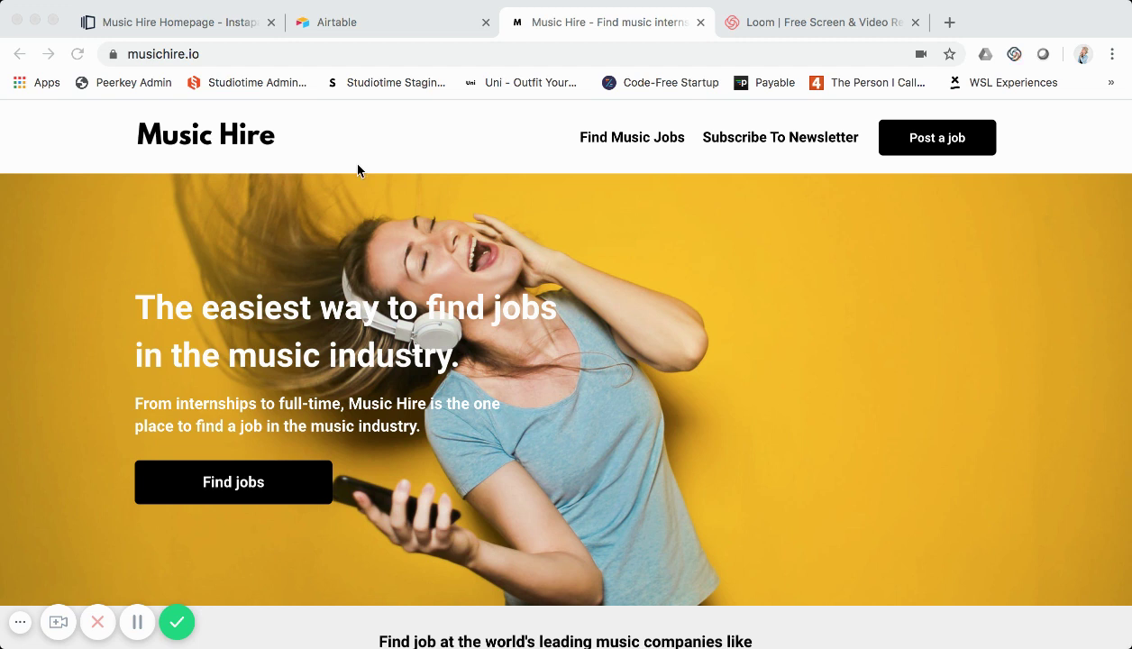
# - Examine the Music Hire homepage's hero banner, featured company logos and full-time Music jobs list
pyautogui.scroll(-3, 397, 308)
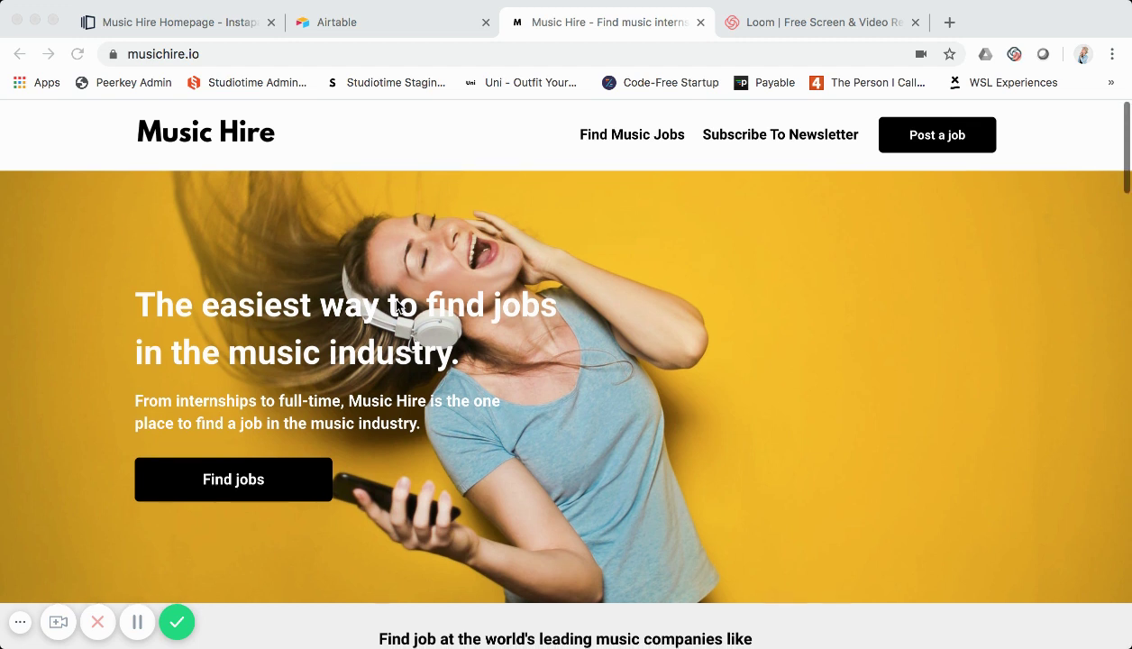
pyautogui.scroll(-3, 396, 306)
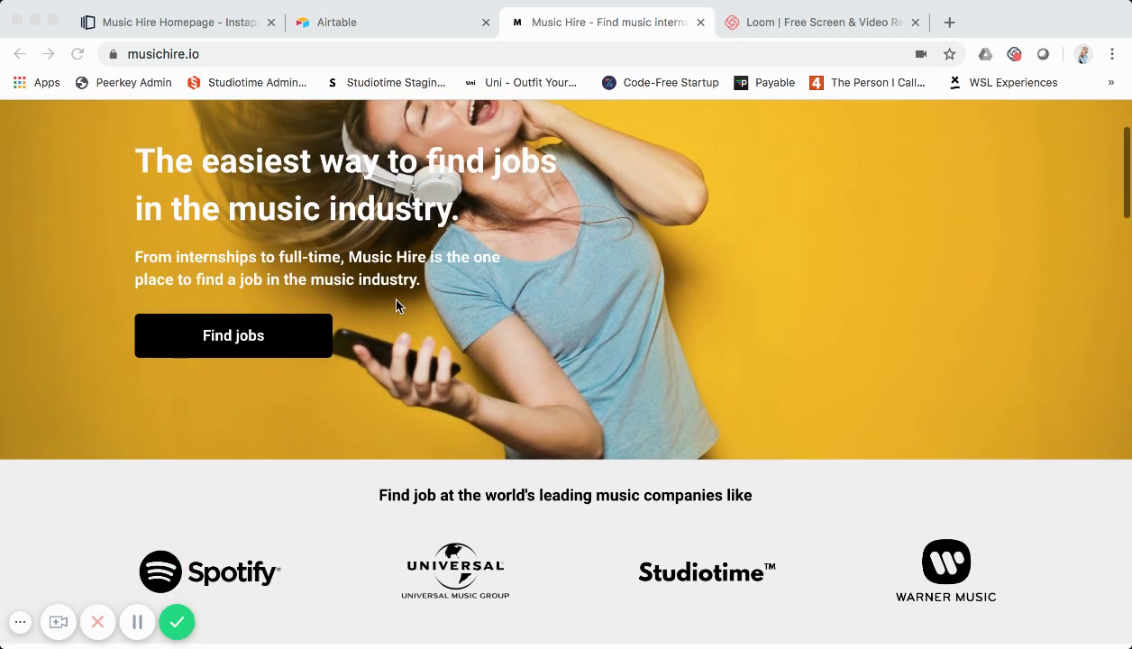
pyautogui.scroll(2, 397, 307)
pyautogui.scroll(-1, 397, 306)
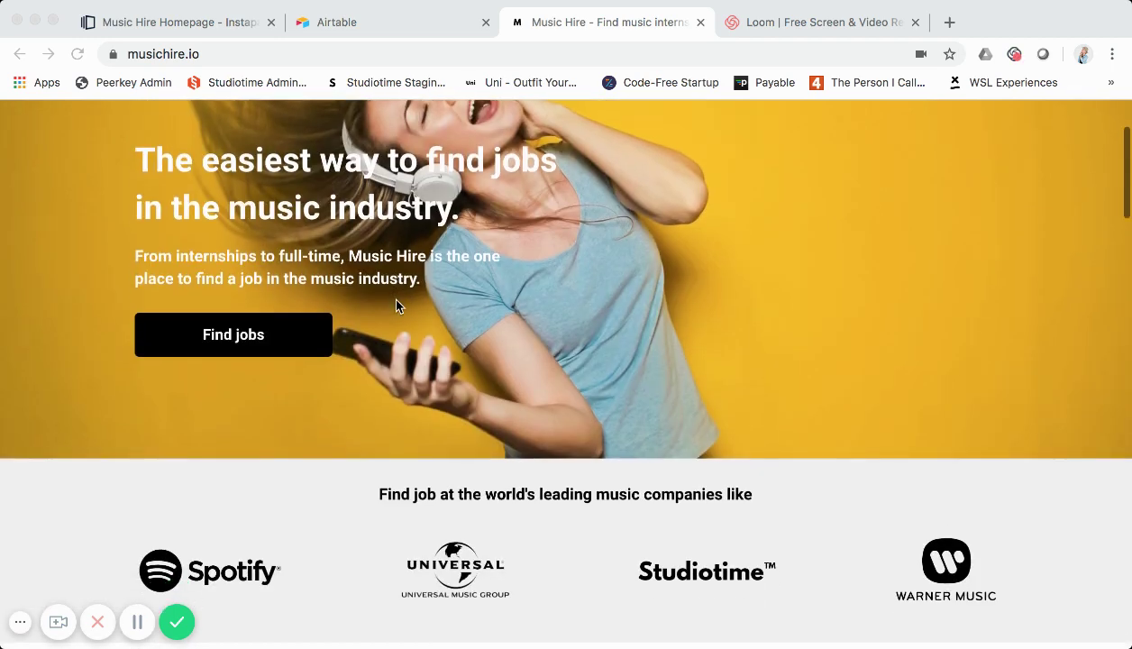
pyautogui.scroll(-4, 397, 305)
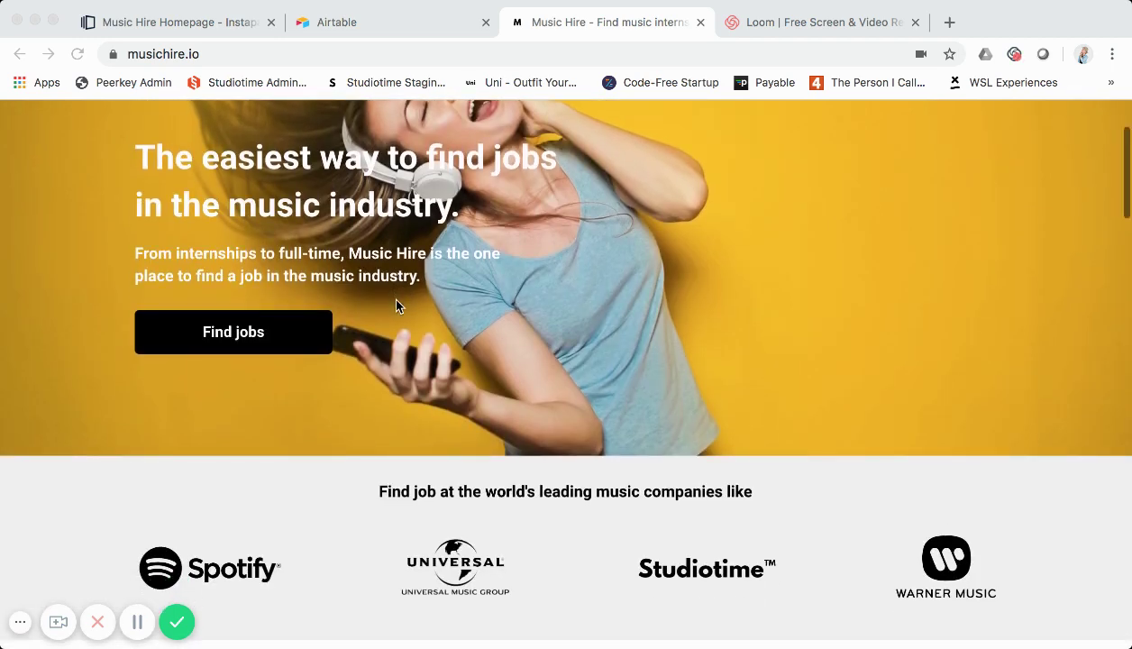
pyautogui.scroll(-8, 396, 303)
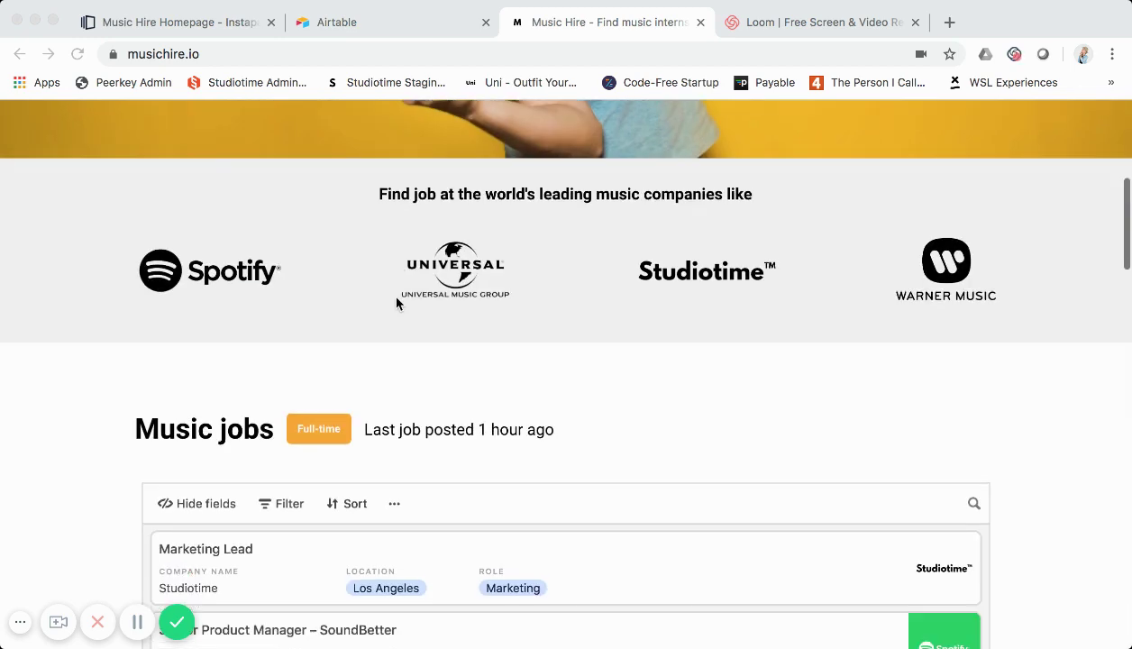
pyautogui.scroll(-3, 681, 324)
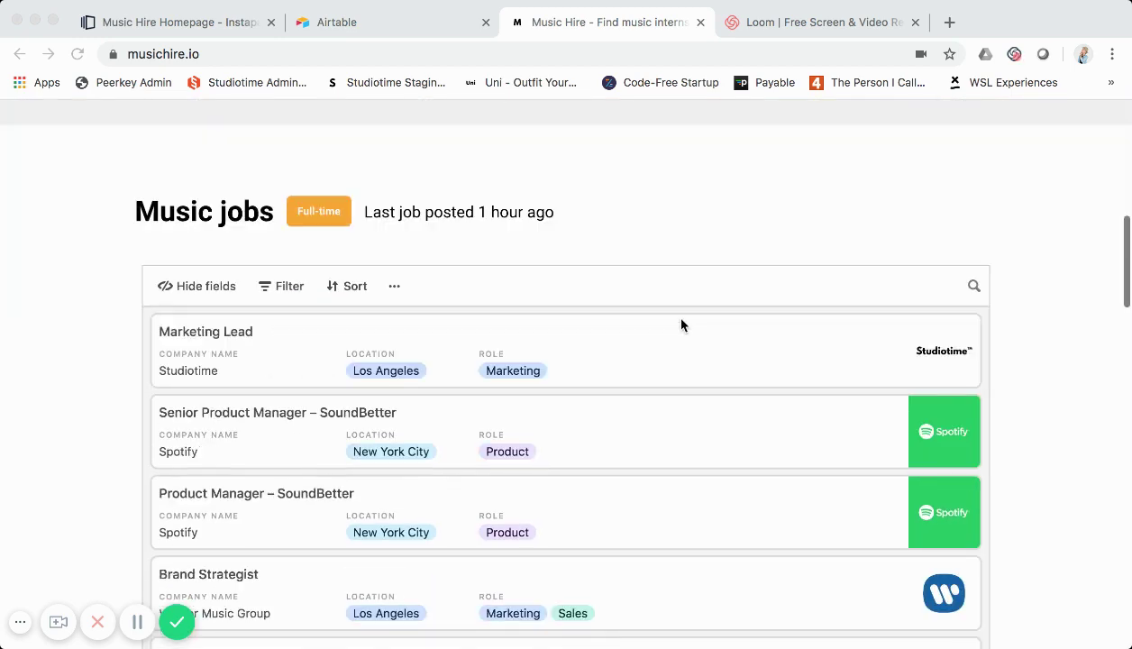
pyautogui.scroll(-3, 918, 280)
pyautogui.scroll(1, 918, 281)
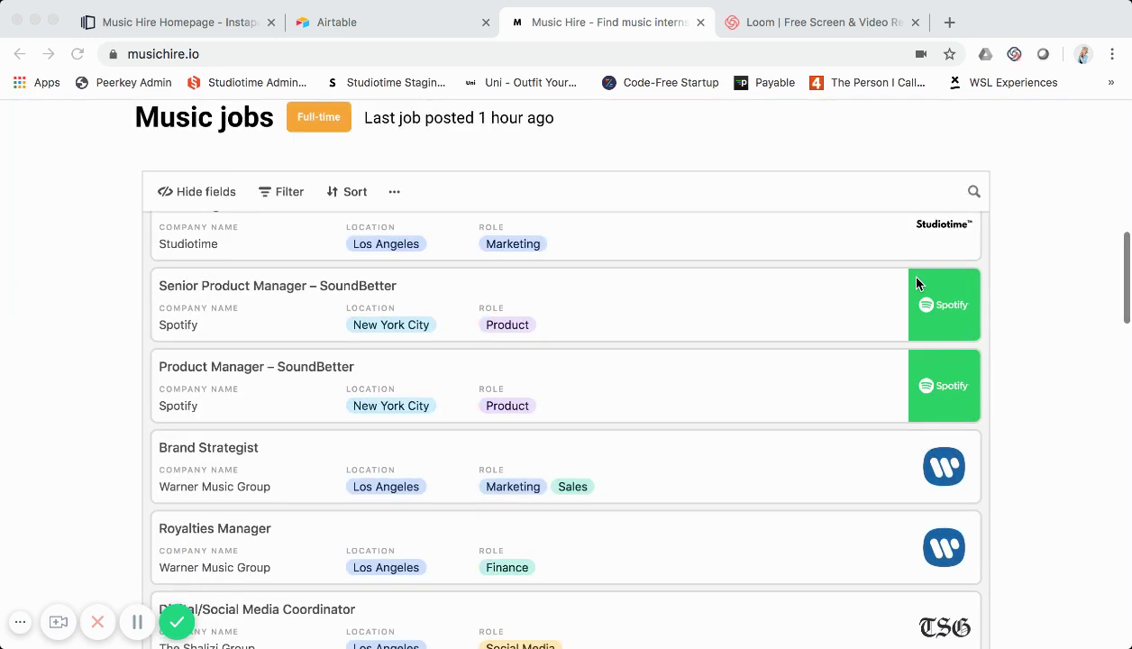
pyautogui.scroll(2, 874, 302)
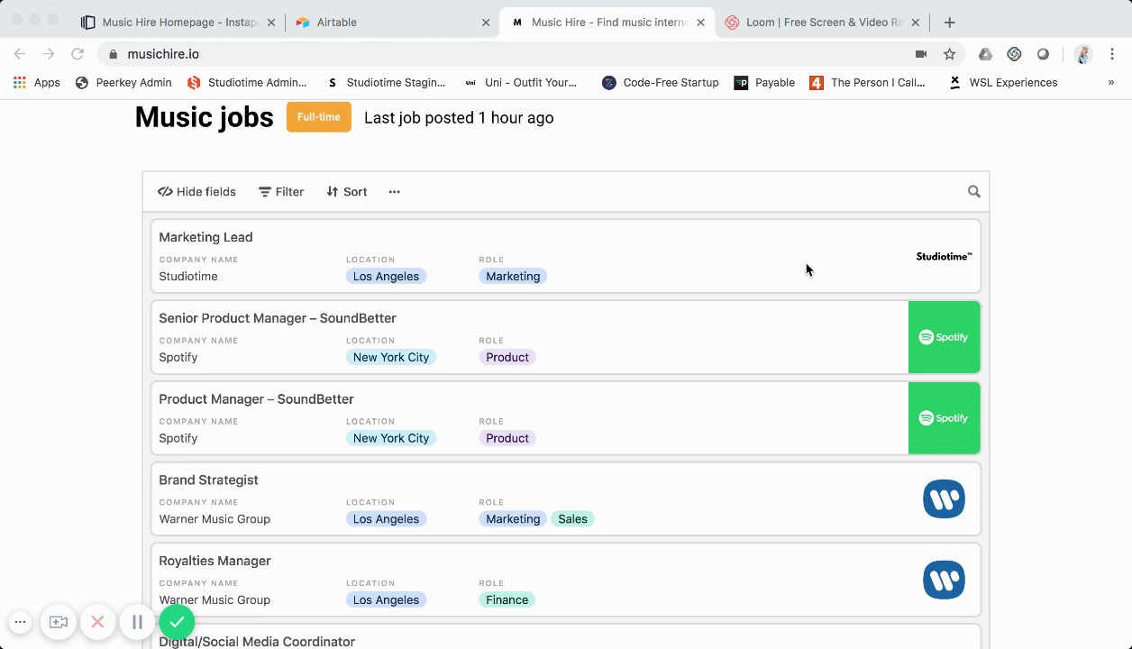
# - View the details of Studiotime's Marketing Lead listing, including description and application link, and close the record
pyautogui.click(719, 273)
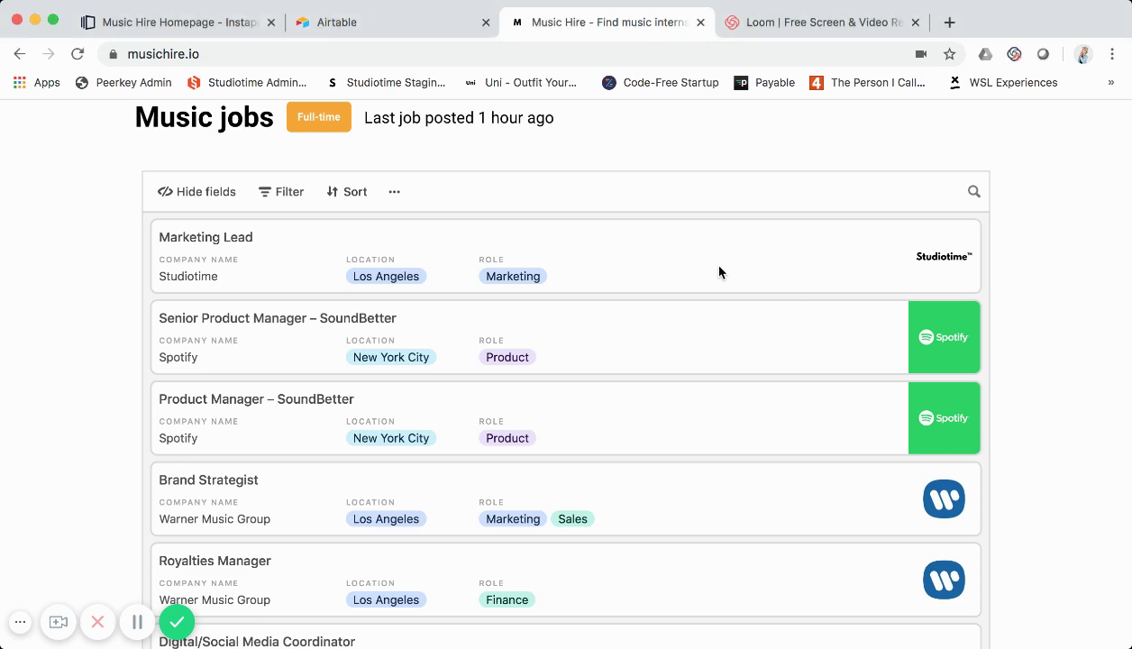
pyautogui.click(719, 273)
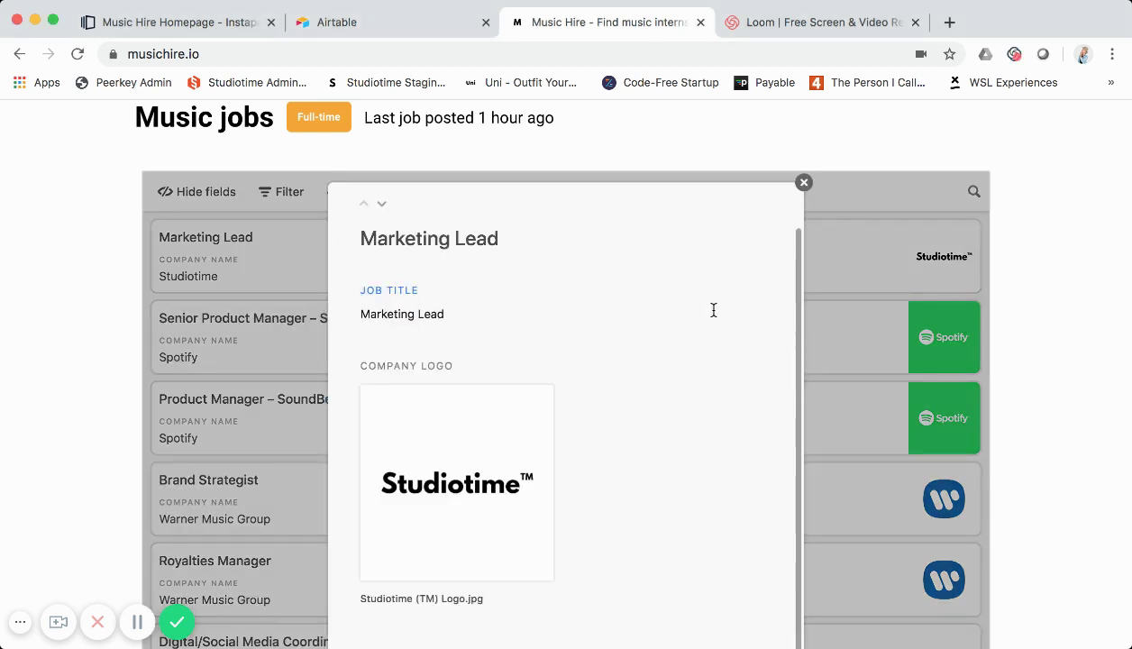
pyautogui.scroll(-3, 713, 310)
pyautogui.scroll(-8, 713, 311)
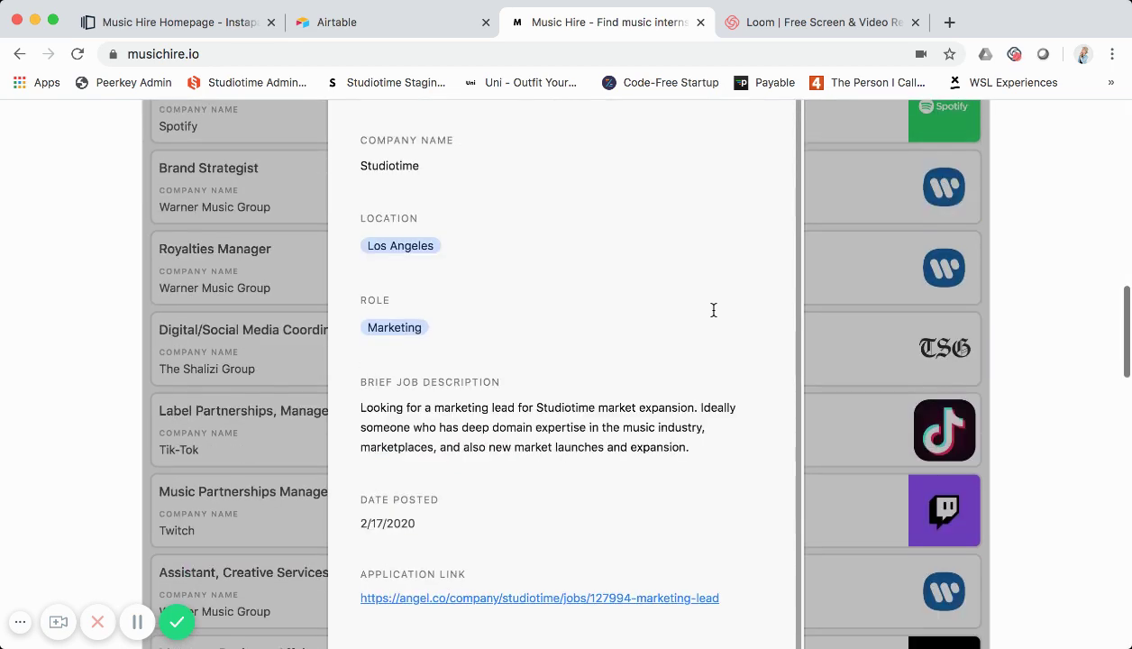
pyautogui.scroll(6, 713, 310)
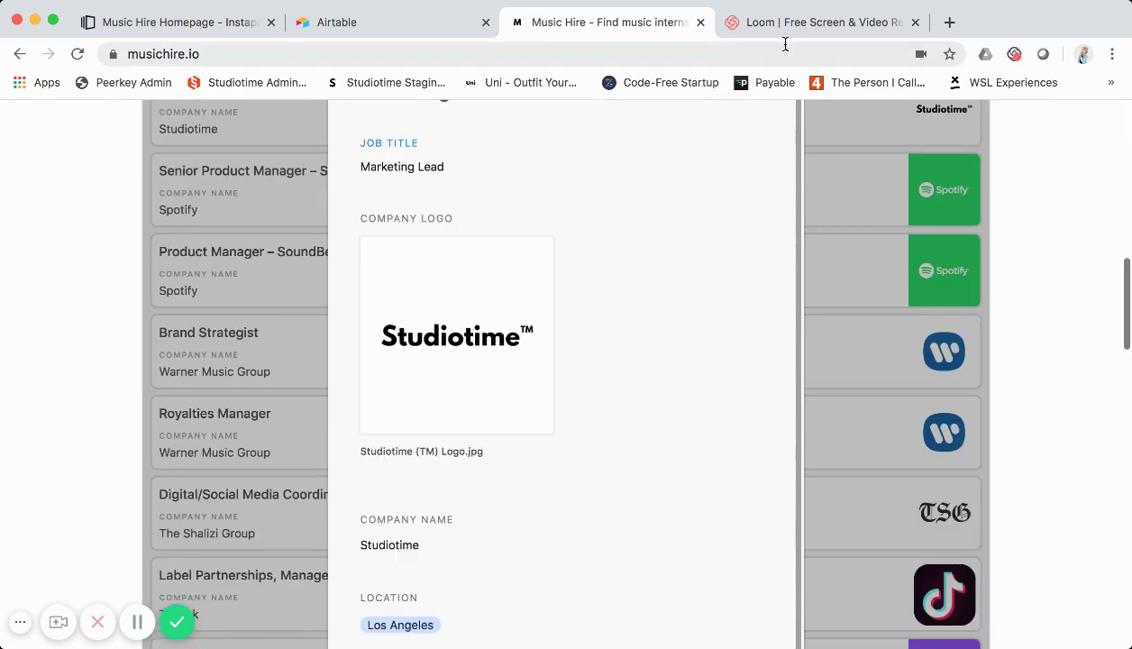
pyautogui.scroll(4, 786, 193)
pyautogui.click(803, 210)
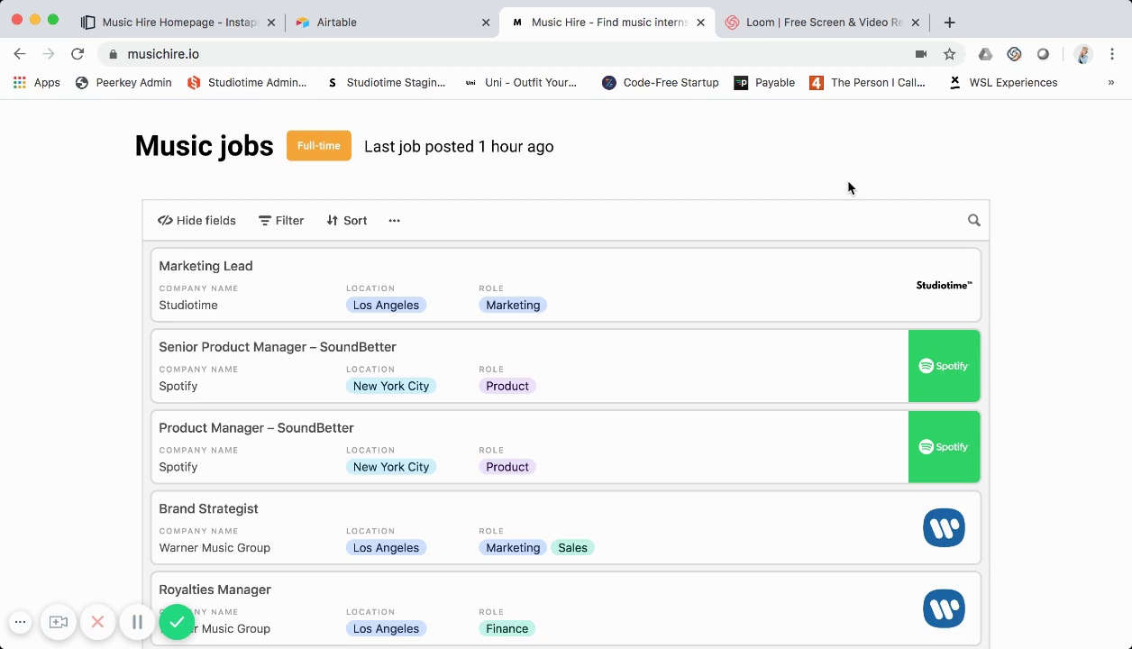
# - Look through the whole homepage, from the hero banner past both job lists to the newsletter signup and footer links
pyautogui.scroll(10, 847, 188)
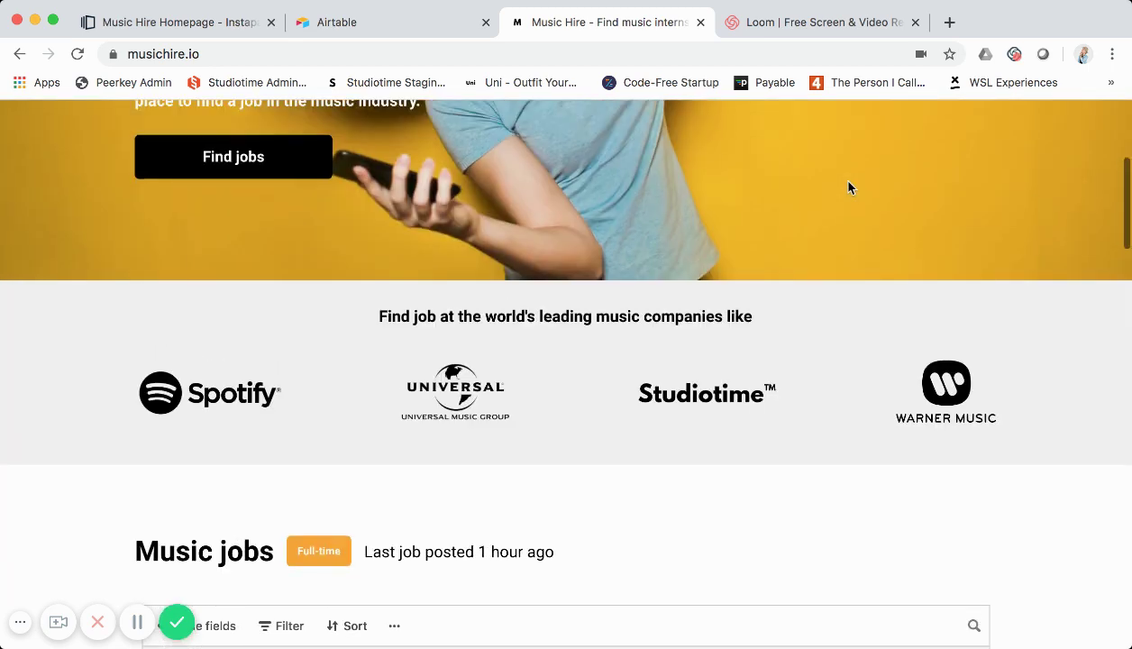
pyautogui.scroll(2, 848, 187)
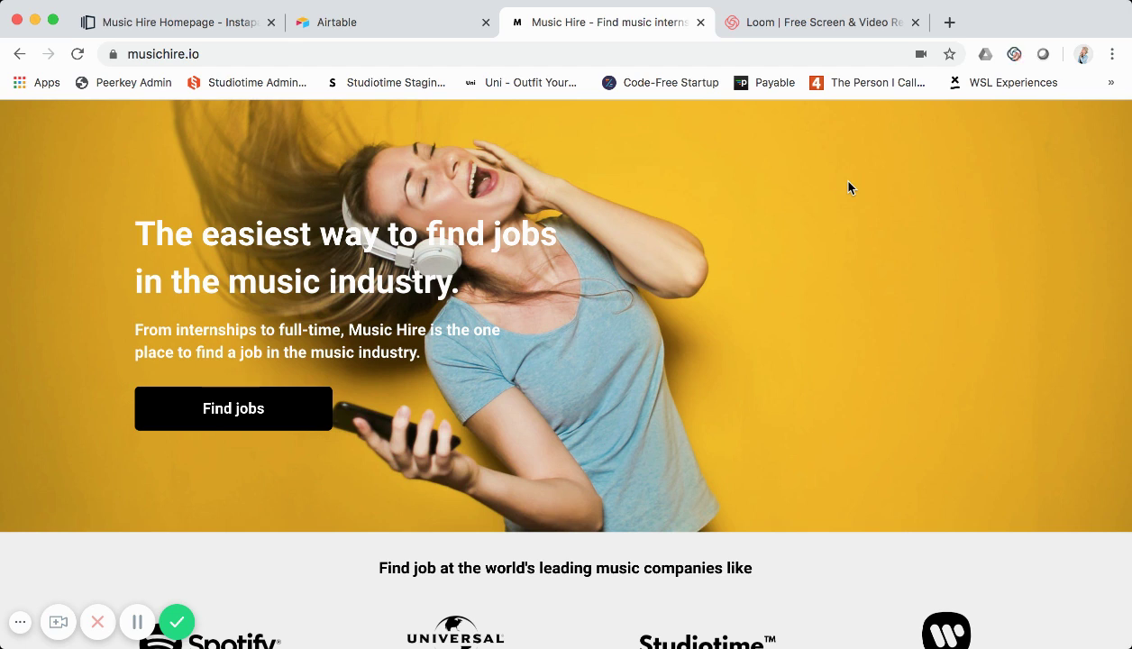
pyautogui.scroll(2, 849, 188)
pyautogui.scroll(-5, 848, 188)
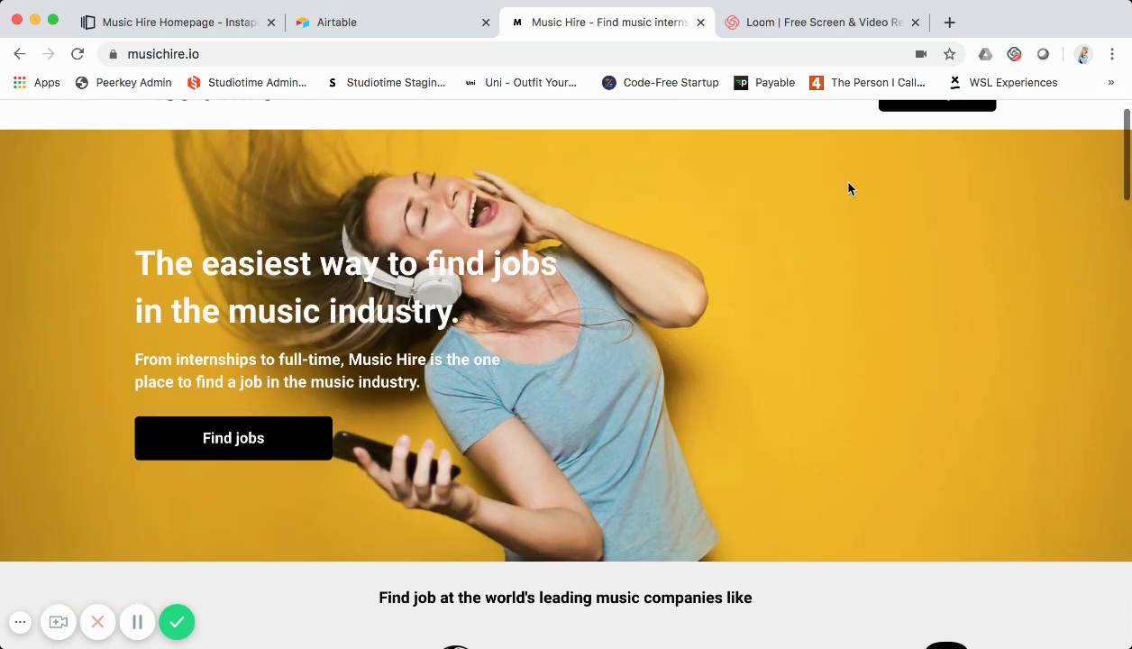
pyautogui.scroll(-10, 848, 187)
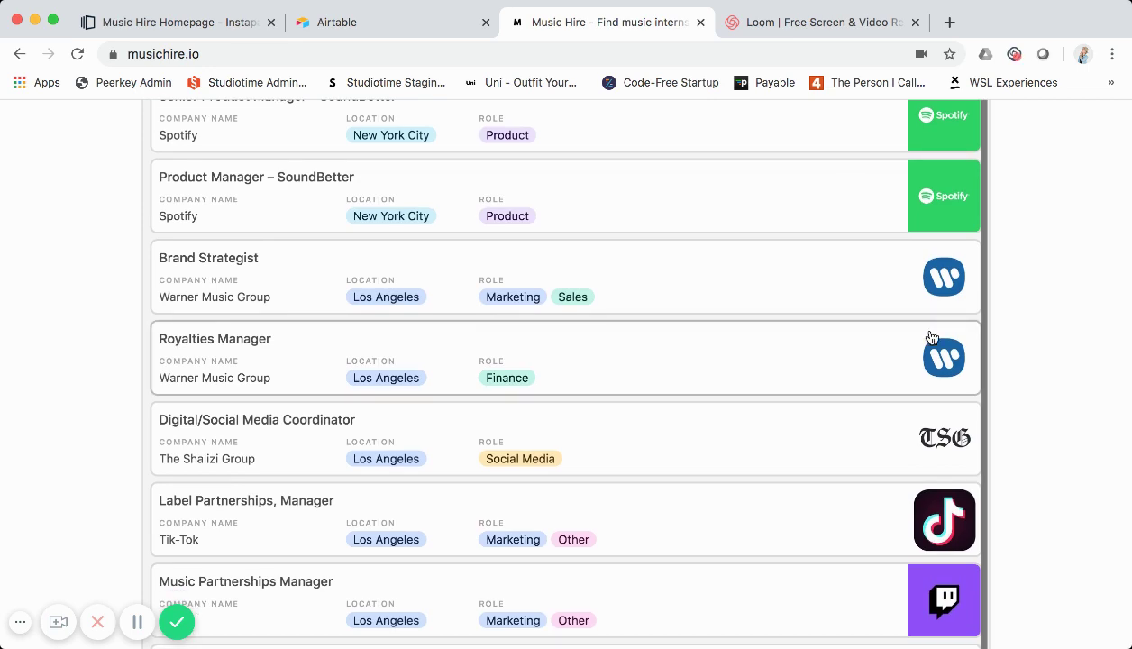
pyautogui.scroll(-8, 932, 337)
pyautogui.scroll(-6, 932, 337)
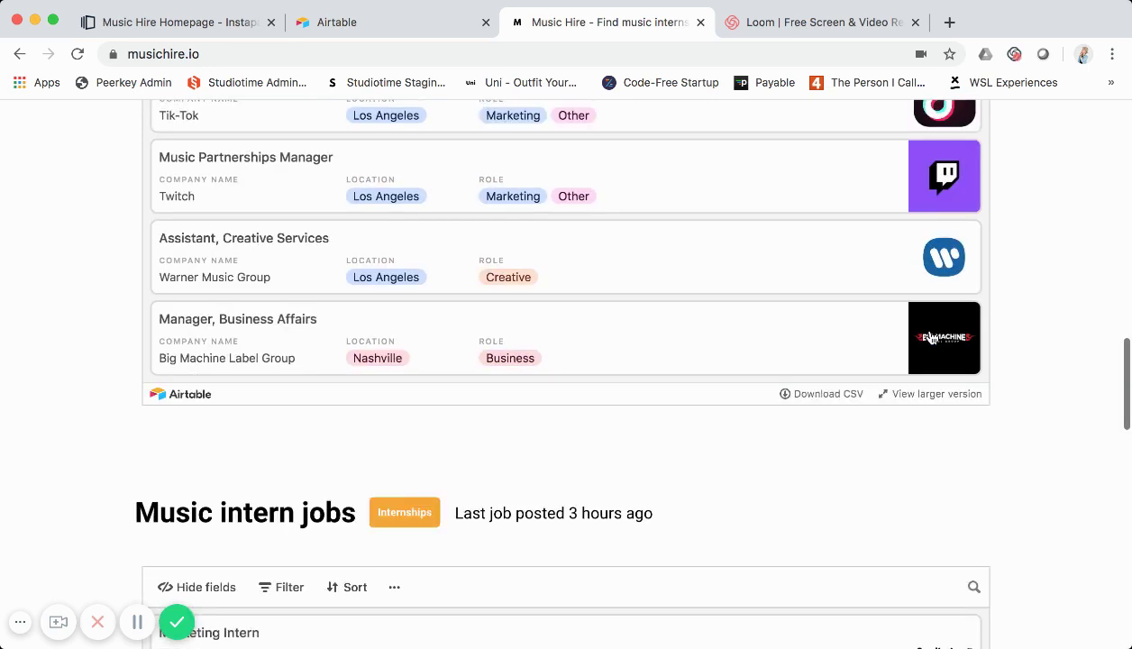
pyautogui.scroll(-8, 932, 338)
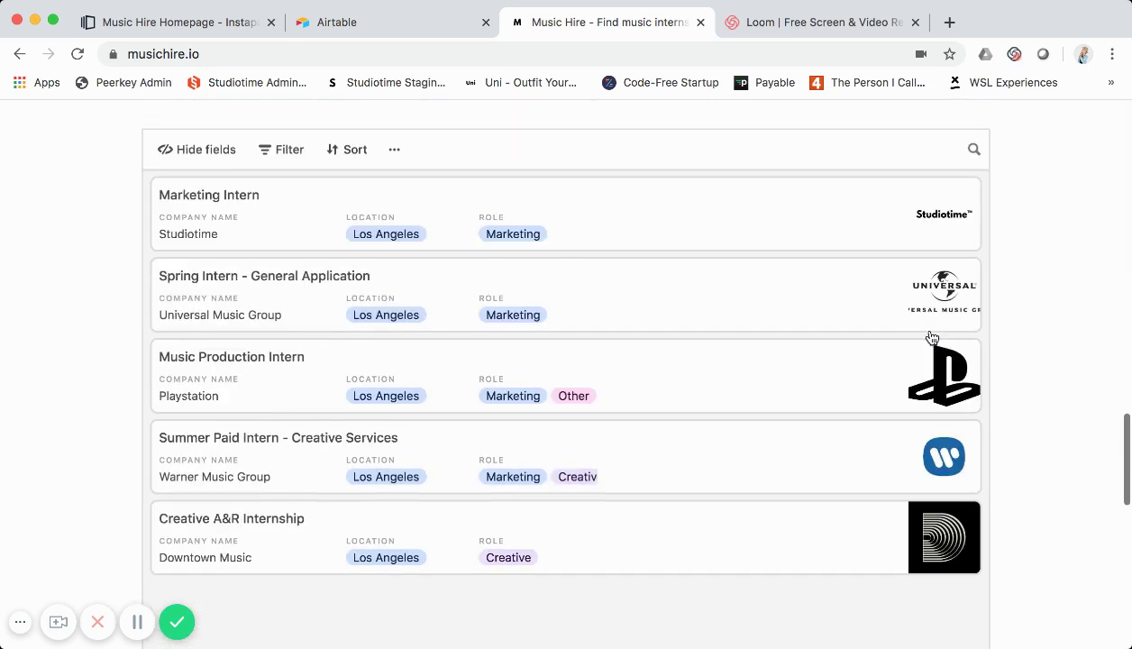
pyautogui.scroll(-3, 932, 337)
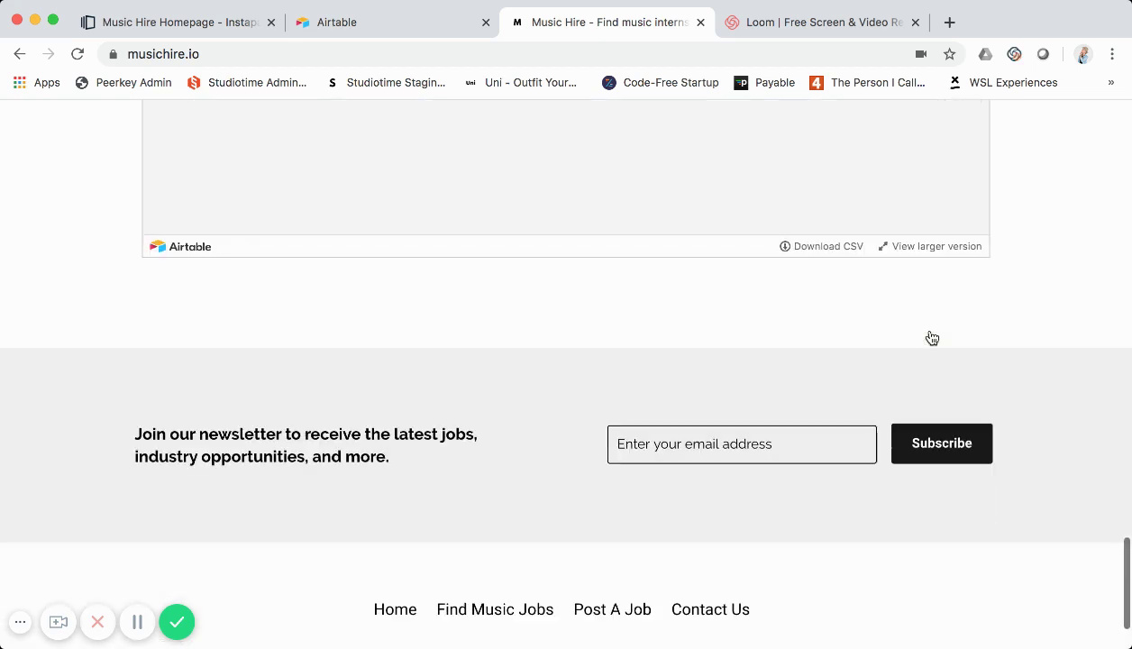
pyautogui.scroll(10, 932, 337)
pyautogui.scroll(10, 933, 337)
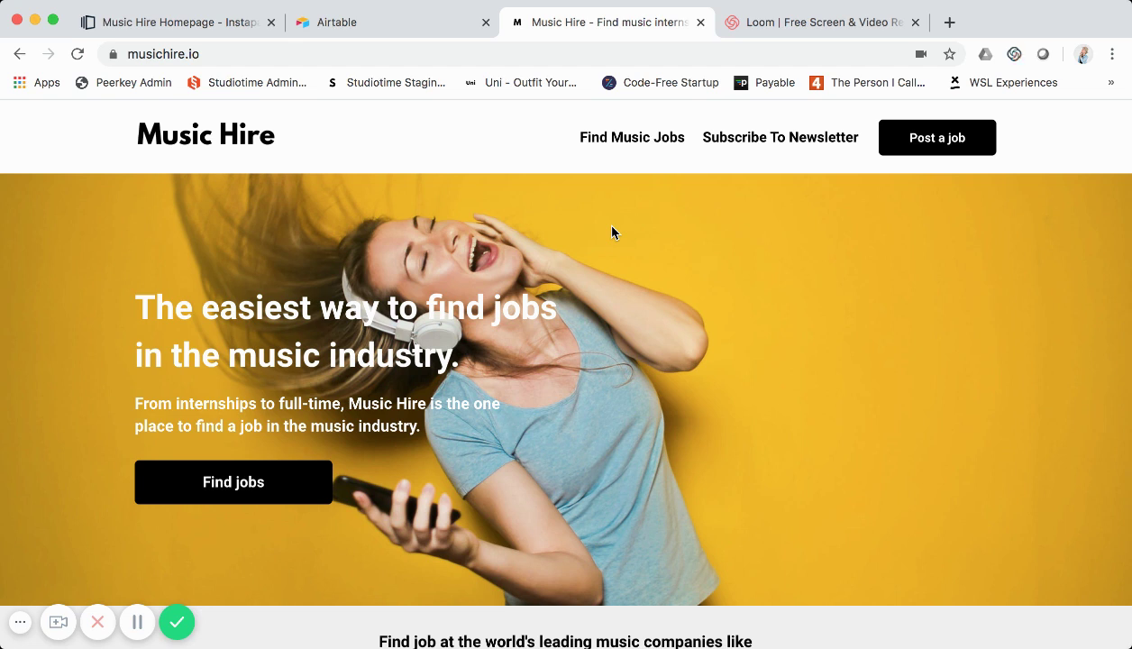
# - Review the embedded Airtable lists of full-time Music jobs and Music intern jobs on the homepage
pyautogui.scroll(-1, 615, 242)
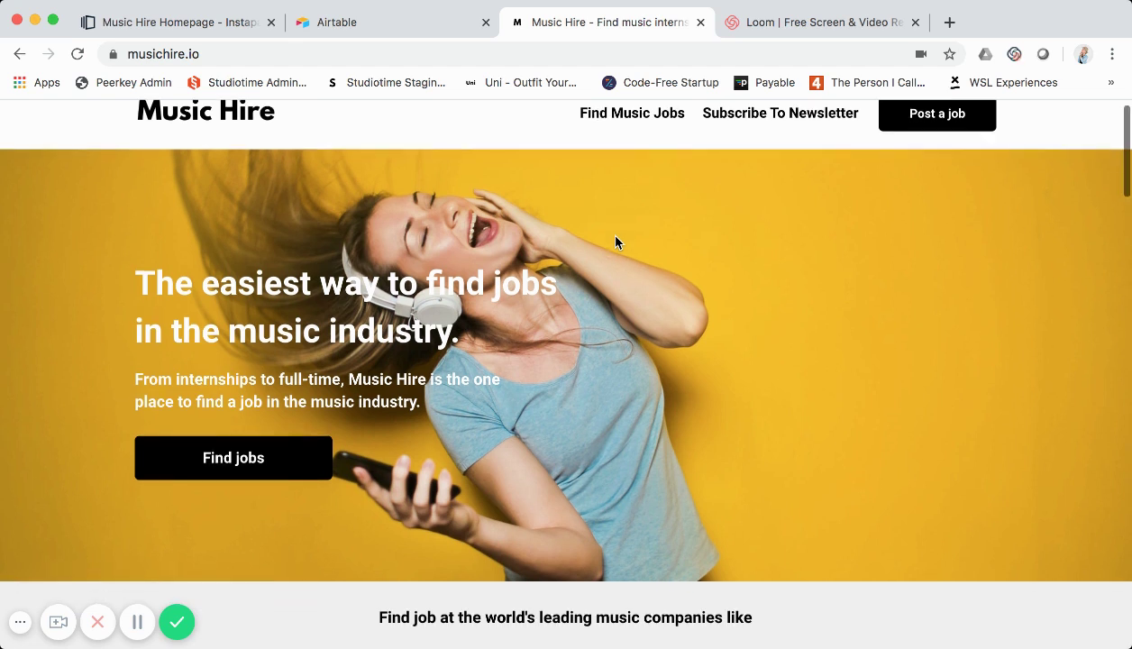
pyautogui.scroll(-8, 616, 241)
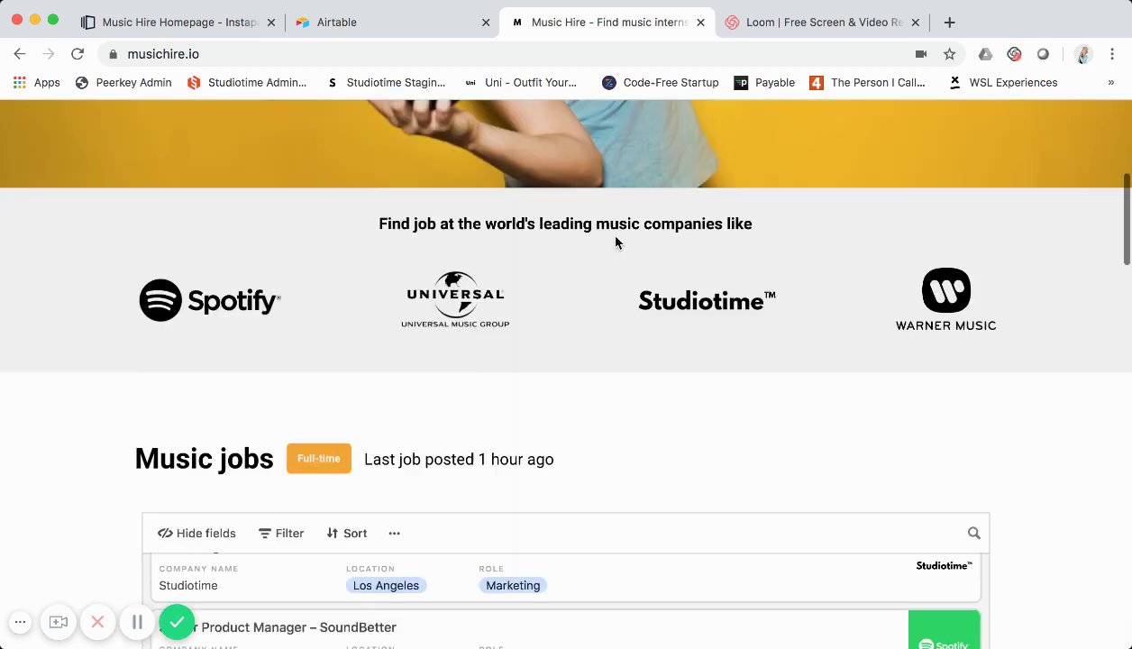
pyautogui.scroll(-3, 620, 333)
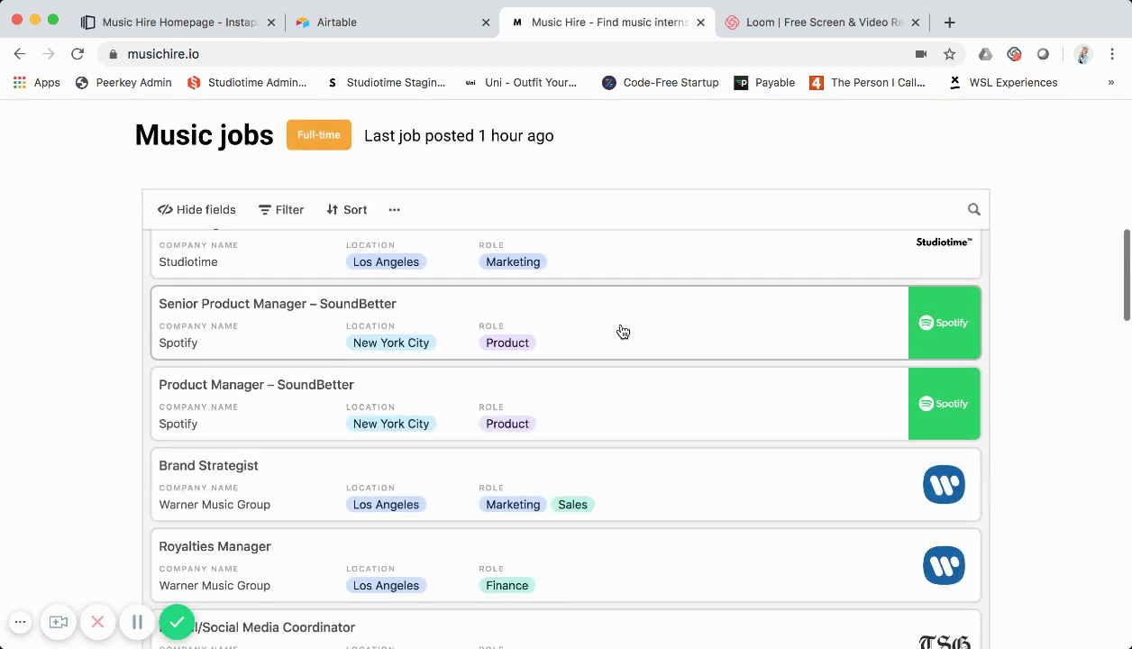
pyautogui.scroll(3, 622, 332)
pyautogui.scroll(-3, 623, 332)
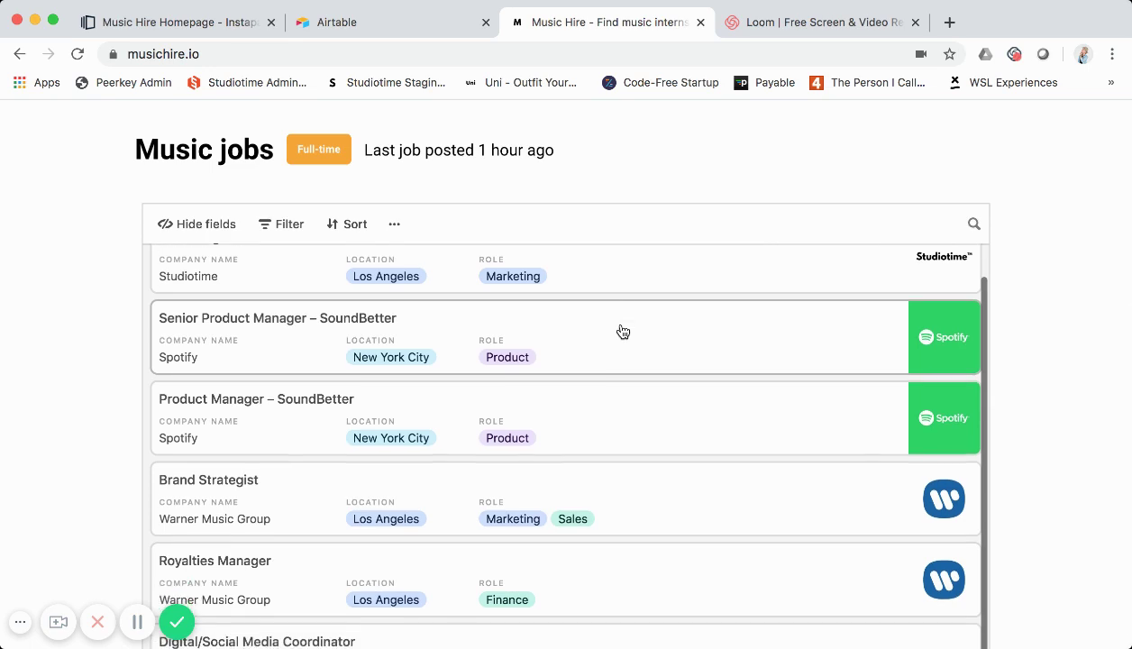
pyautogui.scroll(-6, 622, 332)
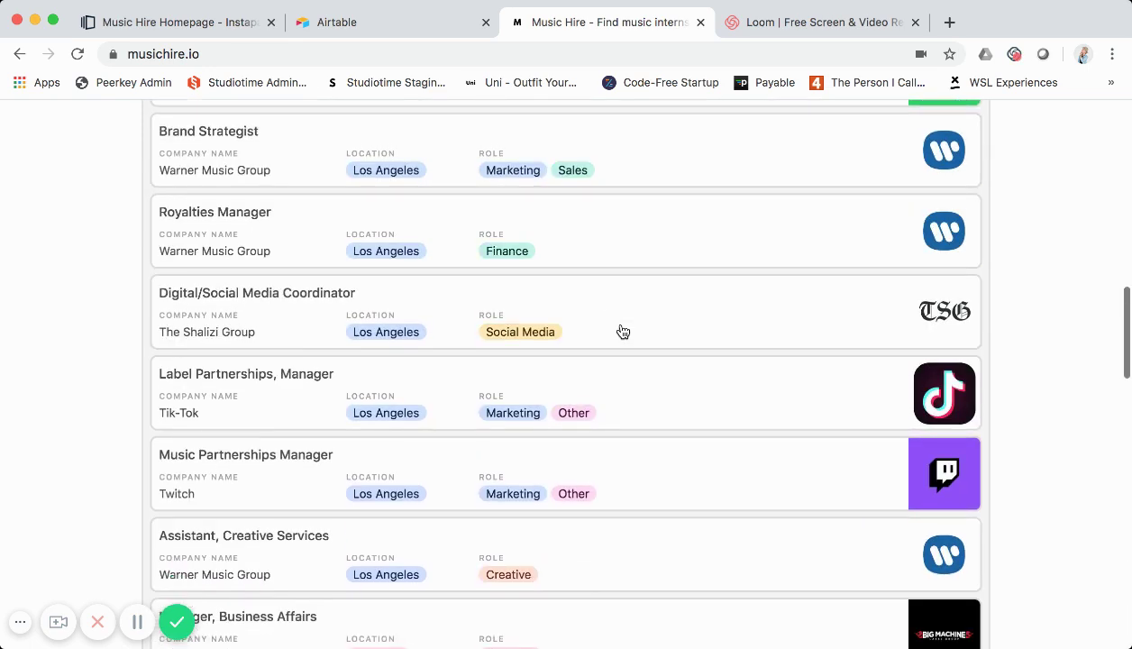
pyautogui.scroll(-8, 623, 332)
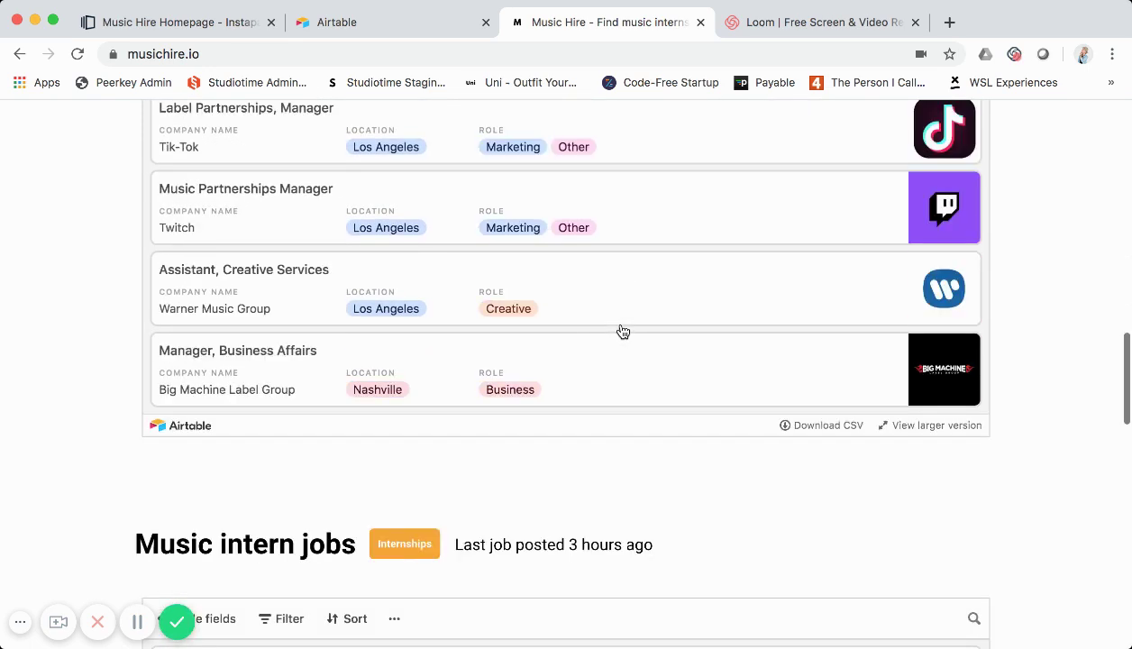
pyautogui.scroll(-1, 622, 332)
pyautogui.scroll(4, 619, 327)
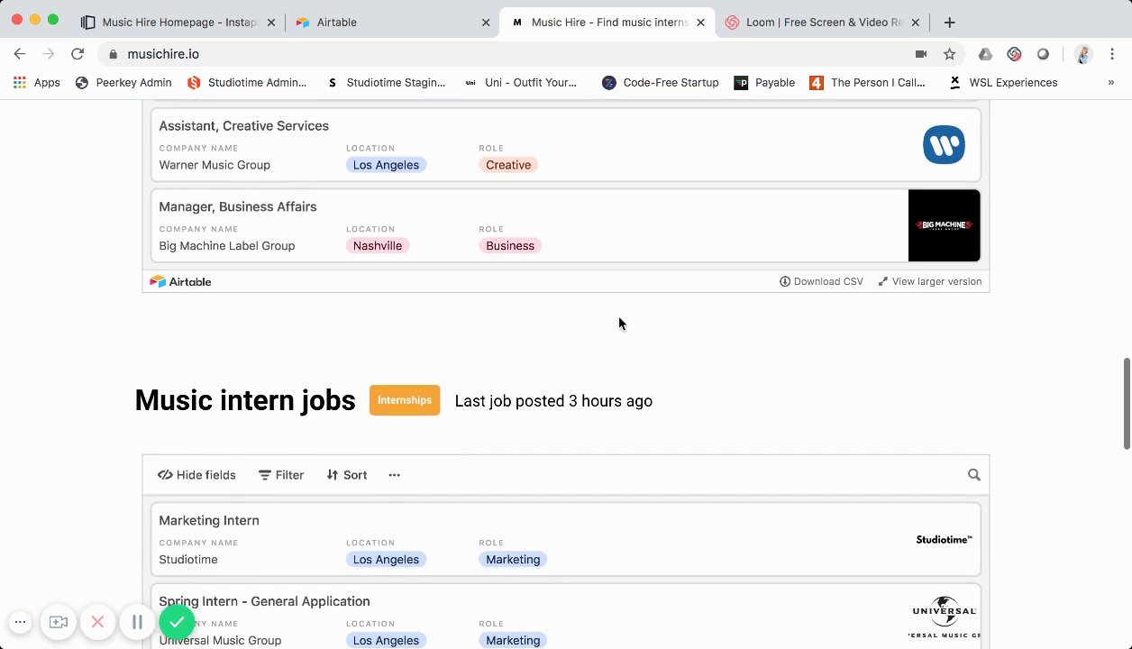
pyautogui.scroll(12, 619, 323)
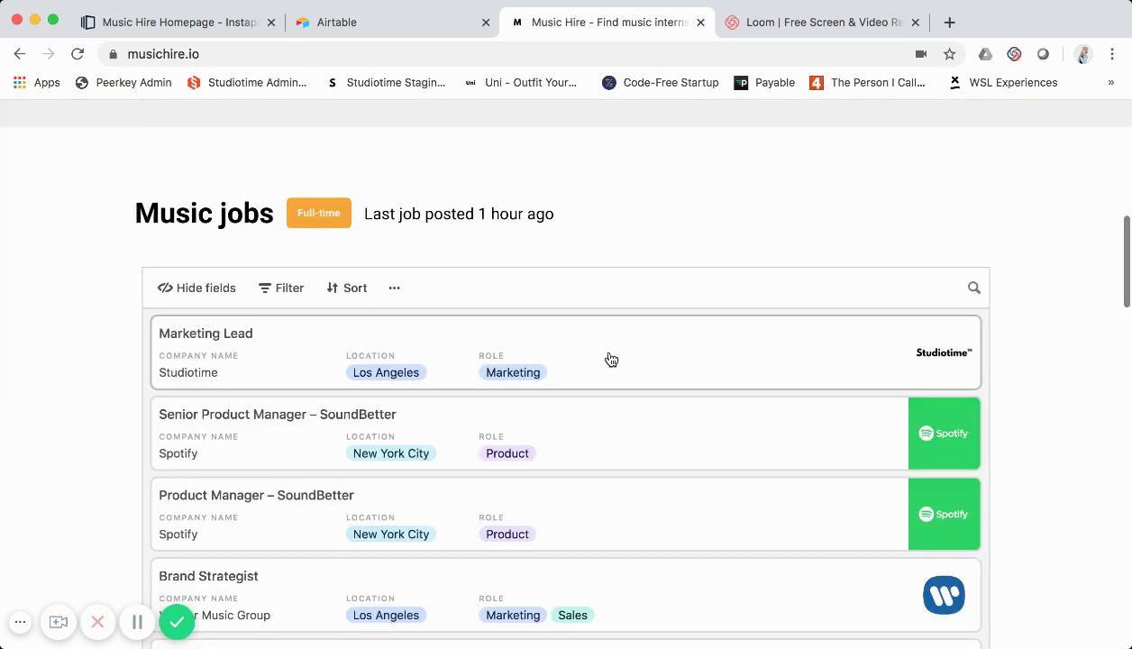
pyautogui.scroll(6, 611, 360)
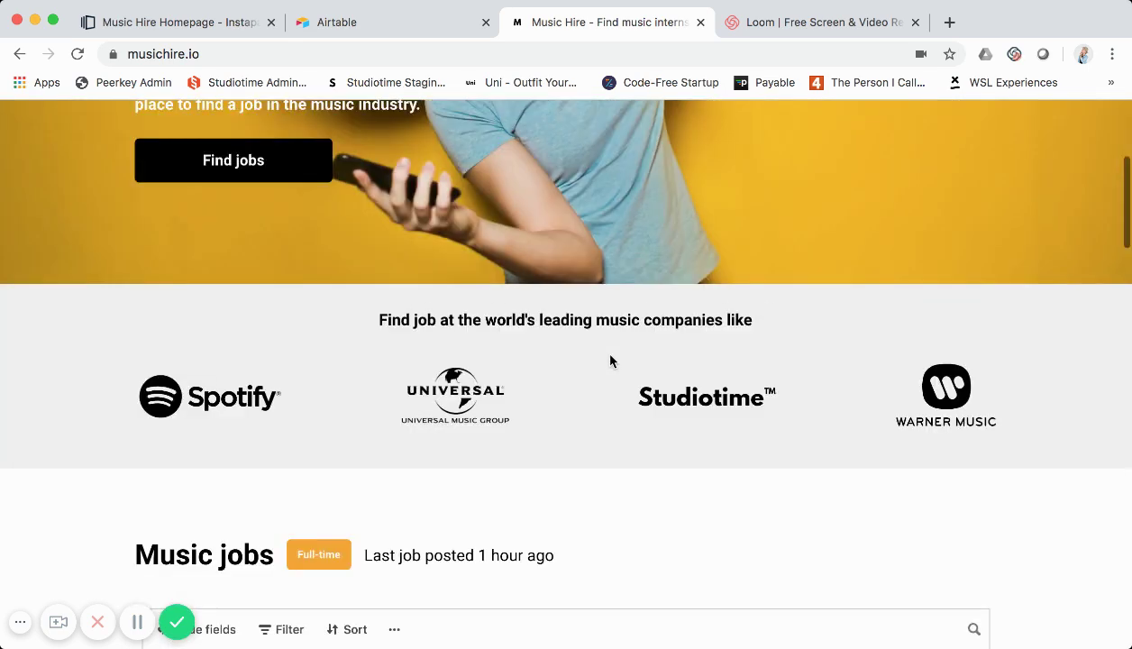
pyautogui.scroll(3, 610, 360)
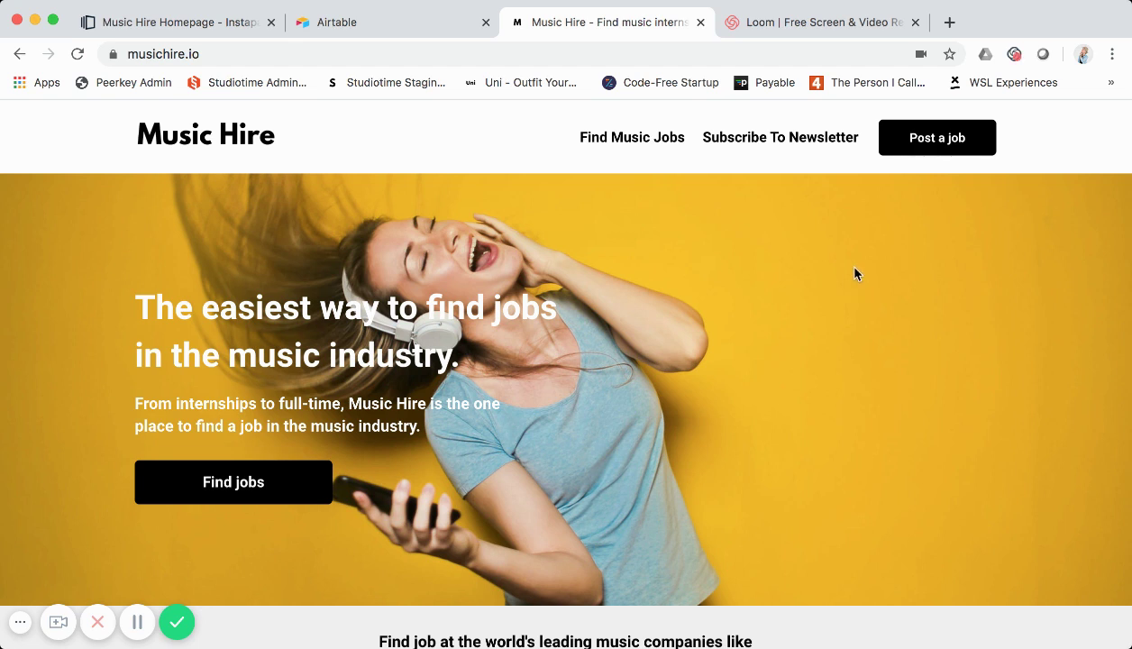
pyautogui.click(1063, 135)
pyautogui.scroll(-2, 313, 283)
pyautogui.scroll(-8, 313, 283)
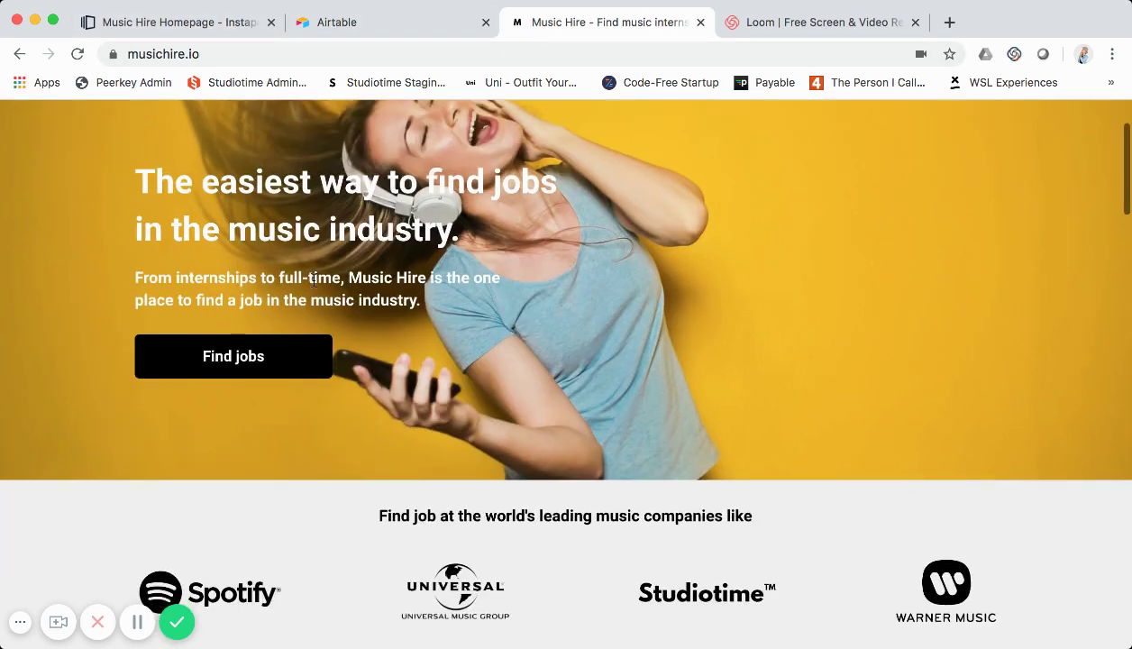
pyautogui.scroll(6, 313, 285)
pyautogui.scroll(4, 315, 293)
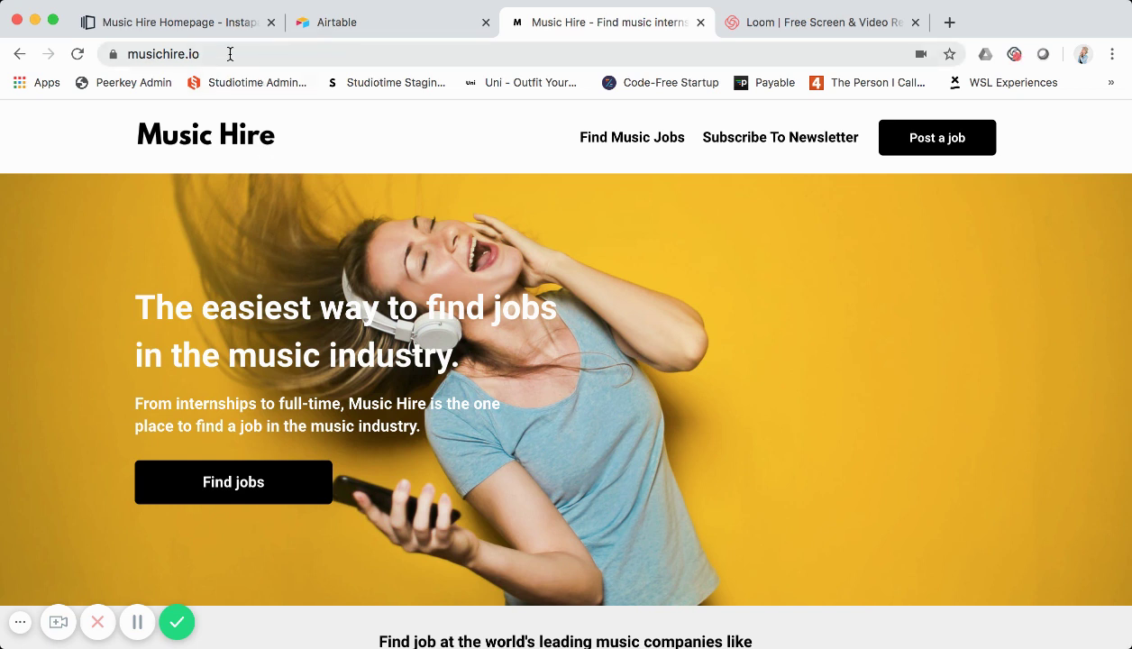
# - Open the Music Hire page where employers post a job
pyautogui.click(910, 141)
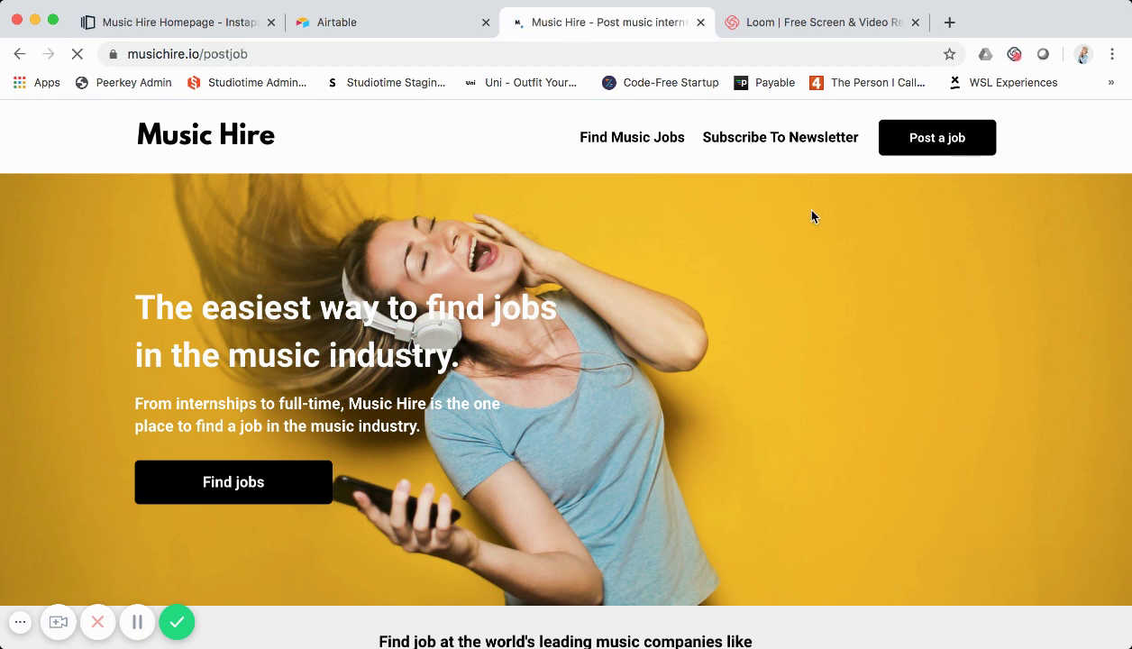
pyautogui.scroll(-1, 847, 302)
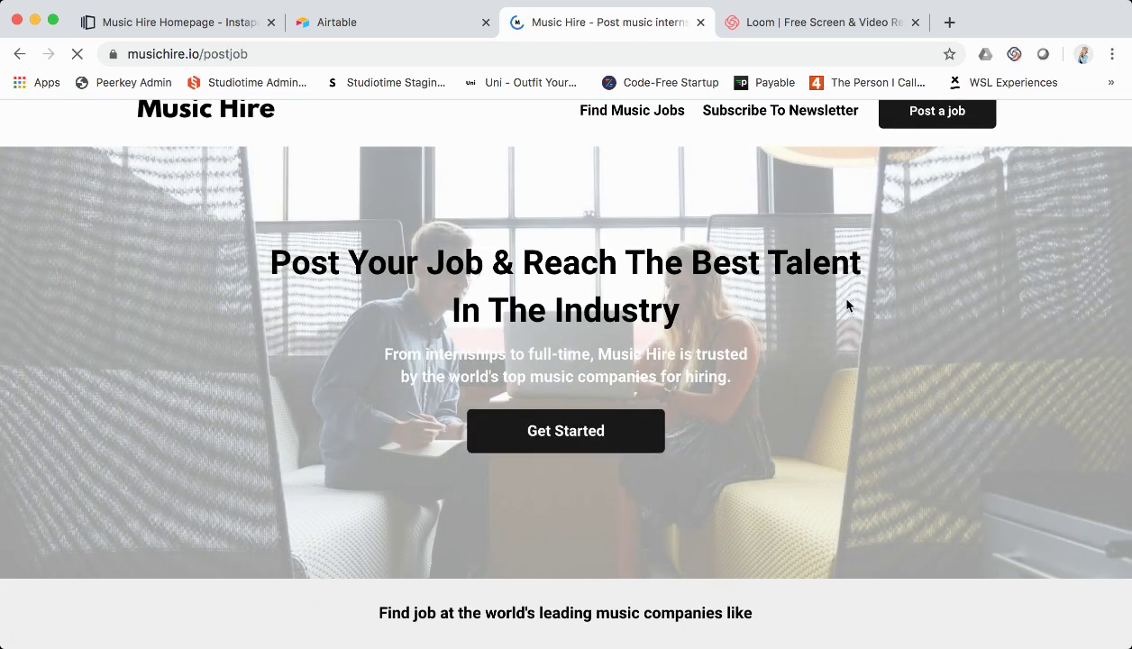
# - Look through the job posting page, covering the hero banner, card payment option, posting instructions, embedded Airtable form and newsletter signup
pyautogui.scroll(-2, 846, 306)
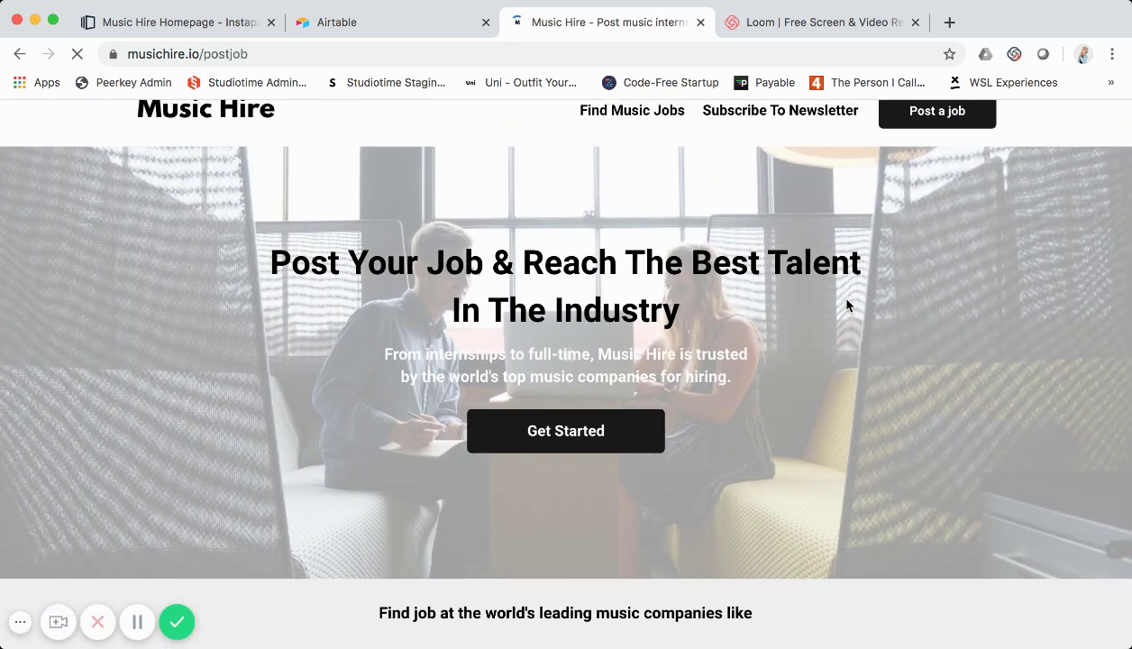
pyautogui.scroll(-5, 847, 306)
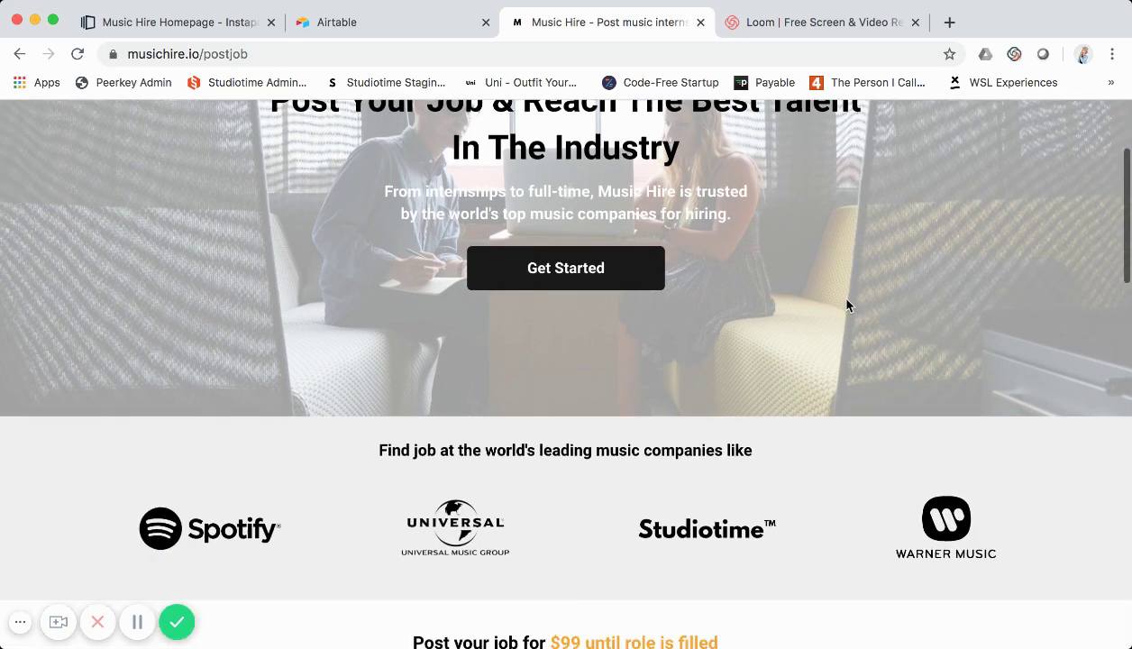
pyautogui.scroll(-3, 847, 307)
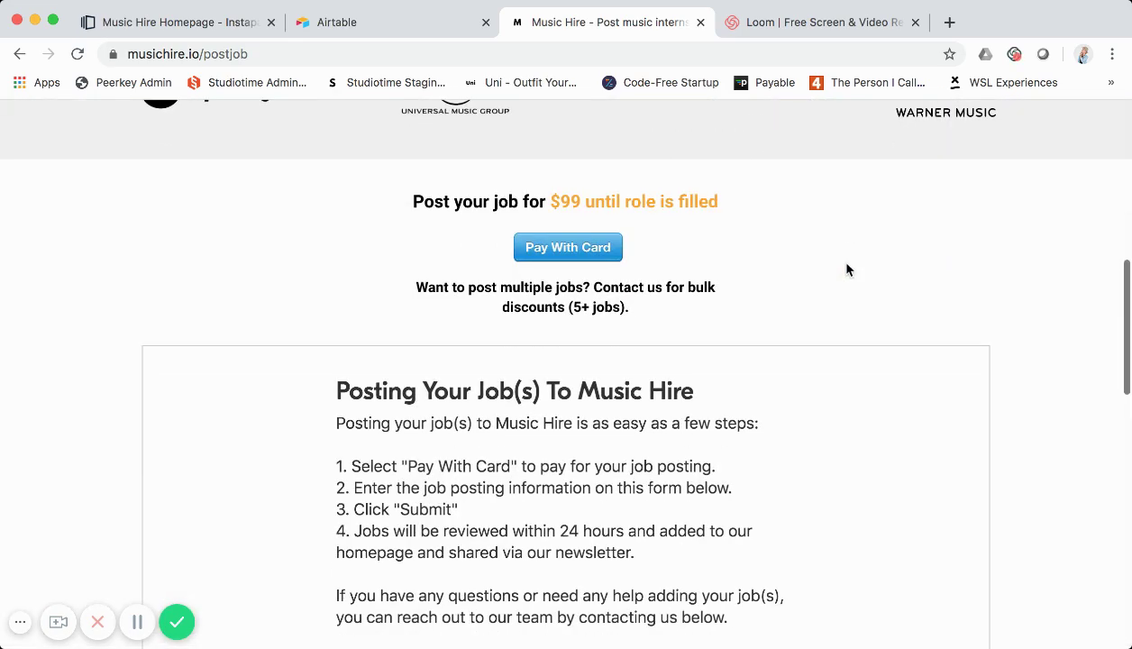
pyautogui.scroll(-3, 852, 307)
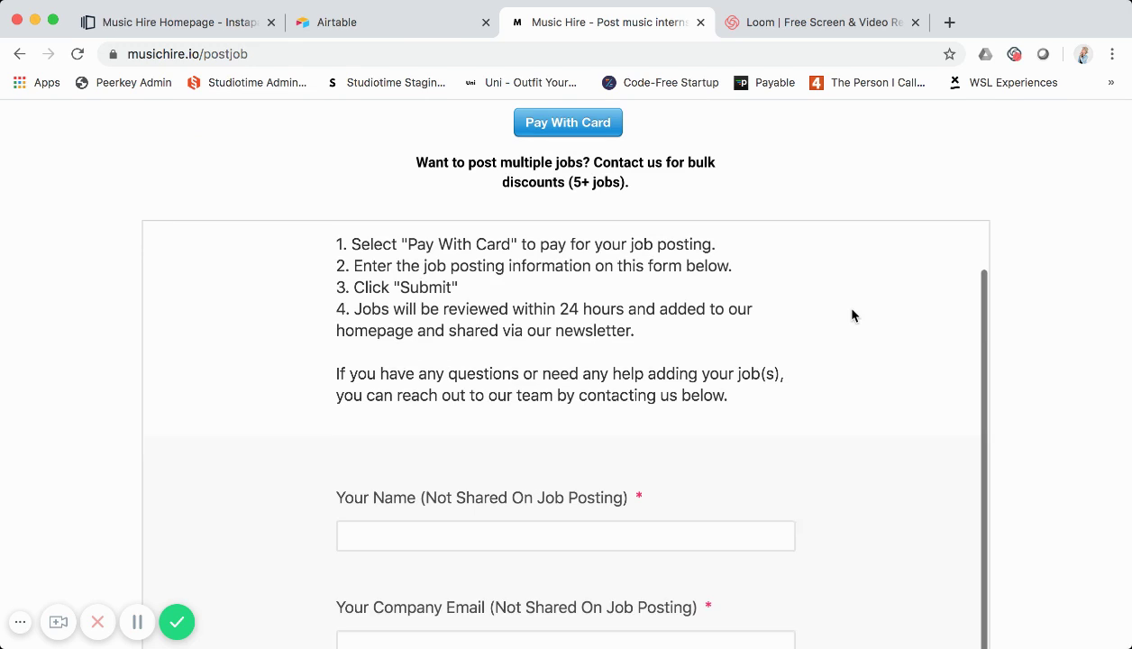
pyautogui.scroll(3, 963, 337)
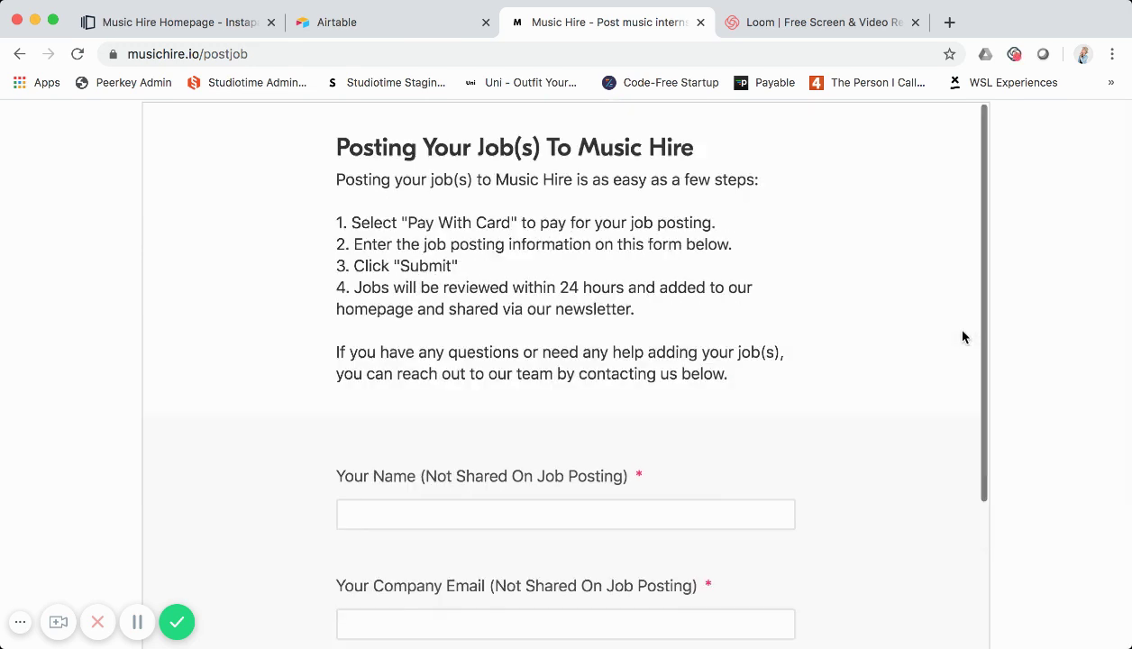
pyautogui.scroll(2, 963, 337)
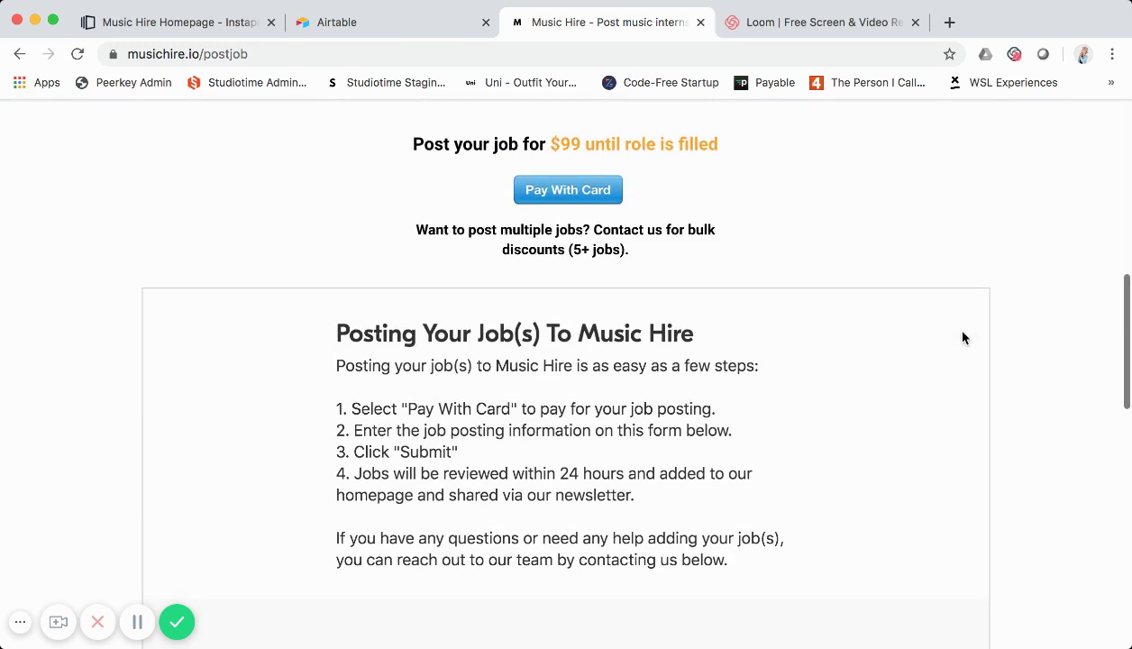
pyautogui.scroll(-2, 963, 337)
pyautogui.scroll(-10, 963, 337)
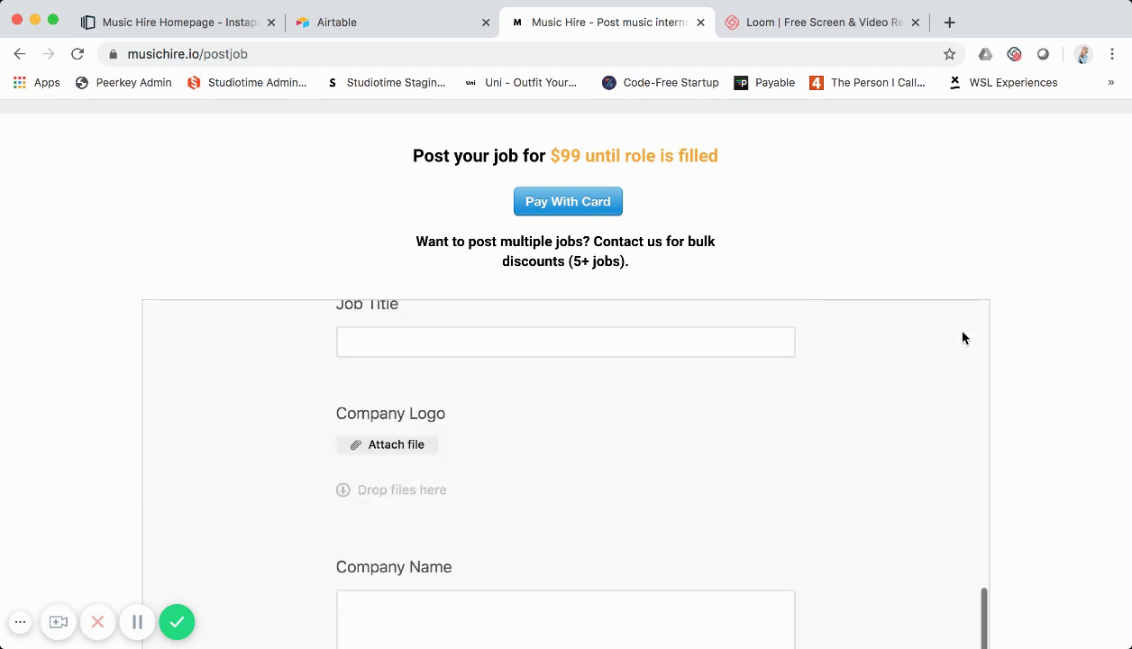
pyautogui.scroll(-8, 963, 337)
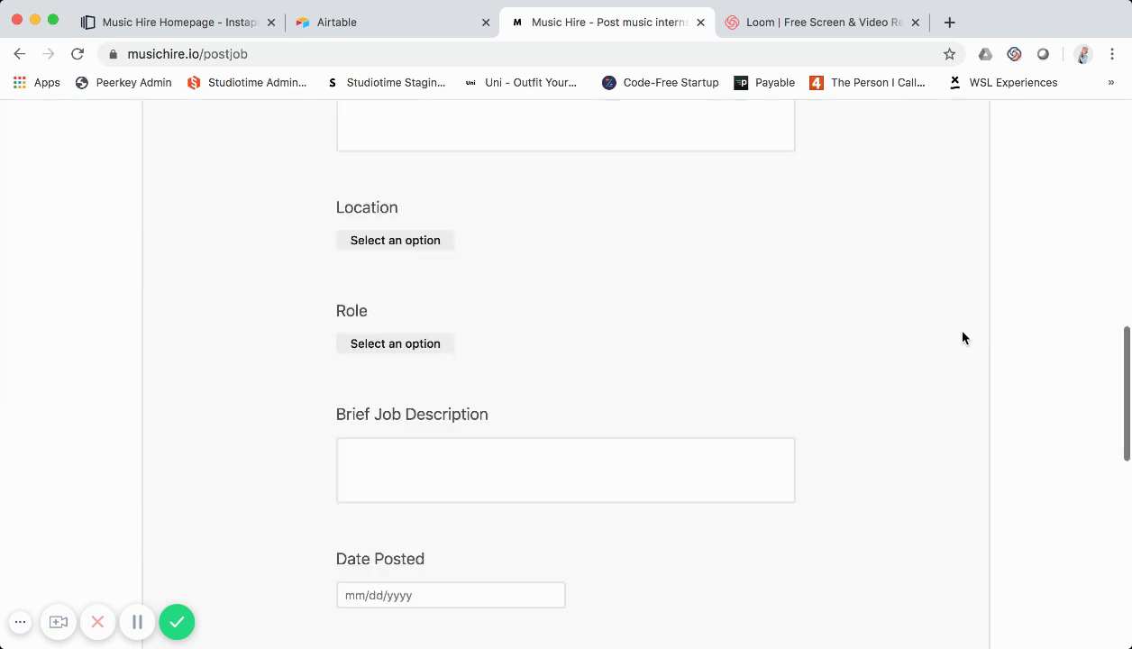
pyautogui.scroll(-2, 963, 337)
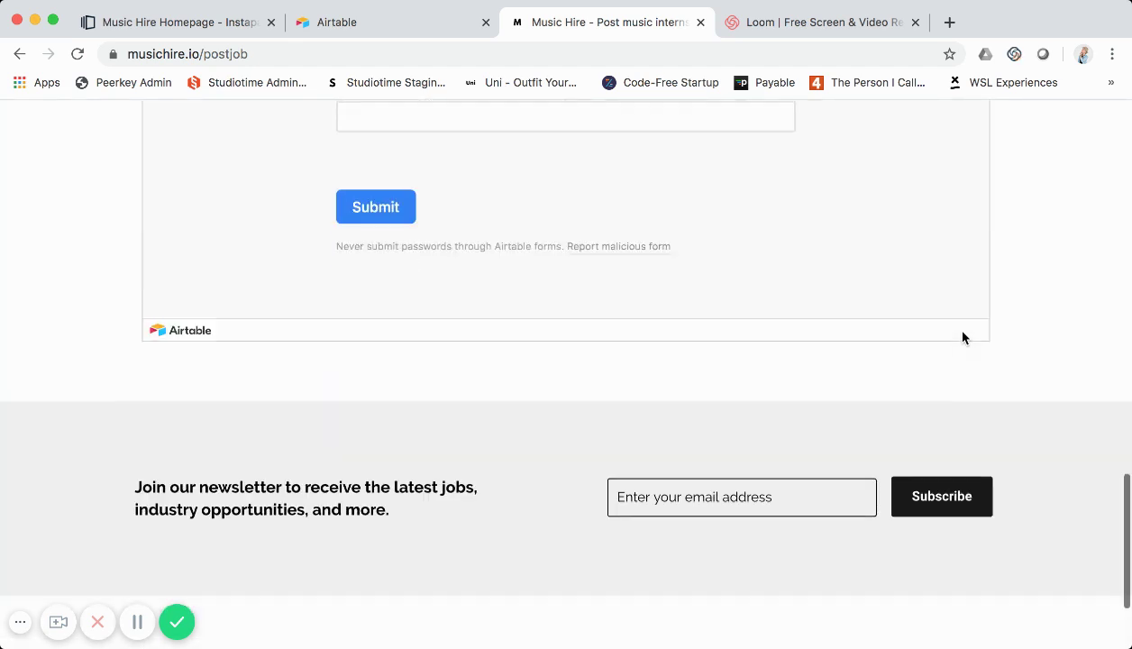
pyautogui.scroll(15, 963, 338)
pyautogui.scroll(5, 963, 337)
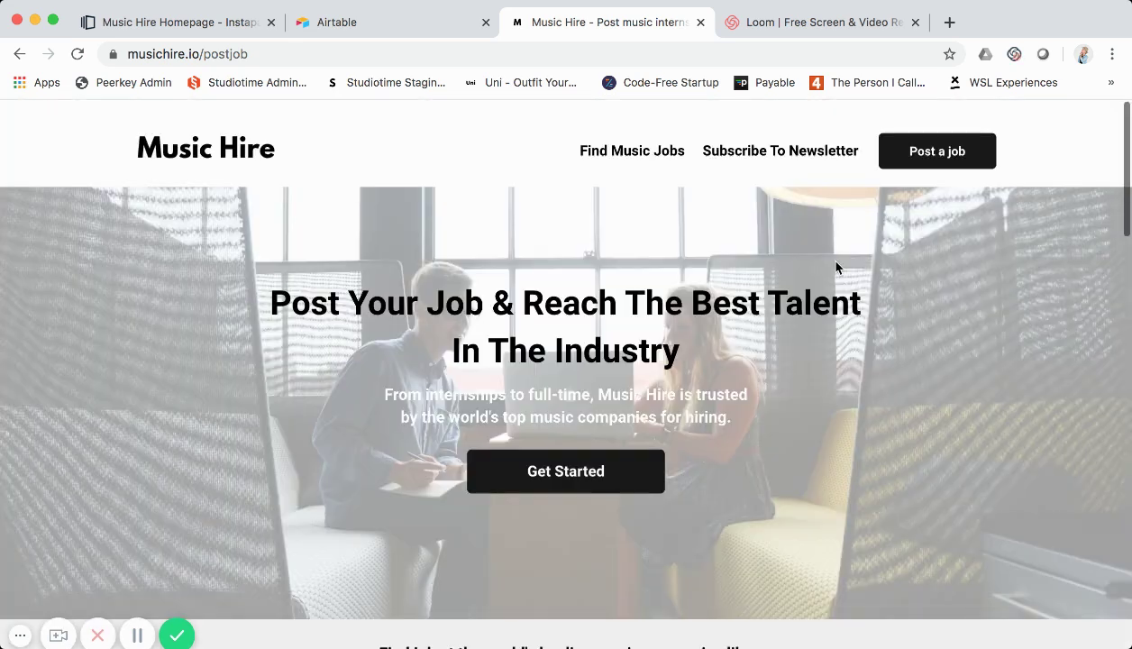
# - Return to the Music Hire homepage, then switch to its editable version in the Instapage builder
pyautogui.click(254, 158)
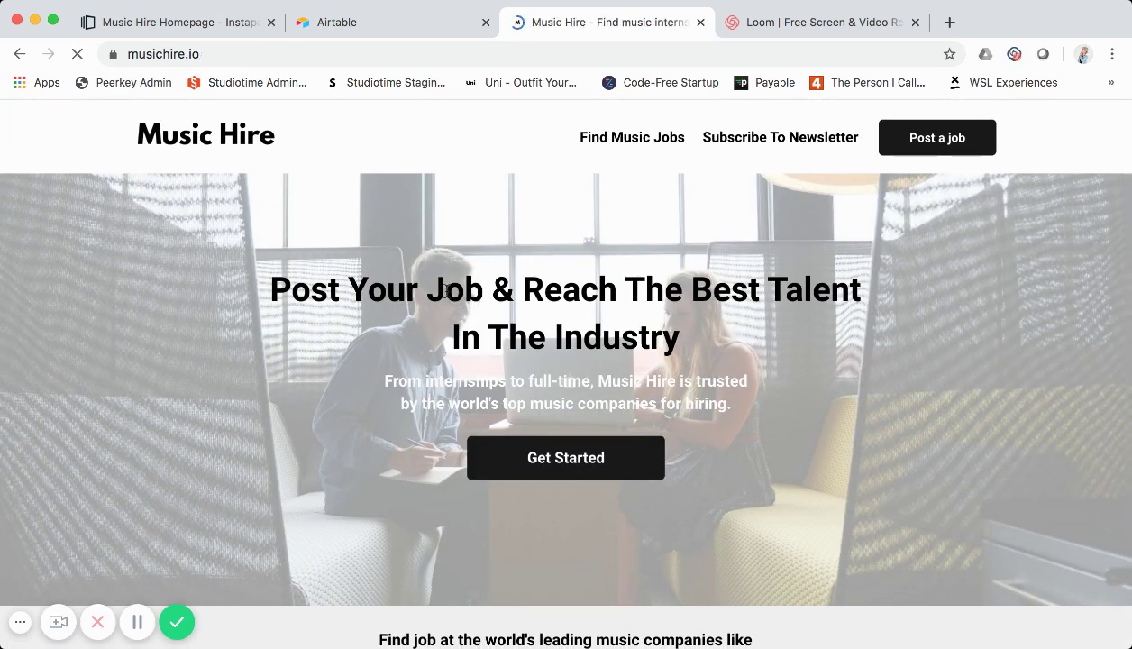
pyautogui.scroll(-1, 509, 391)
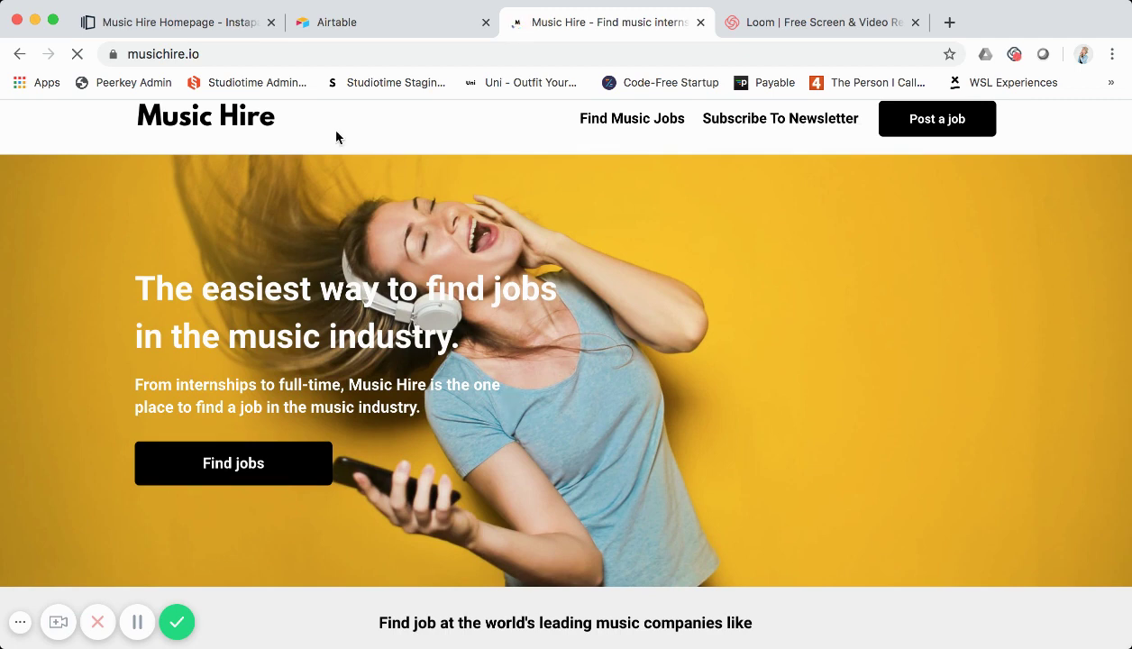
pyautogui.click(237, 34)
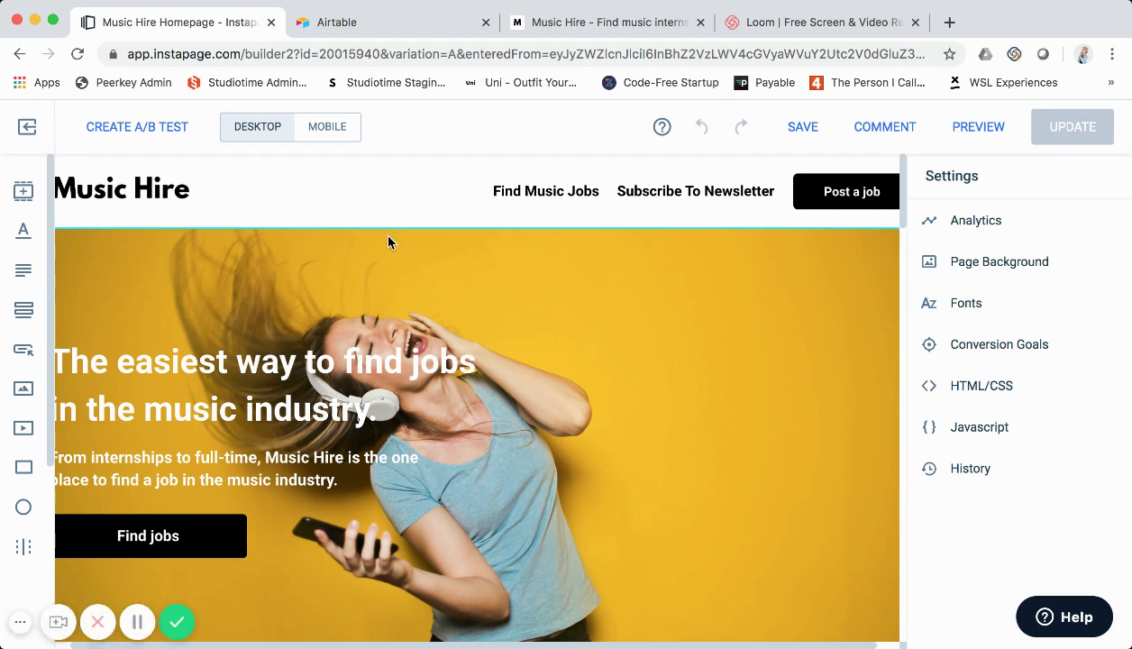
# - Examine the homepage layout in the builder, from the header and hero banner to the company logos and Music jobs section
pyautogui.hscroll(-2, 388, 241)
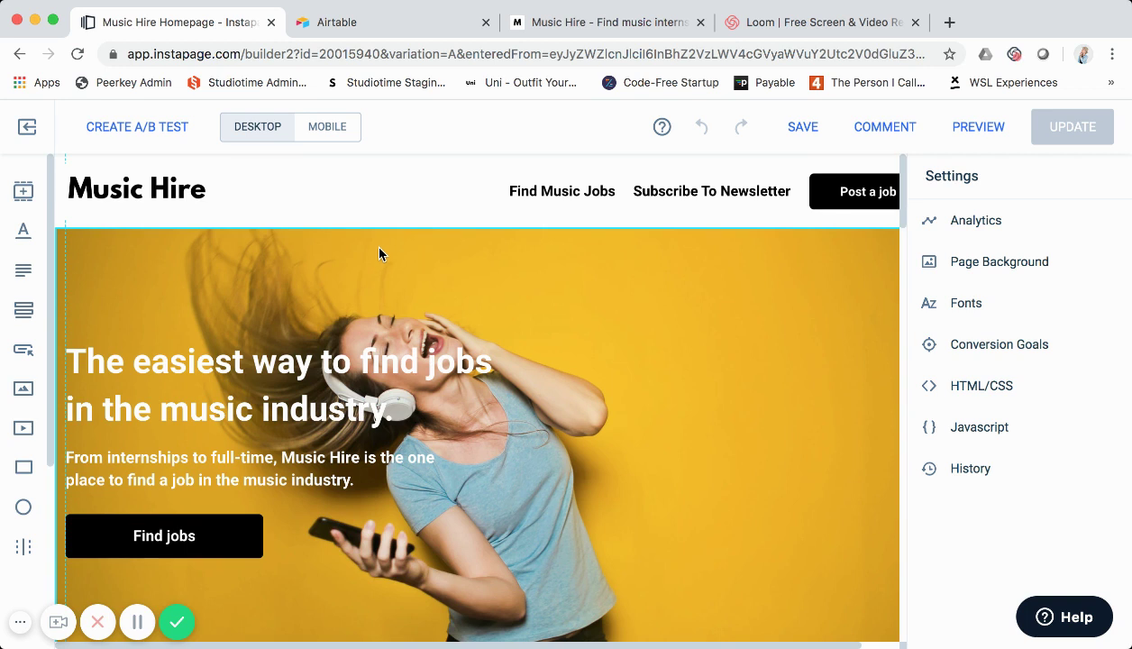
pyautogui.scroll(-1, 391, 295)
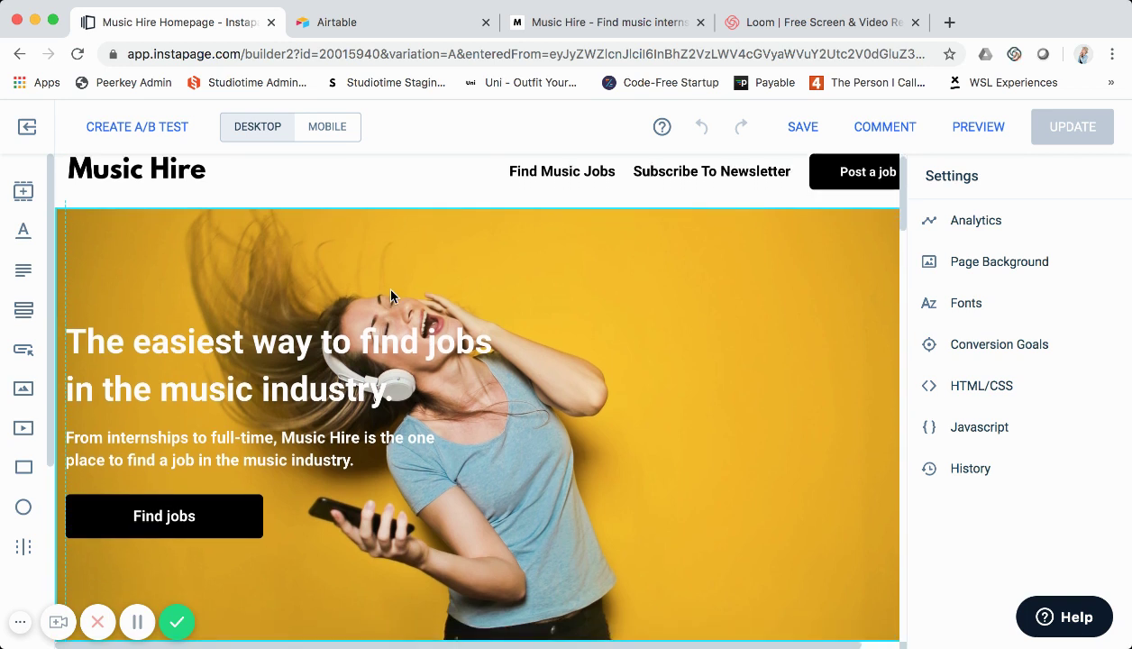
pyautogui.scroll(1, 395, 300)
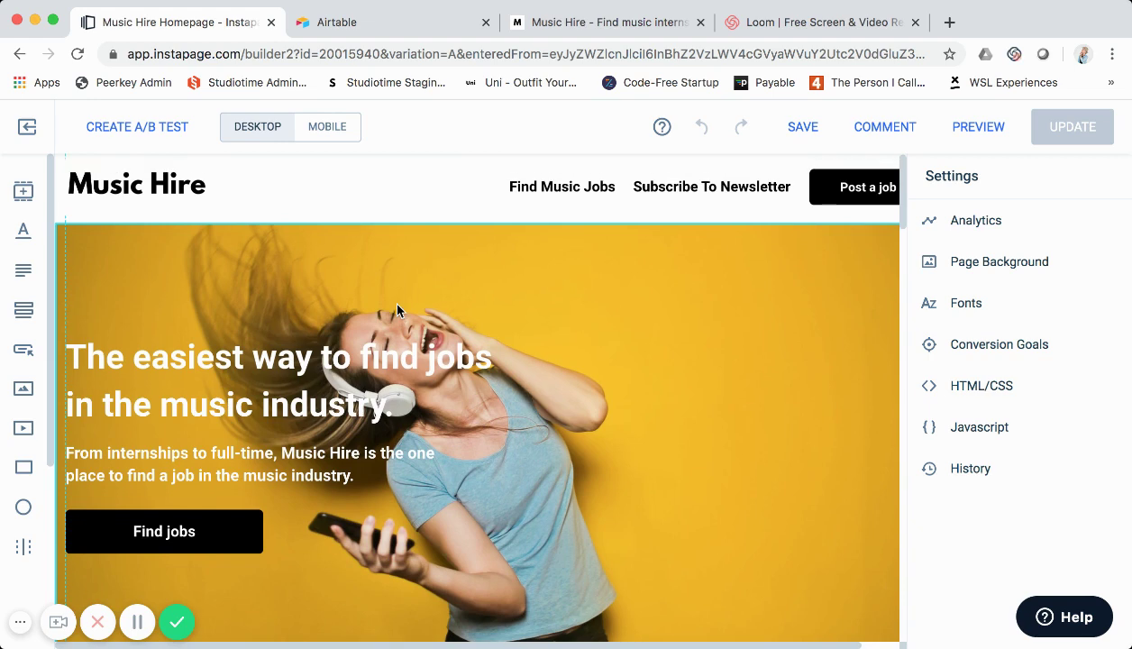
pyautogui.scroll(-4, 398, 309)
pyautogui.scroll(-9, 397, 309)
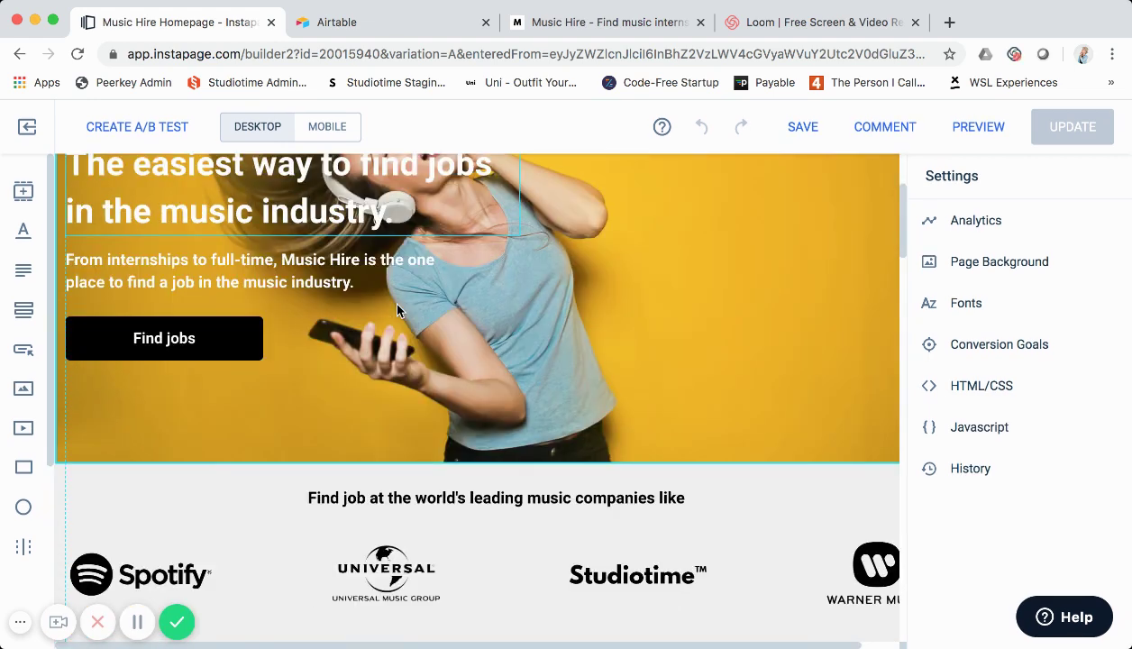
pyautogui.scroll(-3, 397, 310)
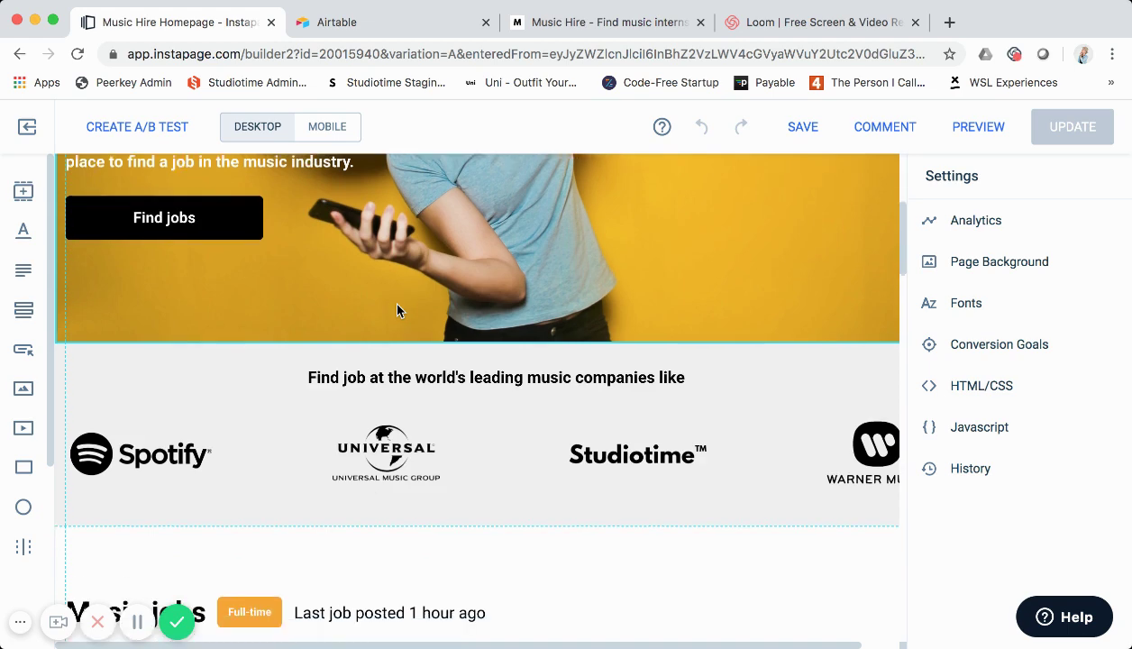
pyautogui.scroll(-7, 398, 307)
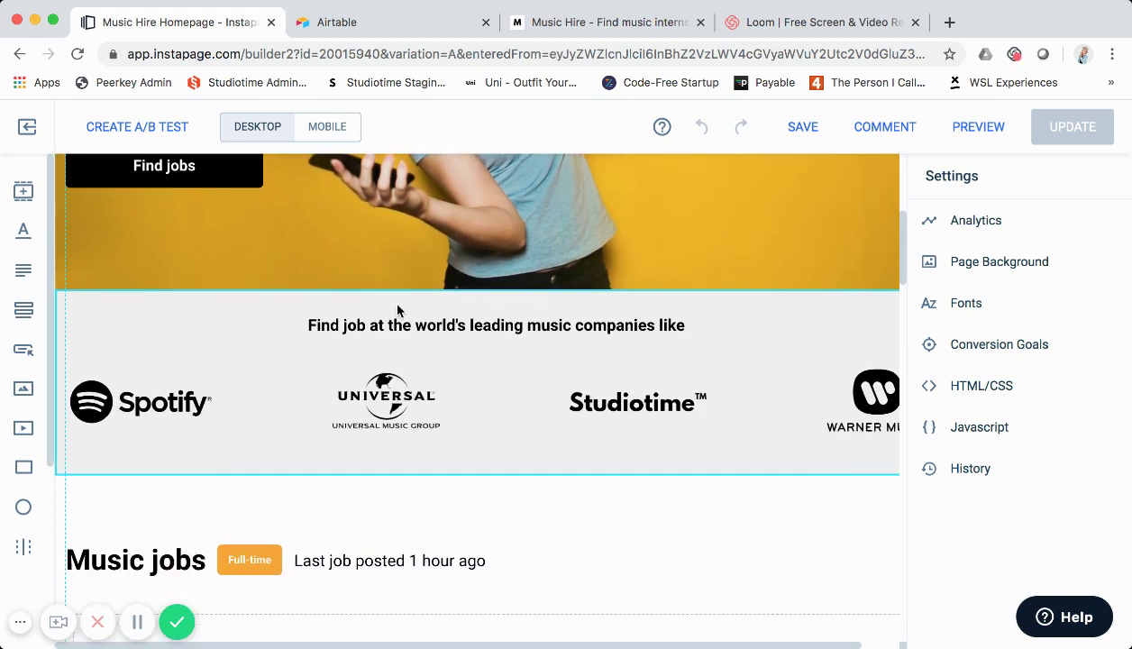
pyautogui.scroll(-5, 398, 310)
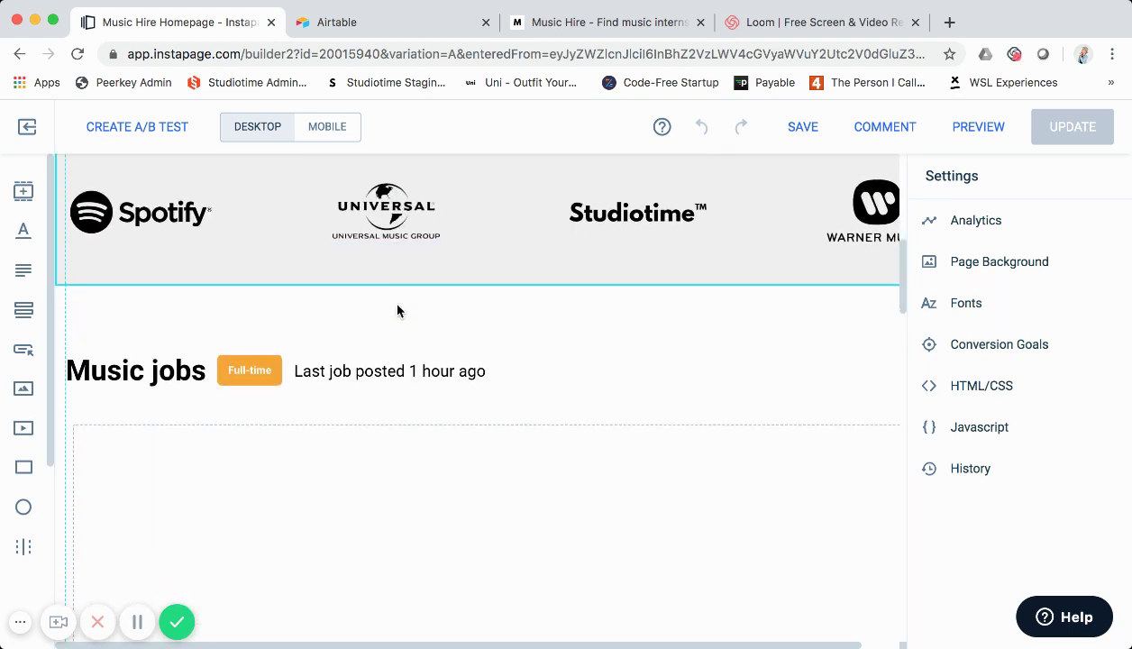
pyautogui.scroll(2, 398, 311)
pyautogui.scroll(12, 398, 310)
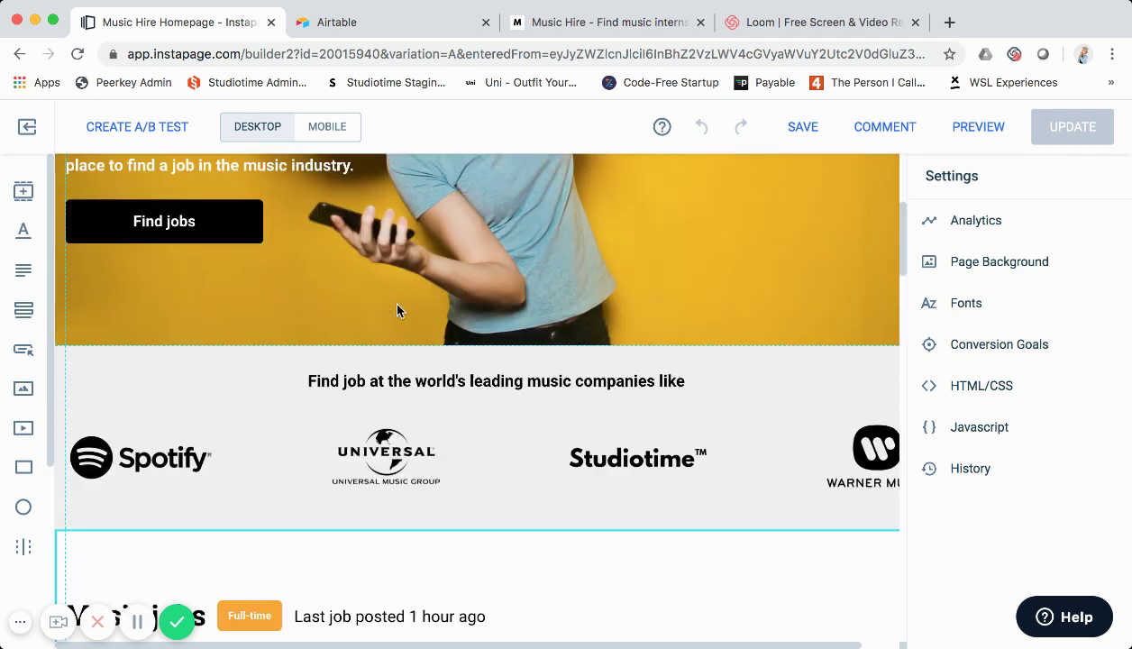
pyautogui.scroll(14, 398, 310)
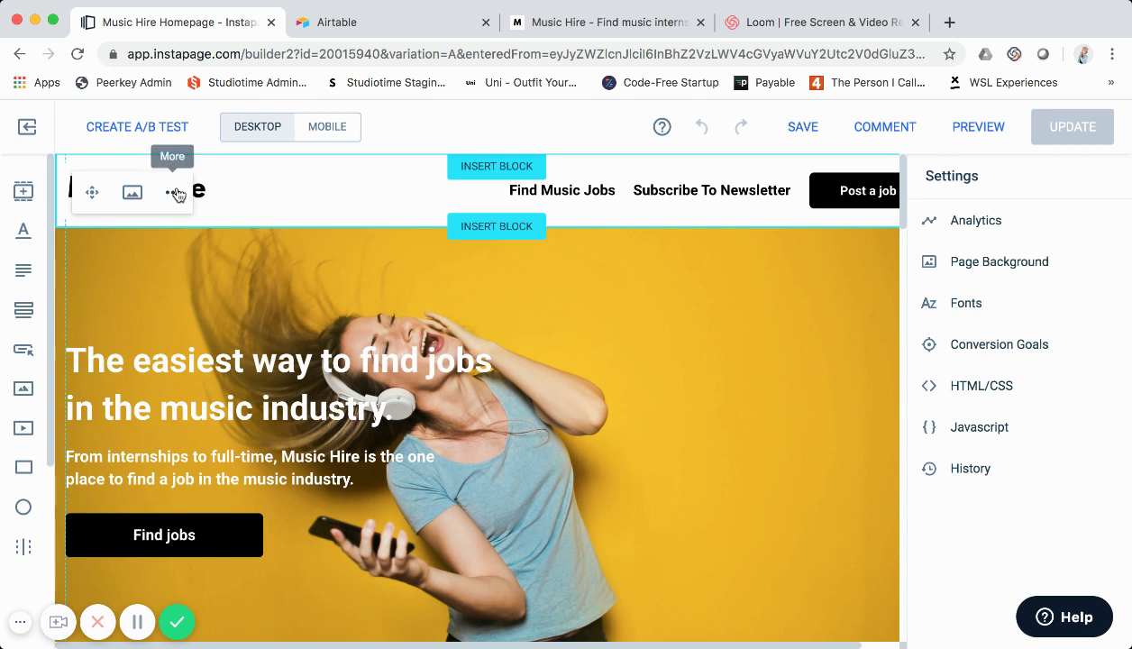
# - Shift the header's navigation text with Find Music Jobs and Subscribe To Newsletter slightly to the right
pyautogui.click(557, 193)
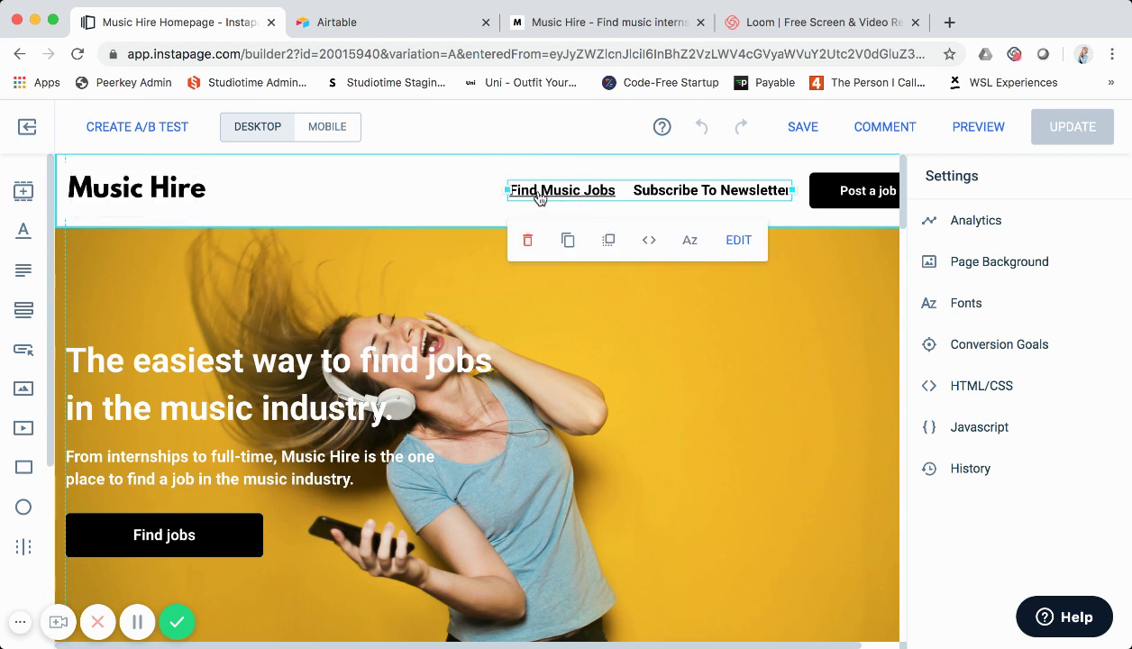
pyautogui.moveTo(538, 198)
pyautogui.mouseDown()
pyautogui.moveTo(473, 283)
pyautogui.moveTo(523, 192)
pyautogui.moveTo(545, 197)
pyautogui.mouseUp()
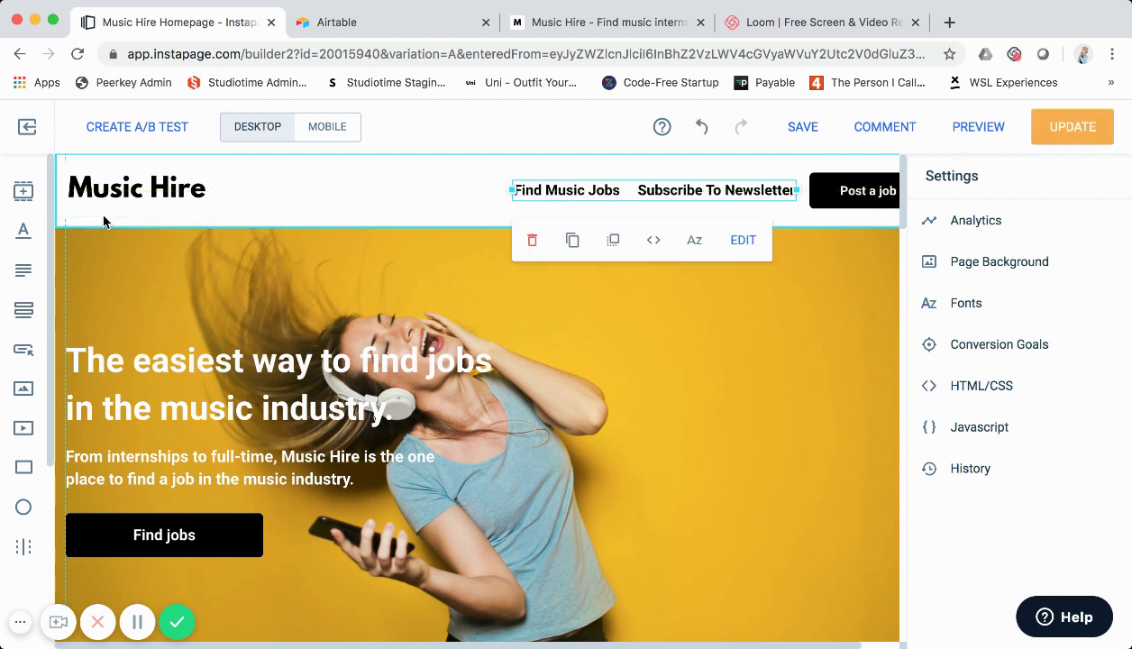
# - Add a headline to the header between the logo and navigation text, reading "Find Music Jobs"
pyautogui.click(27, 237)
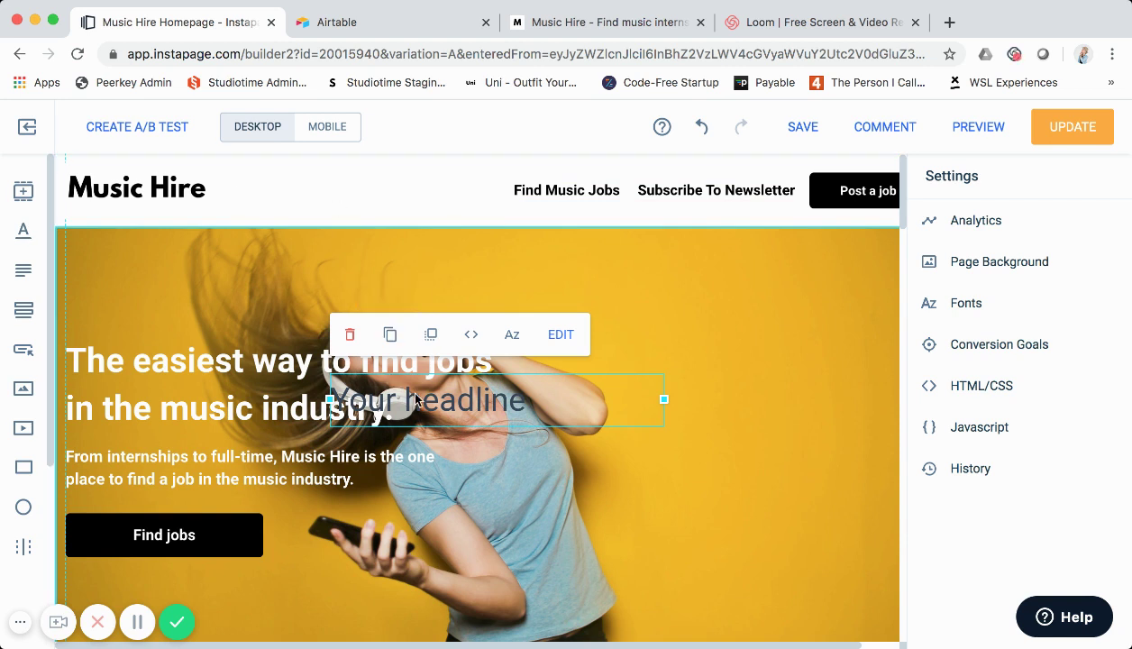
pyautogui.moveTo(416, 400); pyautogui.dragTo(400, 198)
pyautogui.doubleClick(398, 196)
pyautogui.write('Find Music J')
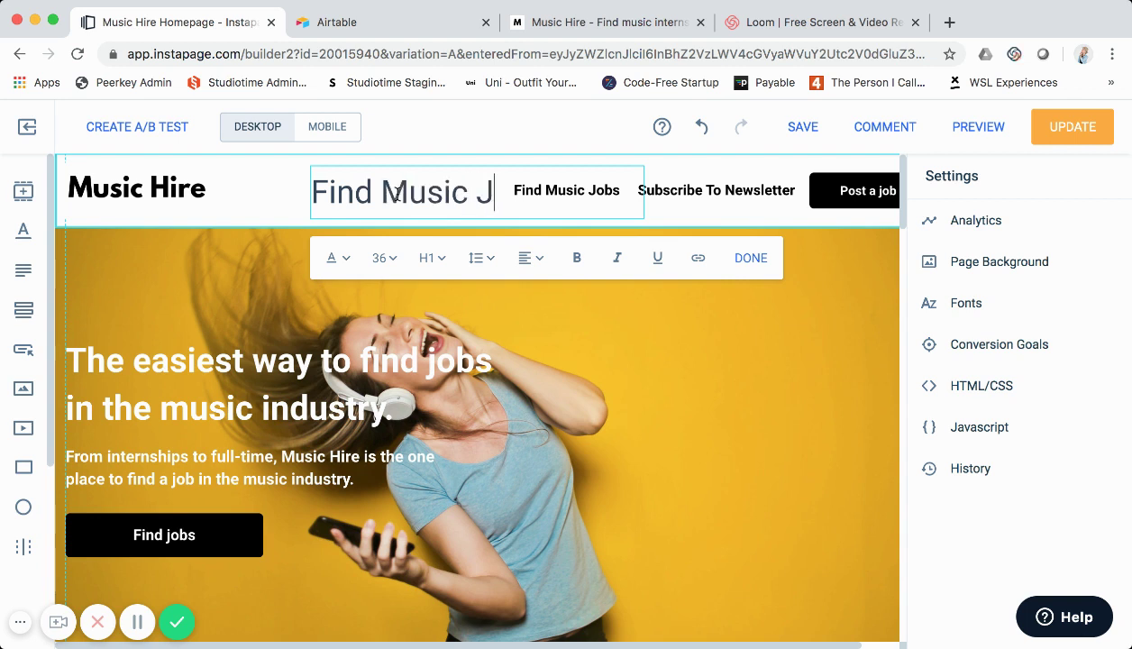
pyautogui.write('obs')
# - Make the new Find Music Jobs headline bold at font size 18 and move it roughly level with the existing navigation text
pyautogui.tripleClick(375, 191)
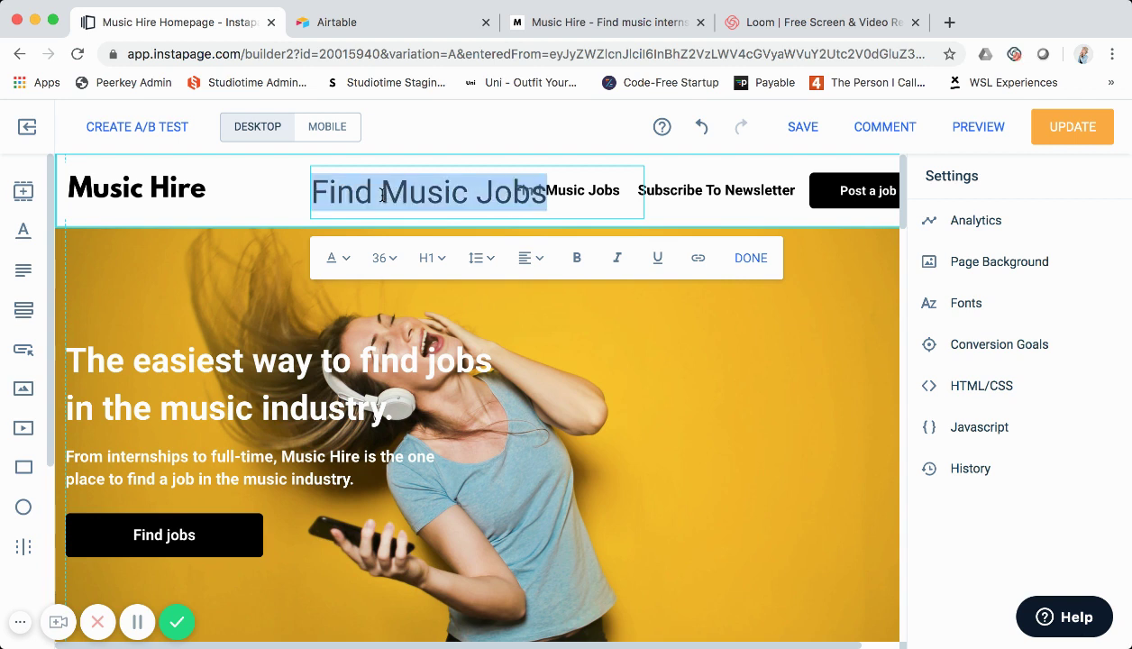
pyautogui.click(381, 259)
pyautogui.click(387, 352)
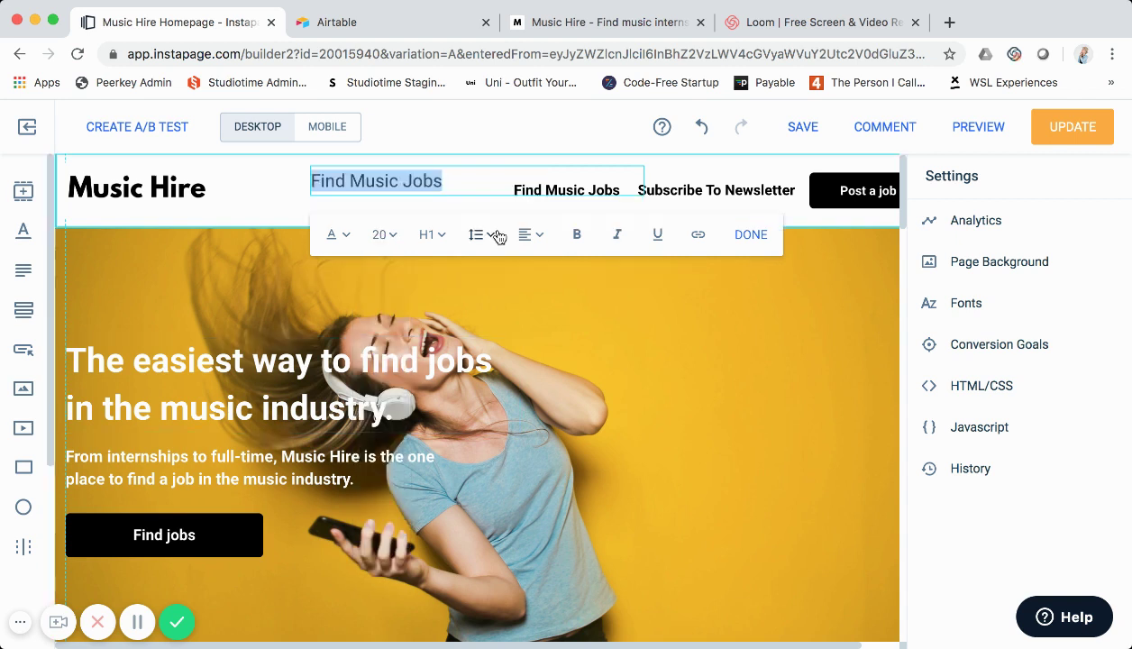
pyautogui.click(577, 234)
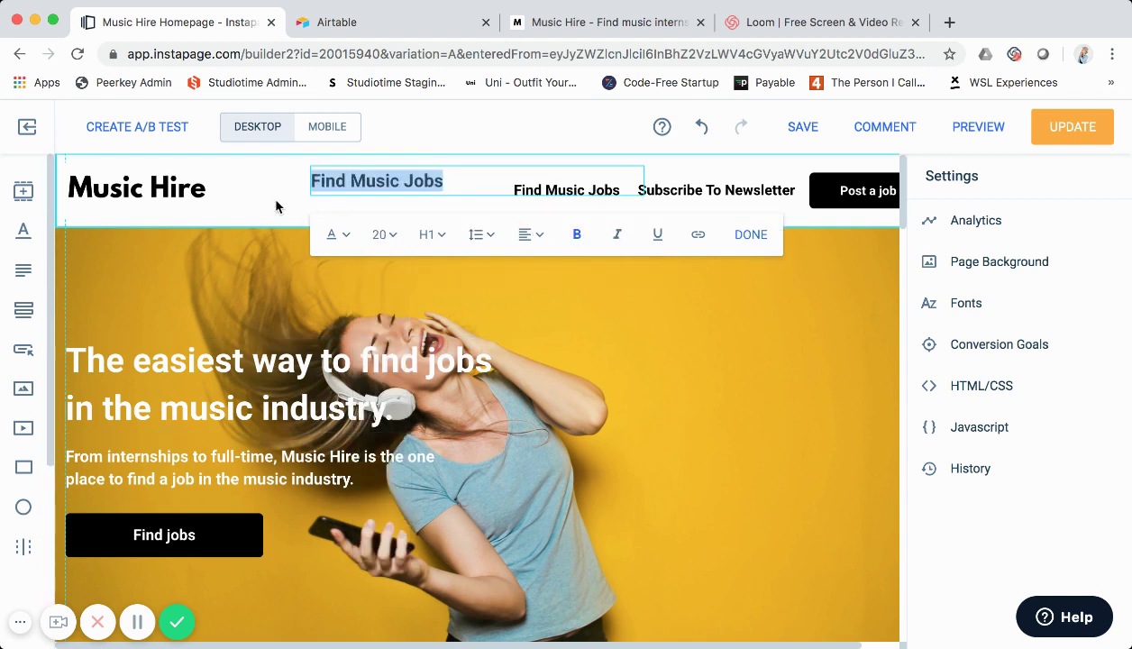
pyautogui.click(384, 245)
pyautogui.click(386, 289)
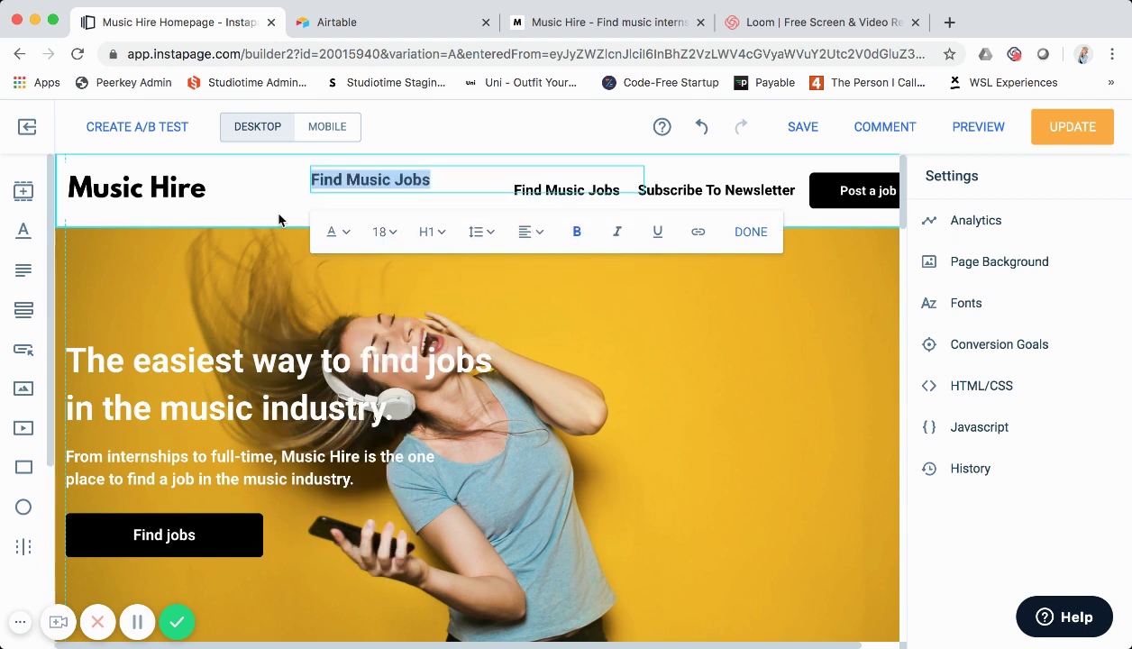
pyautogui.click(397, 193)
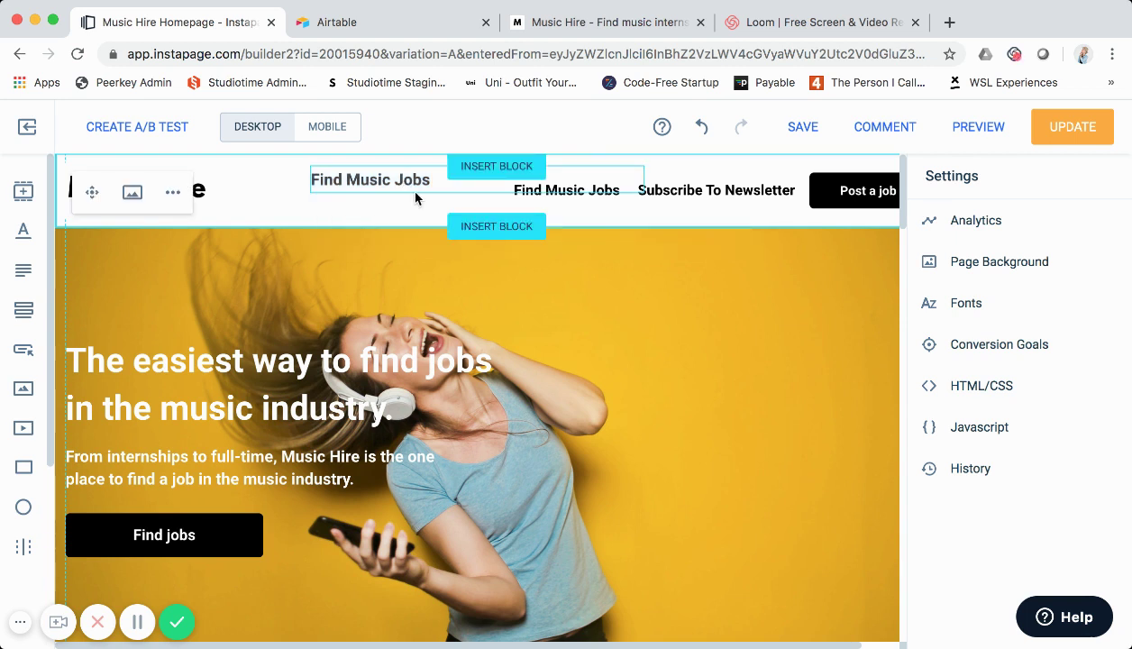
pyautogui.moveTo(416, 199); pyautogui.dragTo(417, 193)
# - Browse the landing pages available as link targets for the newly added Find Music Jobs headline, down to the Music Hire pages
pyautogui.doubleClick(416, 193)
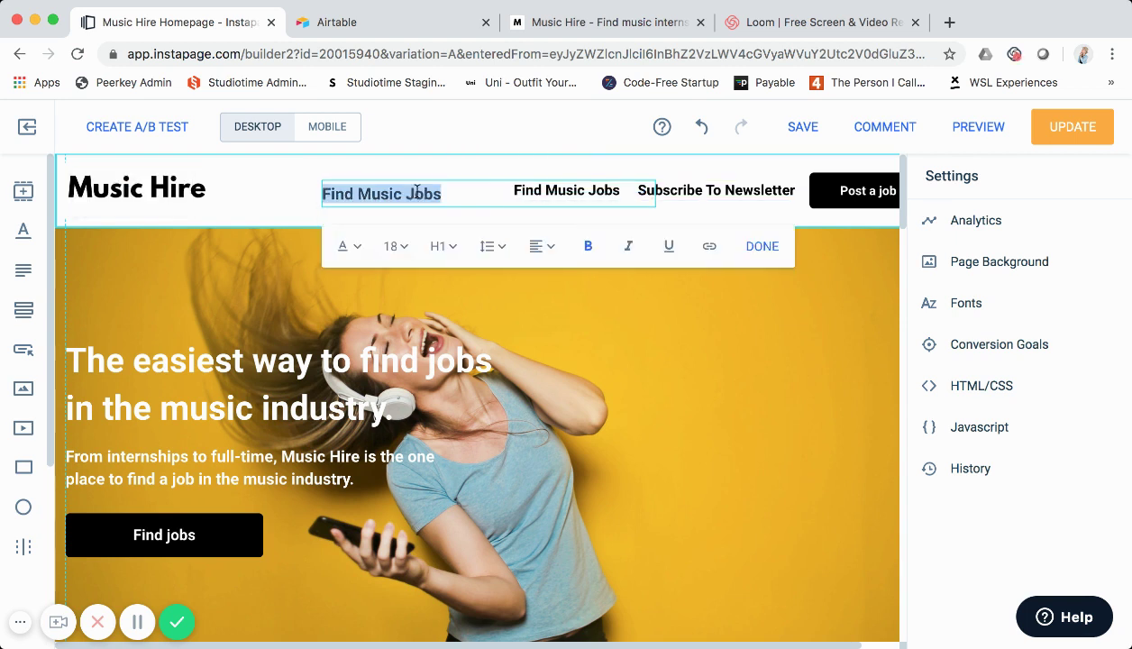
pyautogui.click(710, 251)
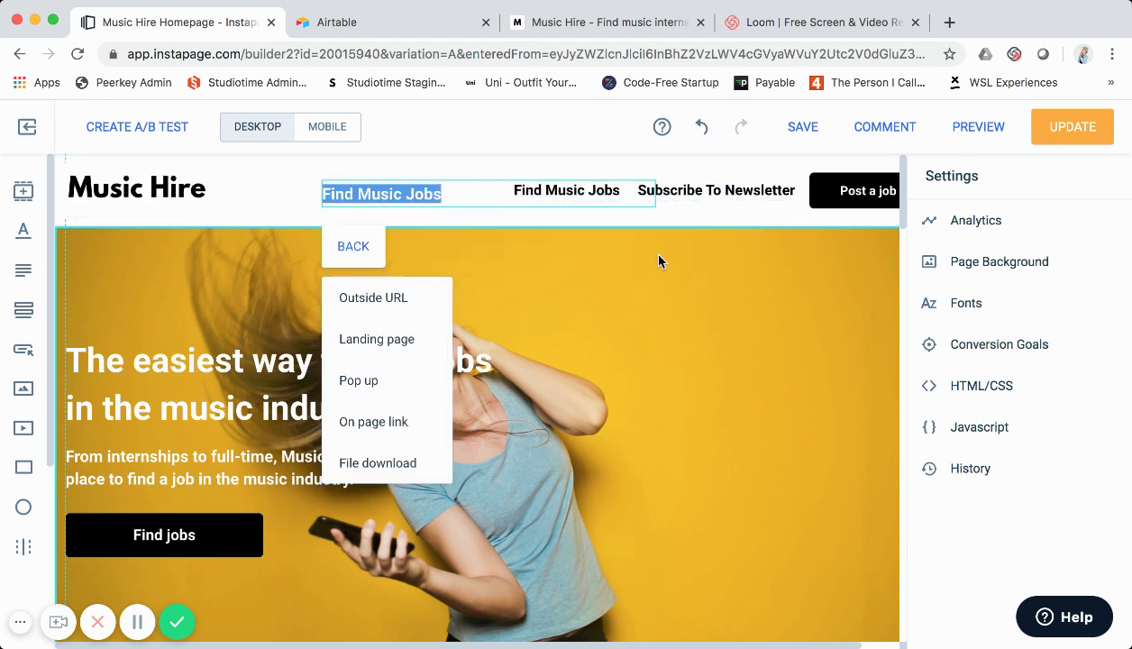
pyautogui.click(396, 341)
pyautogui.click(419, 259)
pyautogui.scroll(-10, 426, 438)
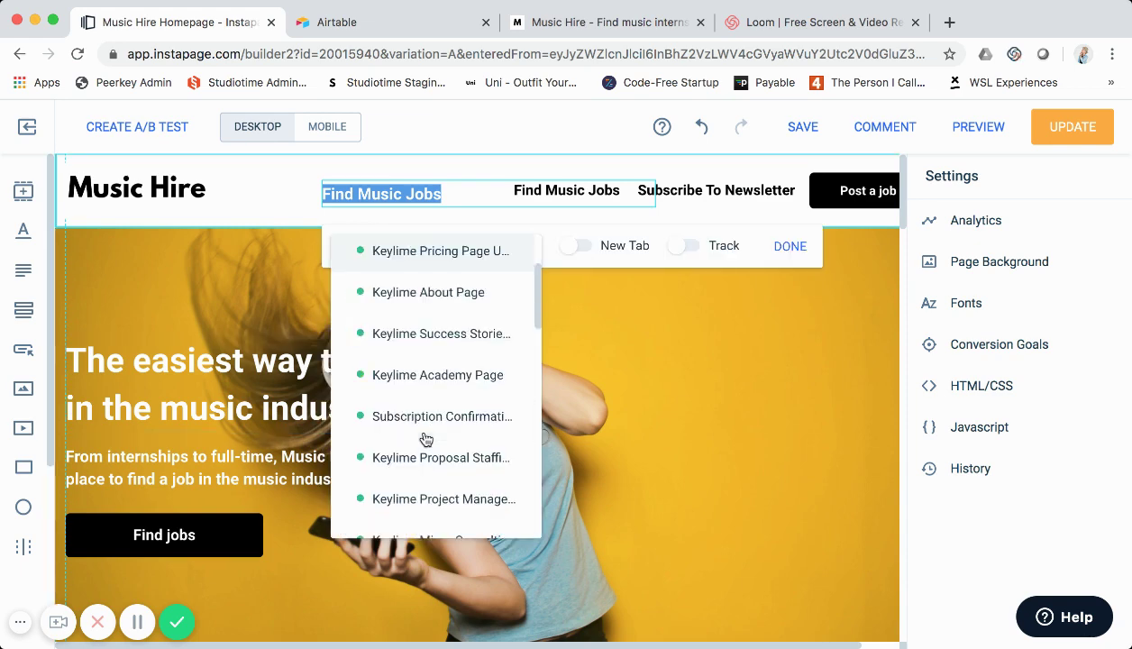
pyautogui.scroll(-2, 425, 438)
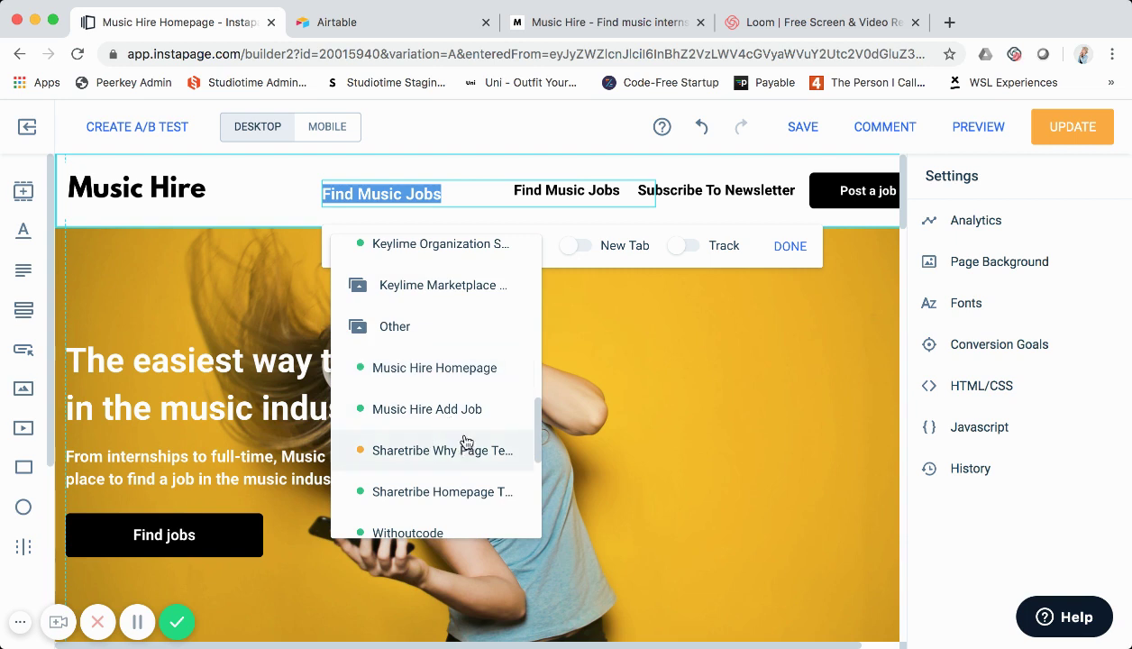
pyautogui.scroll(-1, 465, 432)
pyautogui.scroll(1, 465, 361)
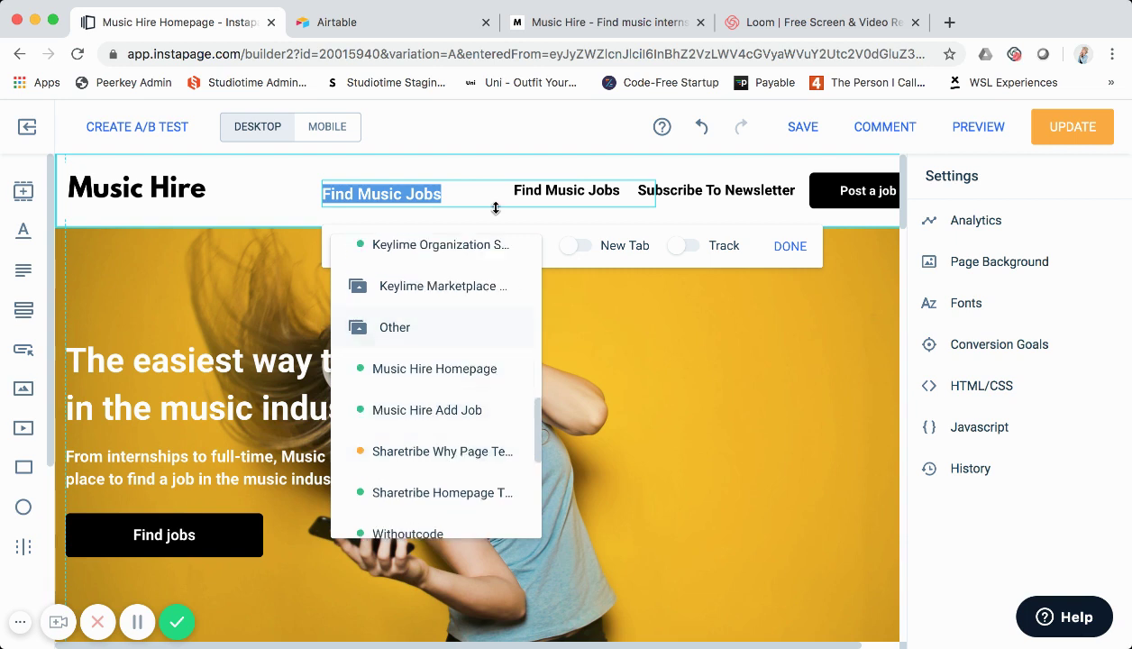
# - Delete the newly added Find Music Jobs headline between the logo and the navigation text in the header
pyautogui.click(444, 198)
pyautogui.click(443, 199)
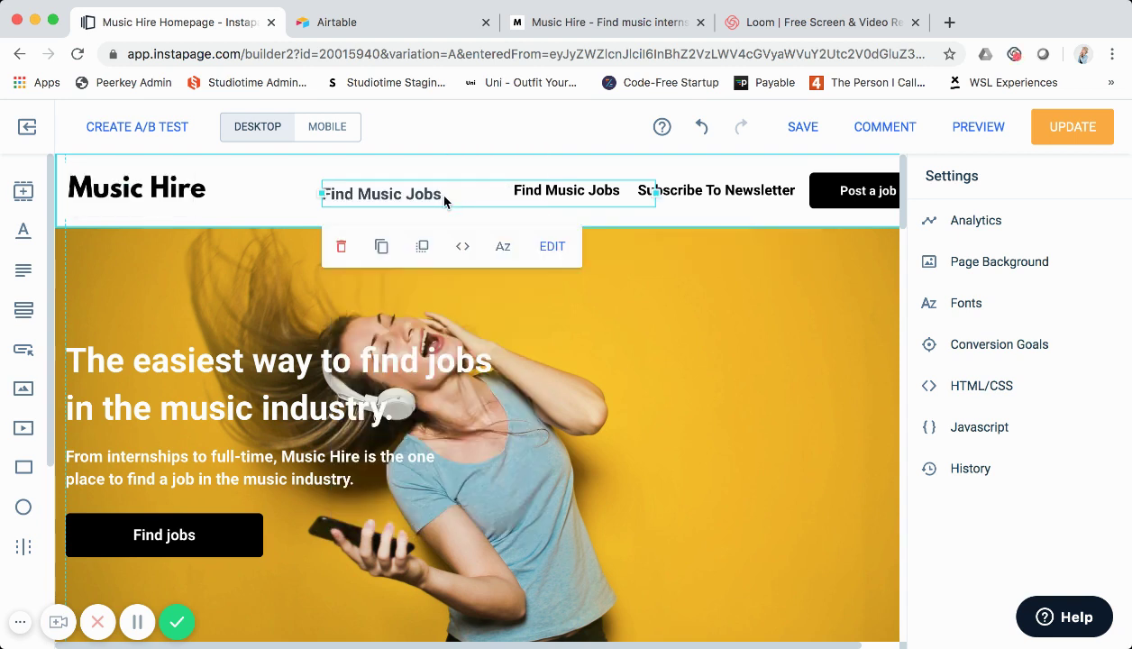
pyautogui.click(444, 197)
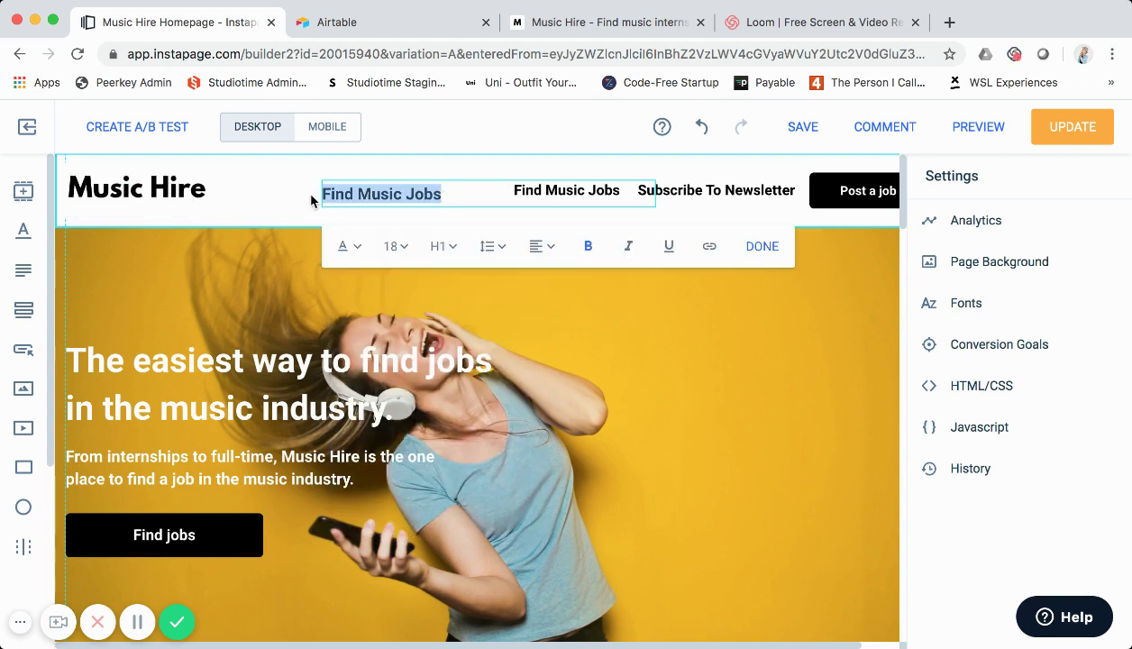
pyautogui.press('Escape')
pyautogui.press('Delete')
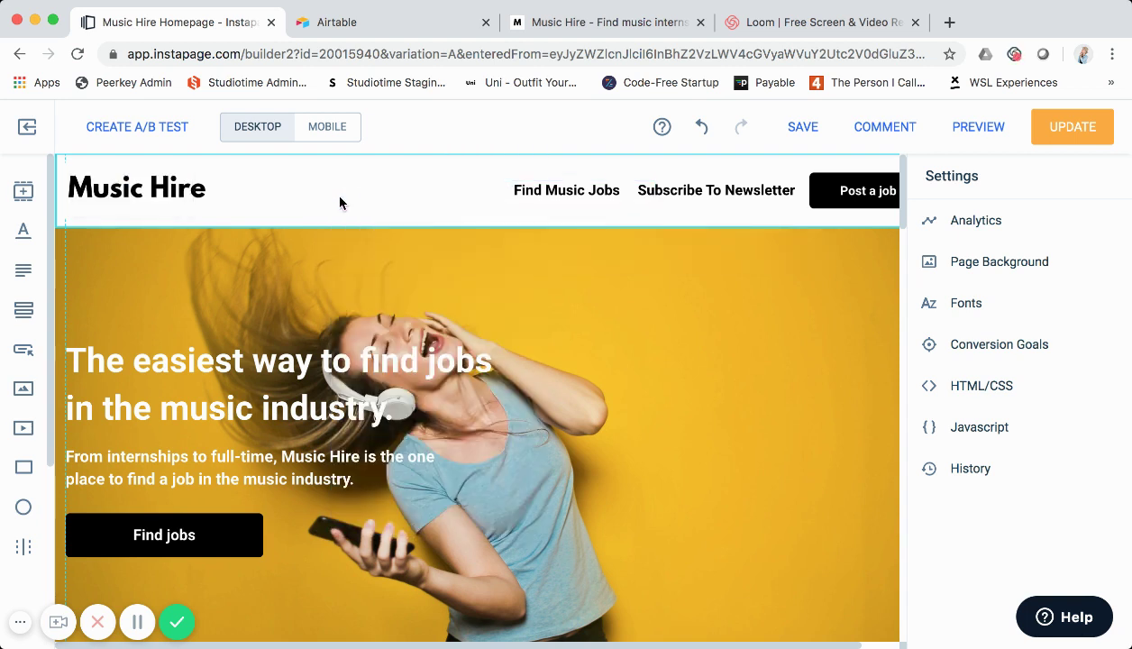
# - Inspect the header's elements, from the Music Hire logo image to the navigation text beside the Post a job button
pyautogui.click(201, 190)
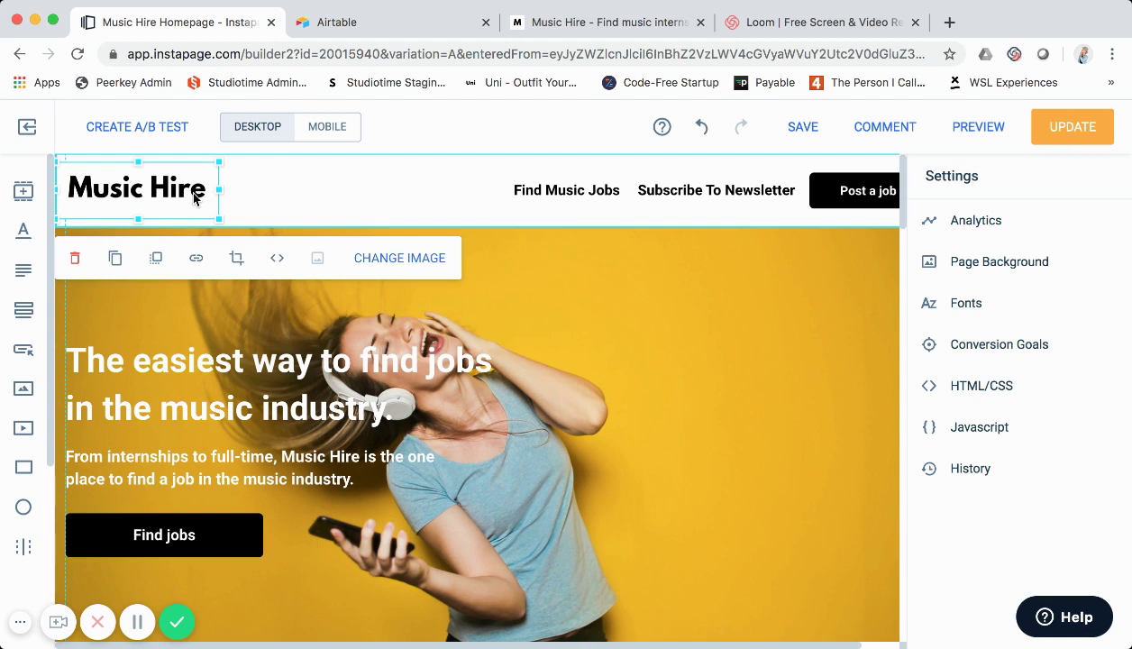
pyautogui.click(332, 197)
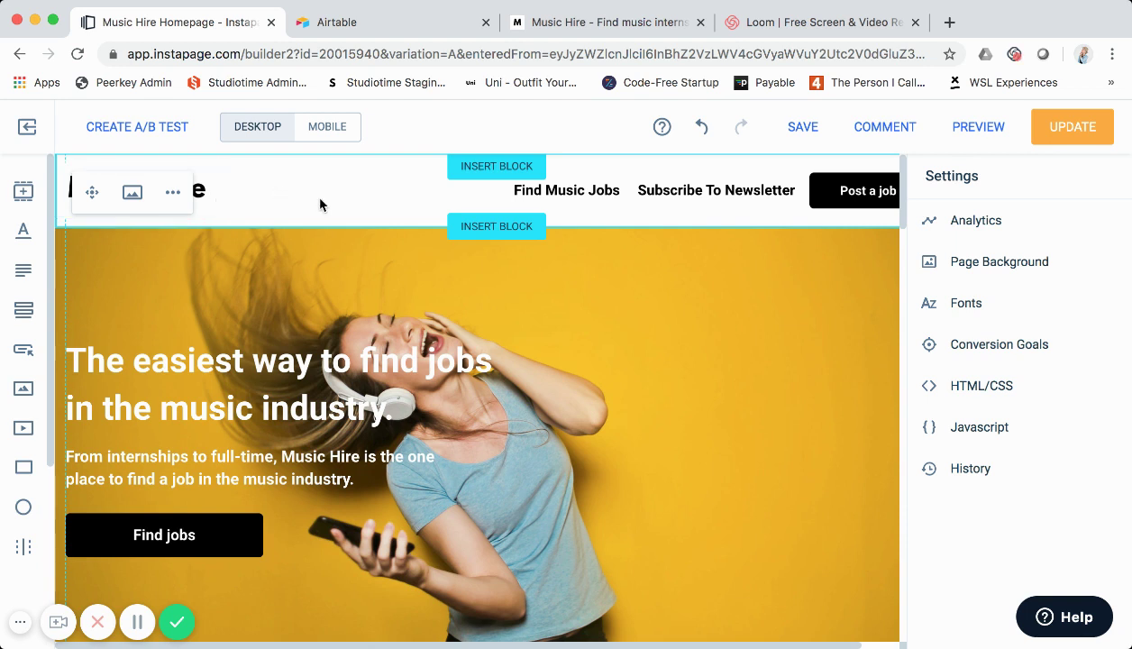
pyautogui.hscroll(2, 394, 189)
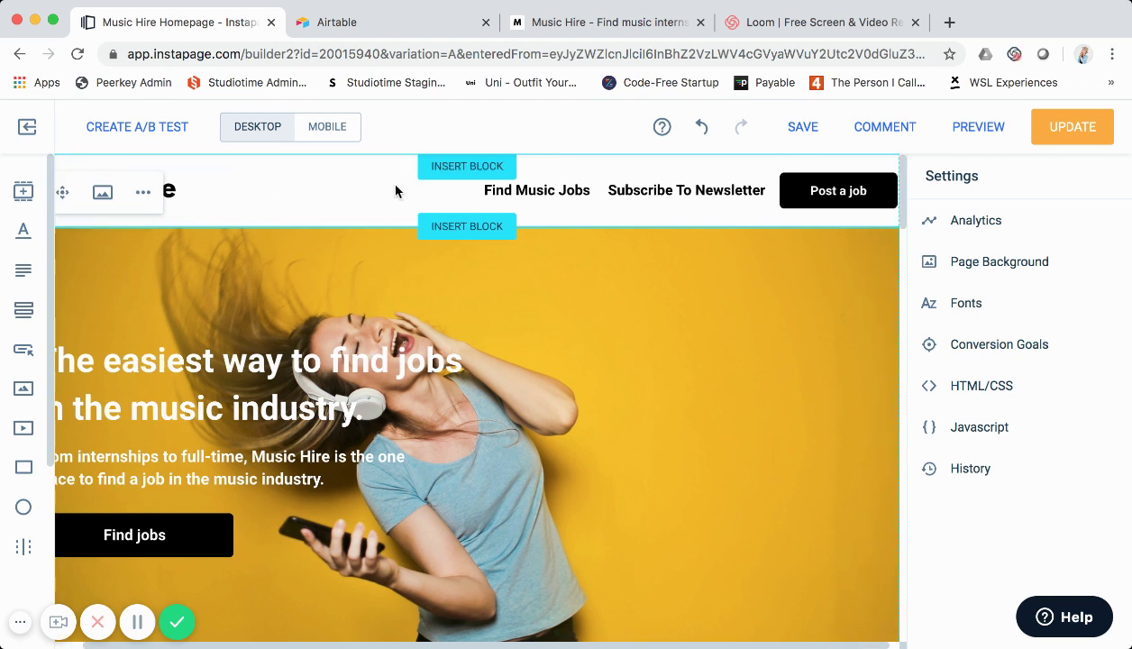
pyautogui.click(607, 194)
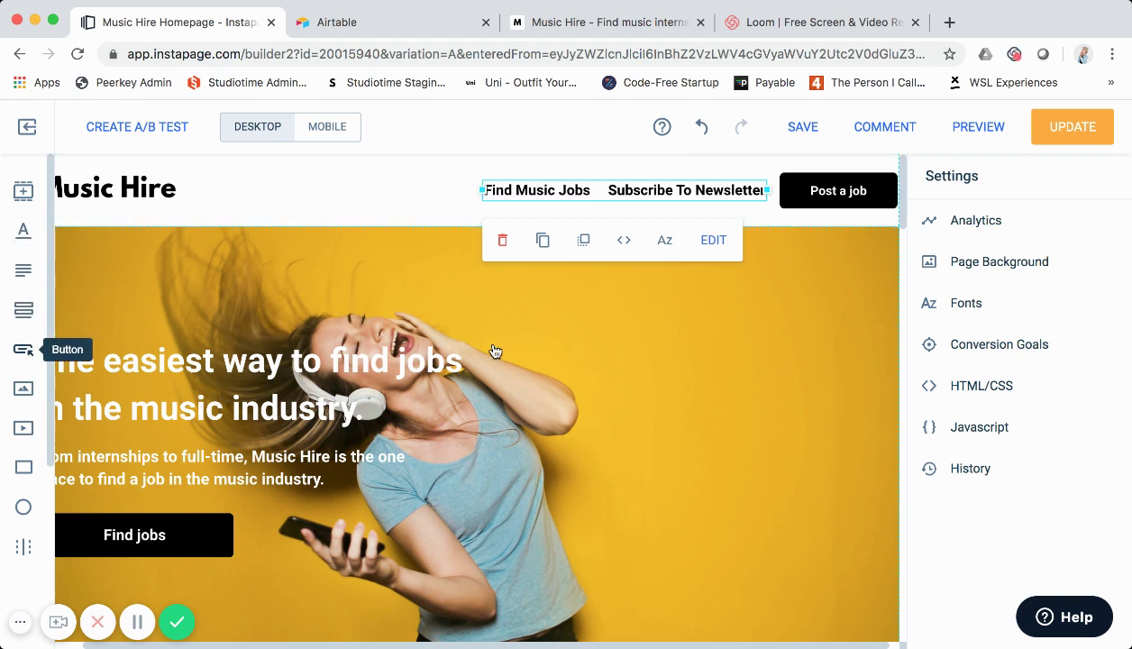
# - Add a button to the upper part of the hero banner and set its button color and hover color to black
pyautogui.moveTo(495, 351); pyautogui.dragTo(748, 305)
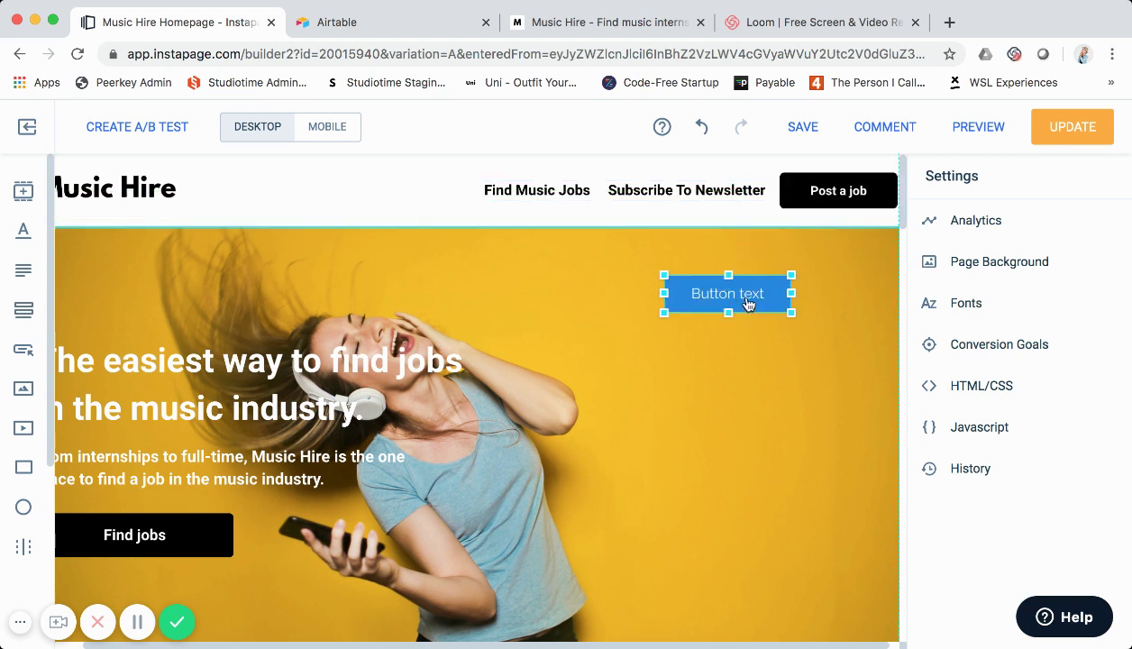
pyautogui.click(749, 305)
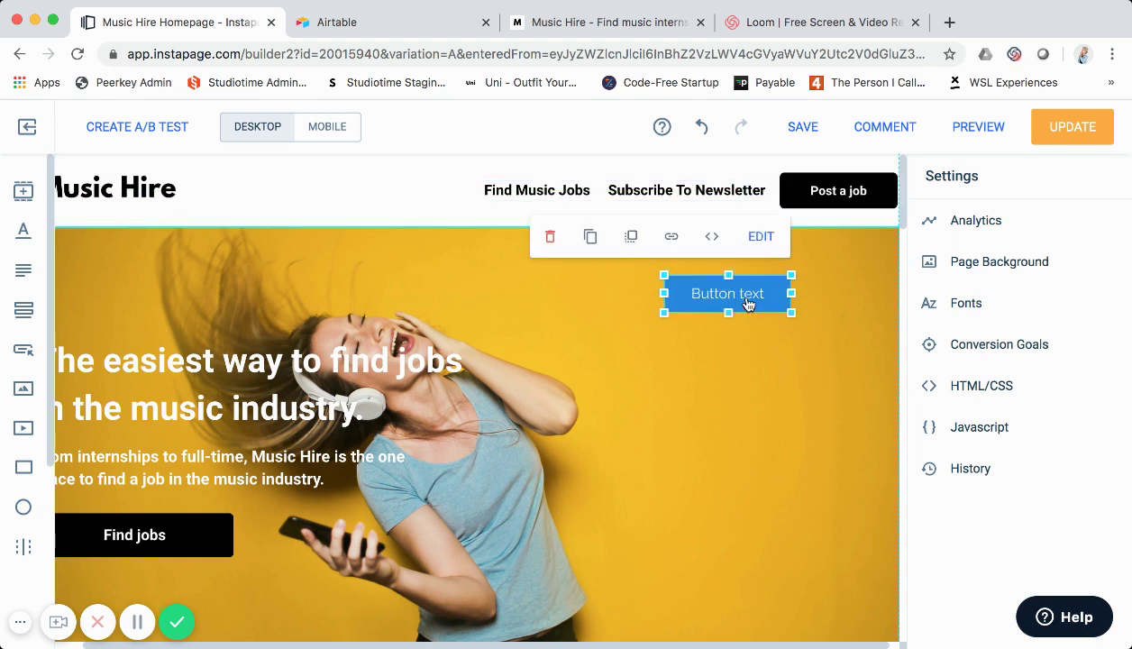
pyautogui.doubleClick(748, 305)
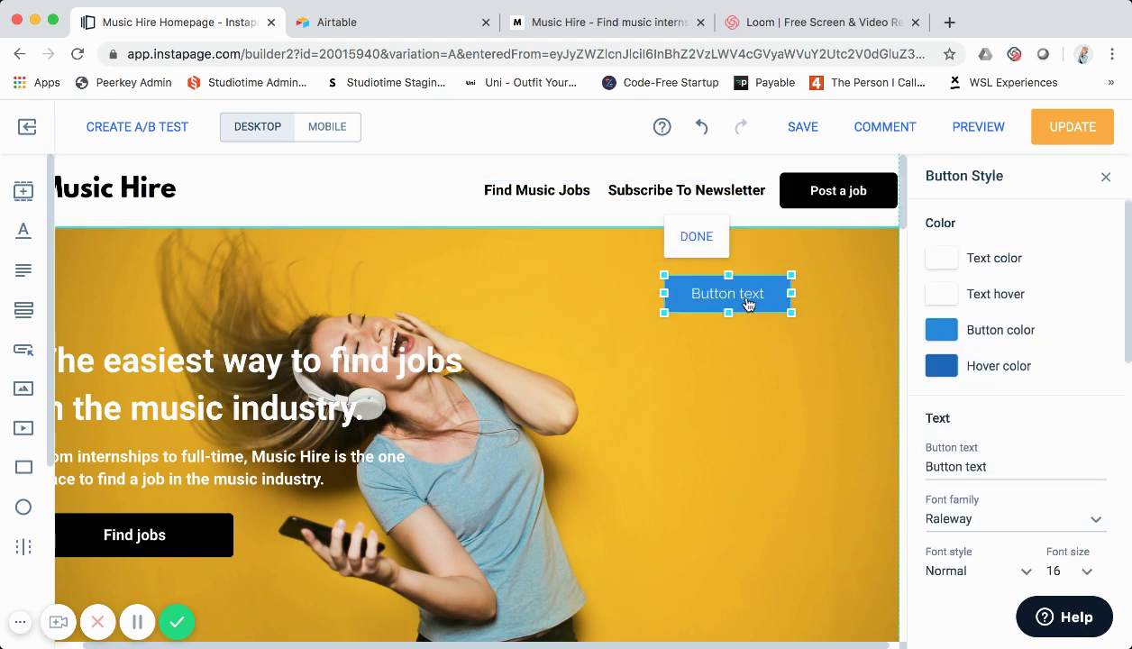
pyautogui.click(948, 337)
pyautogui.click(987, 480)
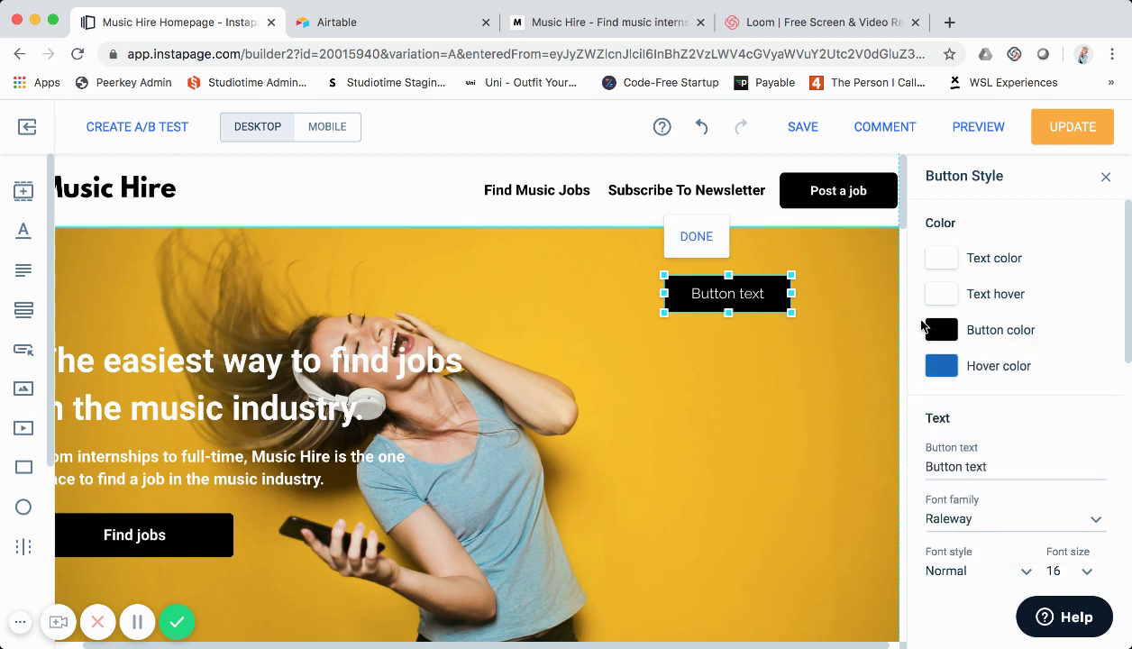
pyautogui.click(940, 366)
pyautogui.click(991, 516)
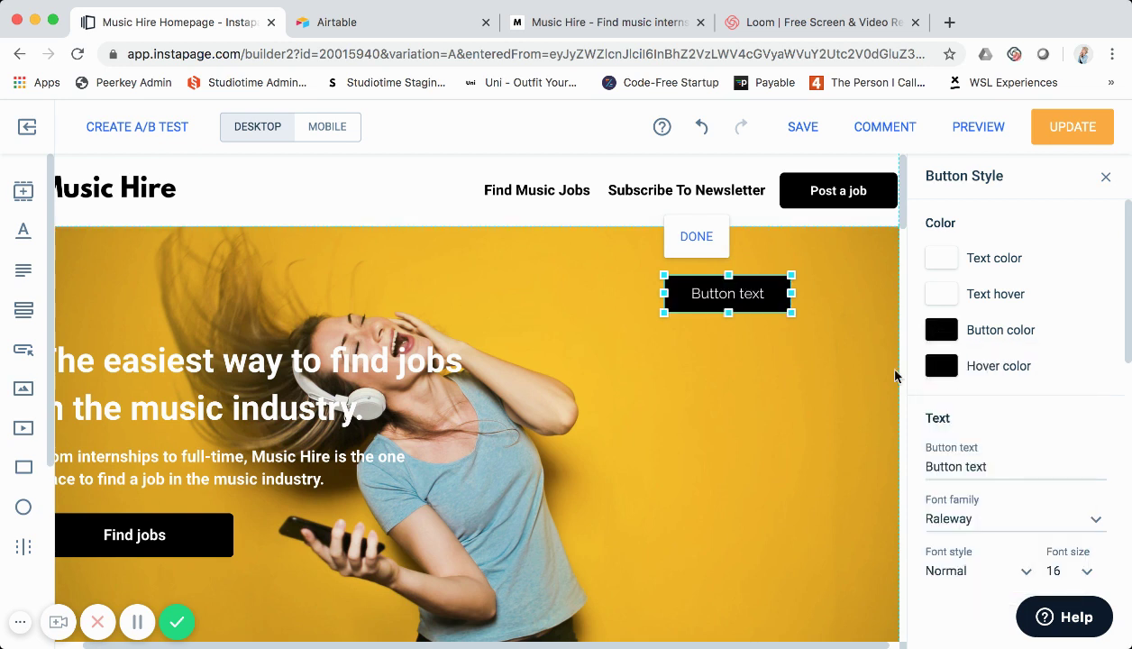
# - Set the new button's text to "Post a job", keep its font size at 16, and finish editing its style
pyautogui.scroll(-1, 941, 406)
pyautogui.click(956, 449)
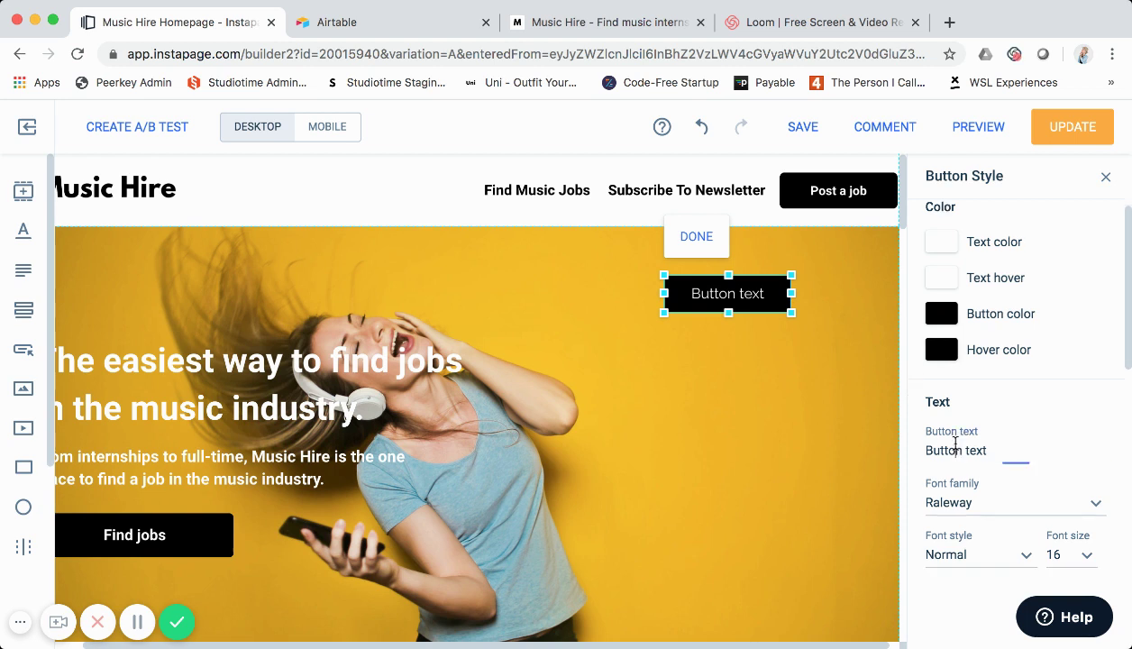
pyautogui.doubleClick(956, 448)
pyautogui.press('BackSpace')
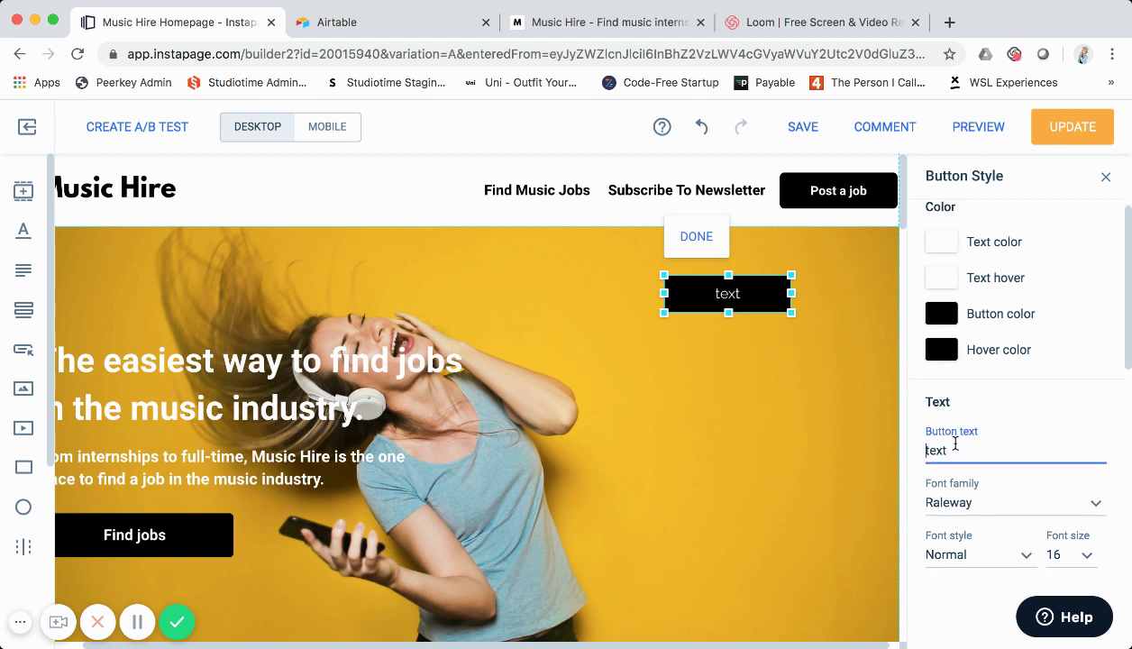
pyautogui.press('BackSpace')
pyautogui.press('BackSpace')
pyautogui.press('BackSpace')
pyautogui.press('BackSpace')
pyautogui.write('Post a job')
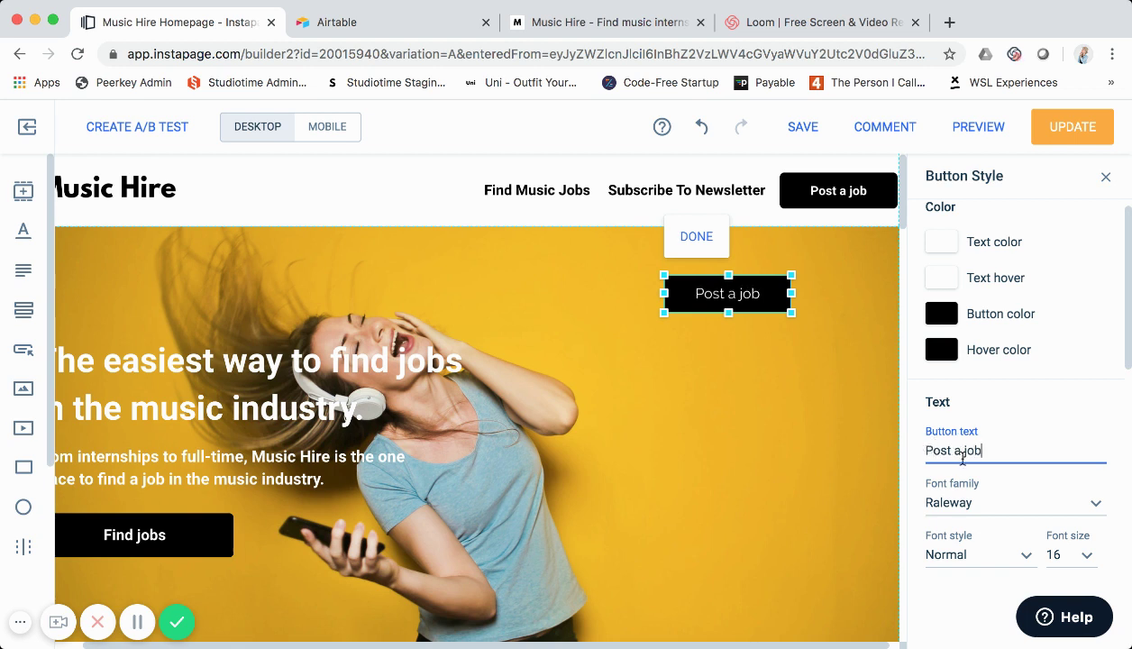
pyautogui.tripleClick(963, 455)
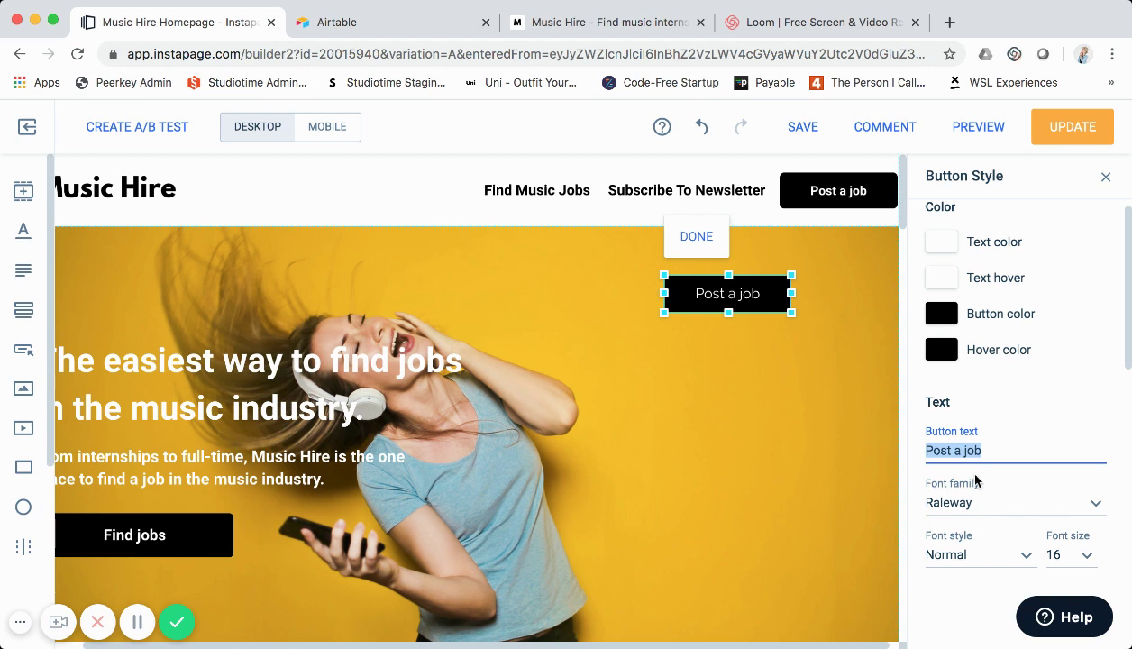
pyautogui.scroll(-1, 976, 481)
pyautogui.click(1059, 536)
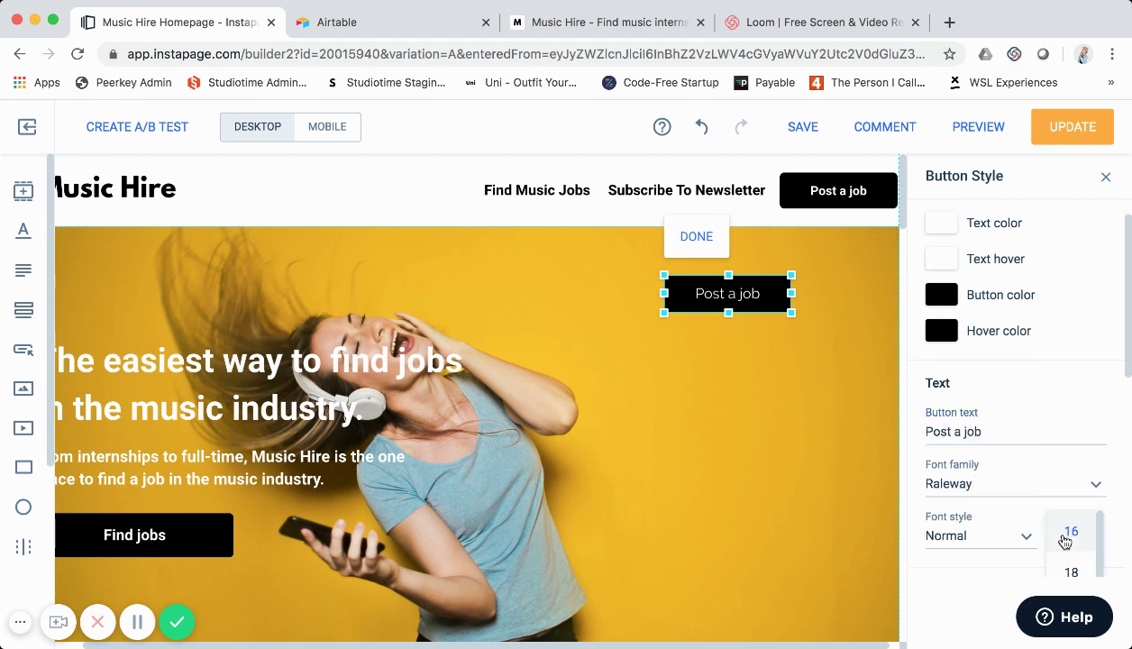
pyautogui.click(756, 311)
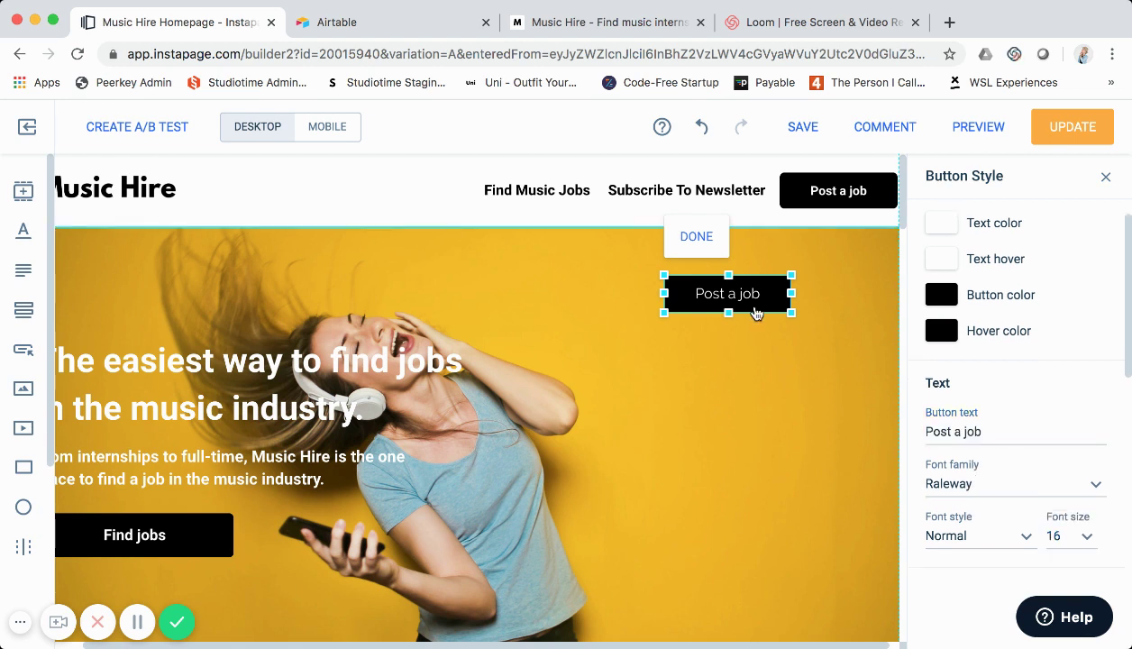
pyautogui.click(777, 288)
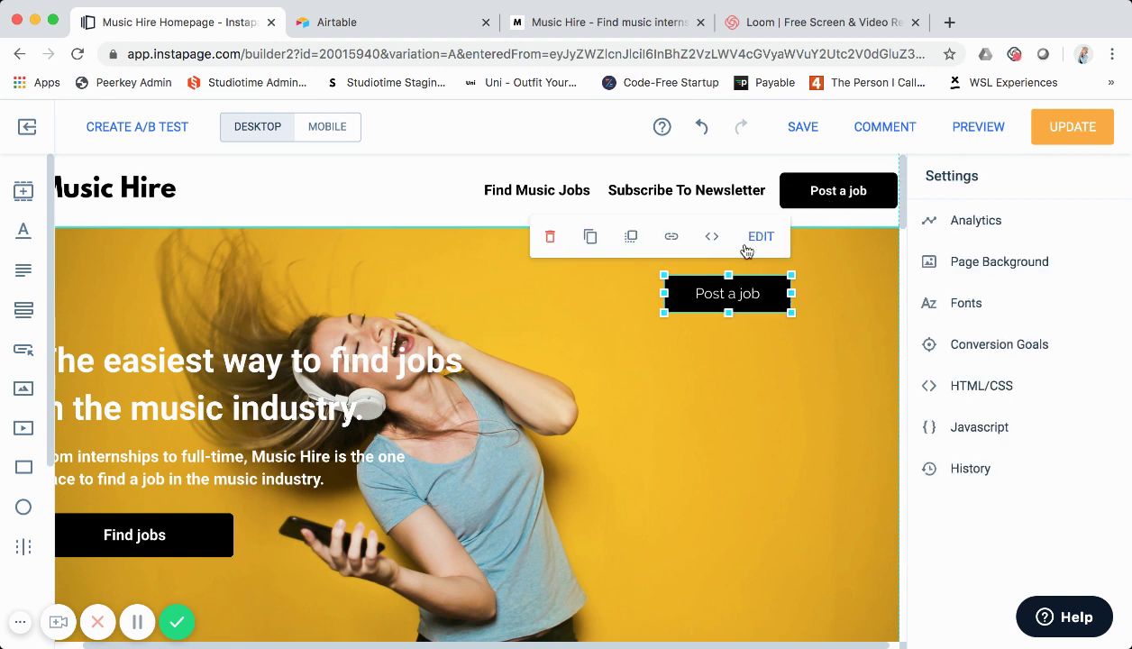
# - Link the new Post a job button in the hero banner to the Music Hire Add Job landing page
pyautogui.click(665, 234)
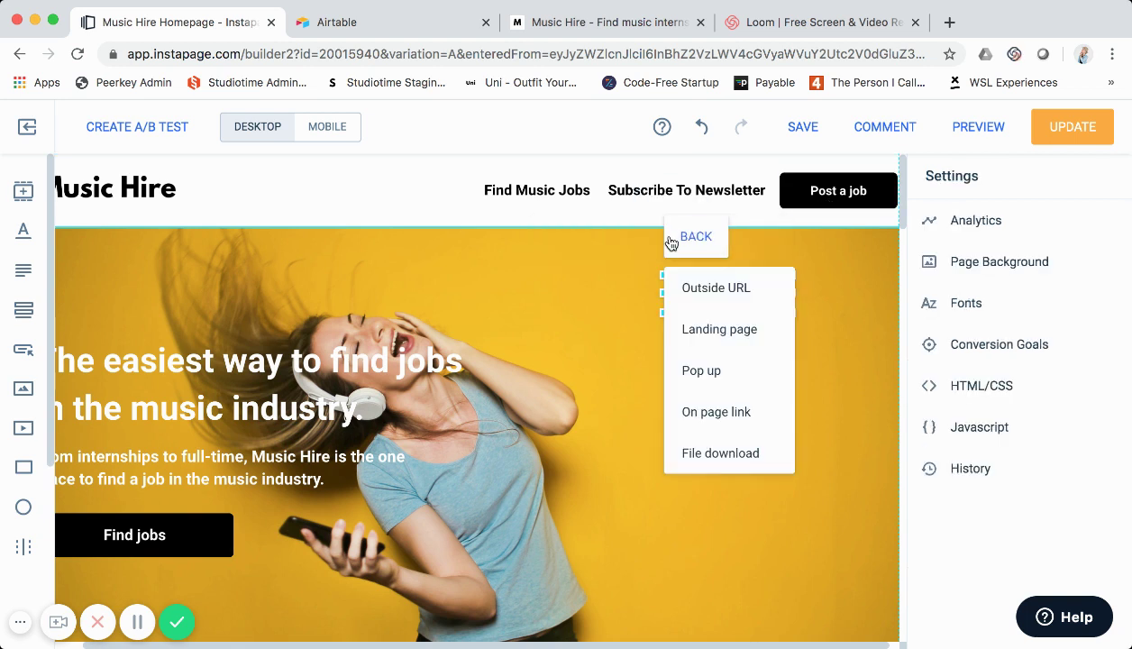
pyautogui.click(732, 330)
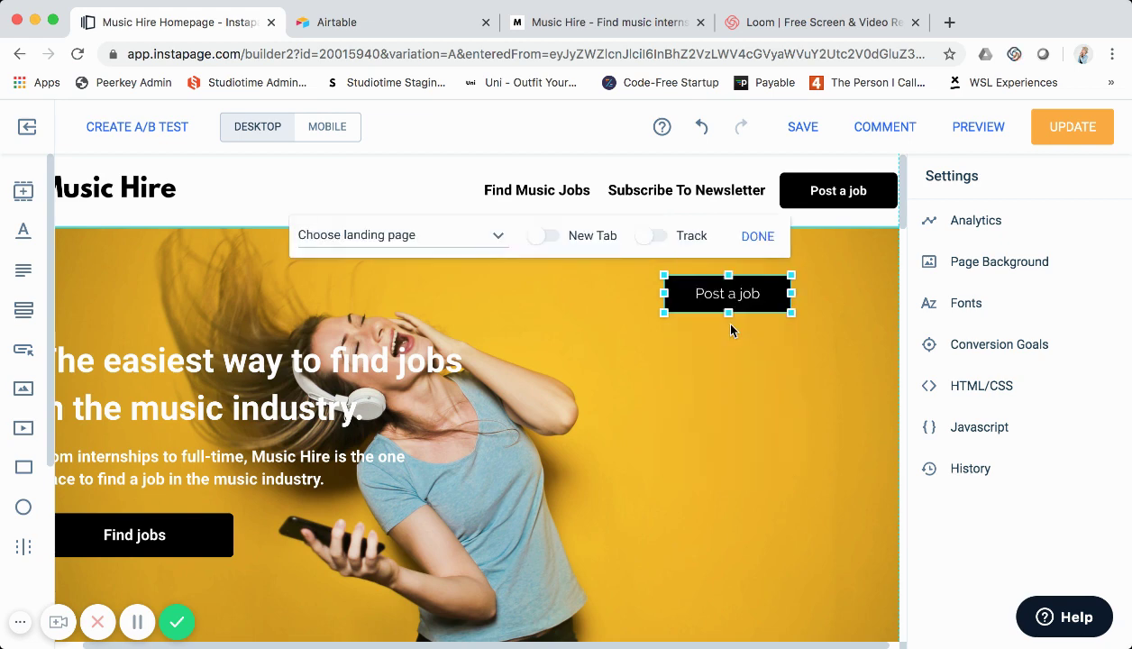
pyautogui.click(485, 237)
pyautogui.scroll(-10, 451, 382)
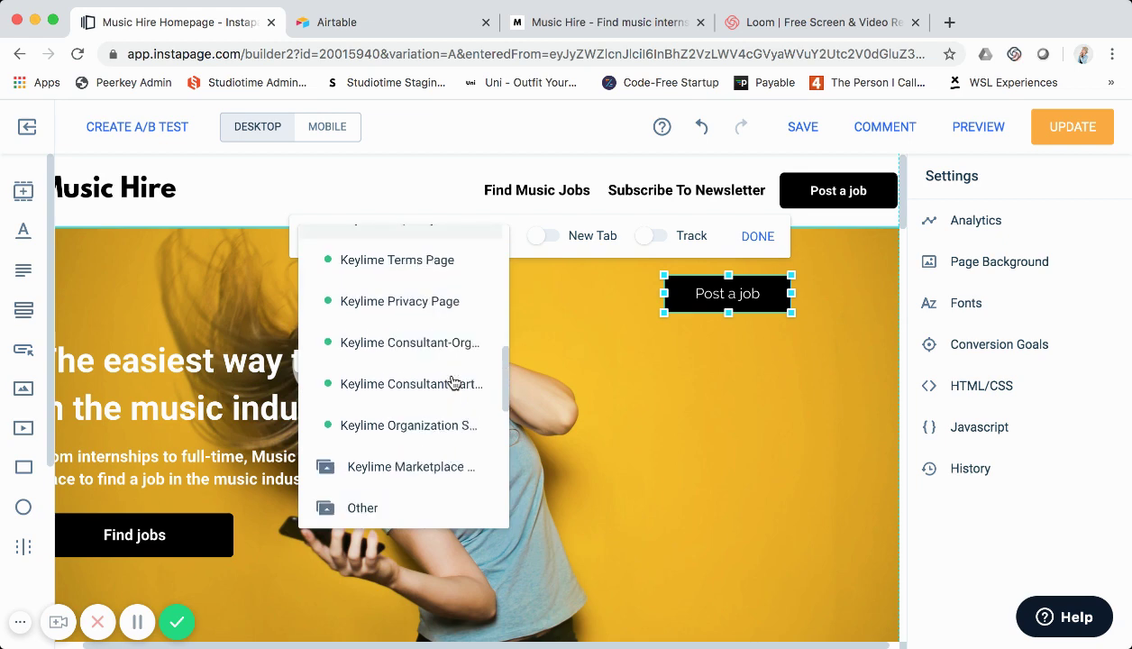
pyautogui.scroll(-1, 451, 387)
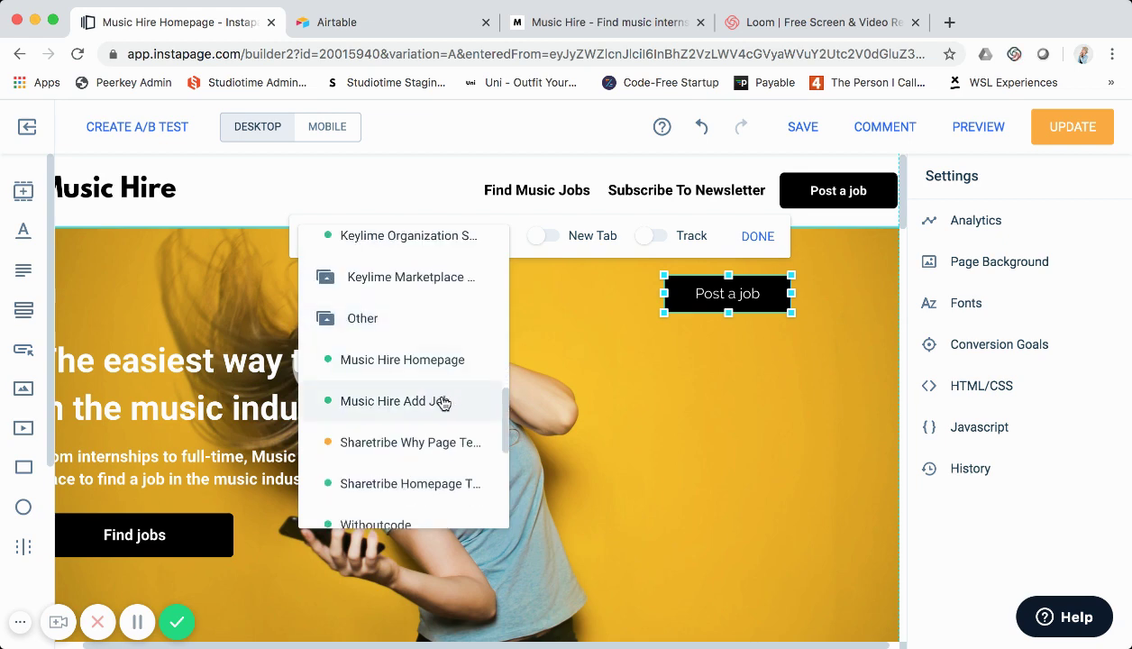
pyautogui.click(442, 402)
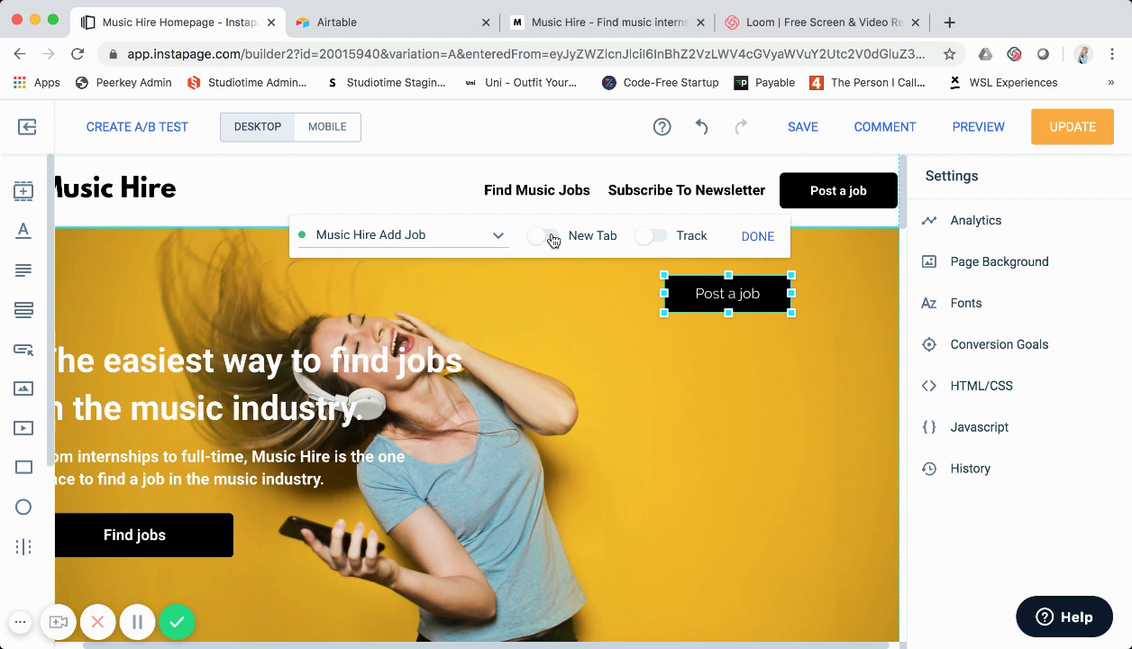
pyautogui.click(657, 237)
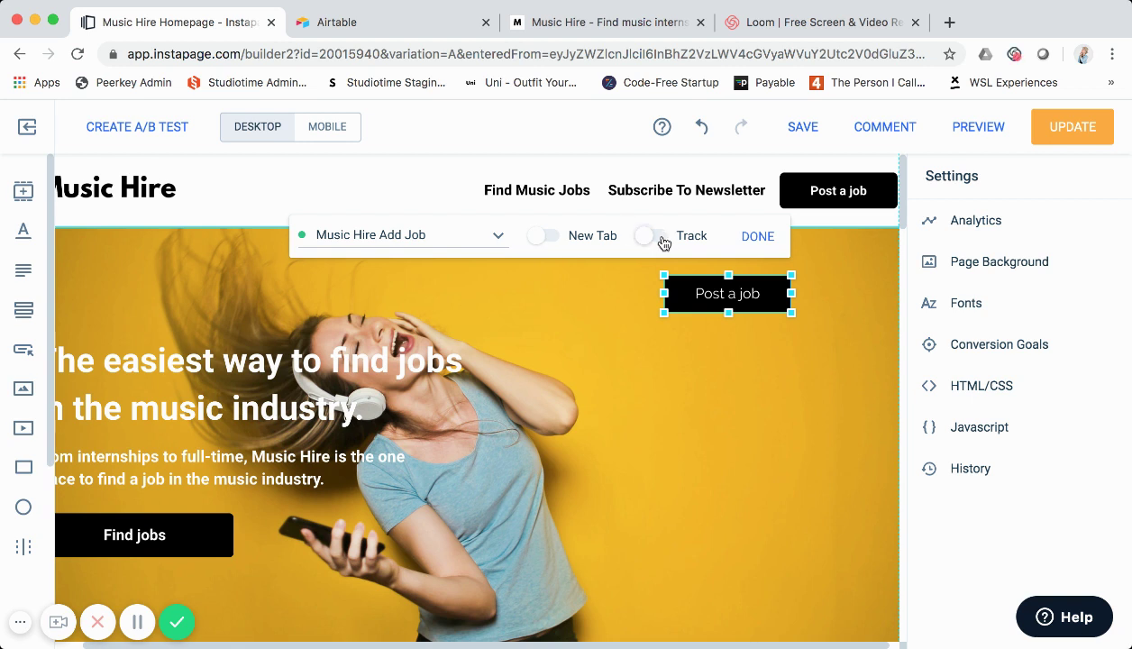
pyautogui.click(745, 240)
# - Delete the new Post a job button from the hero banner
pyautogui.moveTo(759, 297); pyautogui.dragTo(798, 296)
pyautogui.press('Delete')
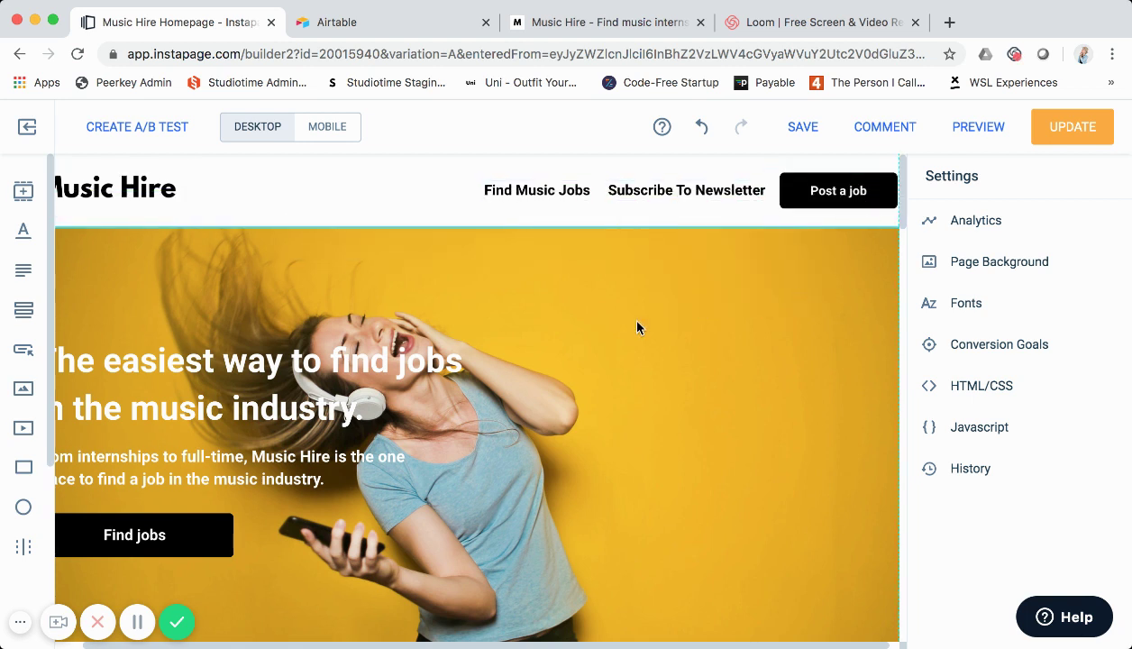
# - Open the Instablocks library from the hero banner area and view its Global Blocks
pyautogui.hscroll(-3, 638, 327)
pyautogui.scroll(-3, 637, 327)
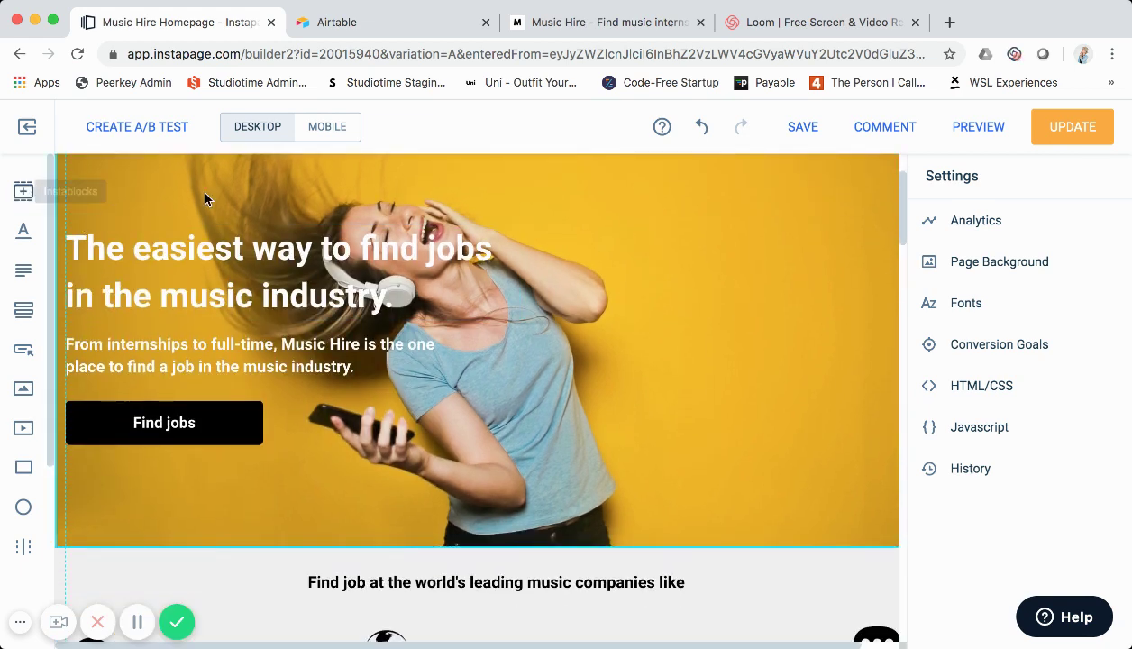
pyautogui.scroll(2, 193, 187)
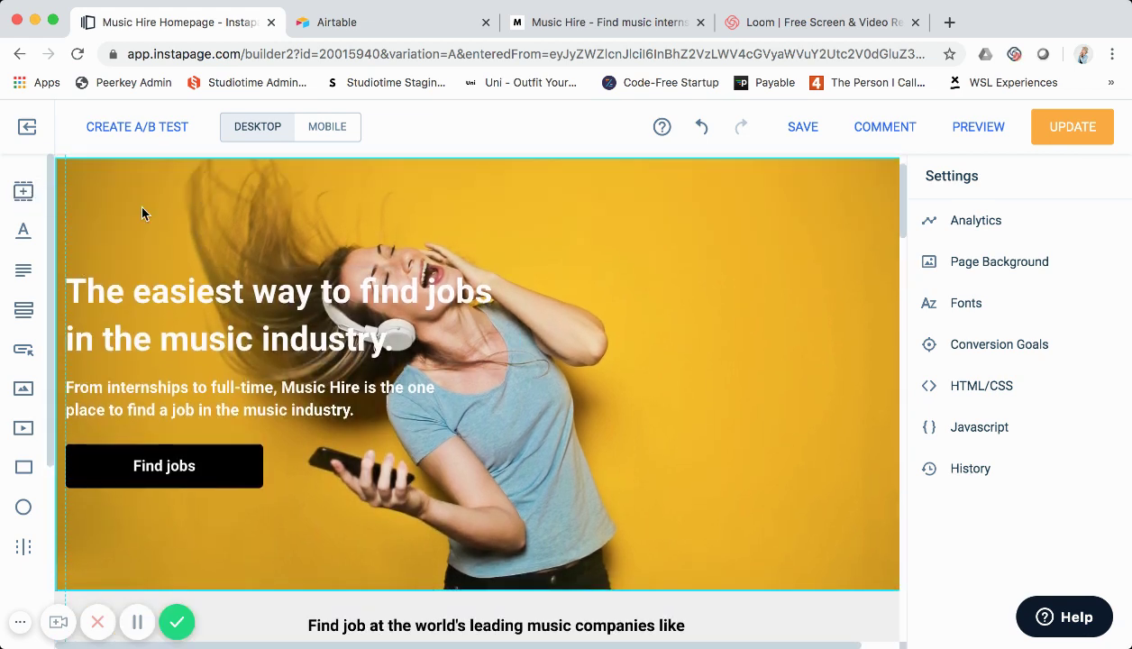
pyautogui.click(23, 191)
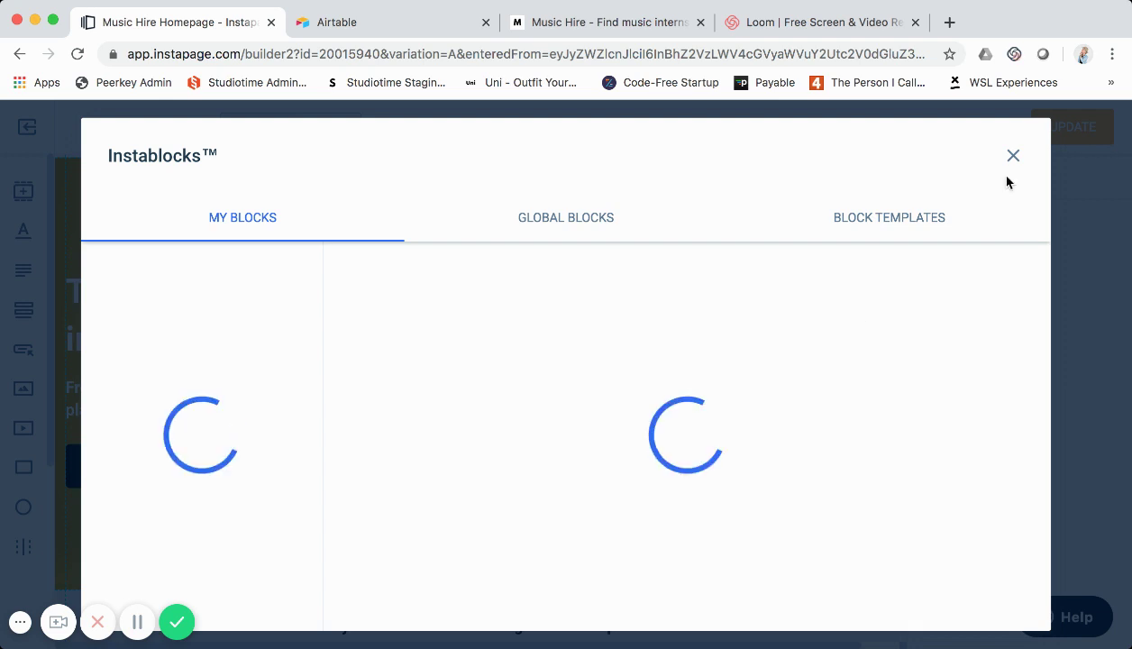
pyautogui.click(619, 220)
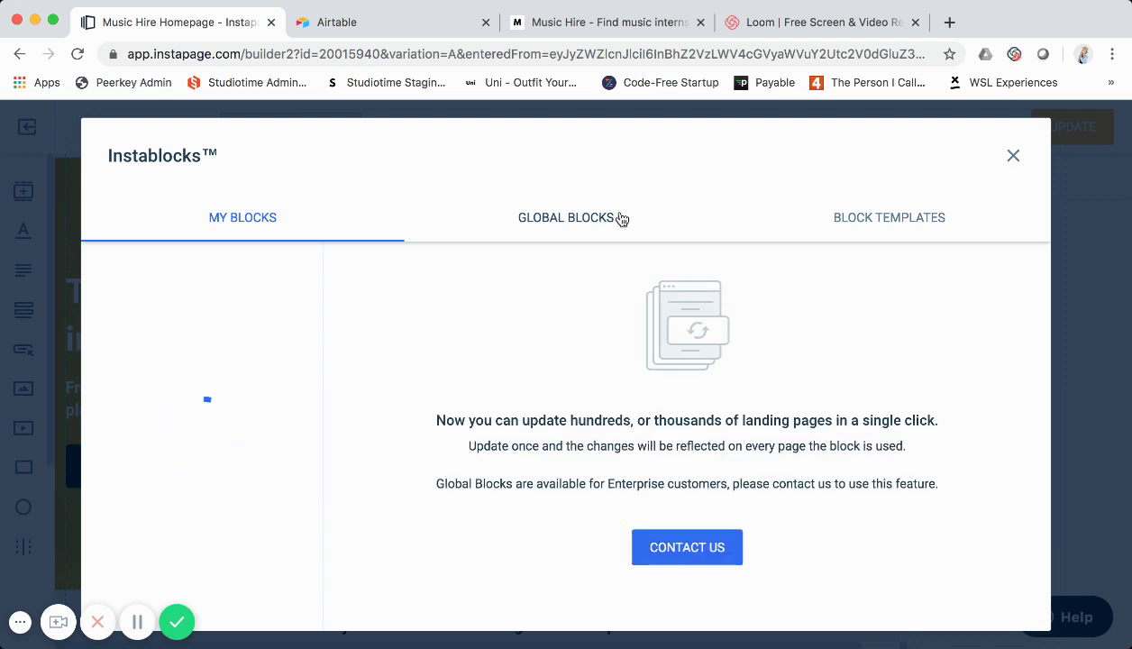
# - Switch the Instablocks library to My Blocks, and close the library
pyautogui.click(273, 219)
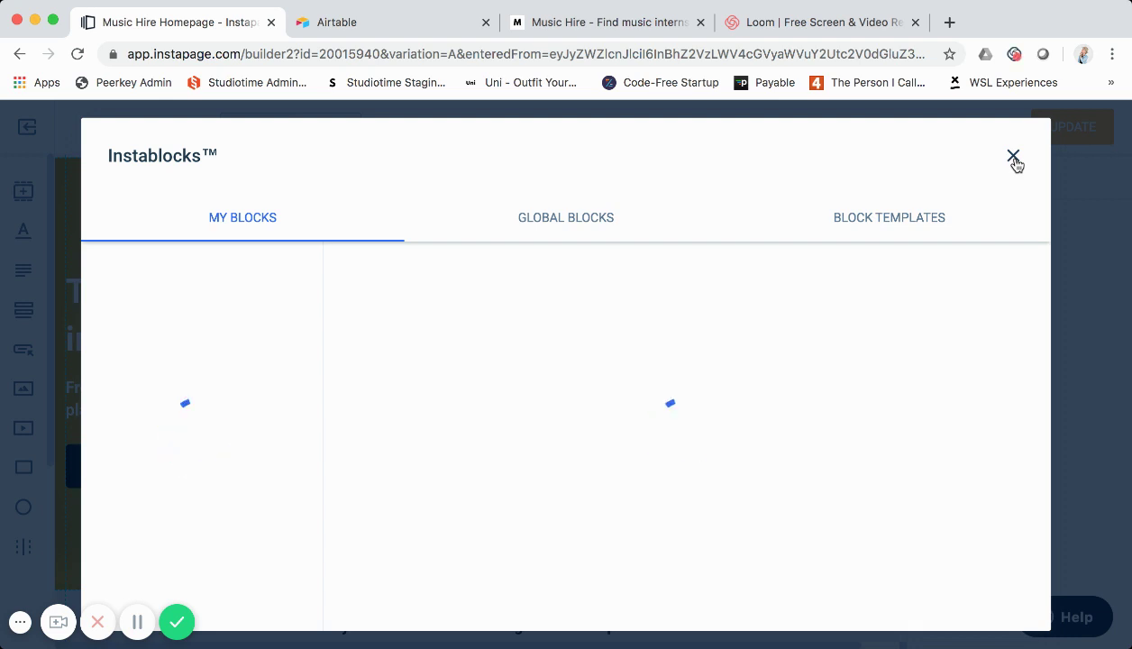
pyautogui.click(1013, 158)
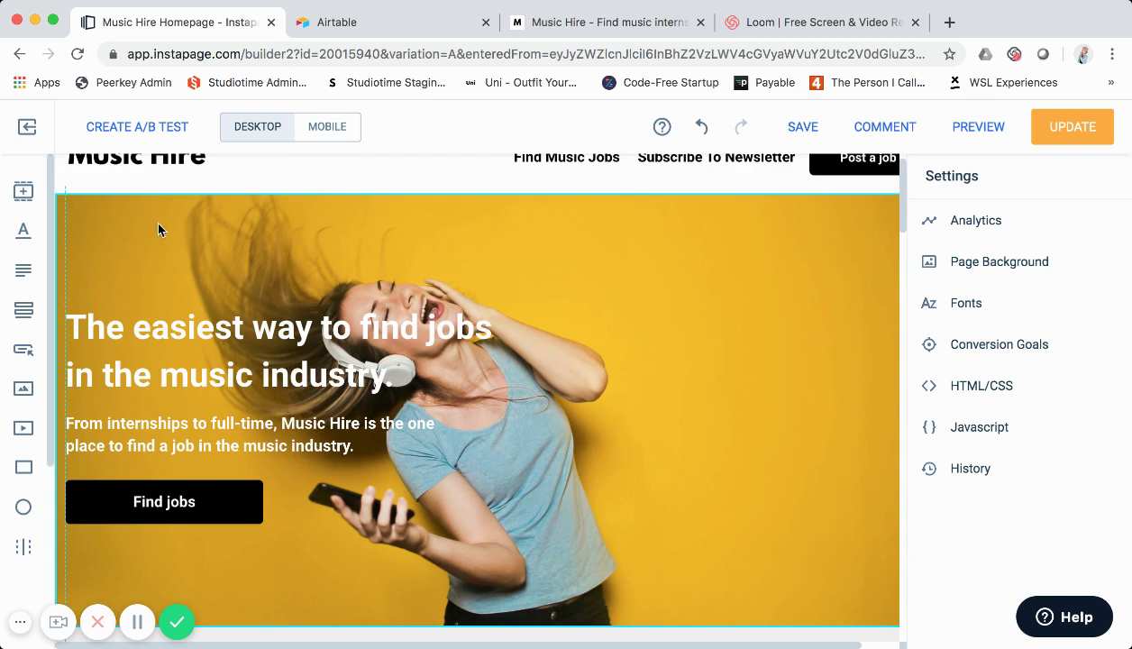
# - Open the hero headline text for editing, leave it as is, and select the Find jobs button below
pyautogui.click(201, 341)
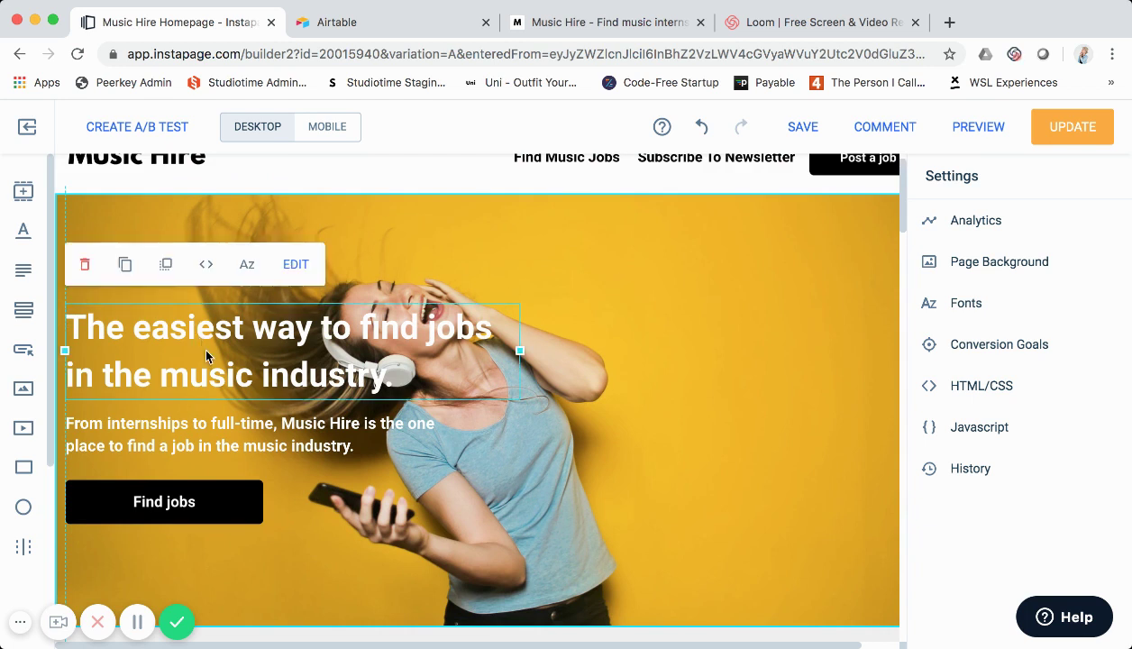
pyautogui.doubleClick(225, 352)
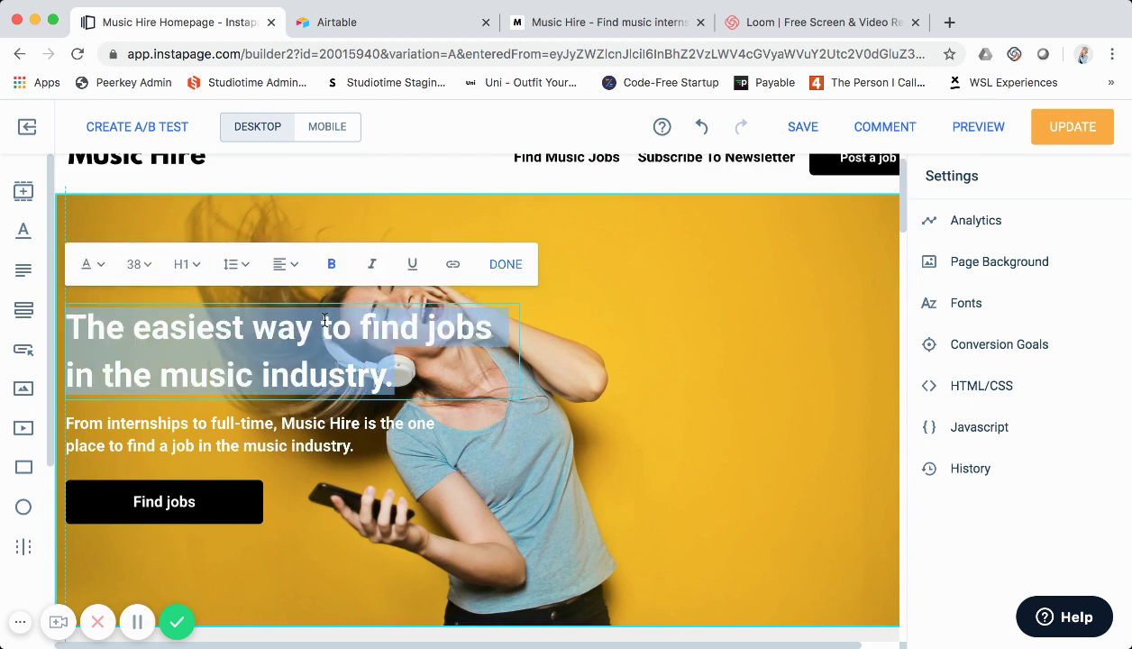
pyautogui.click(414, 452)
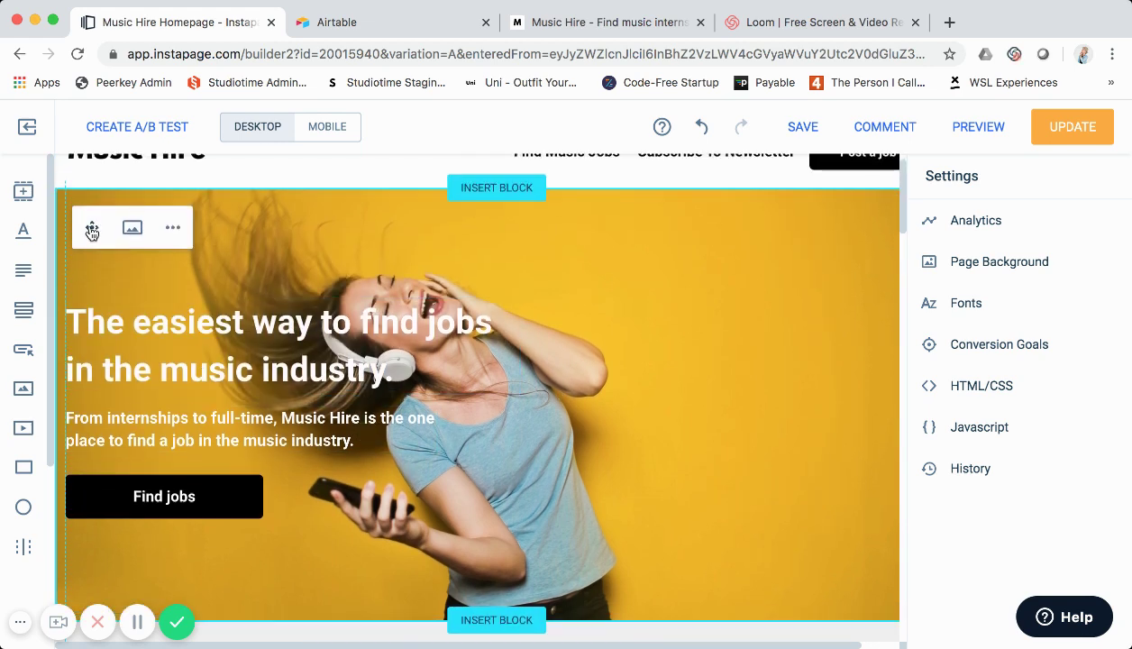
pyautogui.scroll(-2, 113, 370)
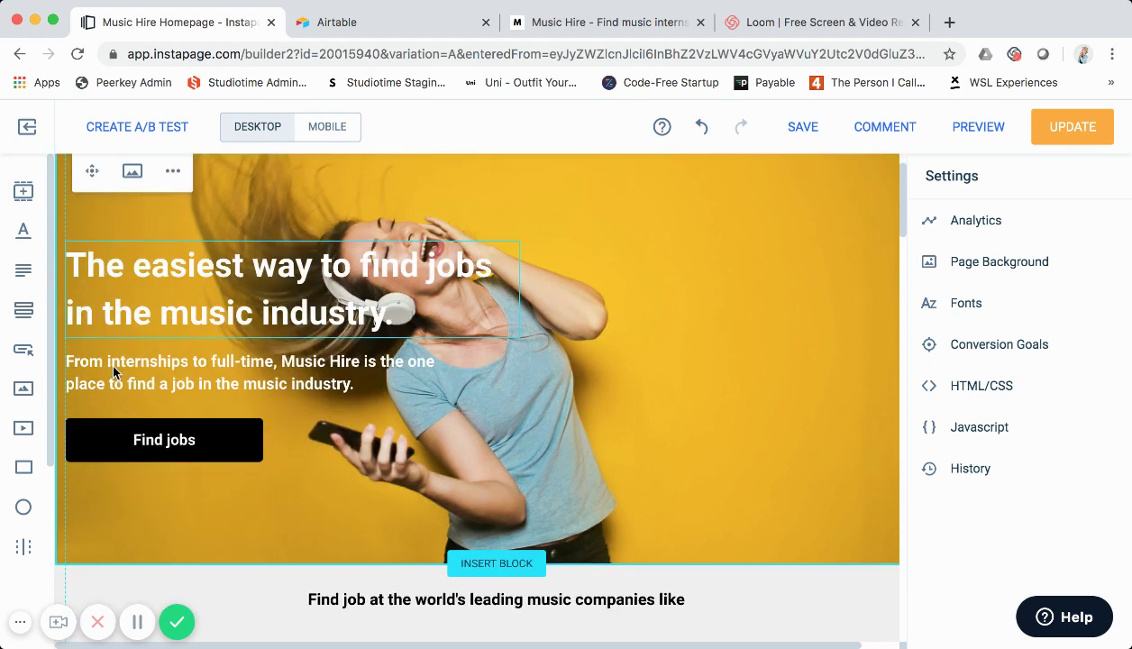
pyautogui.click(165, 451)
pyautogui.scroll(-1, 195, 397)
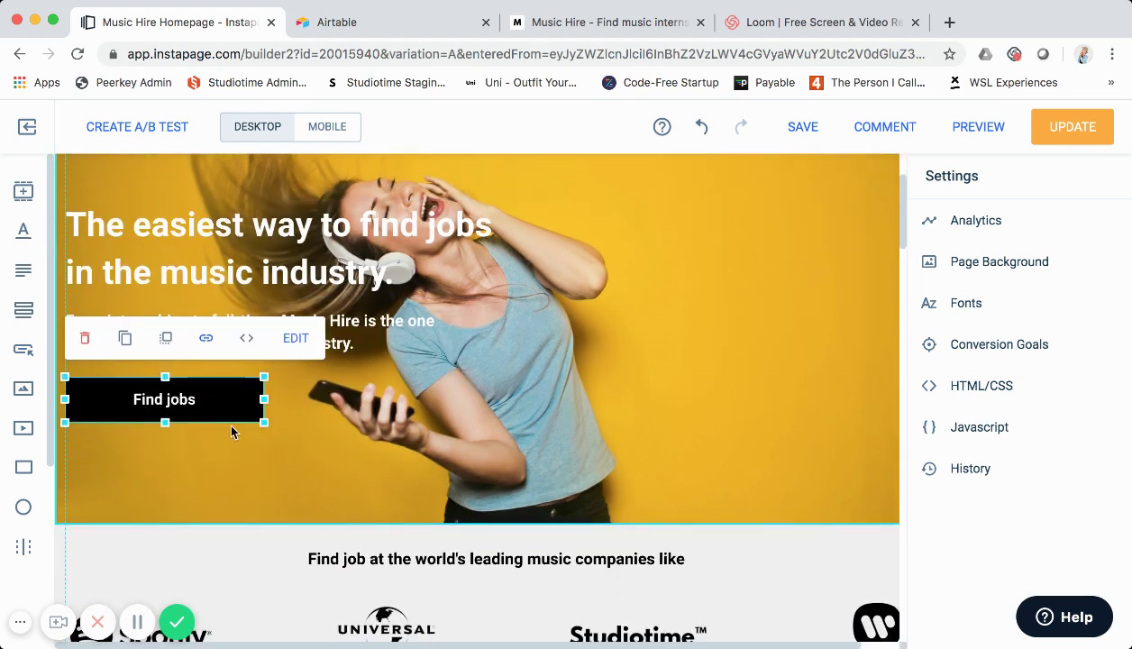
# - Examine the grey block of music company logos and how it sits between the hero banner and the Music jobs section
pyautogui.scroll(-5, 230, 431)
pyautogui.scroll(1, 226, 326)
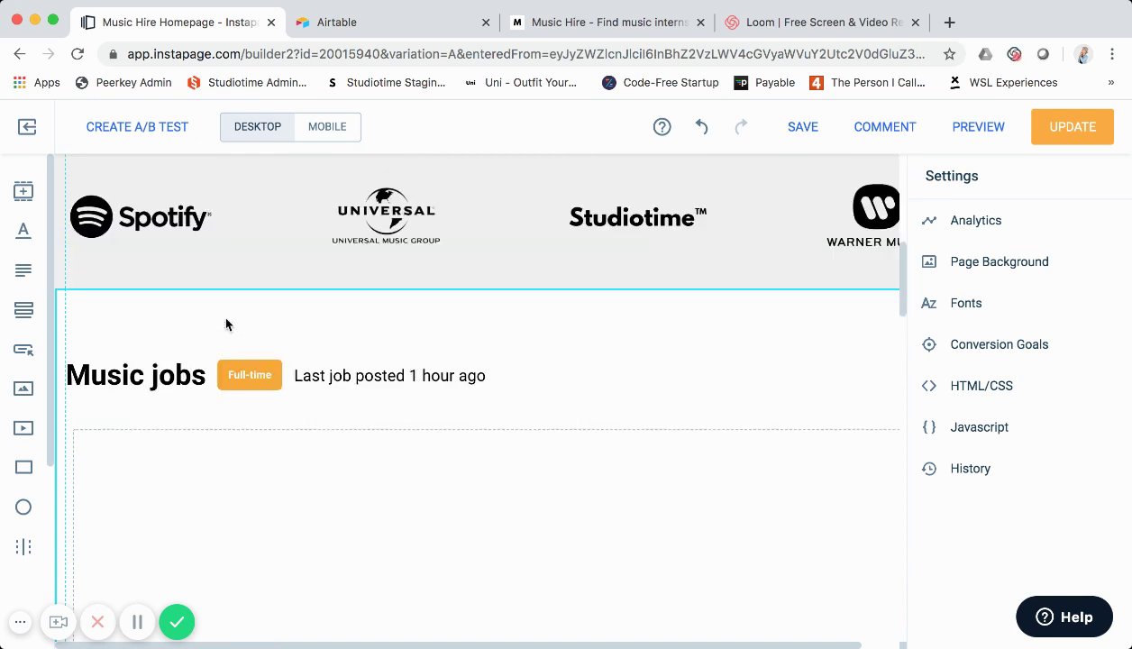
pyautogui.scroll(-4, 230, 334)
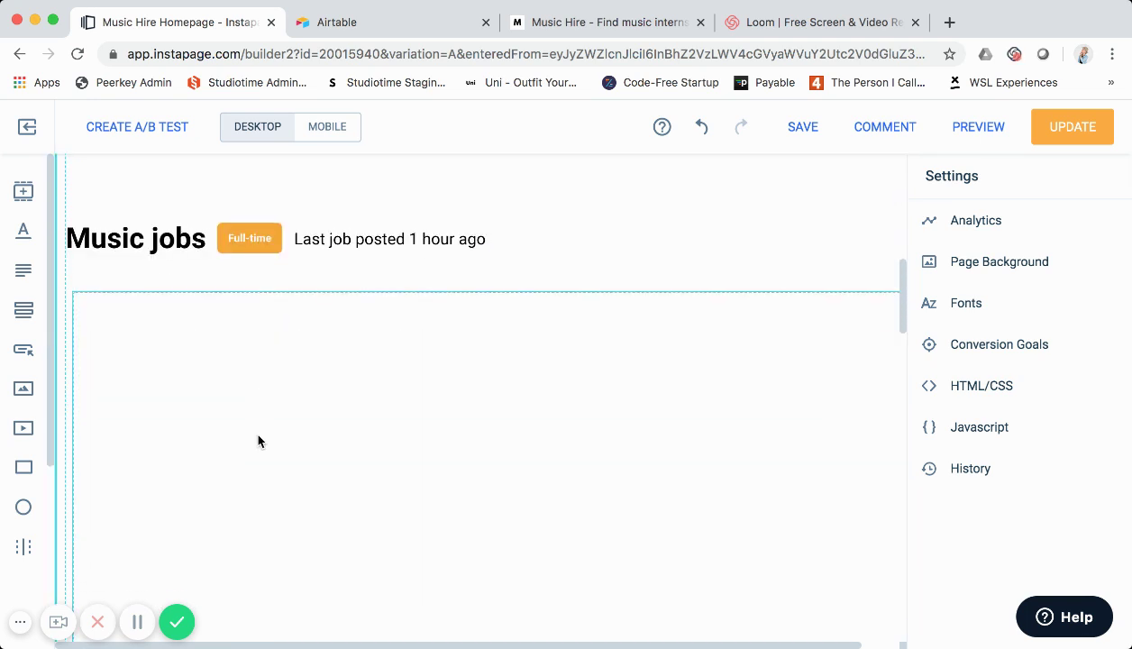
pyautogui.scroll(6, 258, 441)
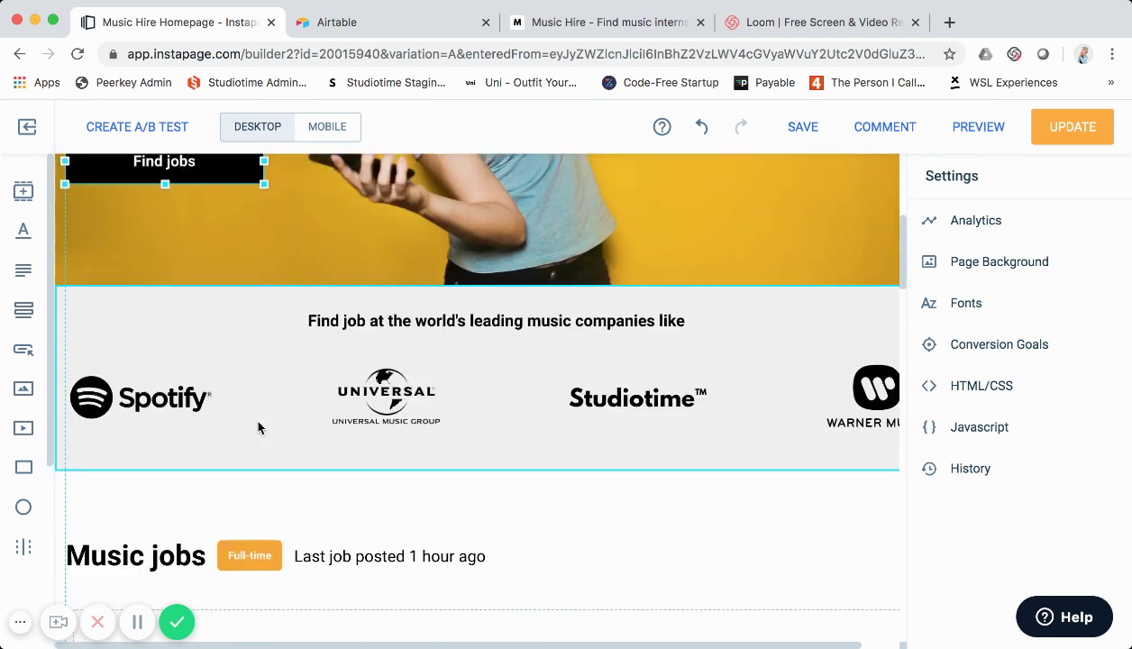
pyautogui.scroll(2, 225, 306)
pyautogui.scroll(-2, 245, 326)
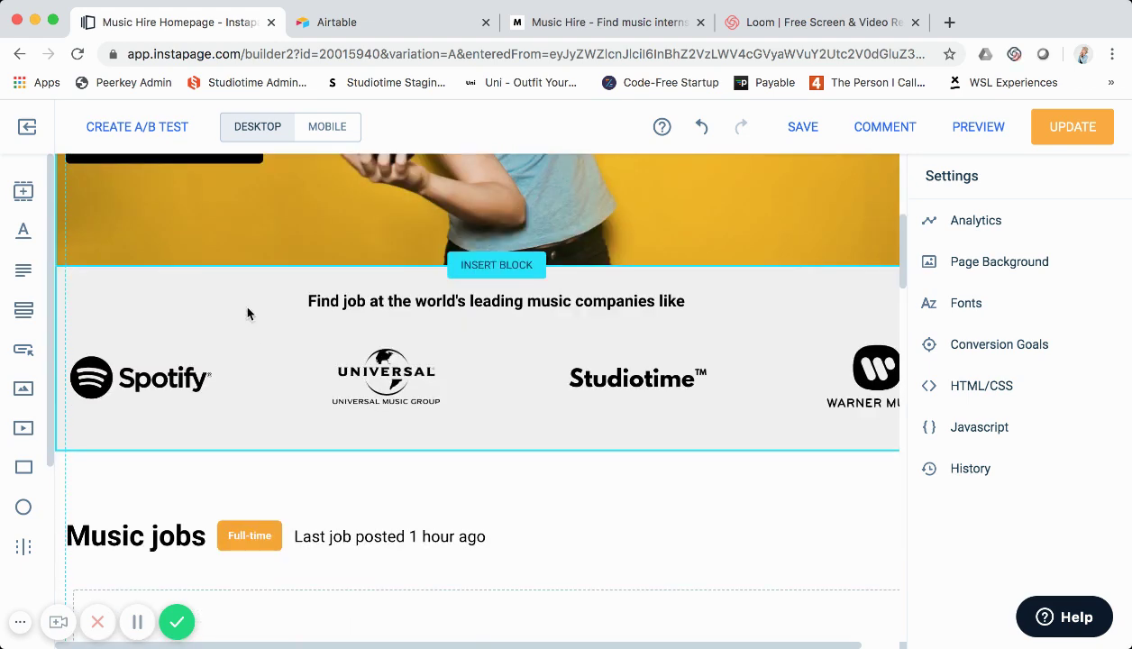
pyautogui.moveTo(245, 308)
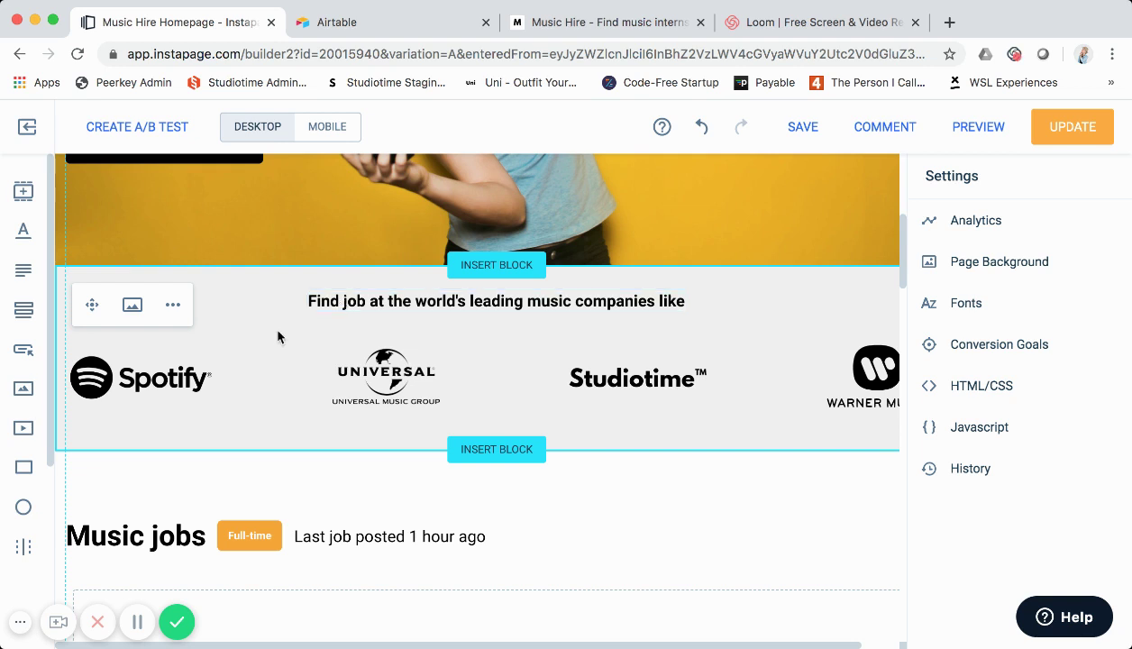
pyautogui.scroll(-4, 291, 369)
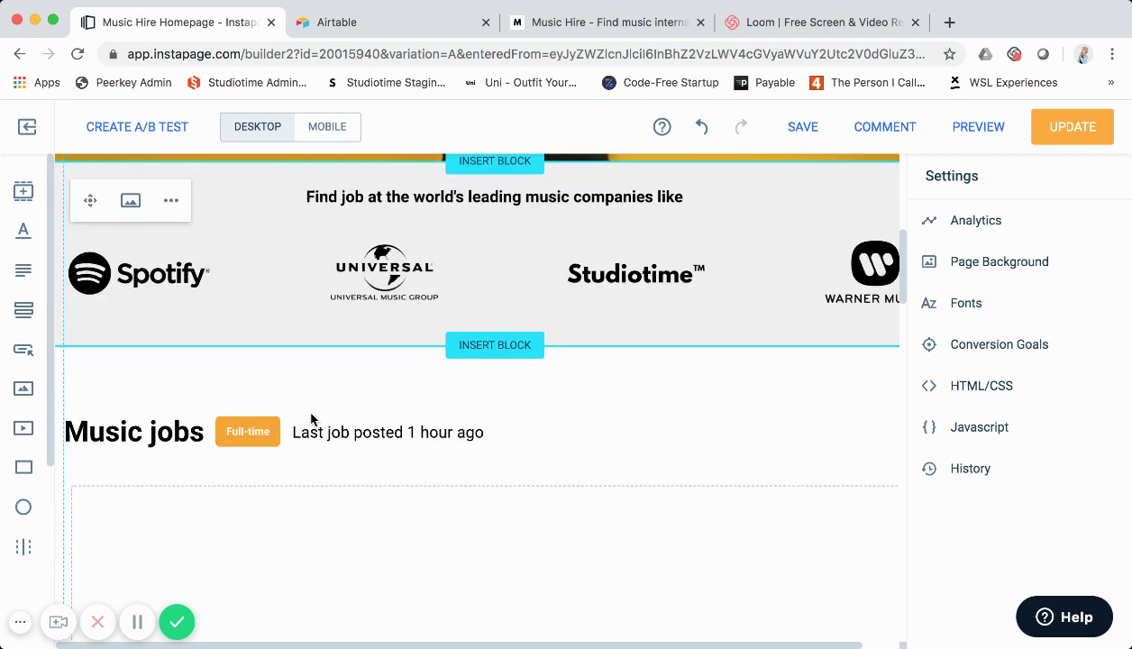
pyautogui.scroll(2, 318, 432)
pyautogui.scroll(-4, 315, 424)
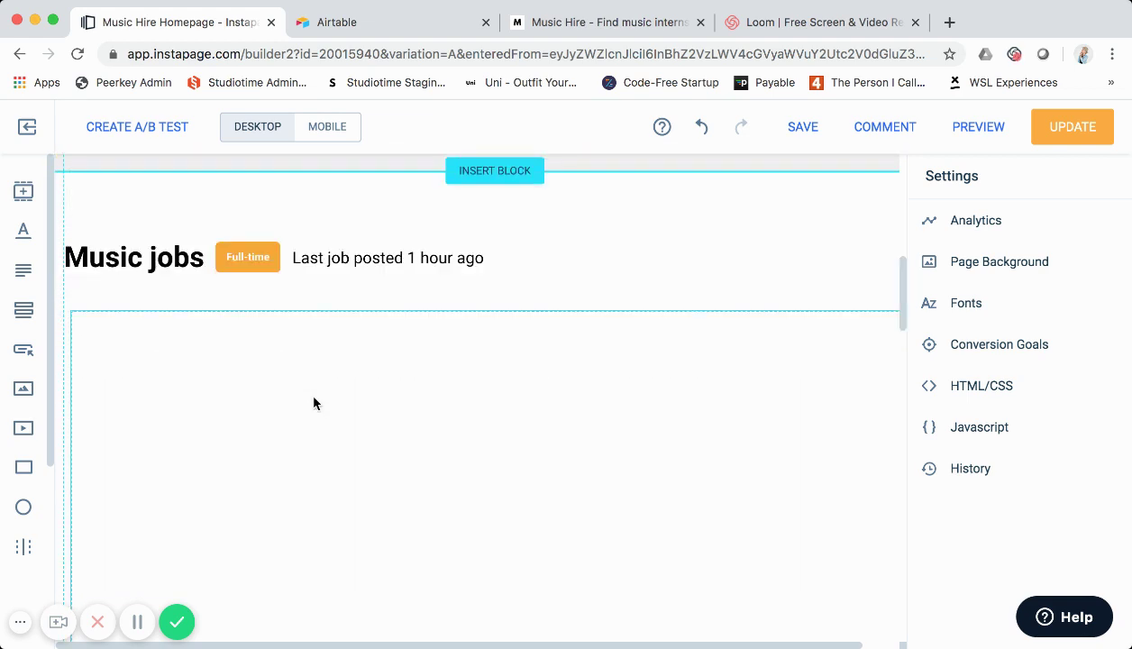
pyautogui.scroll(4, 315, 398)
pyautogui.scroll(10, 317, 358)
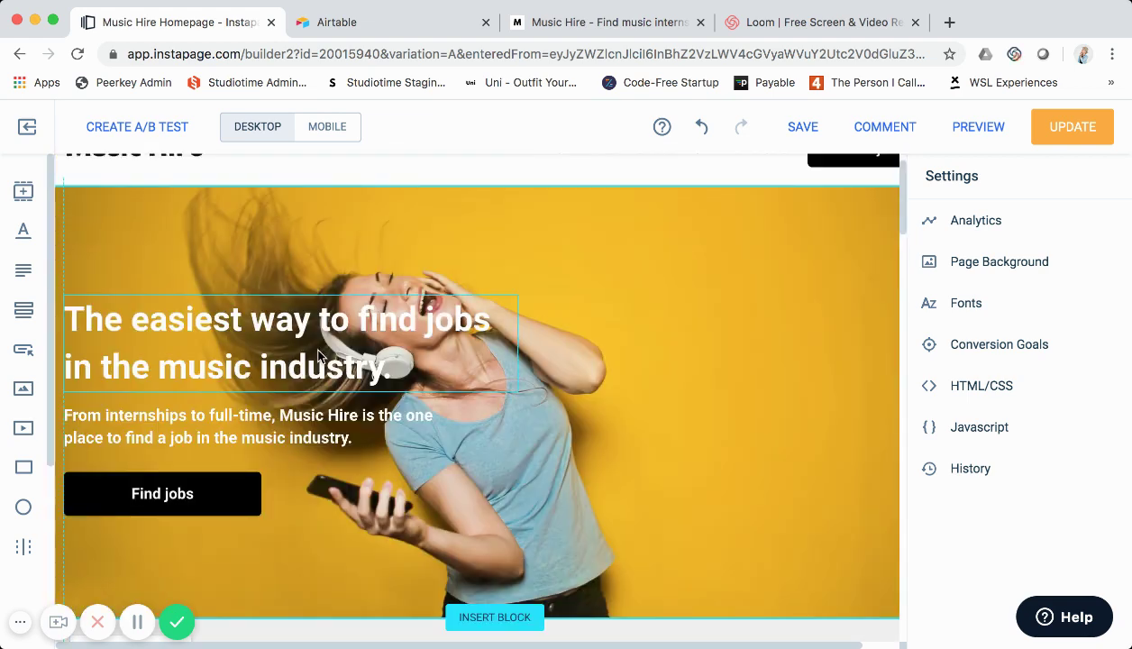
pyautogui.scroll(-3, 317, 358)
pyautogui.scroll(1, 319, 351)
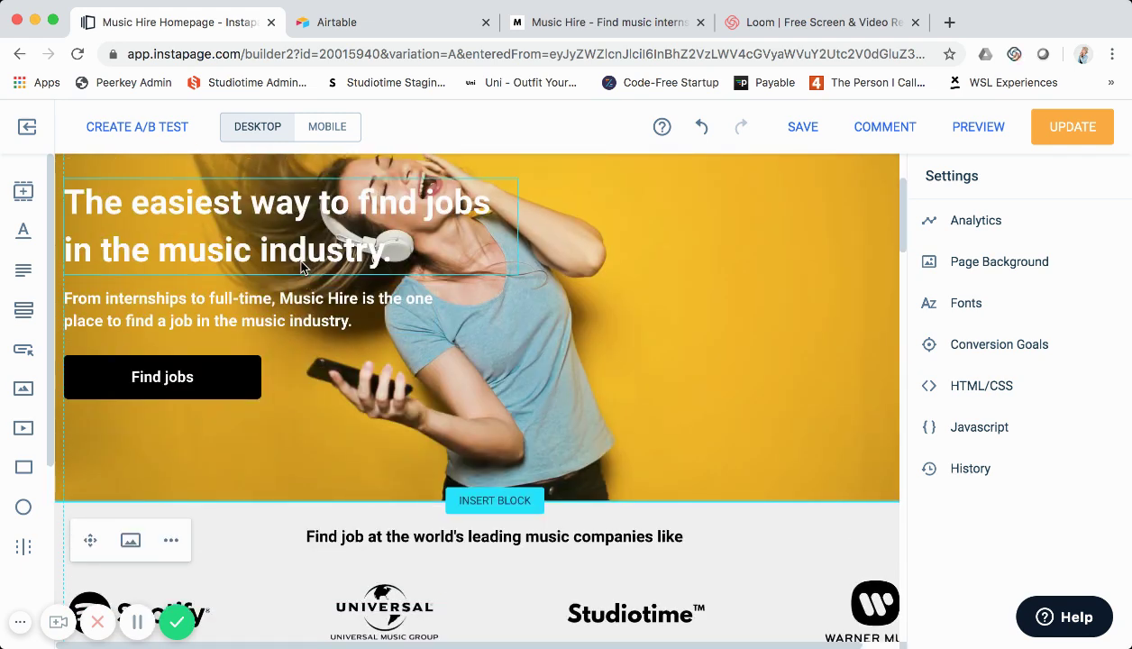
pyautogui.scroll(-4, 306, 298)
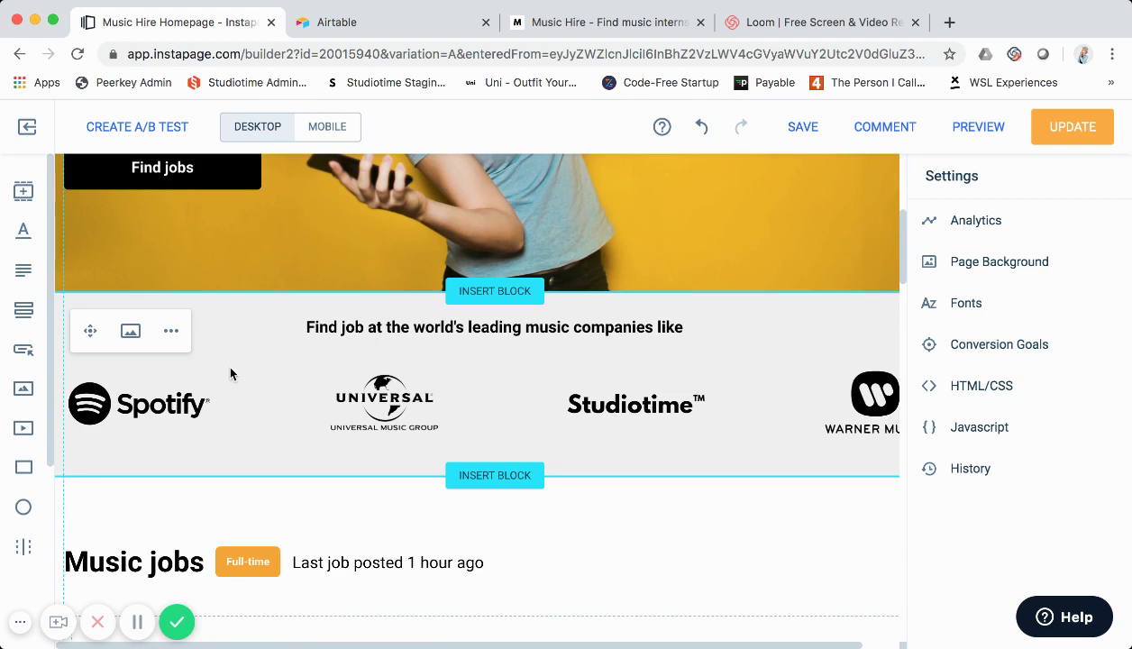
# - Examine the Music jobs section, from its heading row through the HTML block to the start of the Music intern jobs section
pyautogui.scroll(-3, 395, 420)
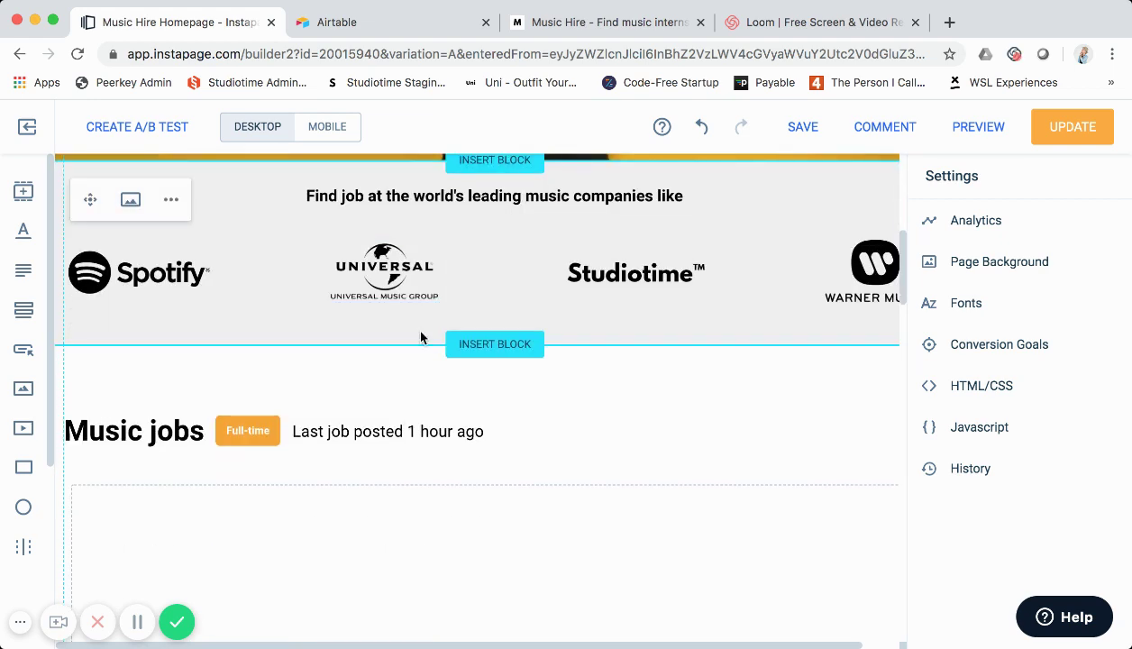
pyautogui.scroll(-2, 410, 312)
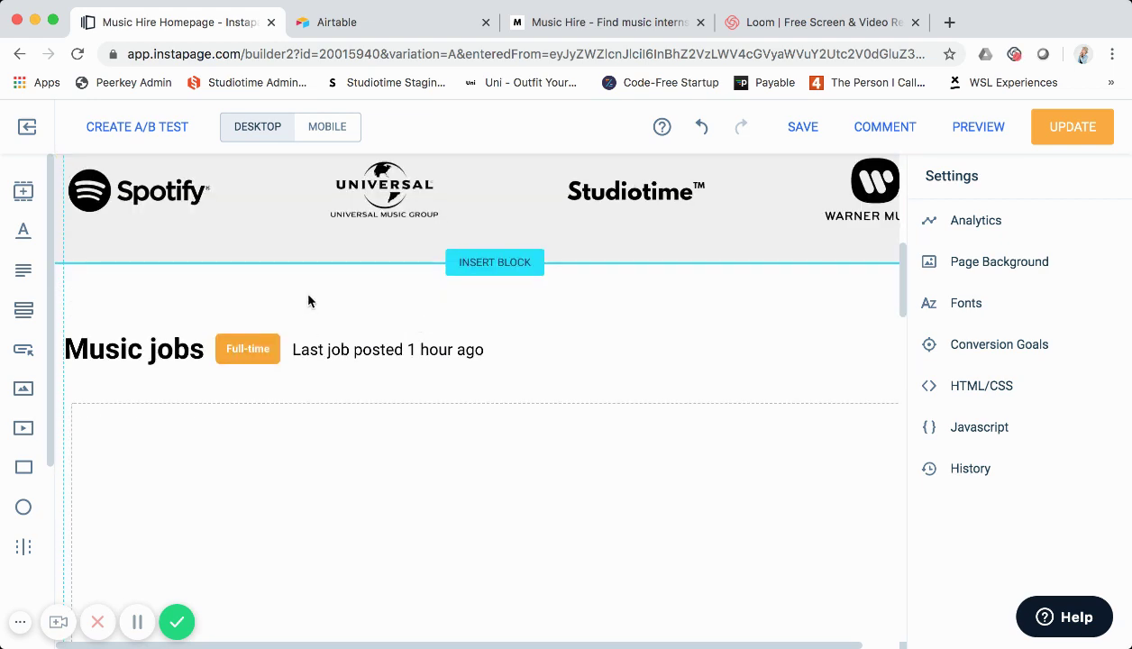
pyautogui.scroll(-2, 309, 298)
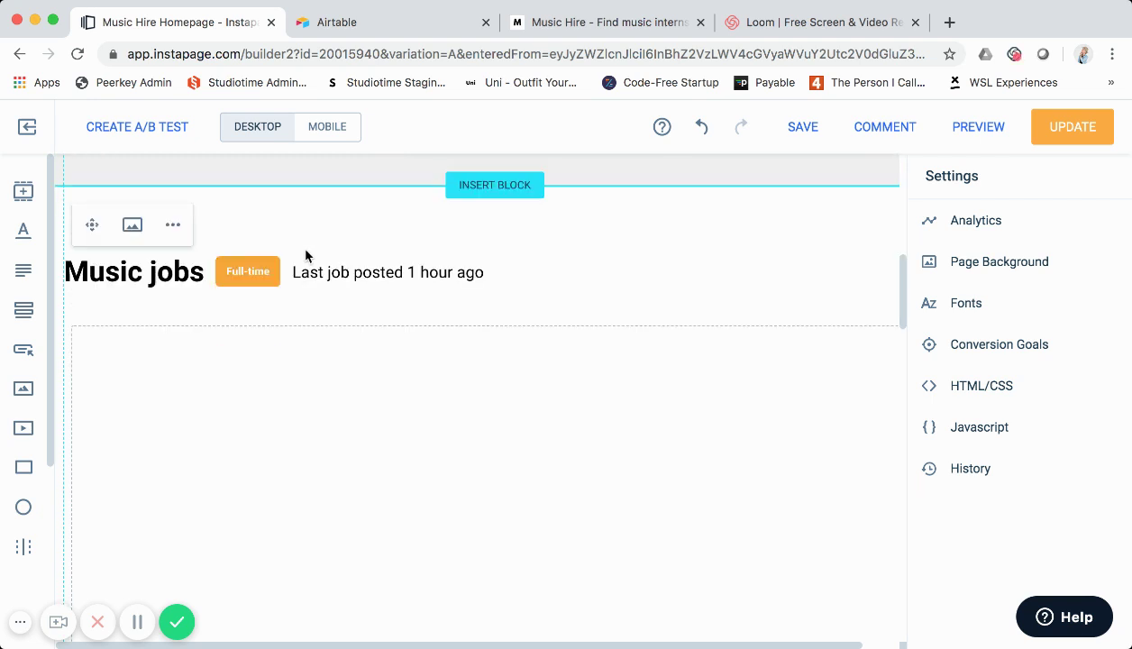
pyautogui.scroll(-2, 306, 232)
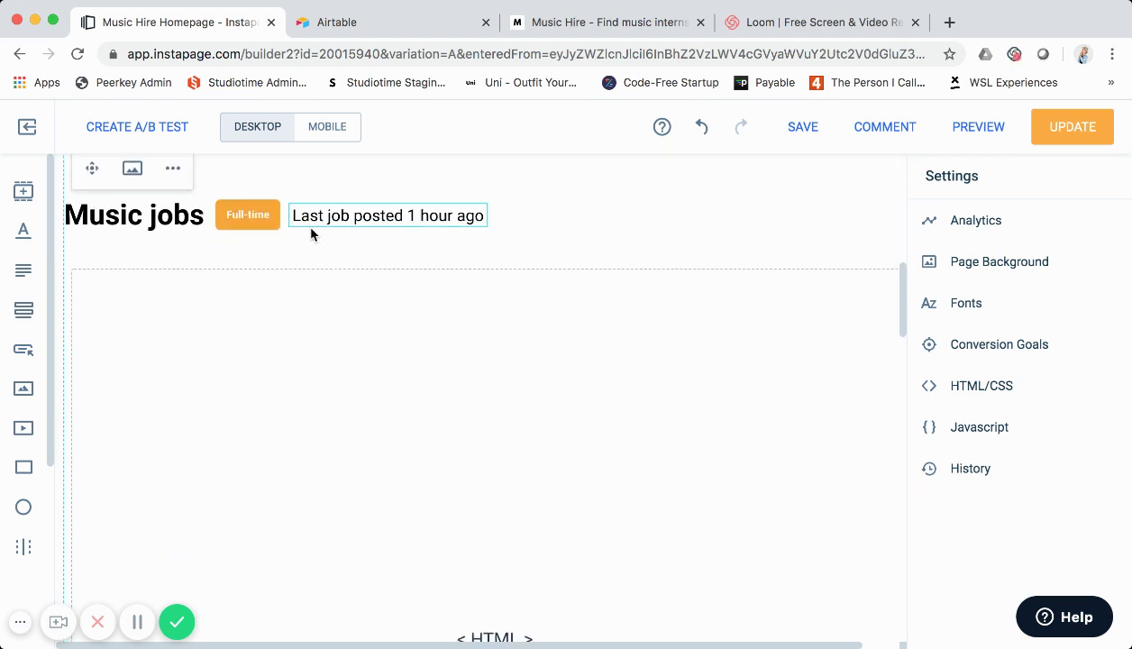
pyautogui.scroll(-1, 311, 234)
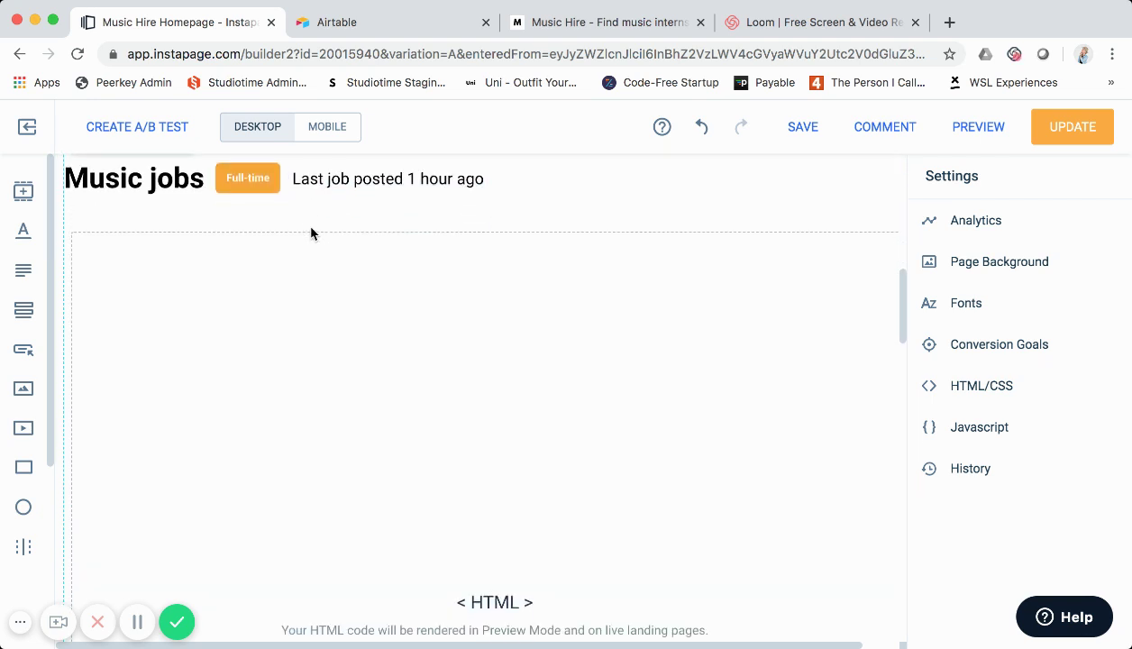
pyautogui.scroll(-1, 308, 227)
pyautogui.scroll(2, 308, 227)
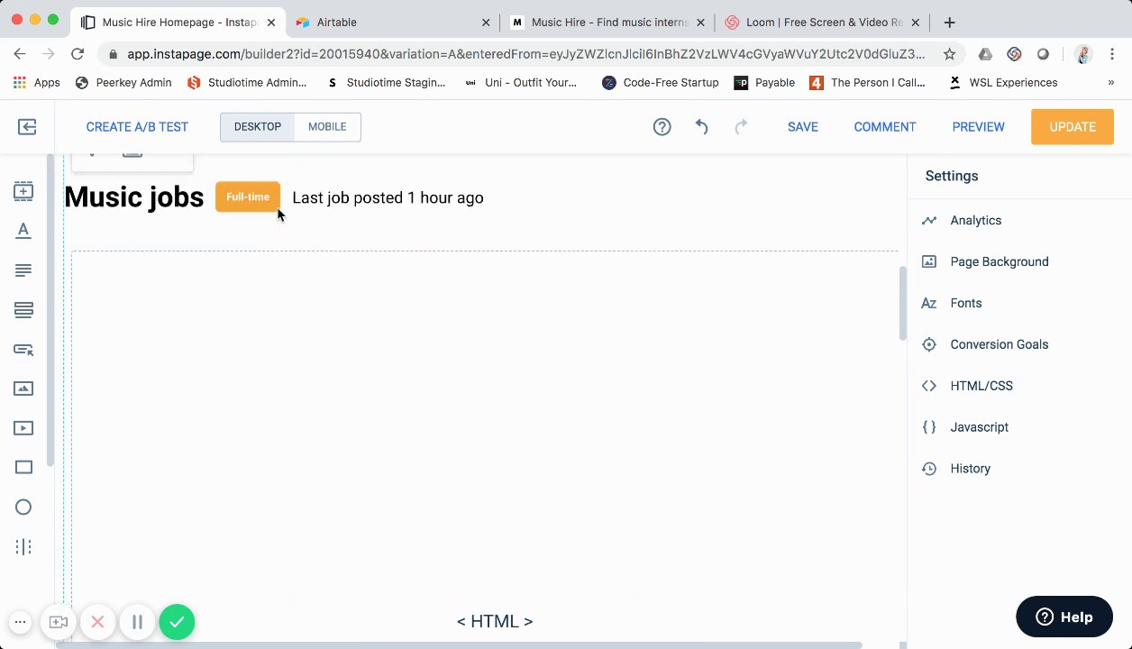
pyautogui.scroll(2, 278, 212)
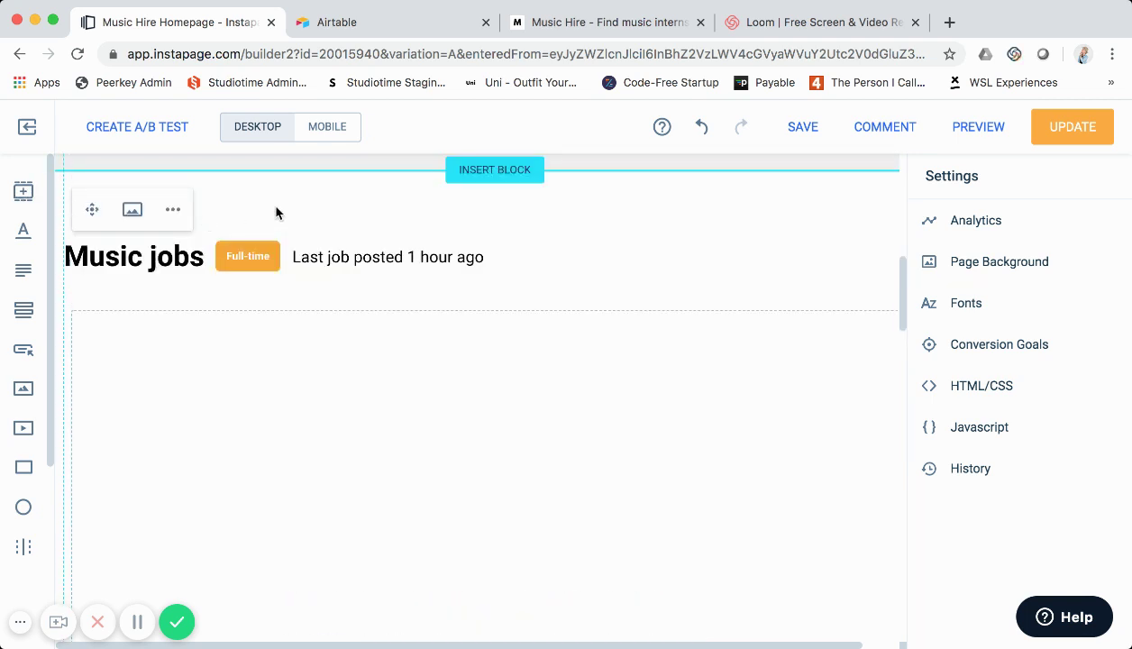
pyautogui.scroll(-10, 276, 261)
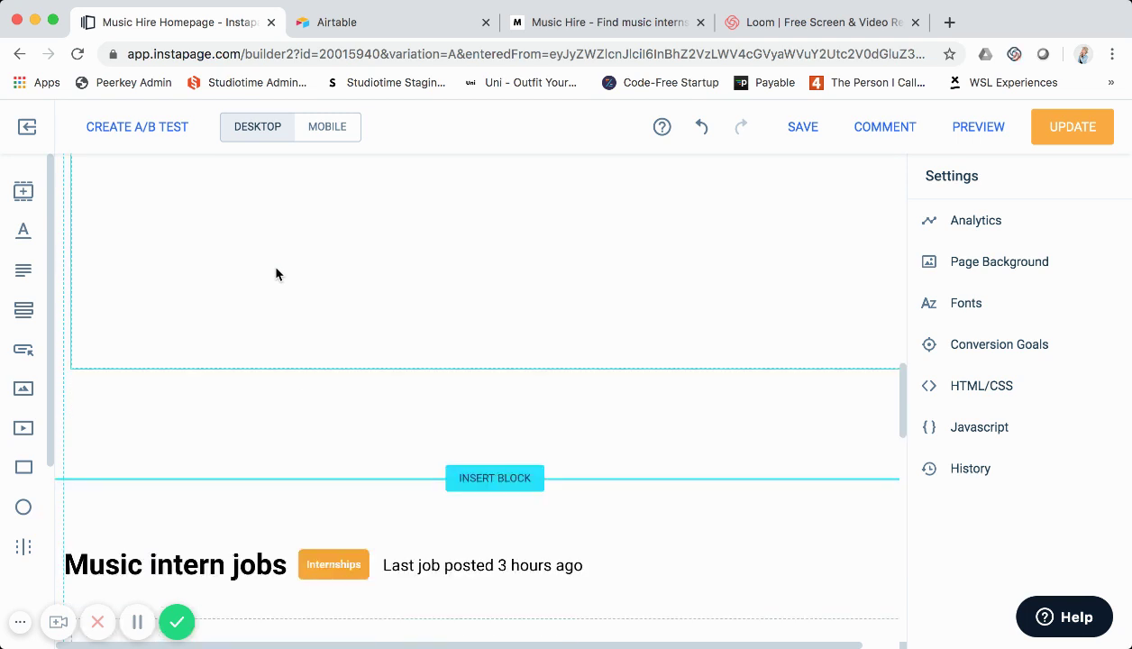
pyautogui.scroll(10, 295, 388)
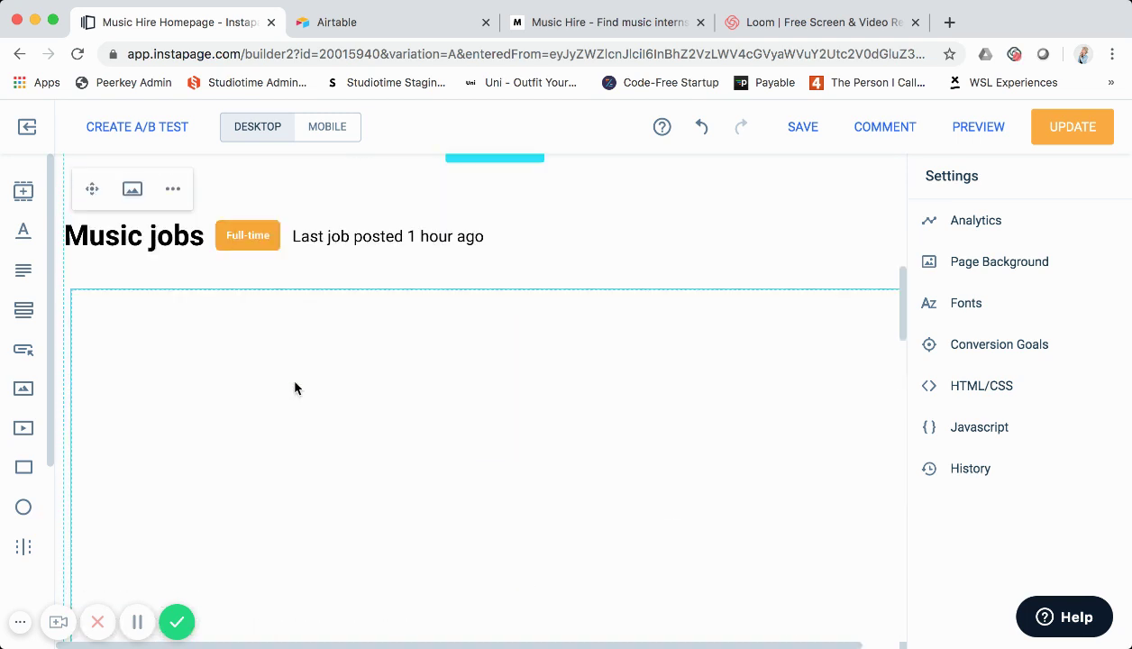
pyautogui.scroll(4, 295, 387)
# - Select the Music jobs heading, and view the link type options of the Full-time button beside it
pyautogui.click(177, 351)
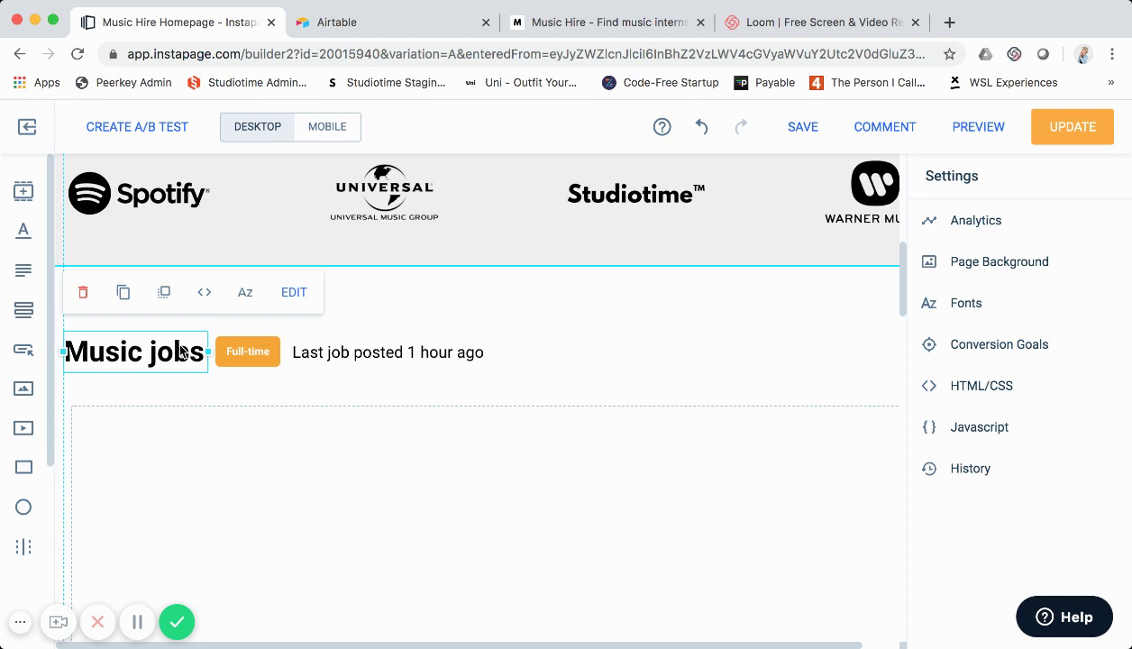
pyautogui.click(231, 360)
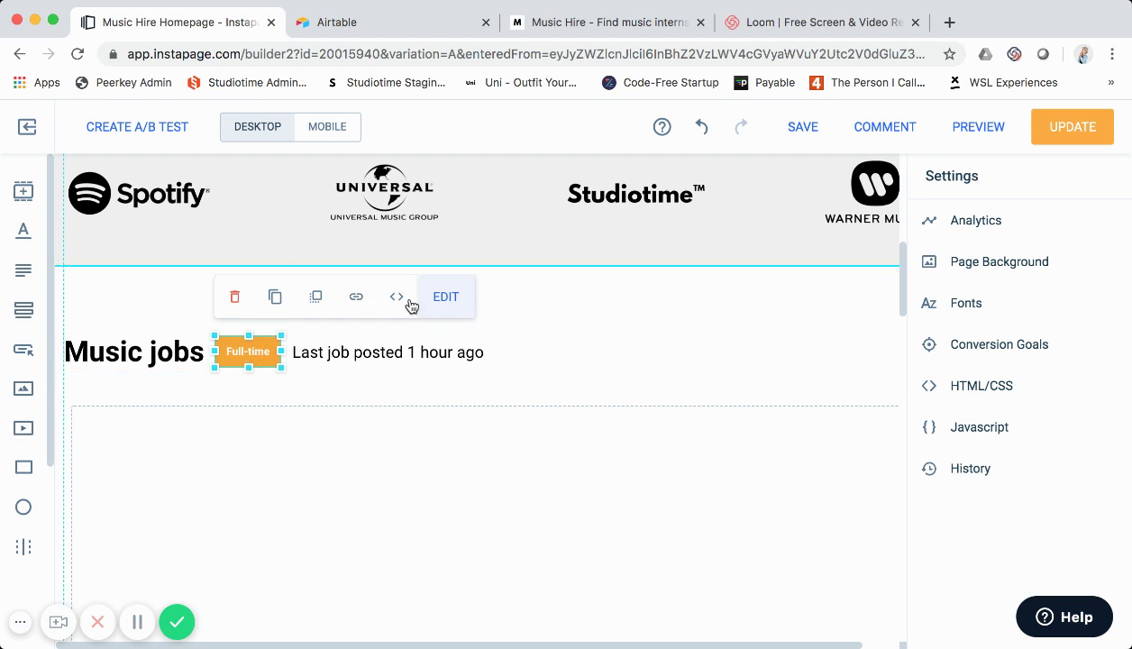
pyautogui.click(356, 298)
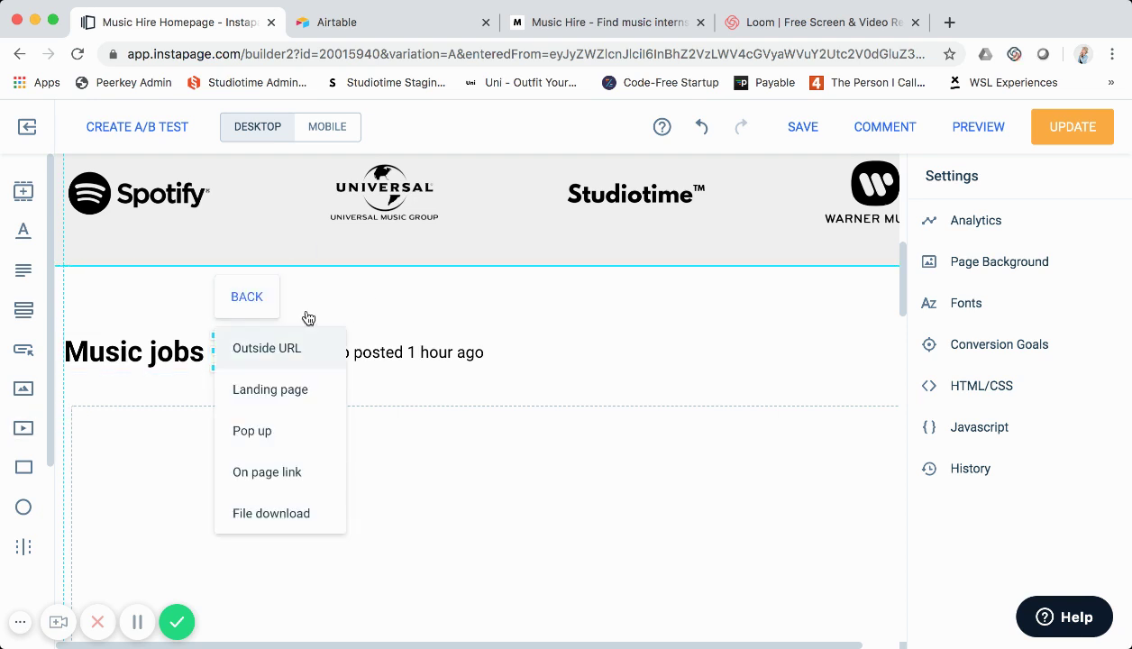
pyautogui.click(307, 358)
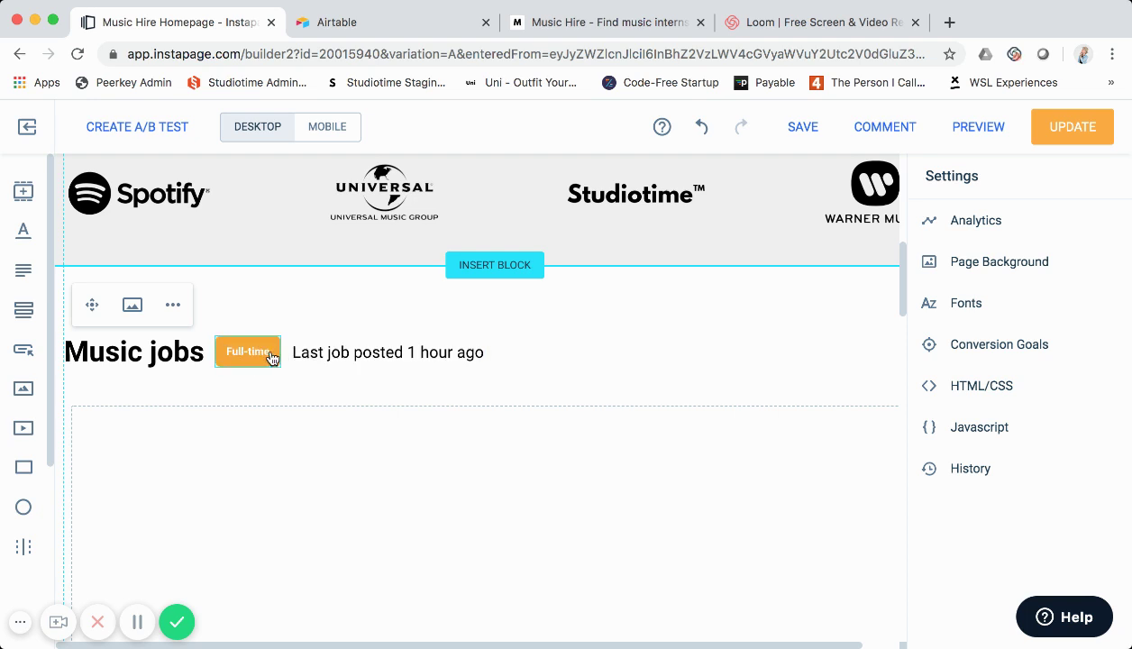
# - Open the Full-time button's style settings, review its colors and text options, and close them without changes
pyautogui.click(264, 355)
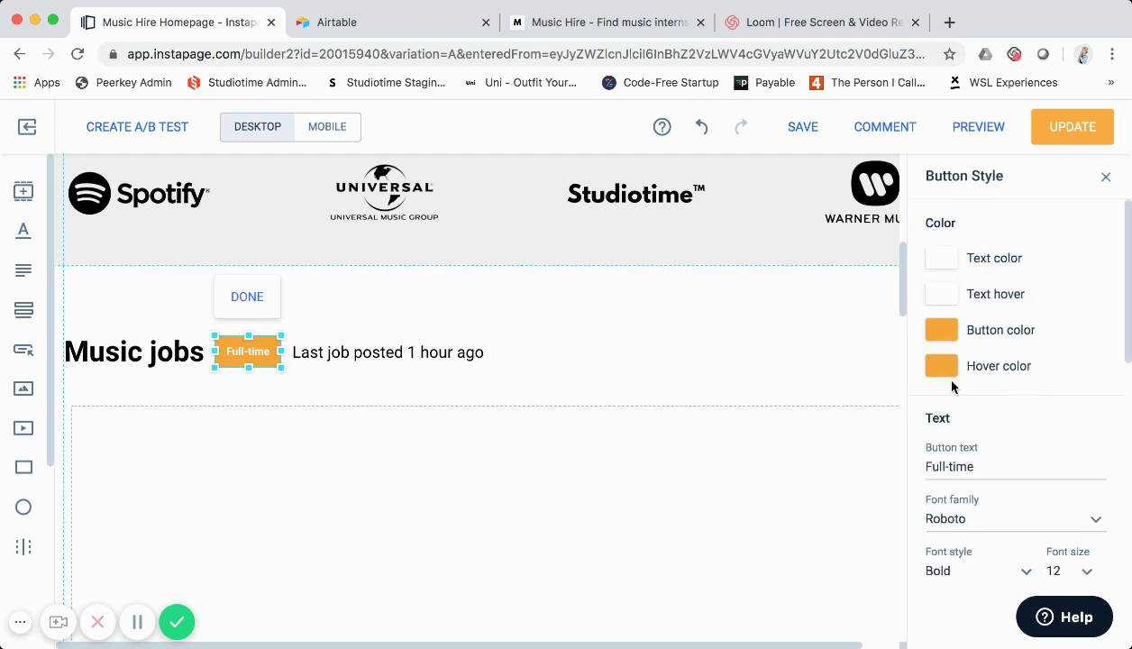
pyautogui.scroll(-1, 949, 416)
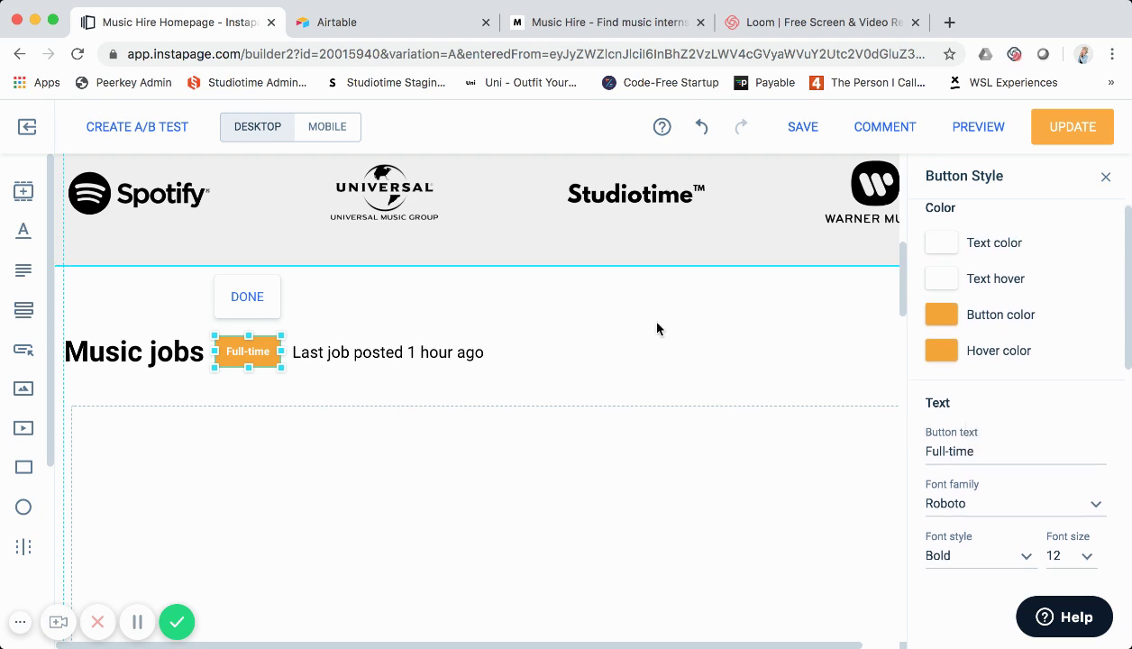
pyautogui.click(507, 356)
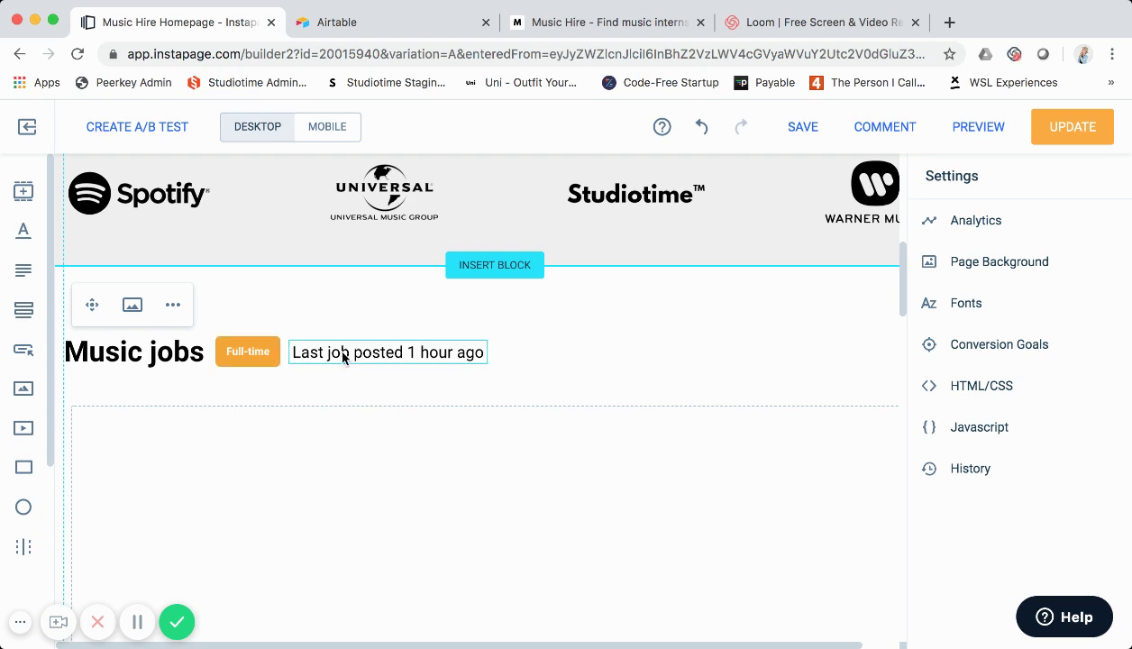
# - Examine how far the Music jobs HTML block extends before the Music intern jobs section, and return to its heading row
pyautogui.scroll(-4, 342, 358)
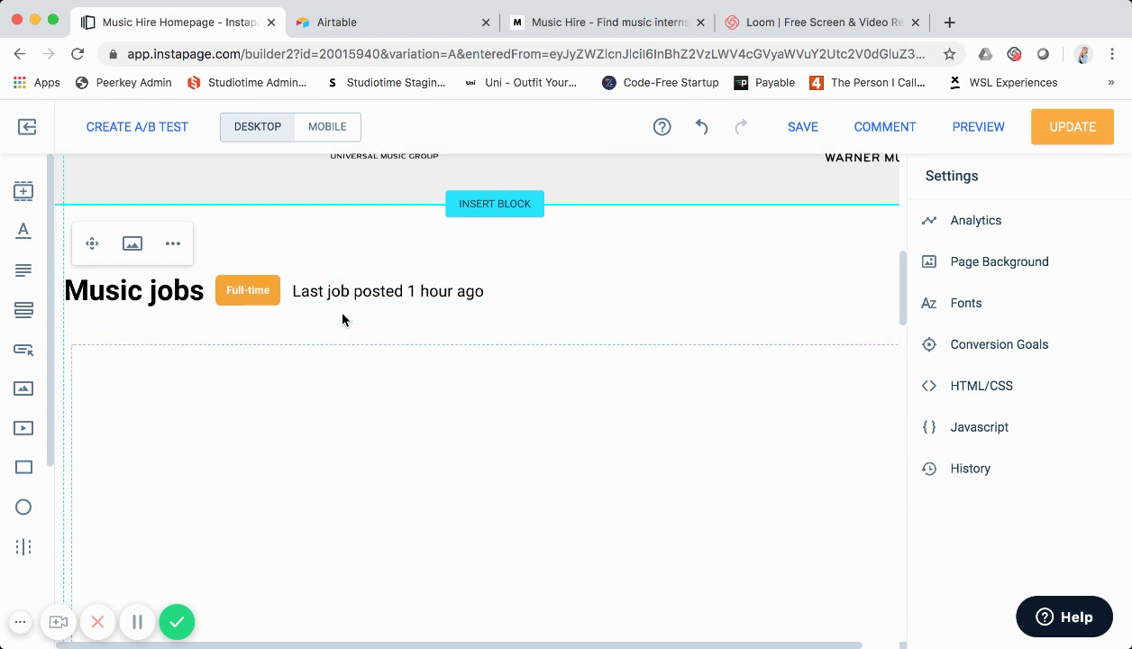
pyautogui.scroll(-10, 343, 319)
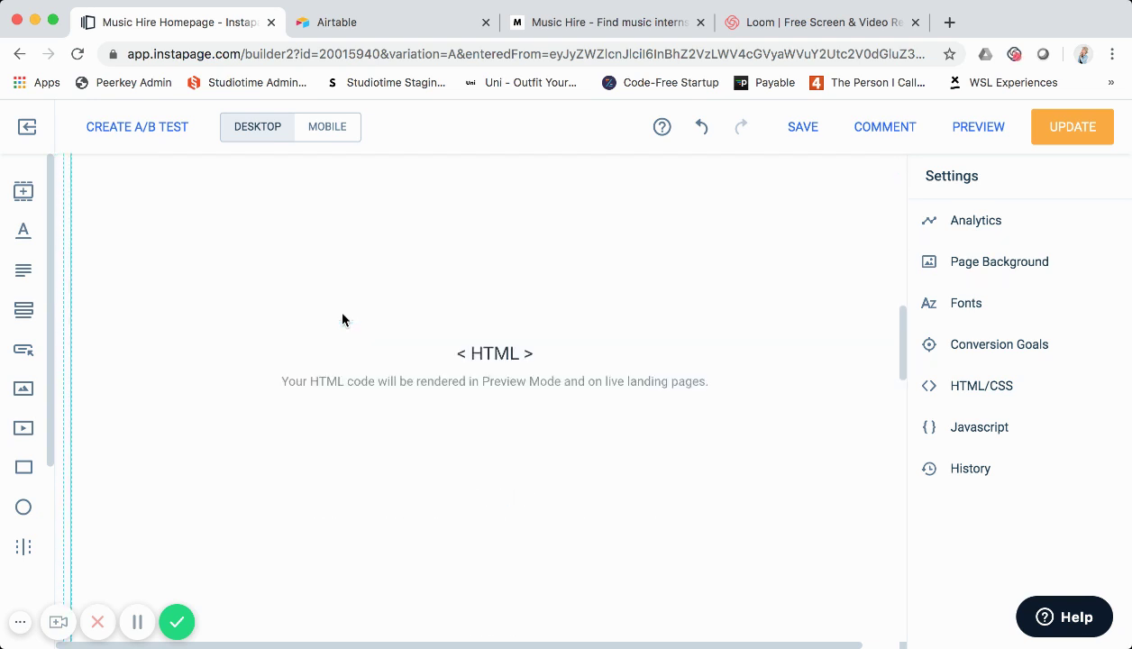
pyautogui.scroll(-5, 343, 319)
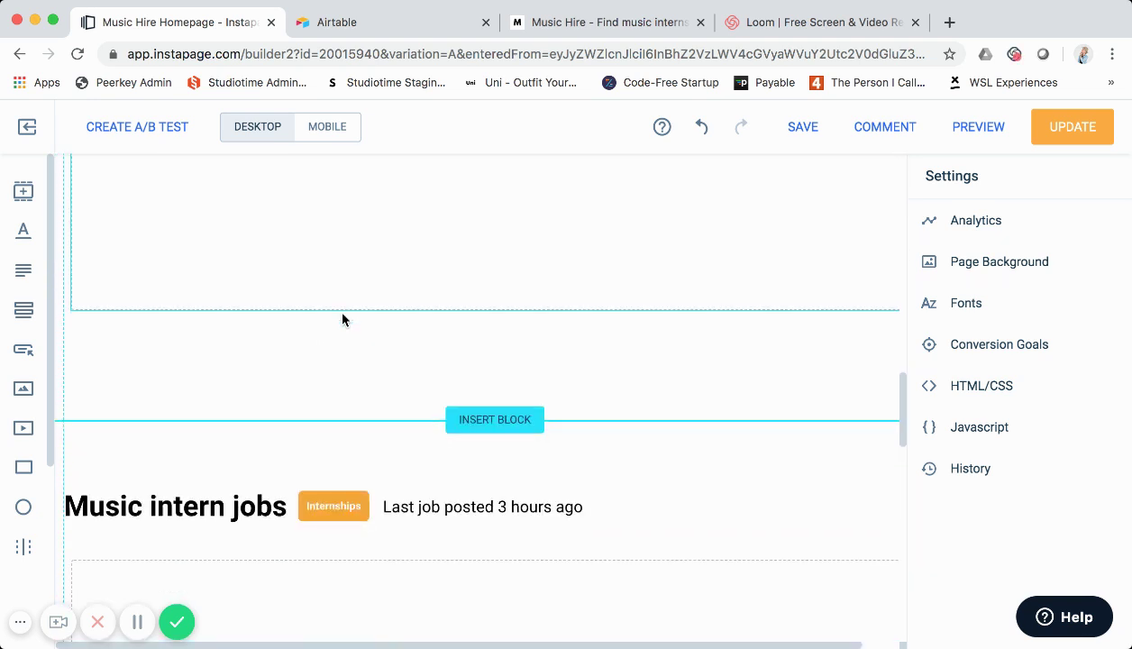
pyautogui.scroll(16, 364, 372)
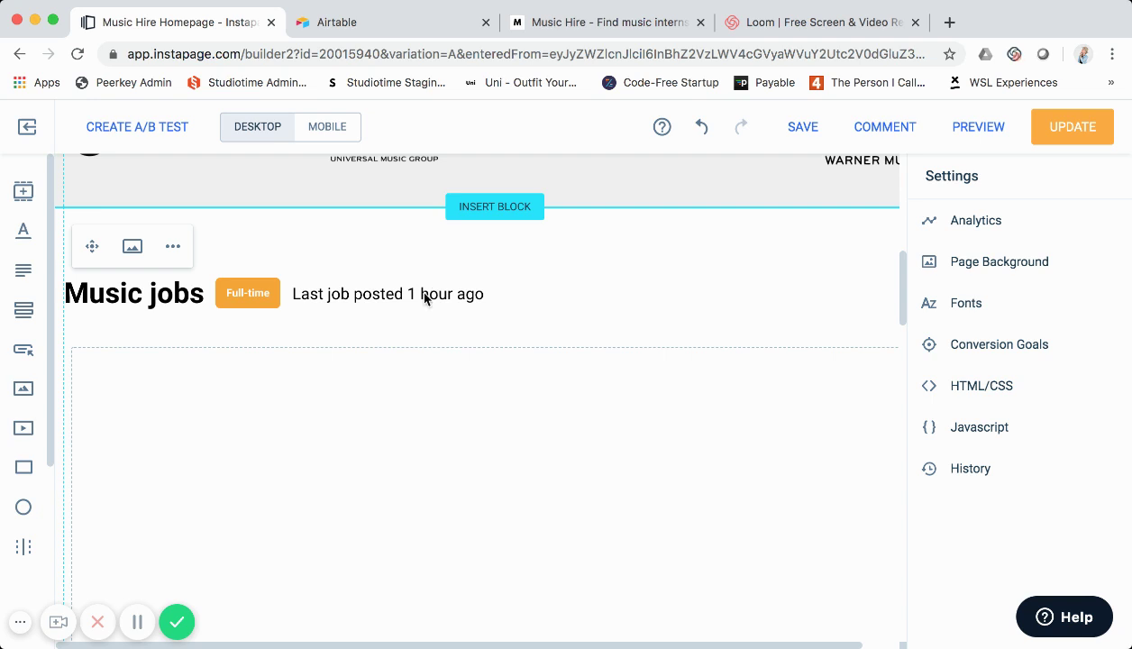
# - Add a new HTML element to the Music jobs section and move it up just beneath the heading row
pyautogui.scroll(-2, 423, 295)
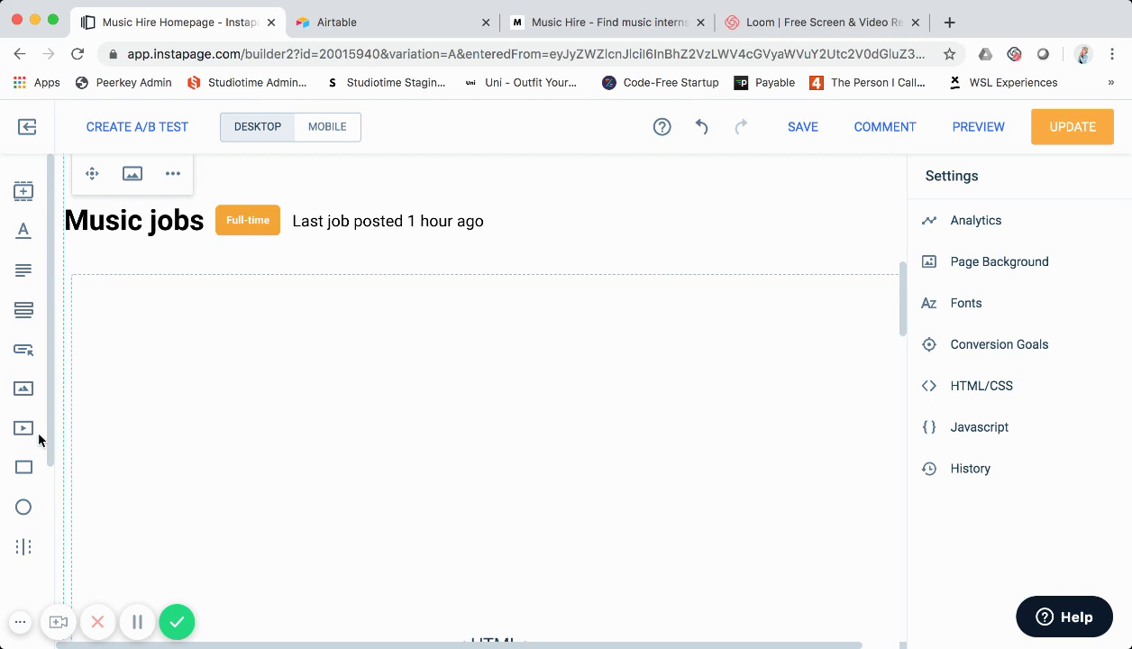
pyautogui.scroll(-4, 38, 434)
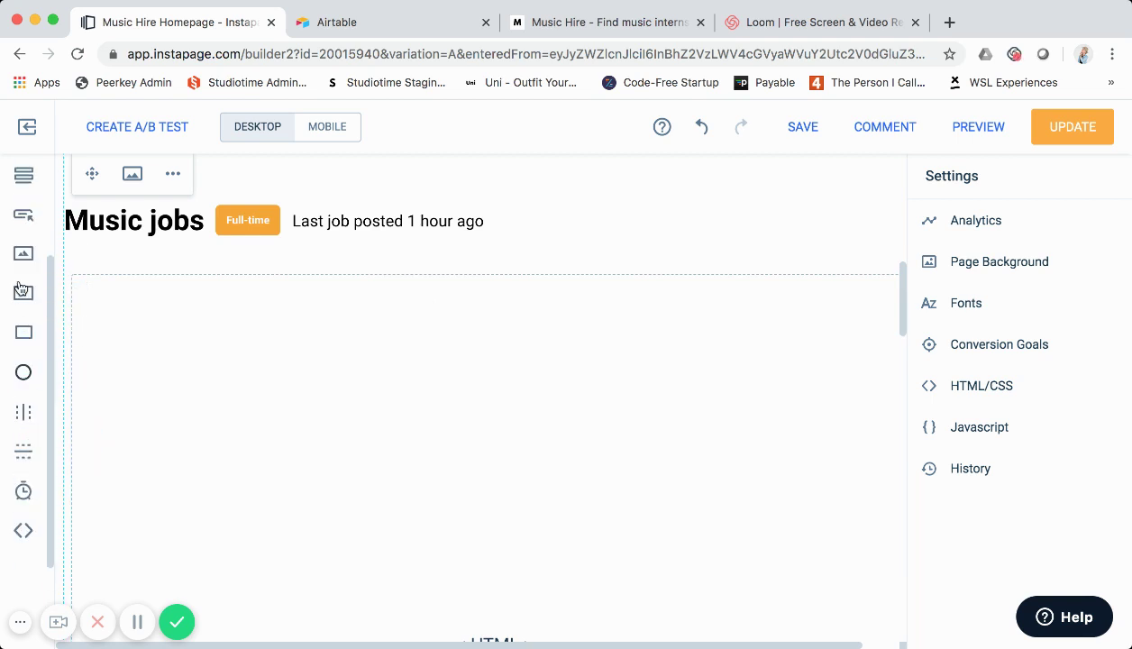
pyautogui.click(22, 532)
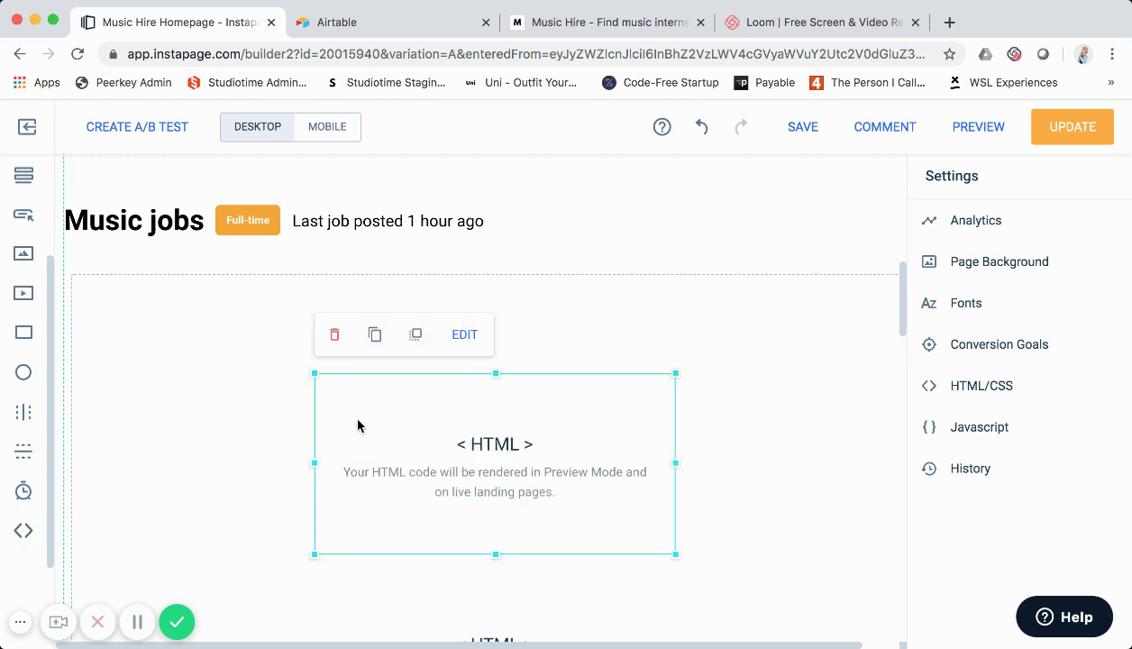
pyautogui.moveTo(358, 426); pyautogui.dragTo(359, 297)
# - Copy the Airtable iframe embed code from the large Music jobs HTML block into the new HTML element
pyautogui.doubleClick(361, 294)
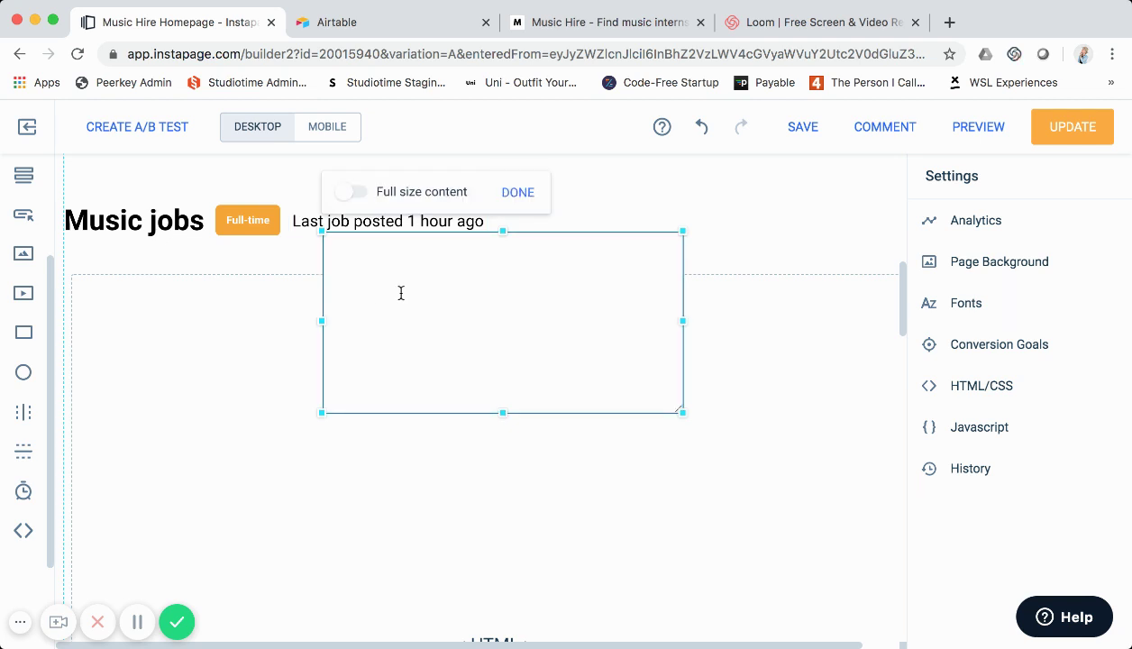
pyautogui.click(214, 404)
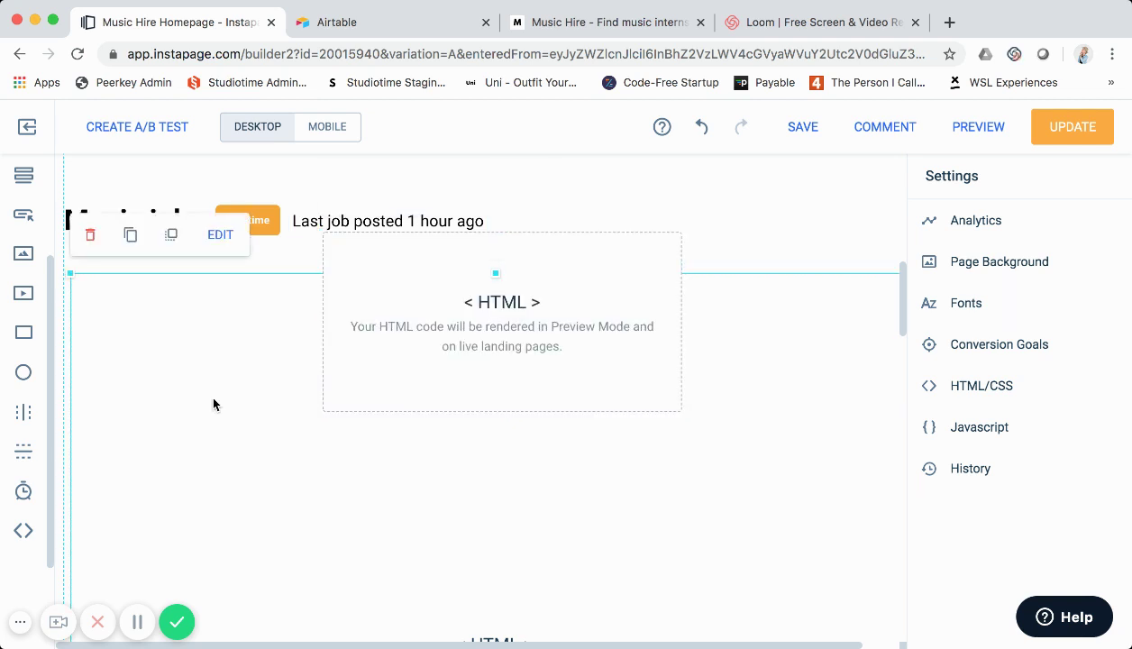
pyautogui.click(214, 401)
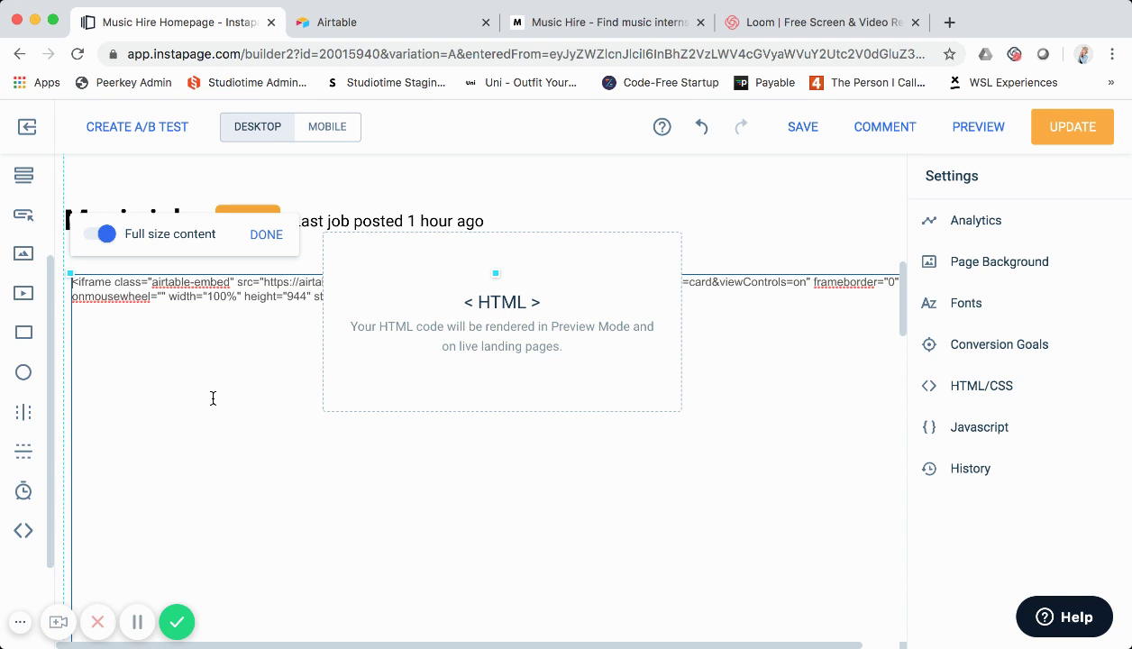
pyautogui.tripleClick(225, 302)
pyautogui.click(397, 273)
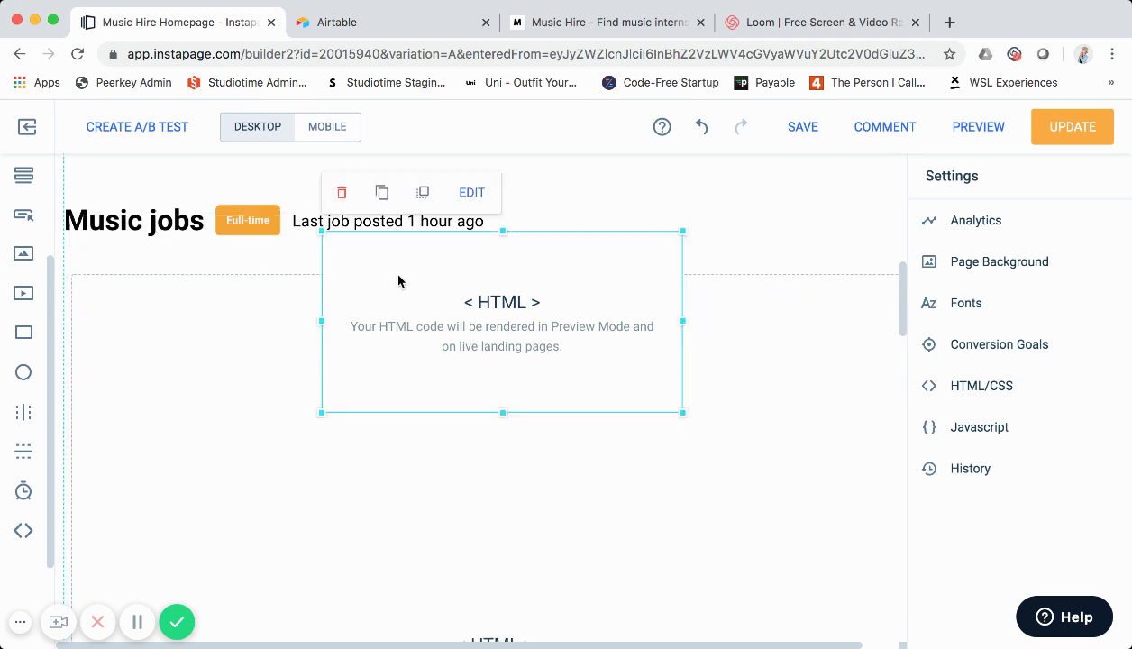
pyautogui.click(397, 273)
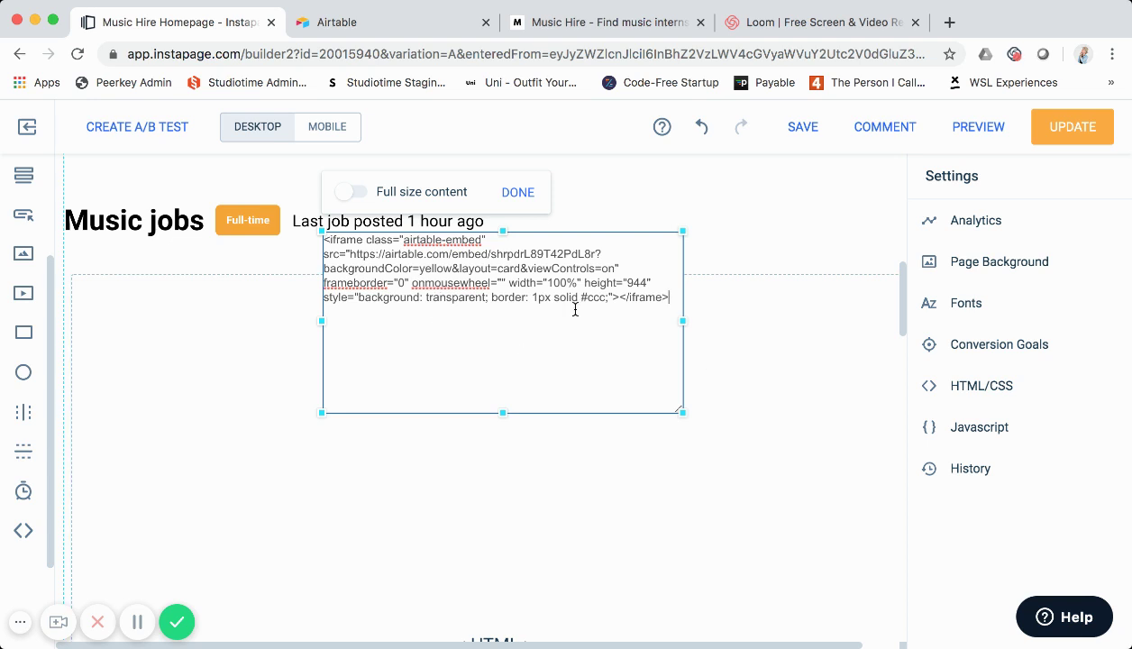
# - Turn on full size content for the new HTML element and make its box slightly wider and shorter
pyautogui.click(360, 193)
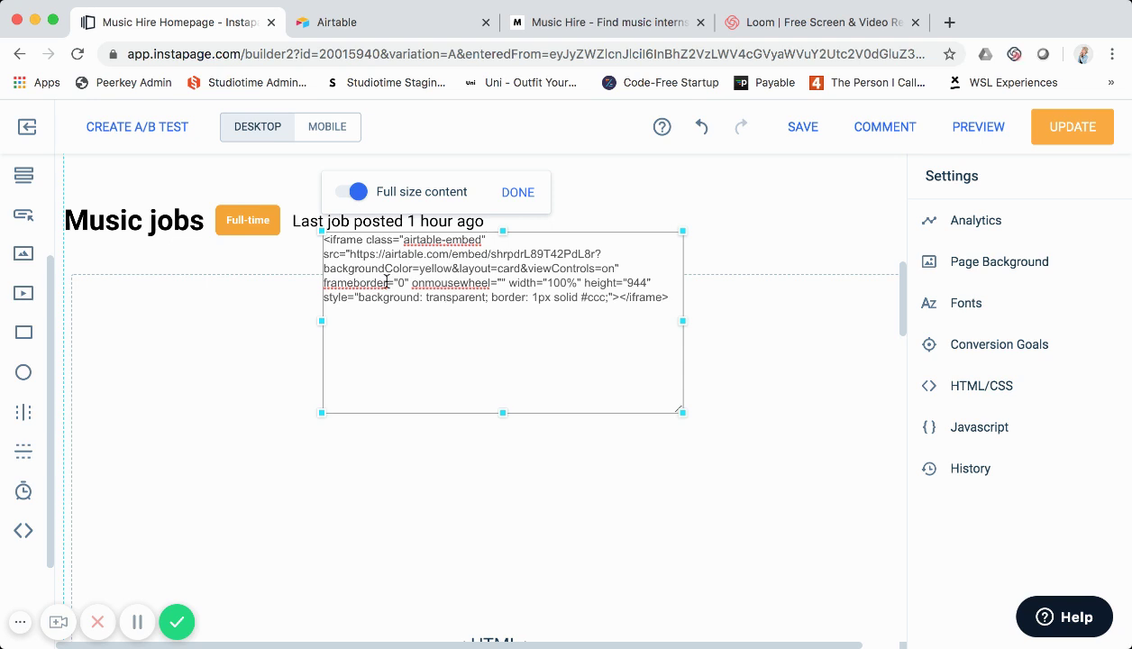
pyautogui.click(649, 377)
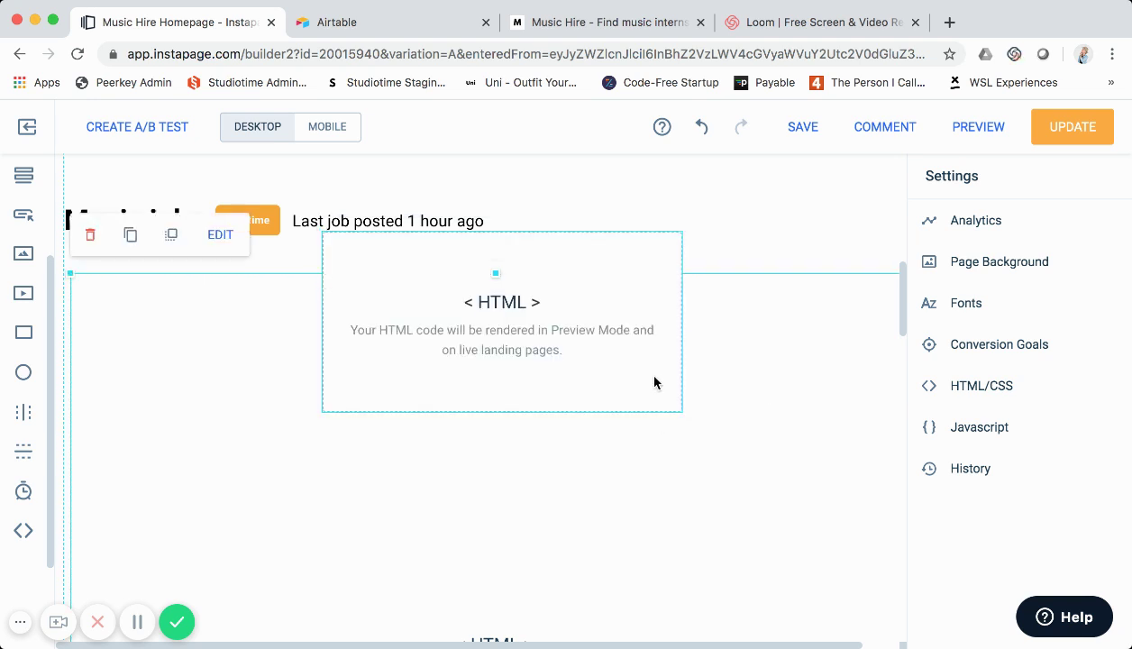
pyautogui.moveTo(682, 410)
pyautogui.mouseDown()
pyautogui.moveTo(733, 445)
pyautogui.moveTo(675, 390)
pyautogui.mouseUp()
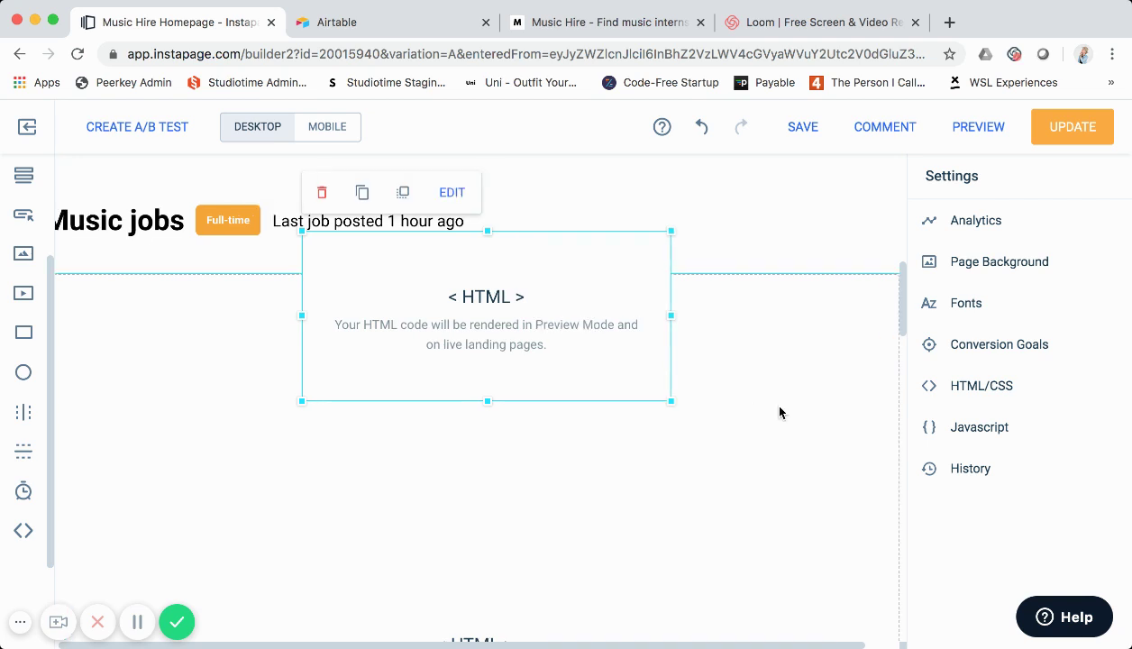
pyautogui.hscroll(2, 779, 407)
pyautogui.hscroll(-2, 775, 385)
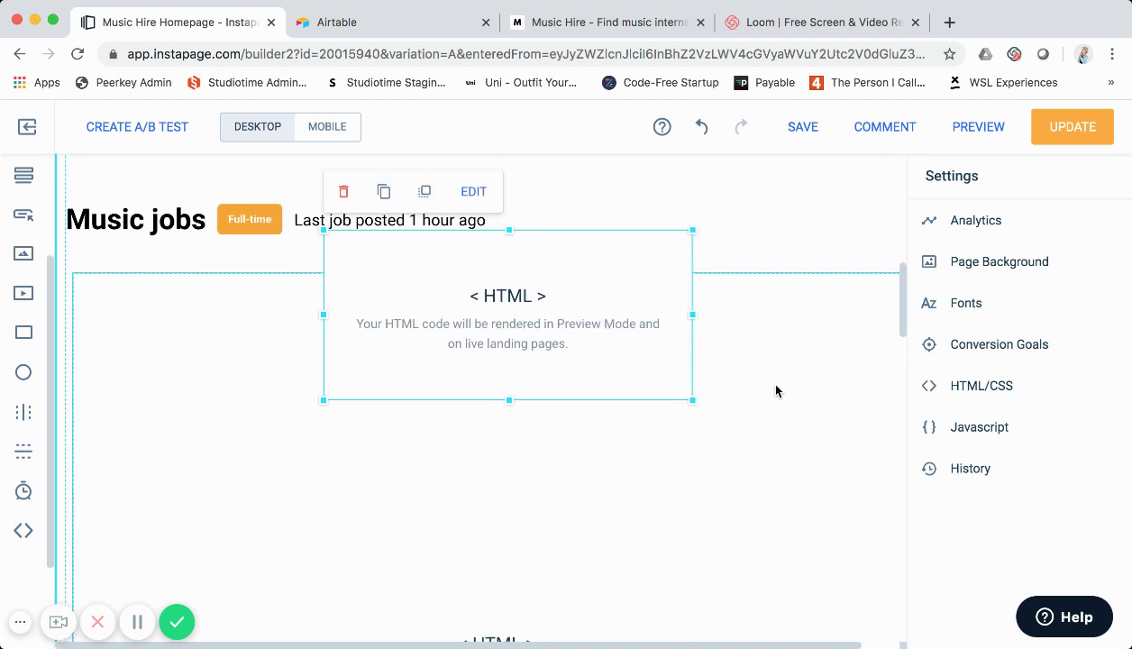
# - Stretch the new HTML element slightly taller from its lower edge
pyautogui.scroll(-5, 392, 326)
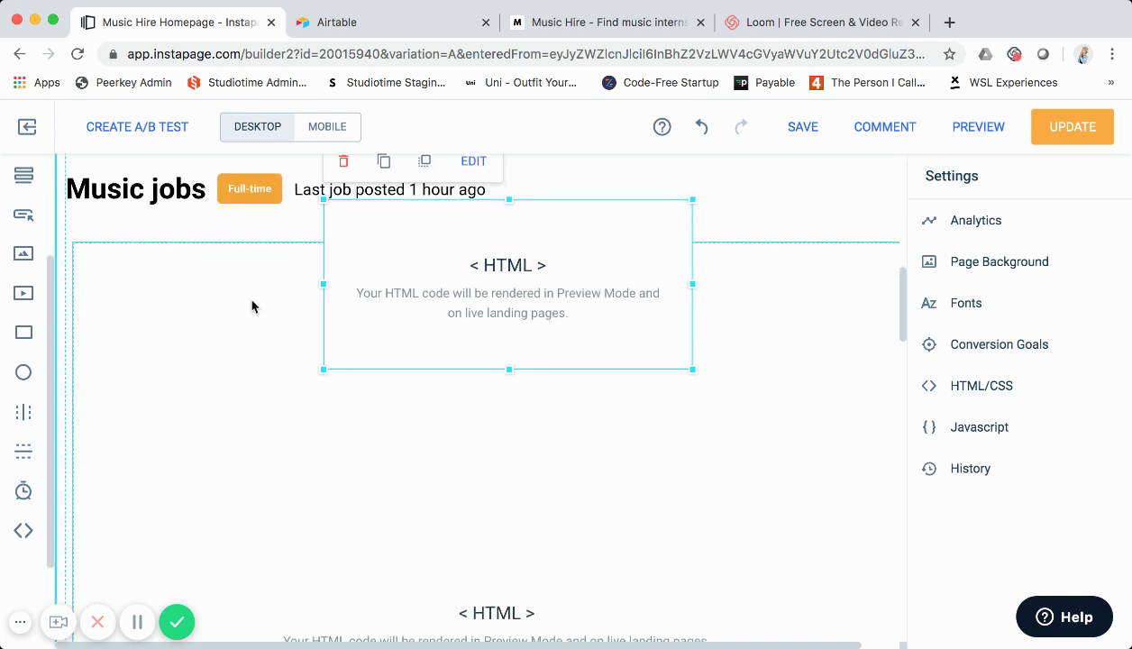
pyautogui.scroll(5, 252, 307)
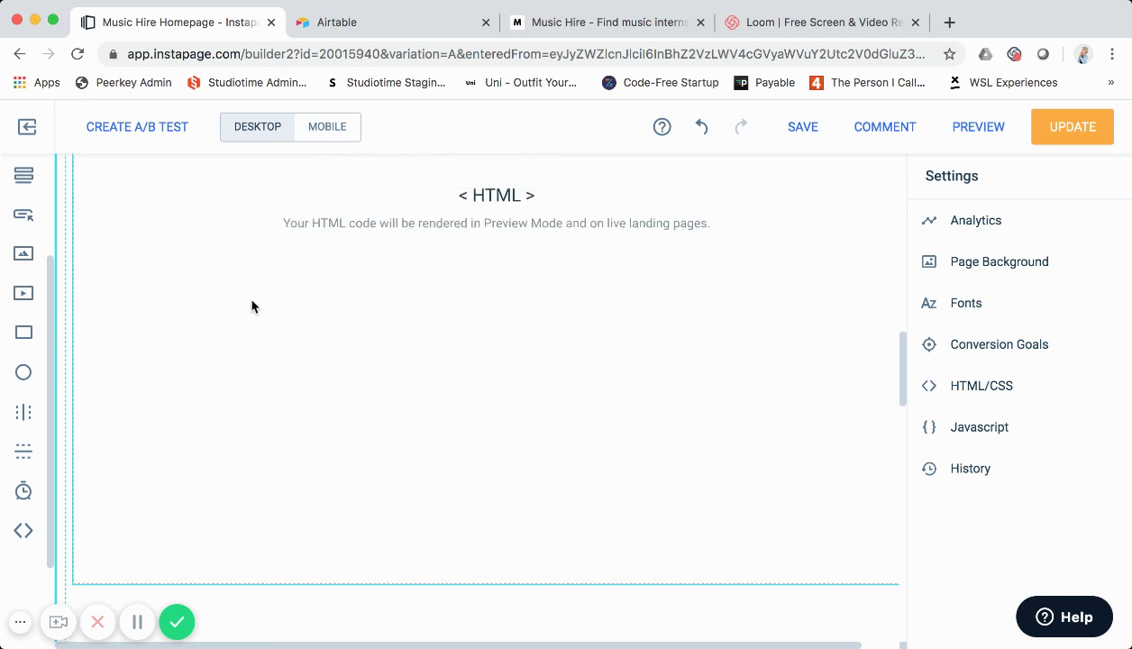
pyautogui.scroll(1, 252, 307)
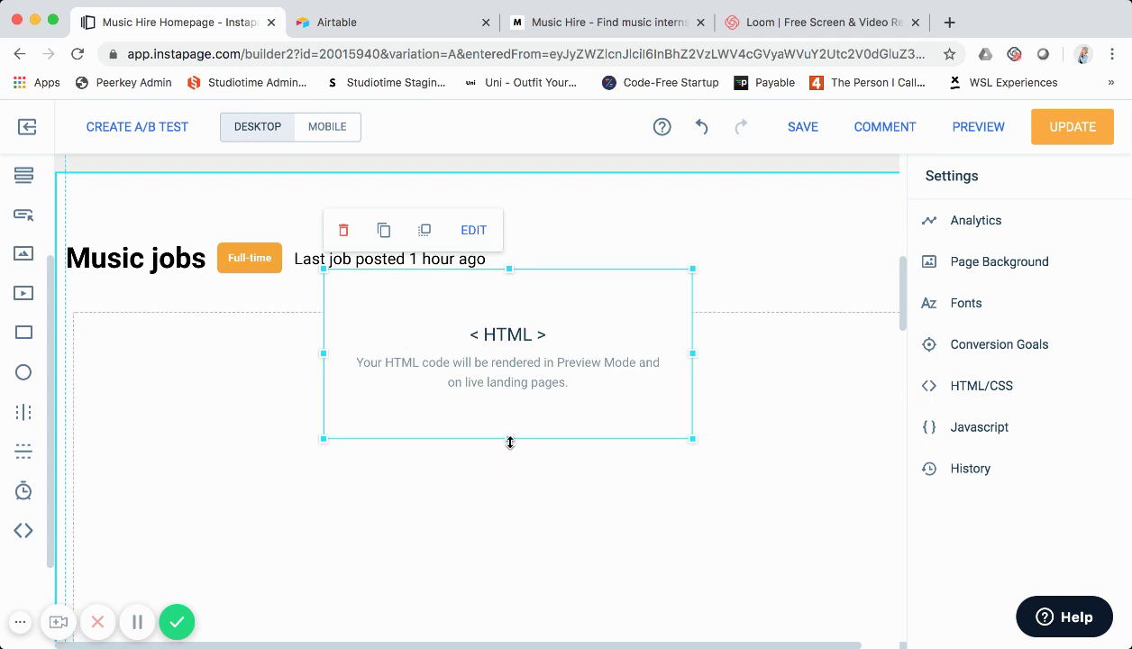
pyautogui.moveTo(510, 443); pyautogui.dragTo(508, 451)
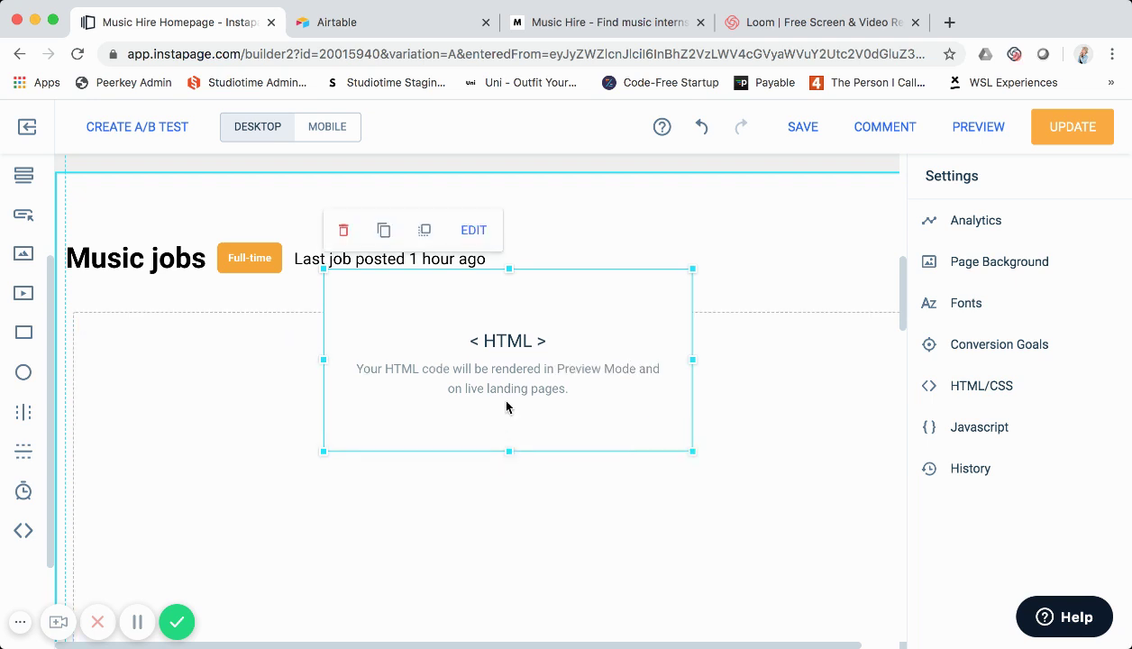
# - Review the height value in the new element's iframe code, close the code unchanged, and look over the large Music jobs HTML block's length
pyautogui.doubleClick(507, 346)
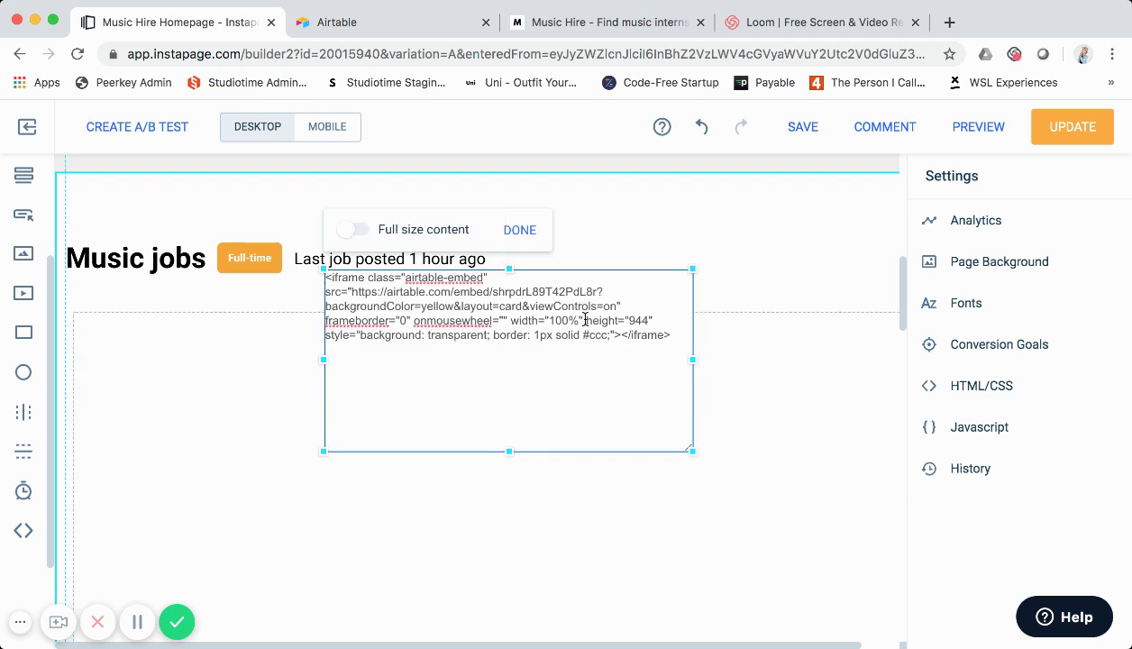
pyautogui.moveTo(630, 320); pyautogui.dragTo(648, 319)
pyautogui.click(751, 412)
pyautogui.click(611, 347)
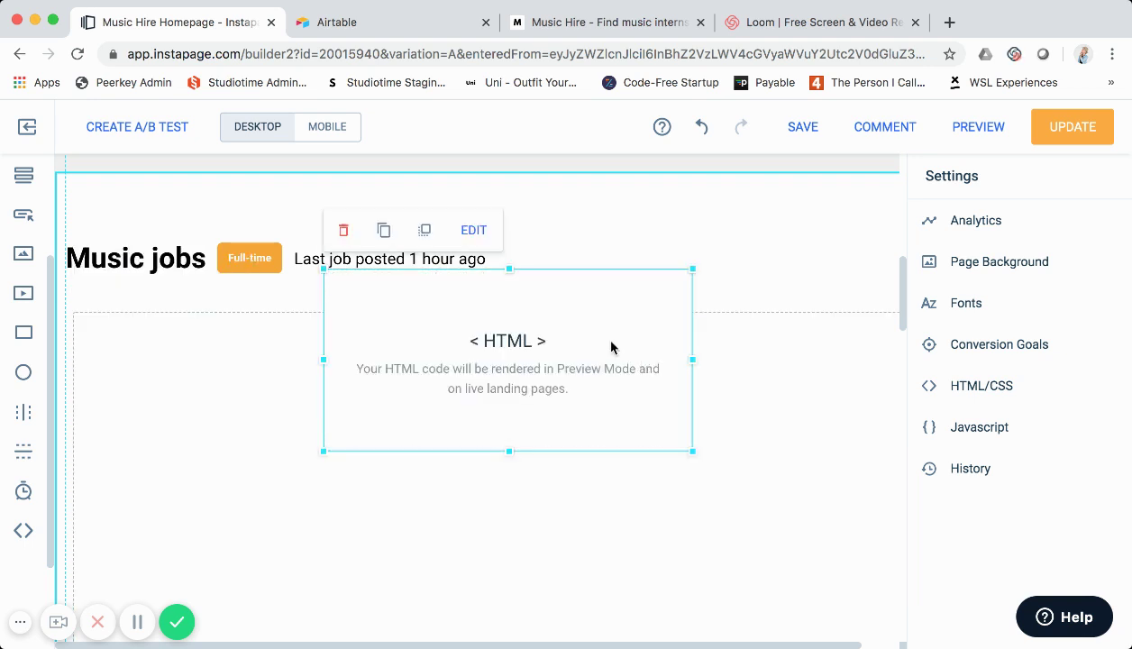
pyautogui.scroll(-5, 612, 347)
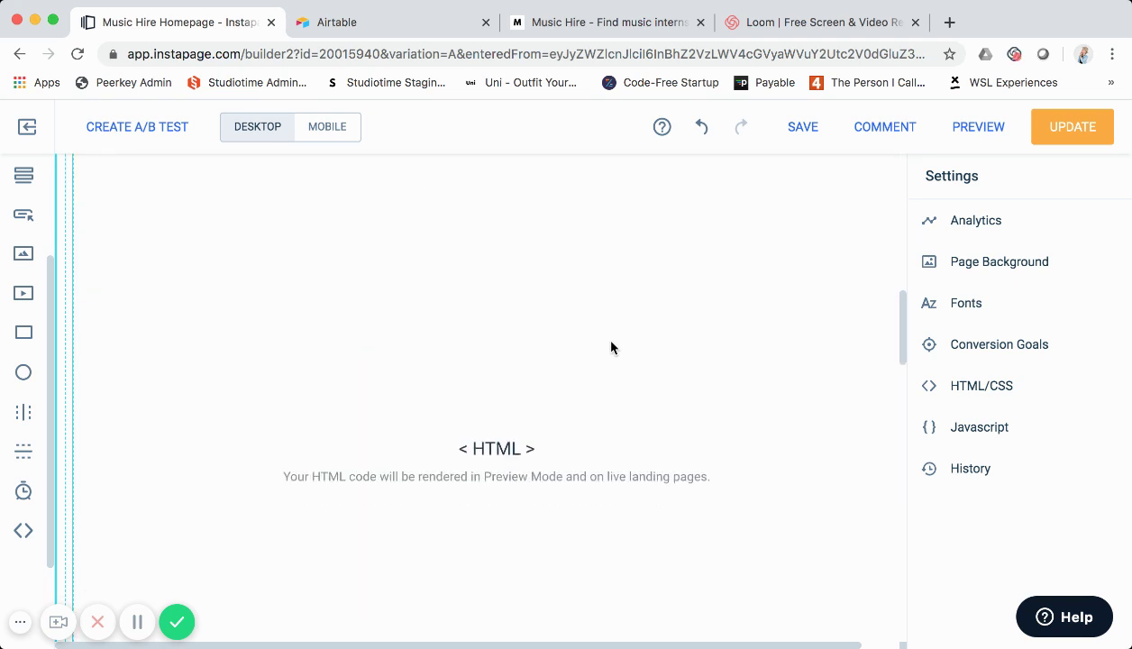
pyautogui.scroll(-3, 610, 345)
pyautogui.scroll(2, 610, 345)
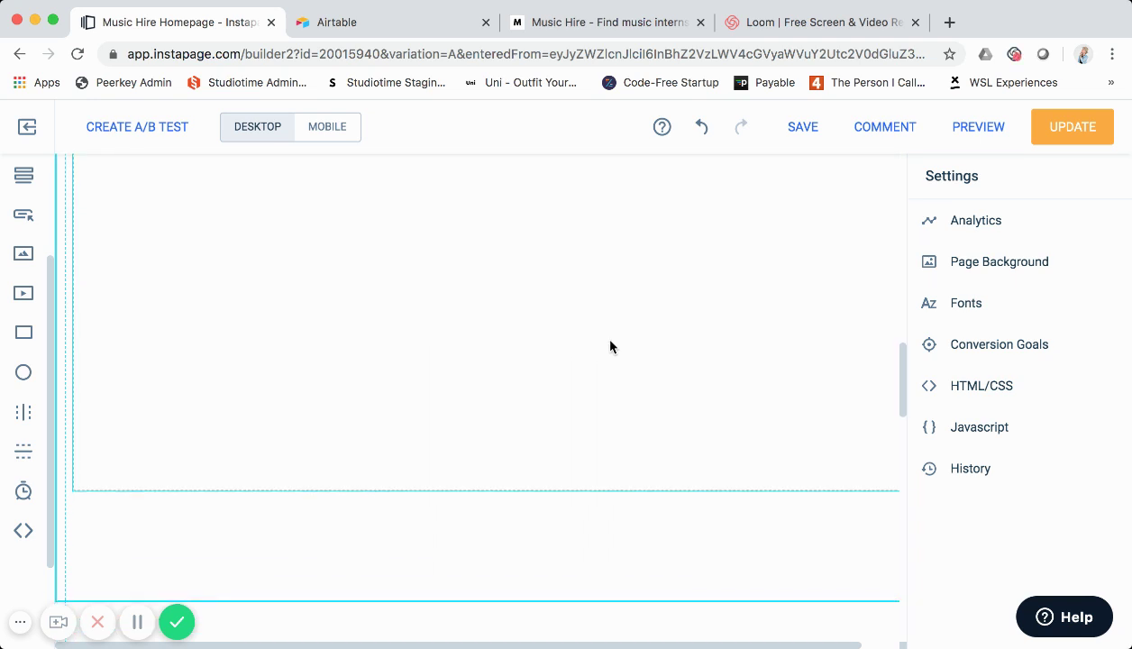
# - Switch to the live musichire.io page and examine how the embedded Airtable listings render under the Music jobs heading
pyautogui.click(553, 24)
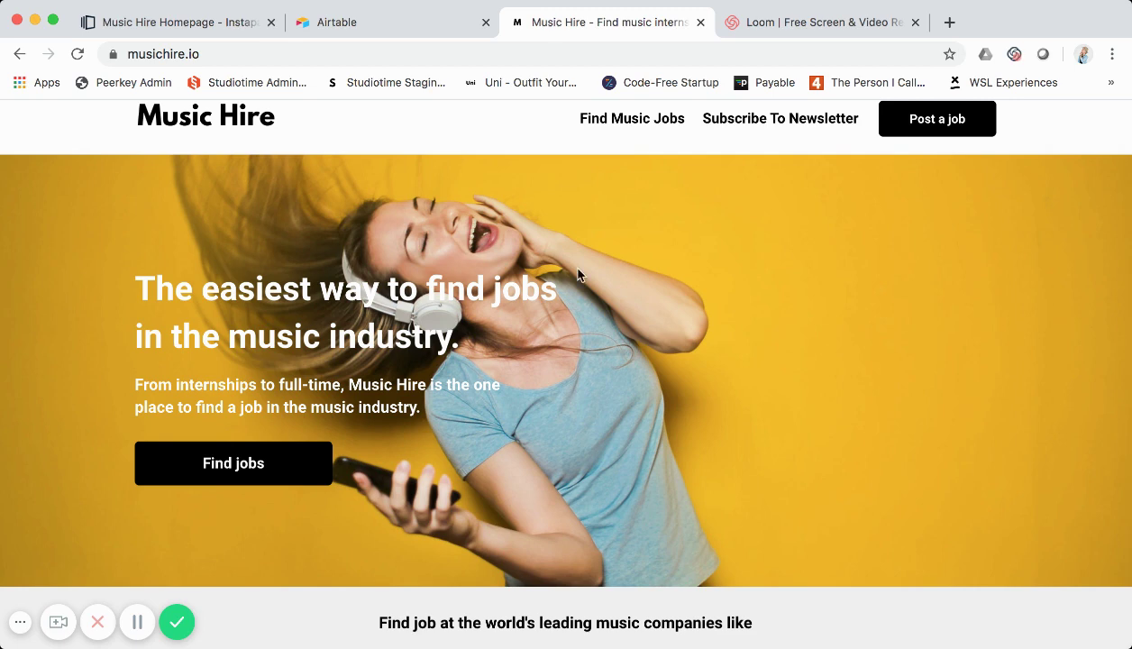
pyautogui.scroll(-3, 578, 275)
pyautogui.scroll(3, 578, 275)
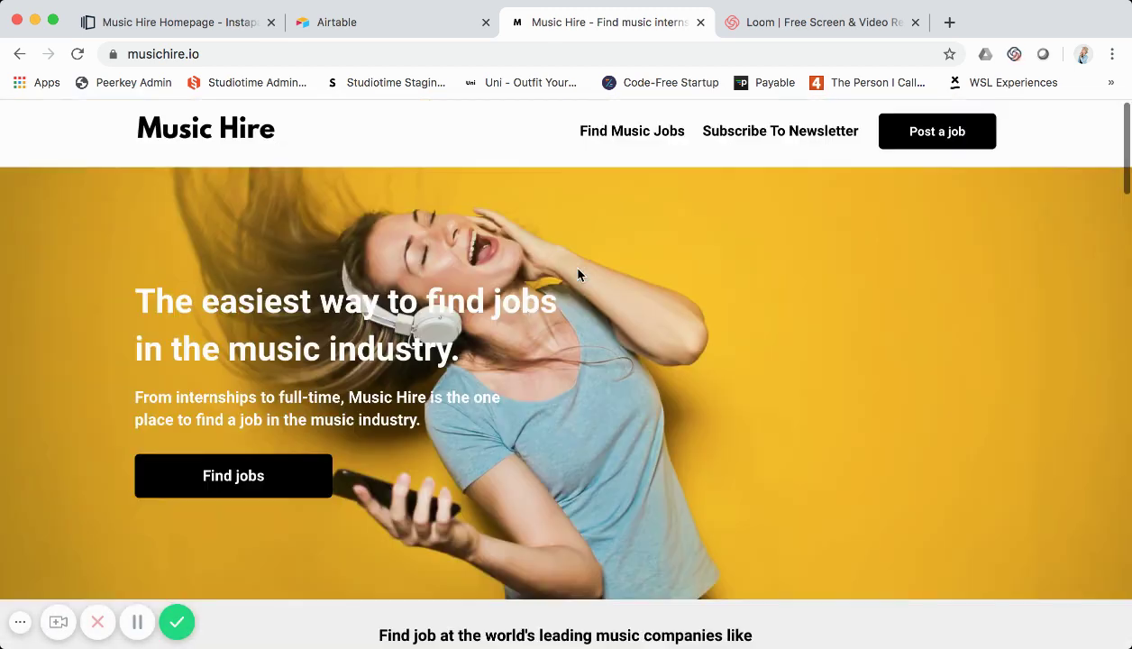
pyautogui.scroll(-5, 578, 275)
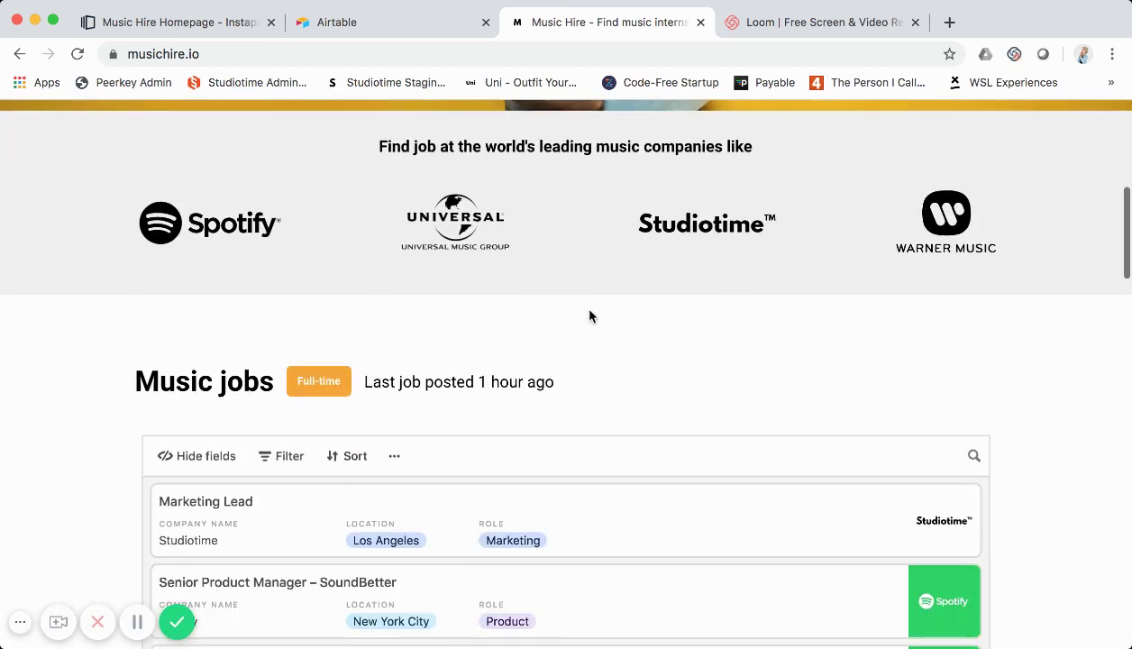
pyautogui.scroll(-3, 591, 315)
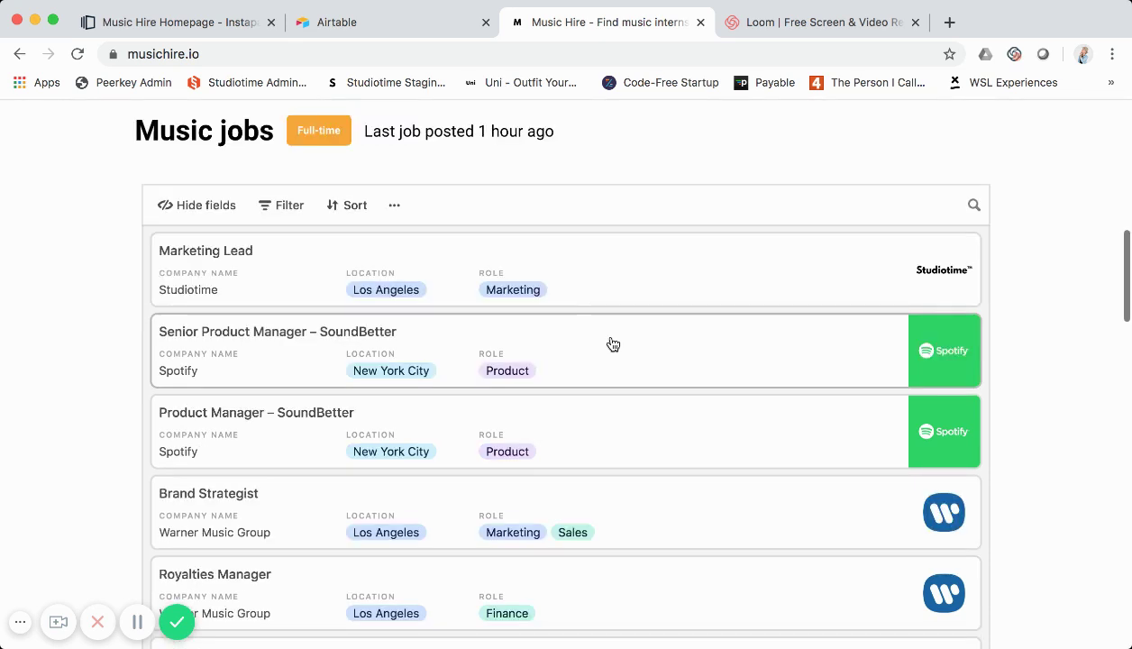
pyautogui.scroll(-4, 612, 344)
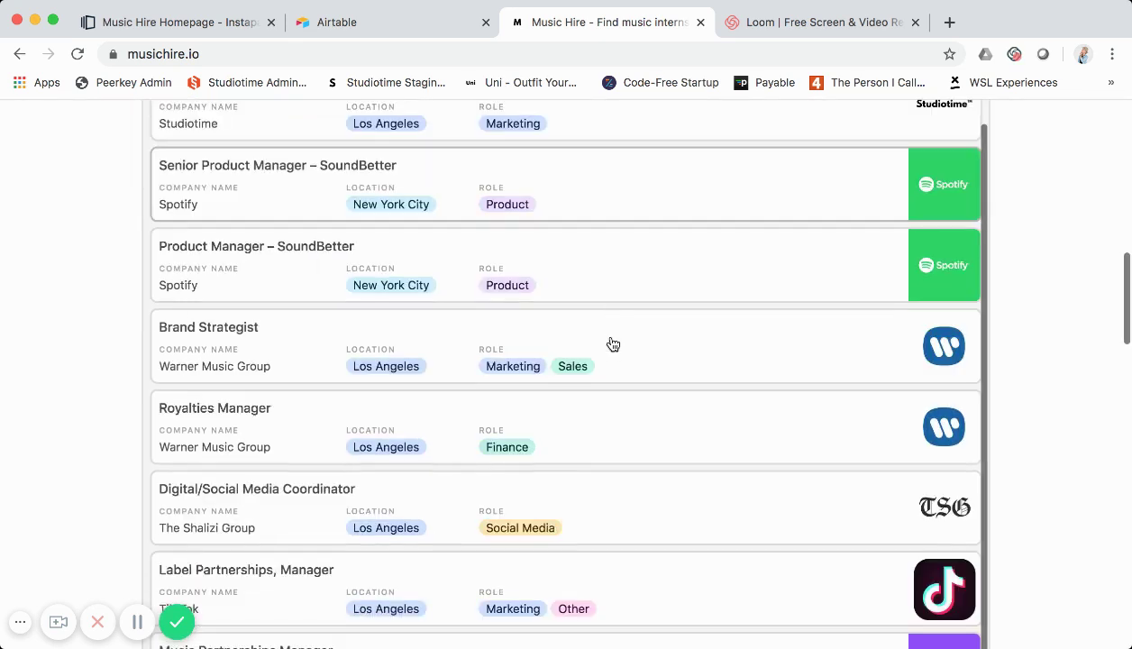
pyautogui.scroll(-5, 612, 345)
pyautogui.scroll(2, 613, 344)
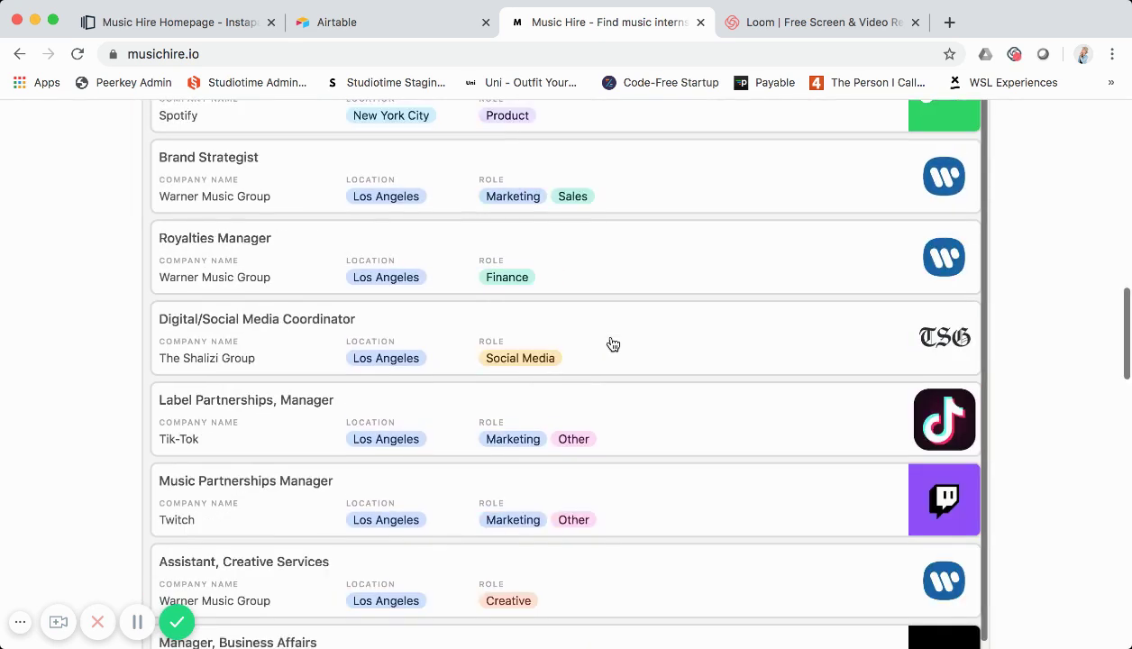
# - Examine the embedded Music jobs list from its filter bar to the Airtable footer, checking how it scrolls within its frame
pyautogui.scroll(5, 612, 344)
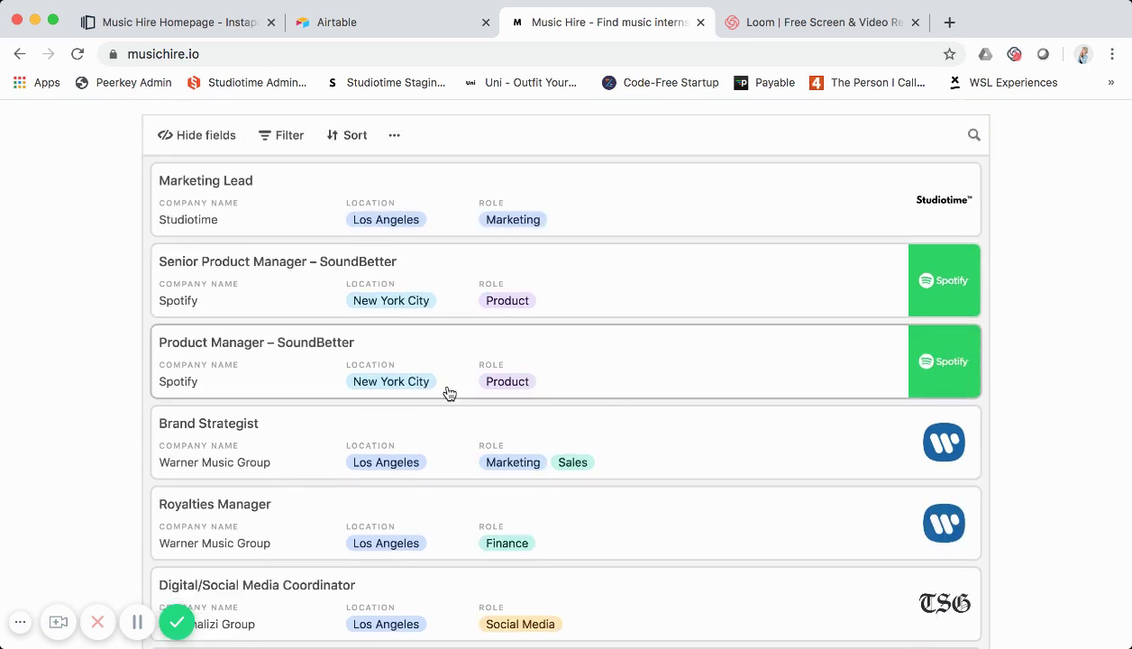
pyautogui.scroll(-1, 449, 393)
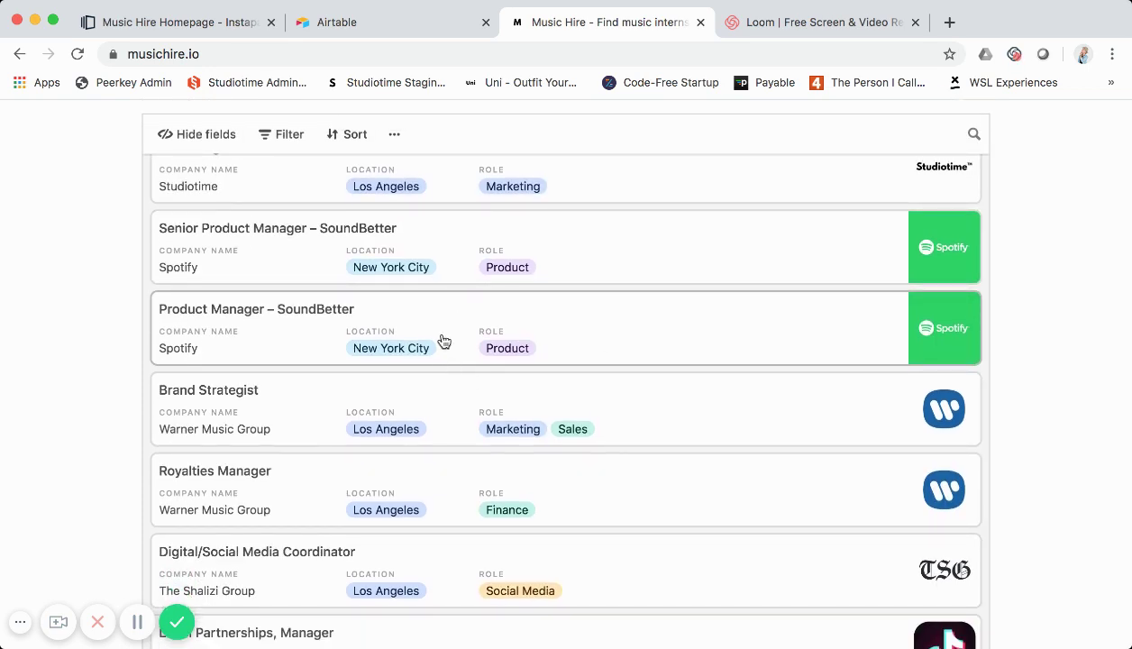
pyautogui.scroll(-6, 444, 340)
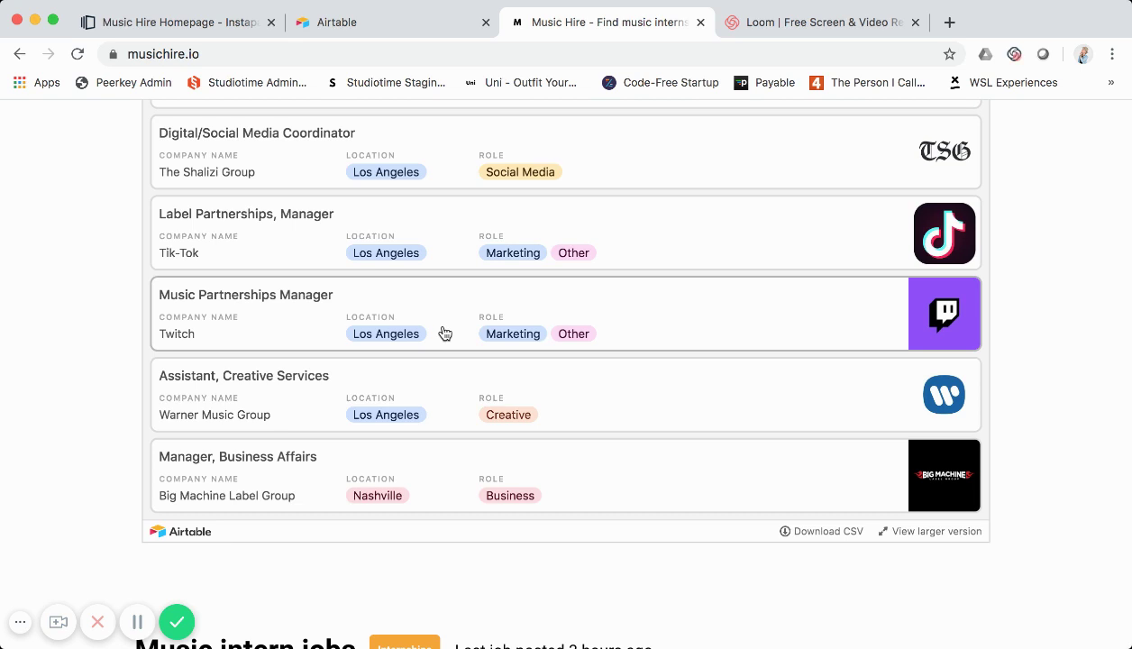
pyautogui.scroll(1, 445, 333)
pyautogui.scroll(-1, 445, 334)
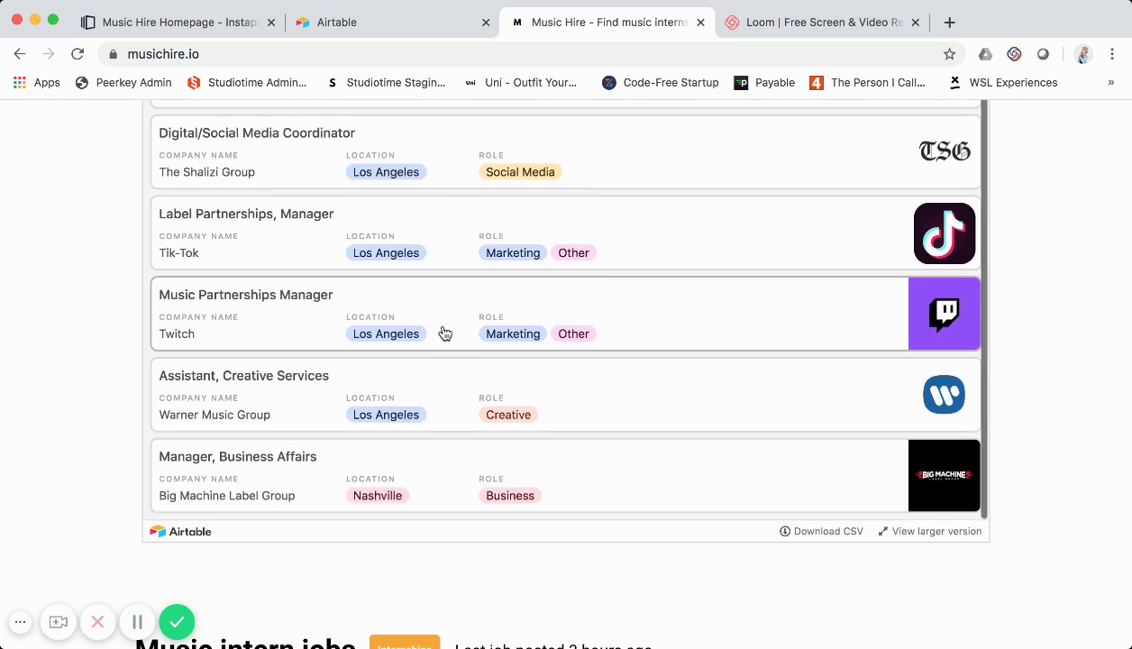
pyautogui.scroll(-1, 444, 332)
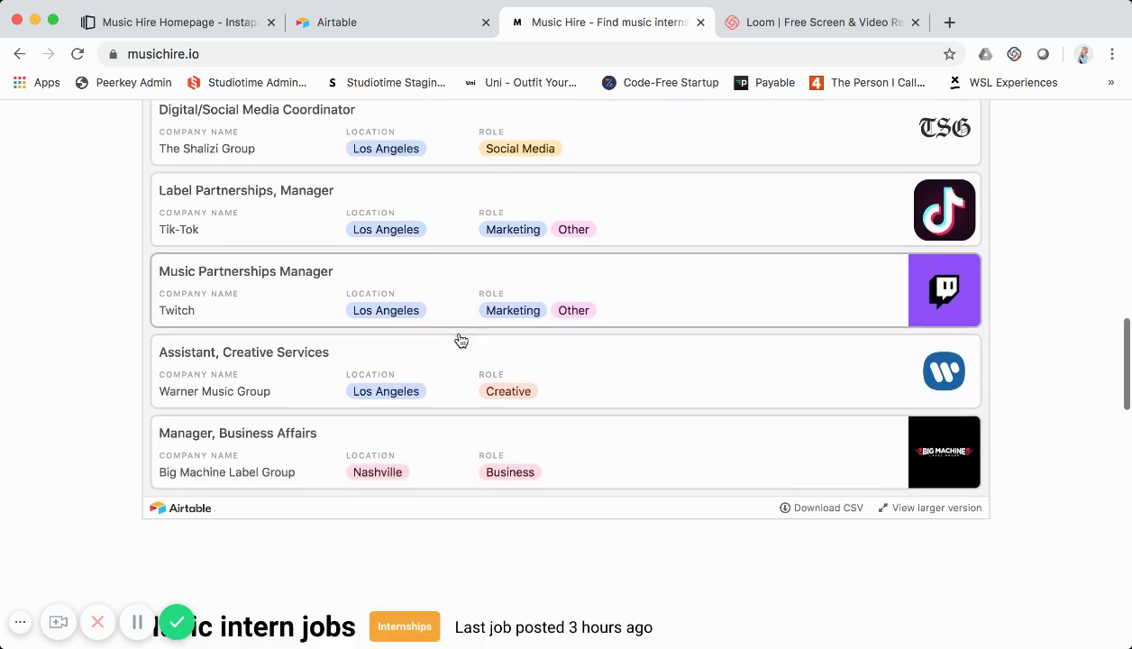
# - Examine the end of the embedded Music jobs list and the start of the Music intern jobs section beneath it
pyautogui.scroll(3, 460, 339)
pyautogui.scroll(-4, 460, 339)
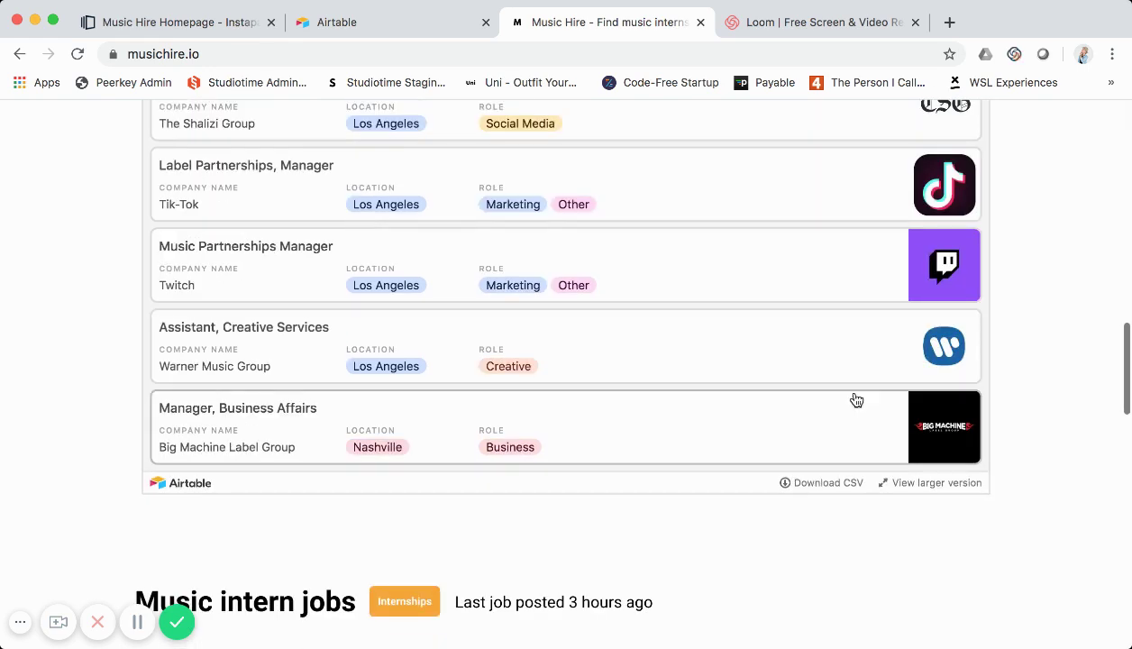
pyautogui.scroll(1, 857, 400)
pyautogui.scroll(5, 1009, 342)
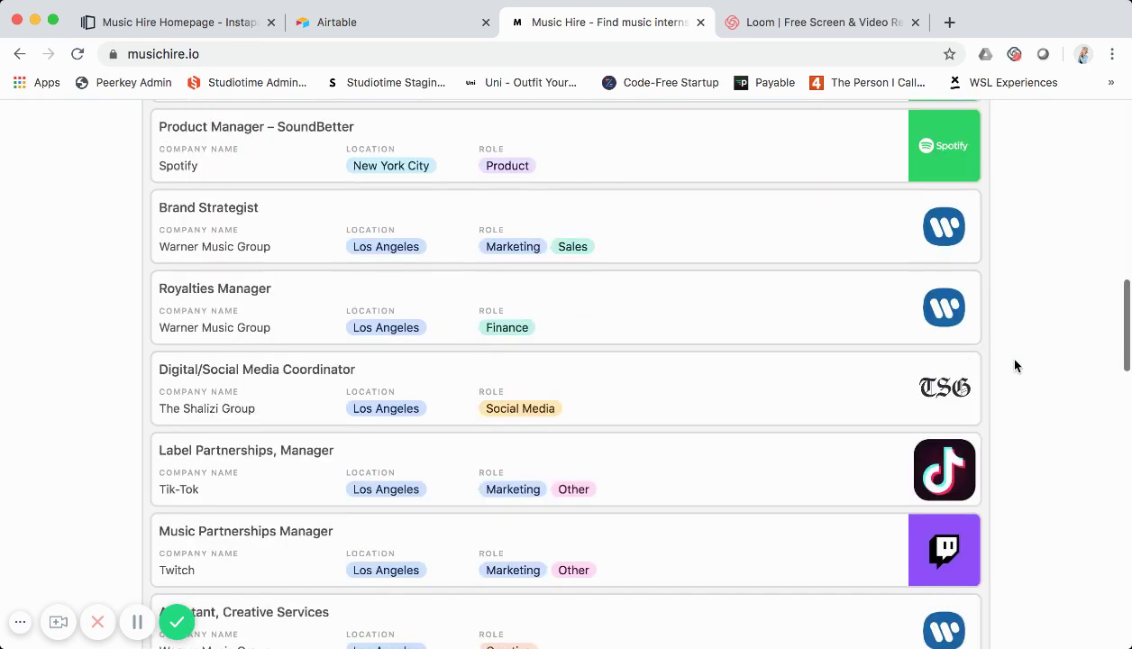
pyautogui.scroll(-8, 880, 326)
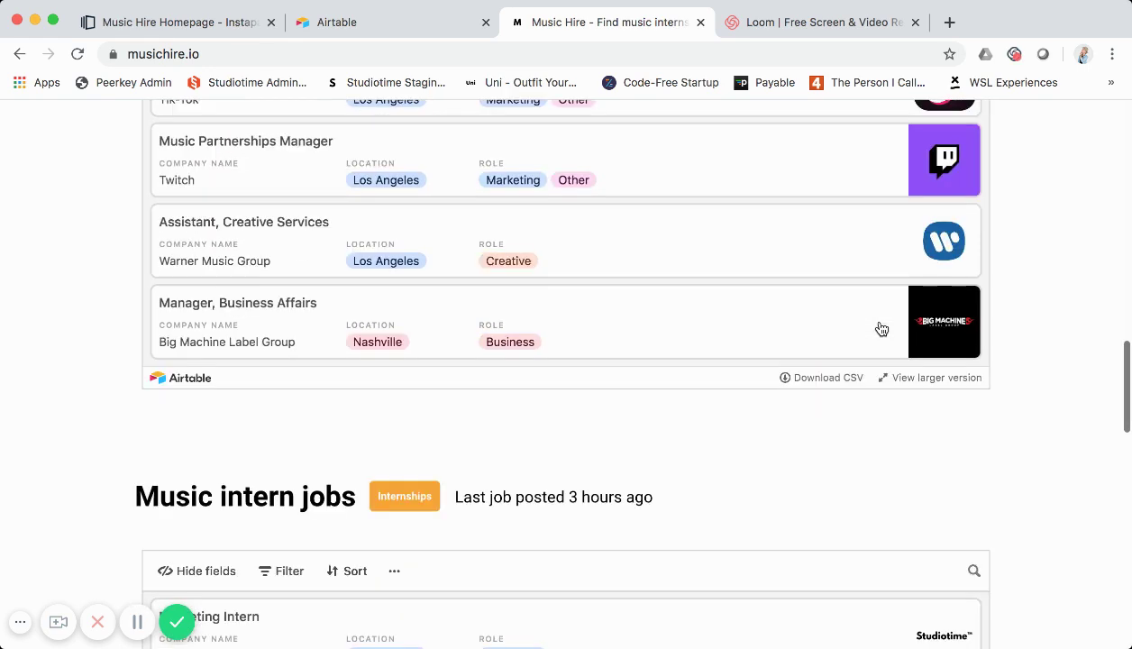
pyautogui.scroll(5, 882, 328)
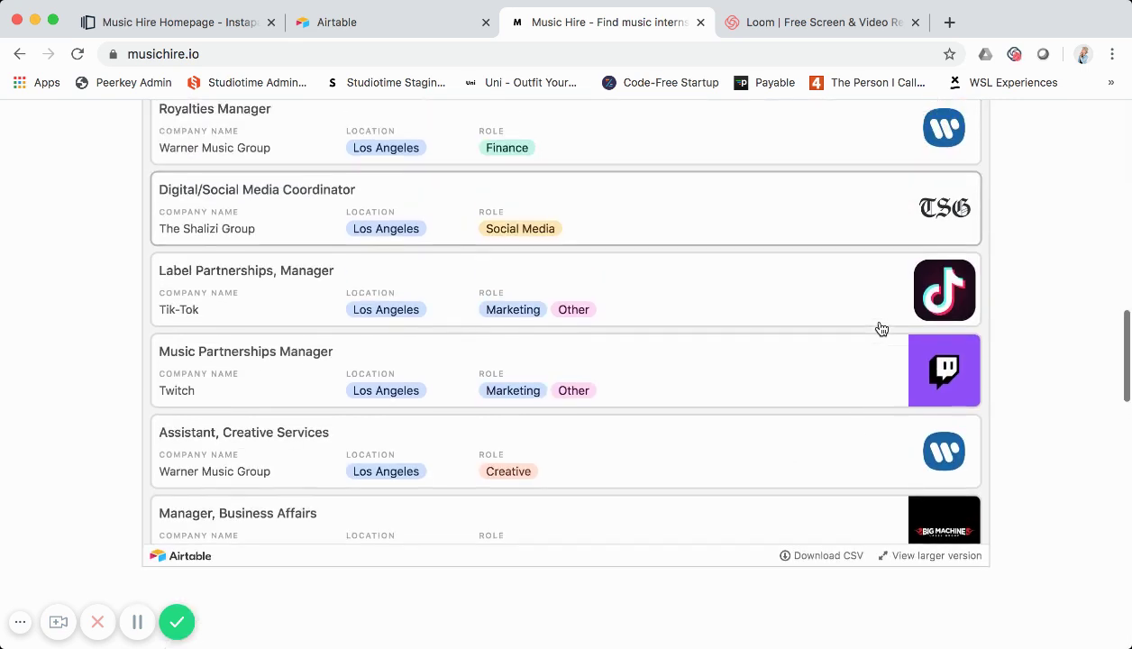
pyautogui.scroll(-6, 888, 361)
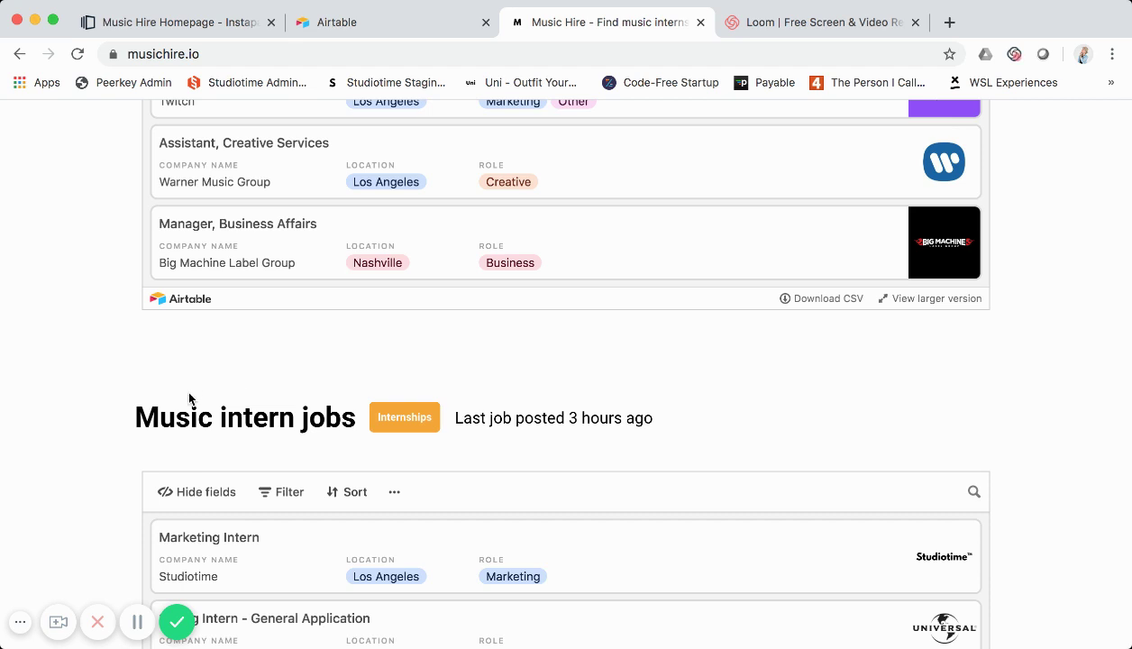
pyautogui.scroll(-5, 207, 410)
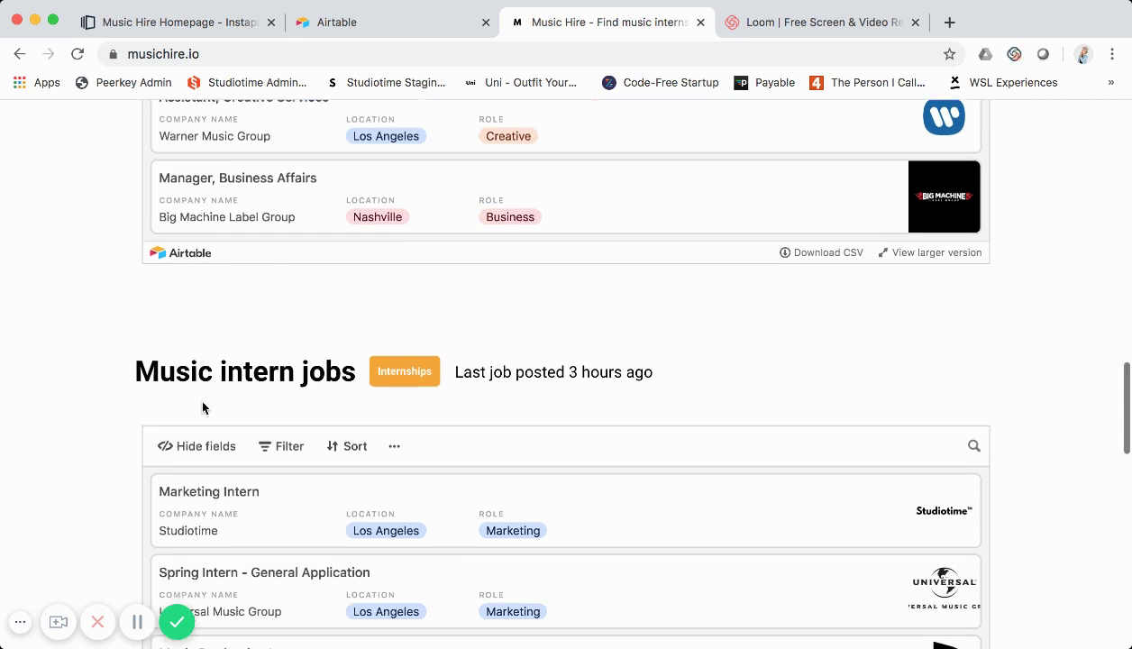
pyautogui.scroll(1, 214, 416)
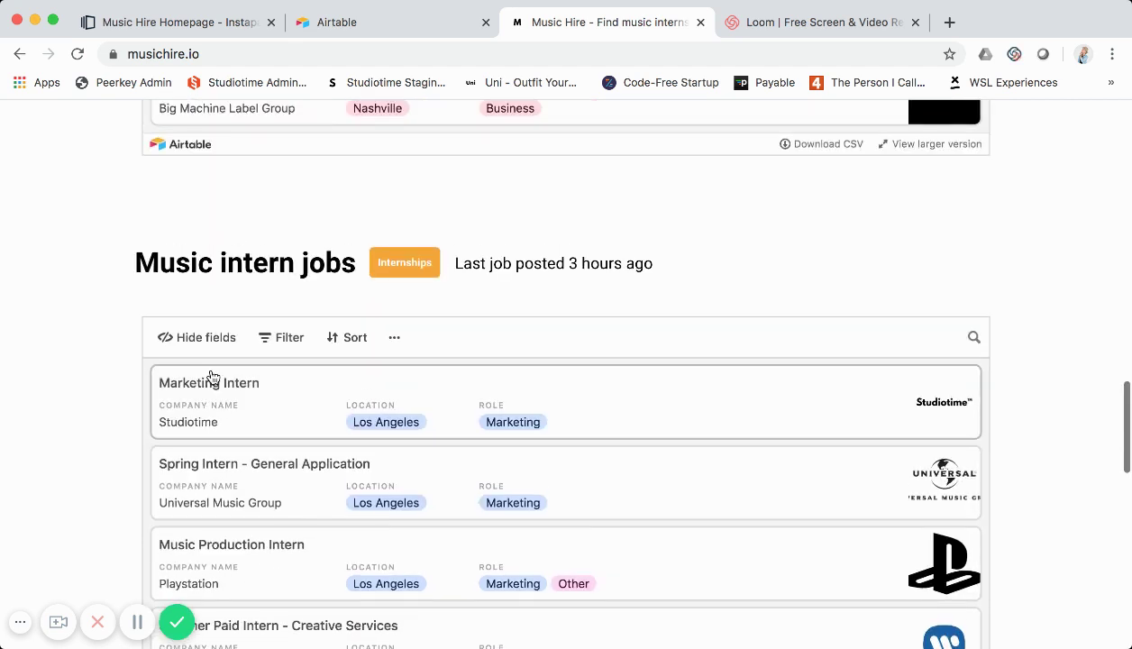
# - Switch to the Instapage builder and look over the Music intern jobs block and its heading below the Music jobs HTML element
pyautogui.click(229, 27)
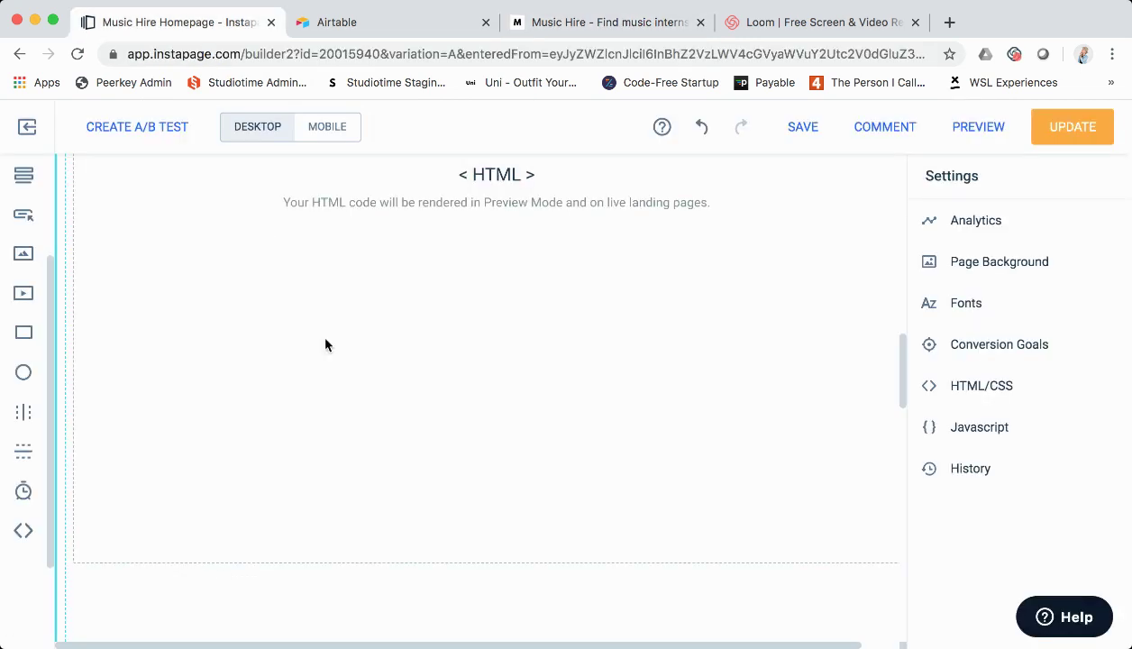
pyautogui.scroll(-5, 326, 345)
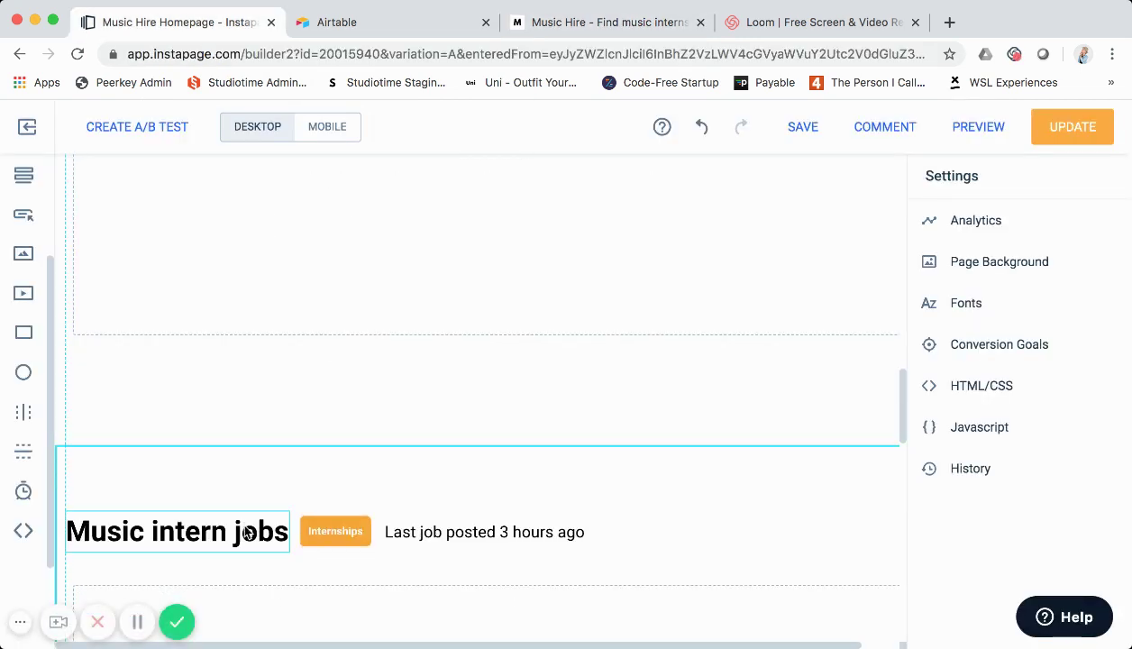
pyautogui.moveTo(252, 533); pyautogui.dragTo(251, 533)
pyautogui.scroll(-1, 252, 532)
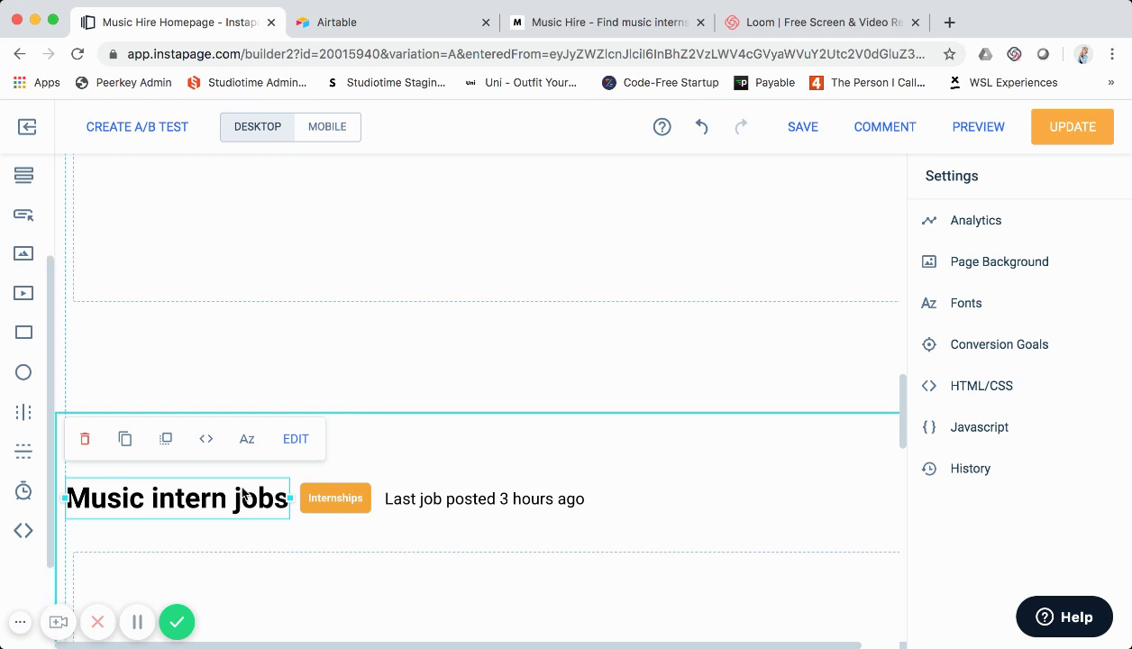
pyautogui.click(385, 397)
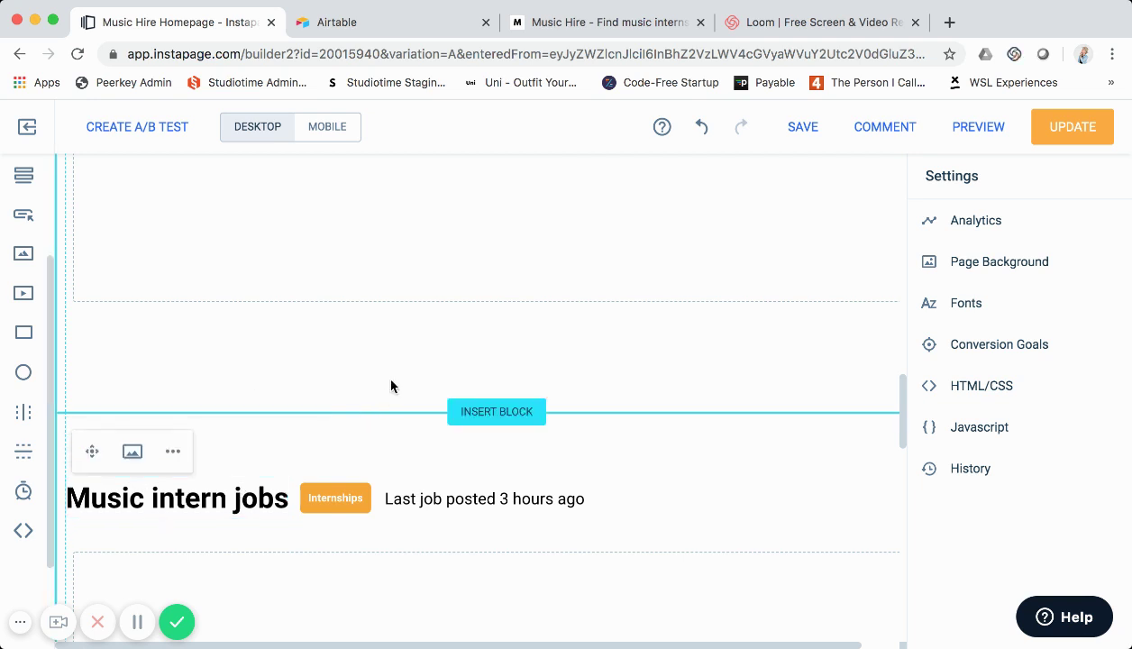
# - View the Music jobs block's options, including Duplicate Block, and select the HTML element in the Music intern jobs block
pyautogui.scroll(10, 391, 386)
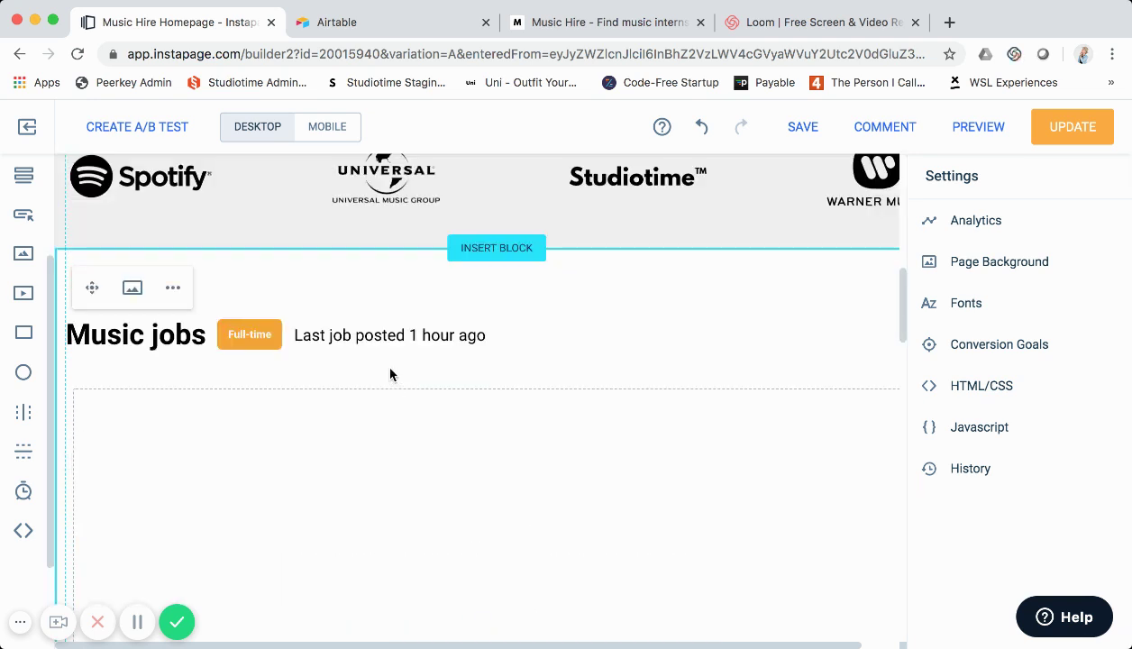
pyautogui.click(173, 287)
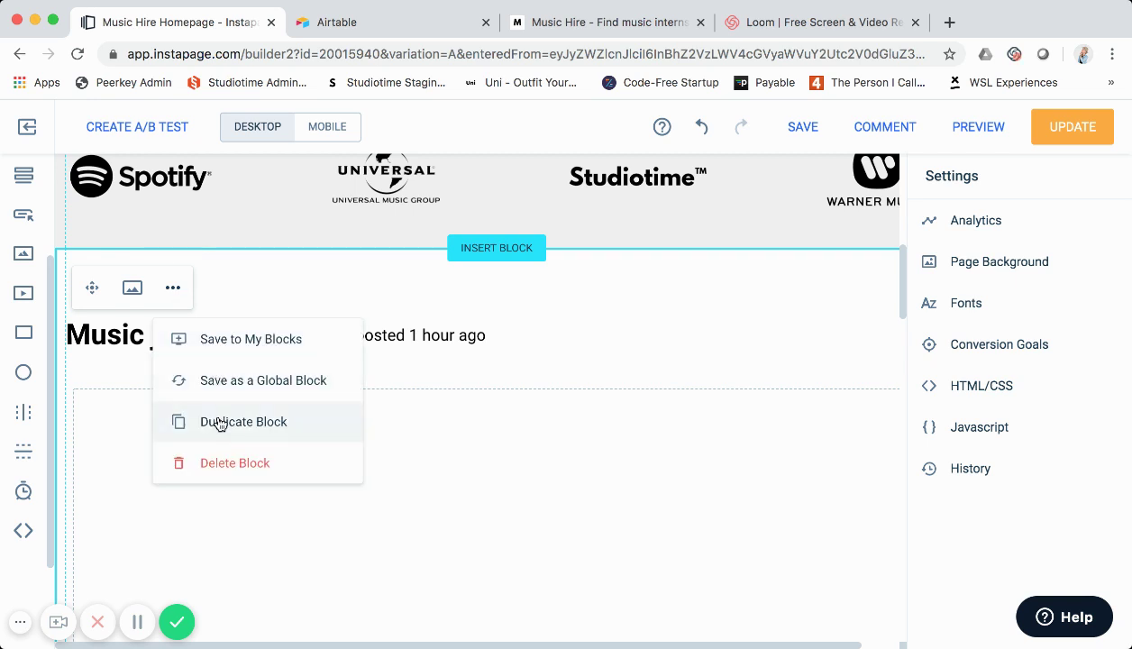
pyautogui.scroll(-10, 220, 424)
pyautogui.scroll(1, 222, 430)
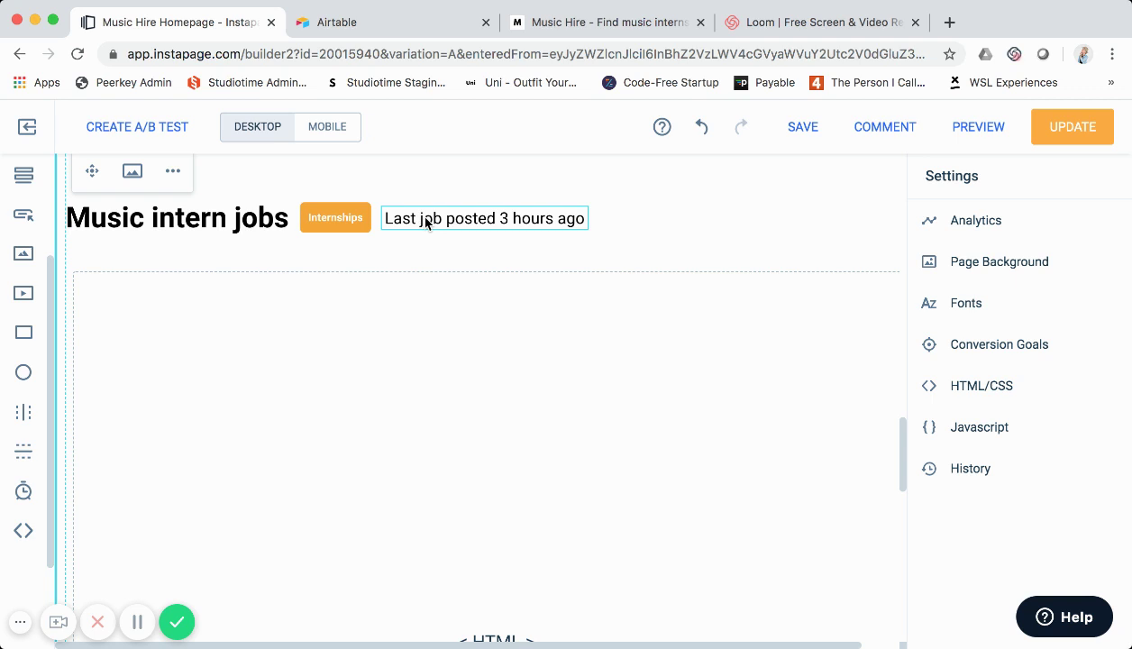
pyautogui.scroll(-2, 423, 326)
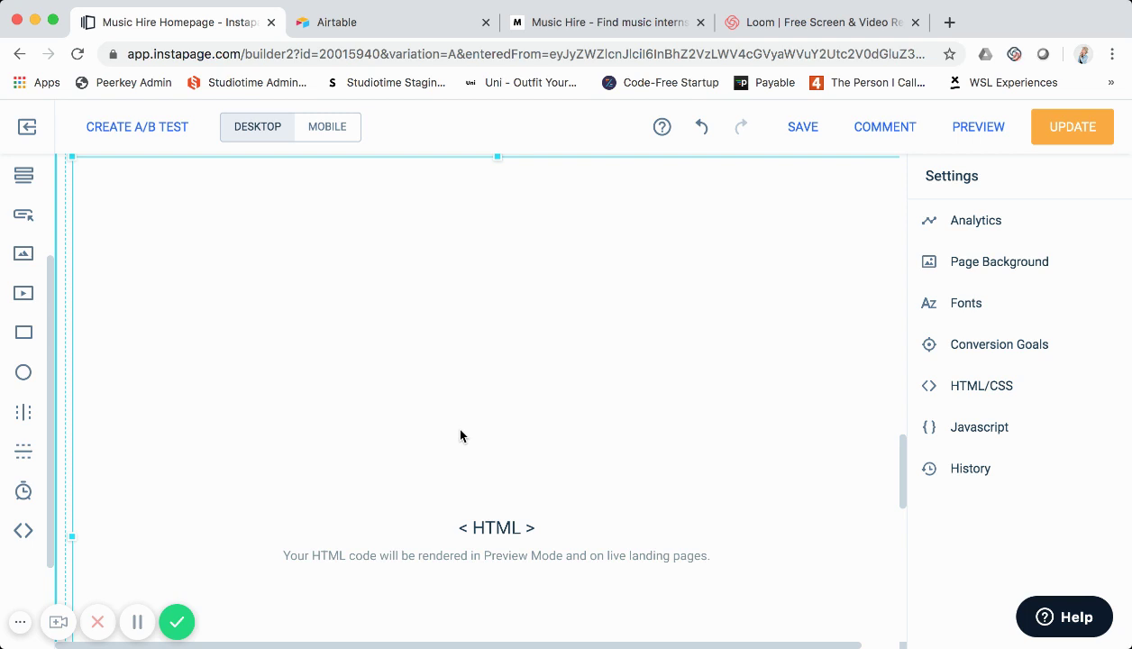
# - Switch to the live musichire.io page and compare the Music intern jobs and Music jobs embeds, continuing down to the newsletter and footer
pyautogui.click(562, 34)
pyautogui.scroll(-7, 590, 236)
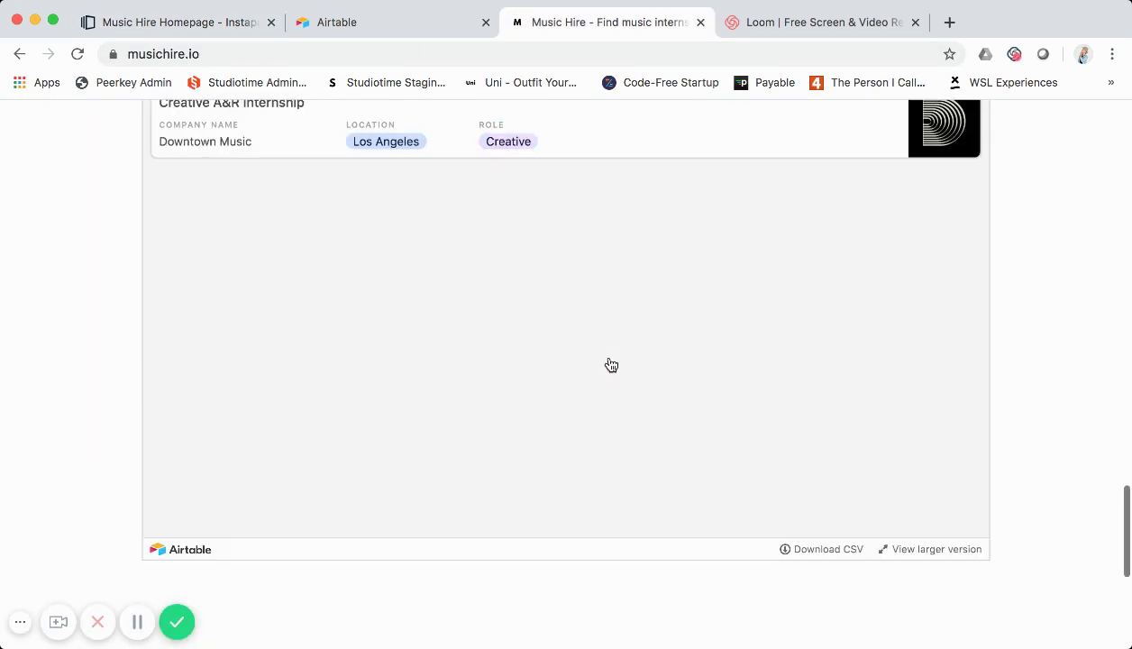
pyautogui.scroll(10, 611, 364)
pyautogui.scroll(-3, 612, 364)
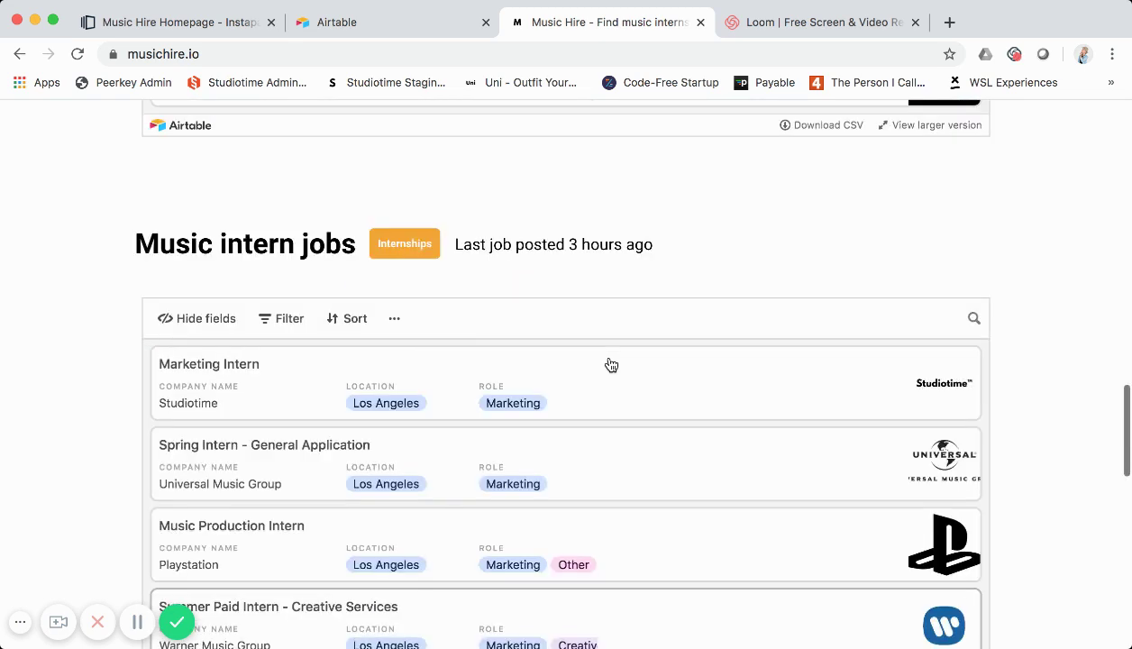
pyautogui.scroll(-8, 611, 364)
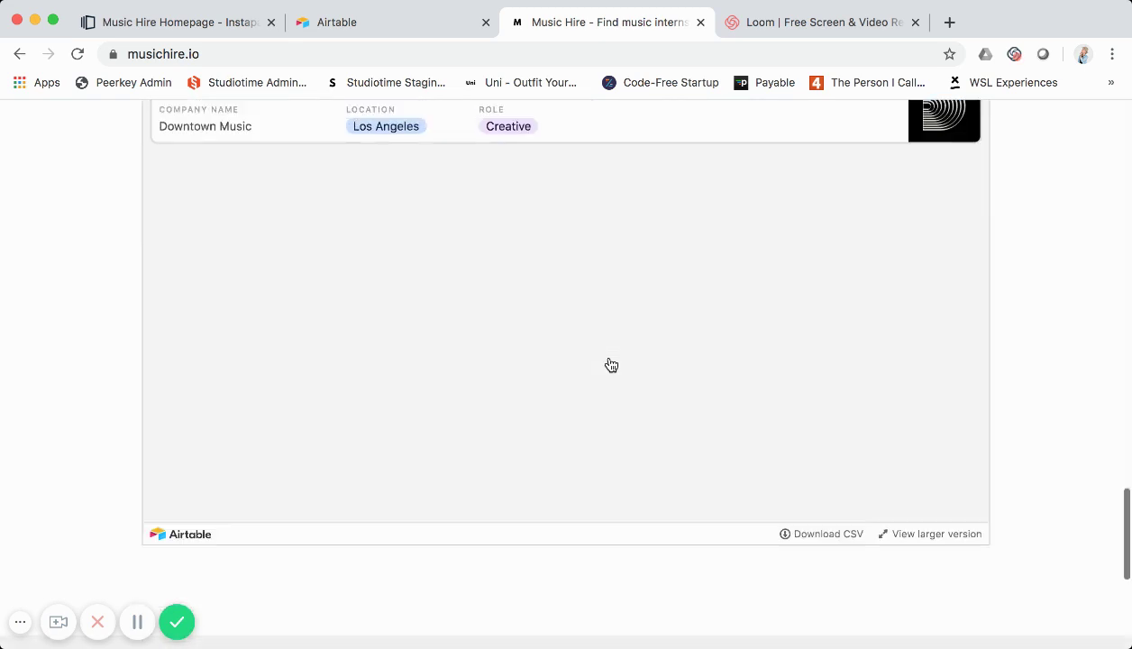
pyautogui.scroll(-2, 611, 364)
pyautogui.scroll(4, 612, 364)
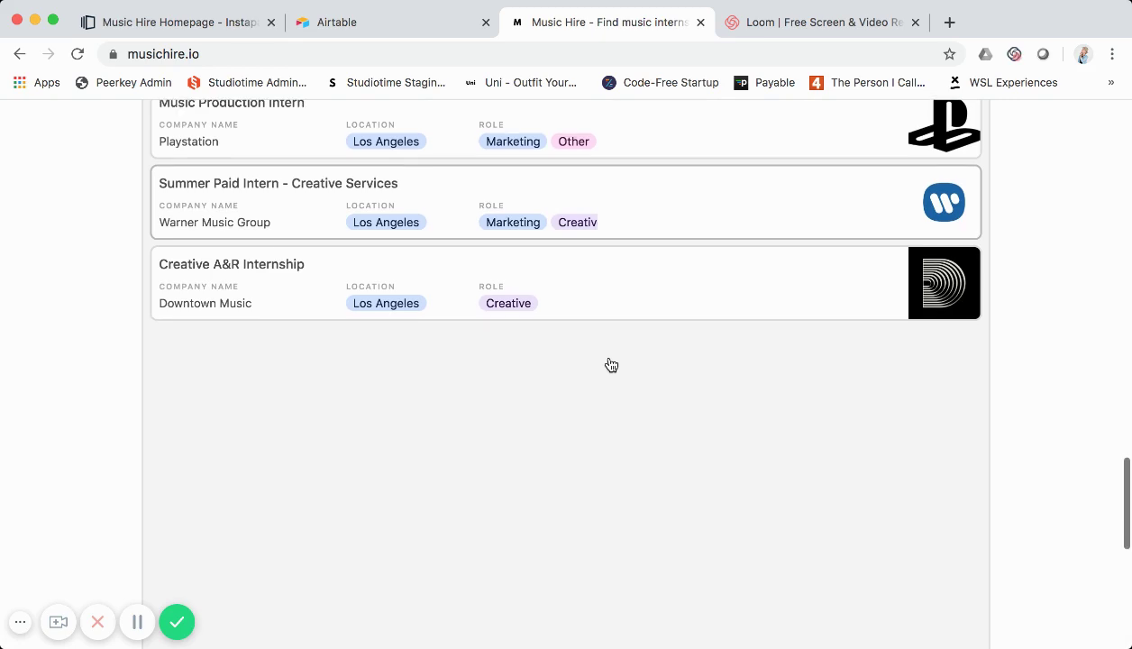
pyautogui.scroll(15, 594, 344)
pyautogui.scroll(-6, 594, 343)
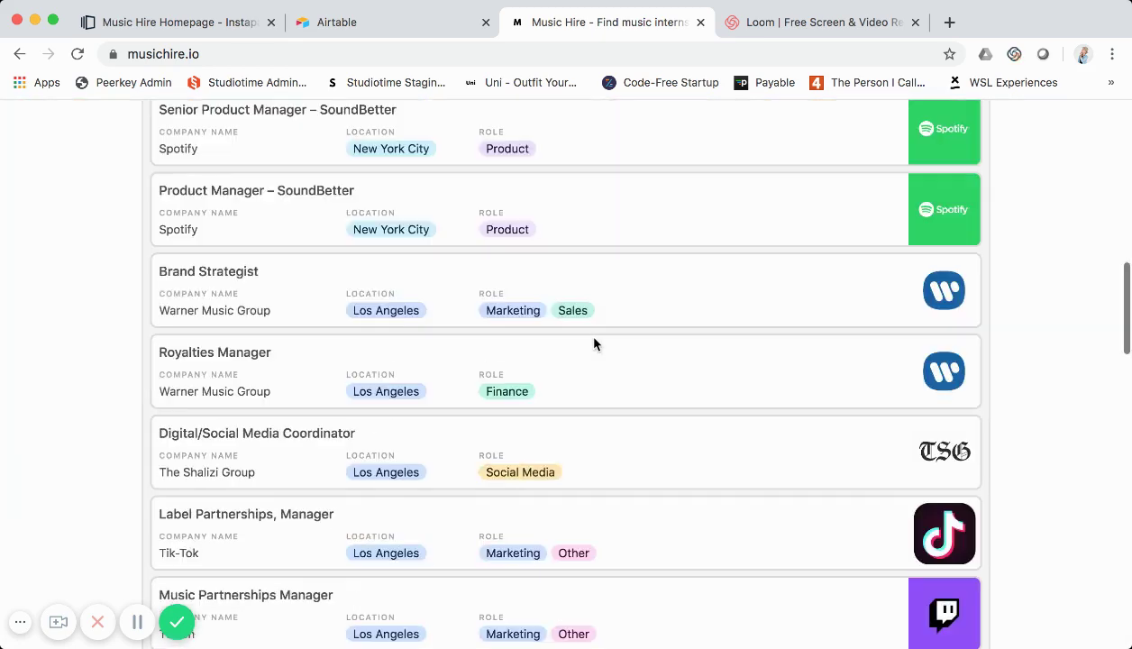
pyautogui.scroll(-6, 594, 343)
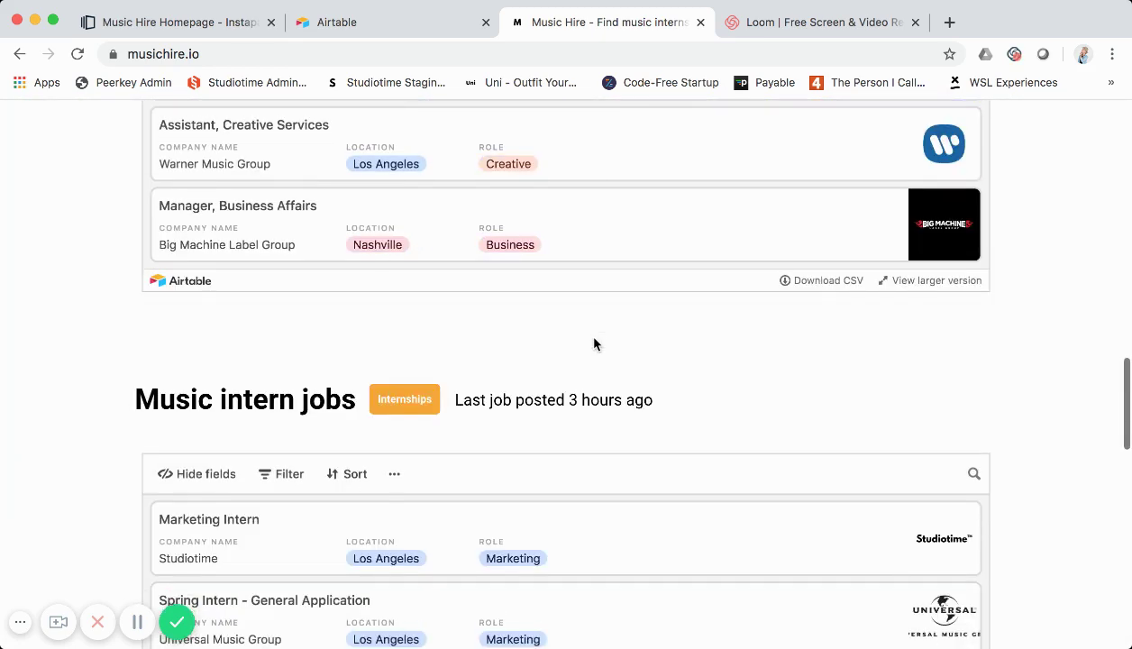
pyautogui.scroll(-10, 595, 344)
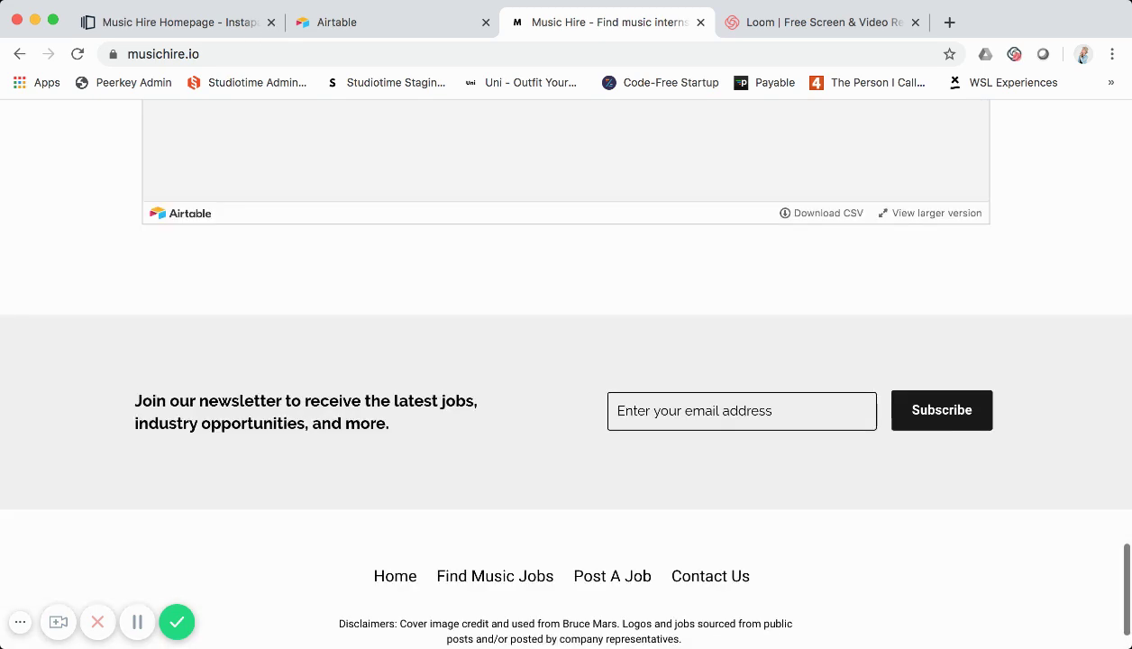
# - Return to the Instapage builder and inspect the newsletter block and its "Join our newsletter" text
pyautogui.click(220, 28)
pyautogui.scroll(-5, 242, 267)
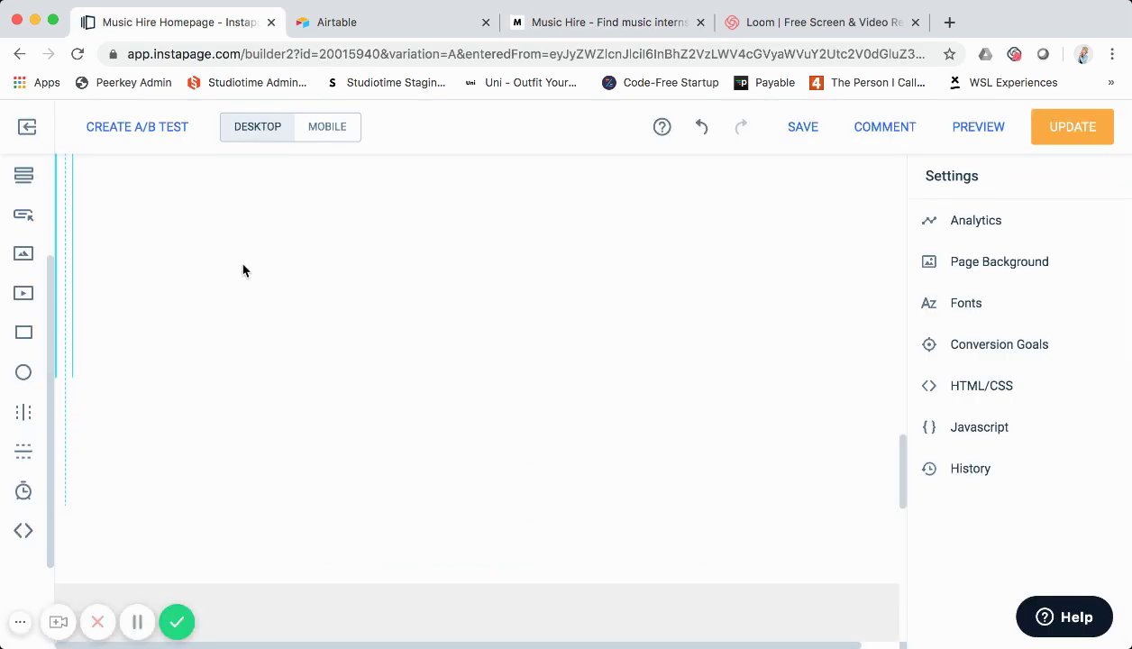
pyautogui.scroll(-3, 257, 369)
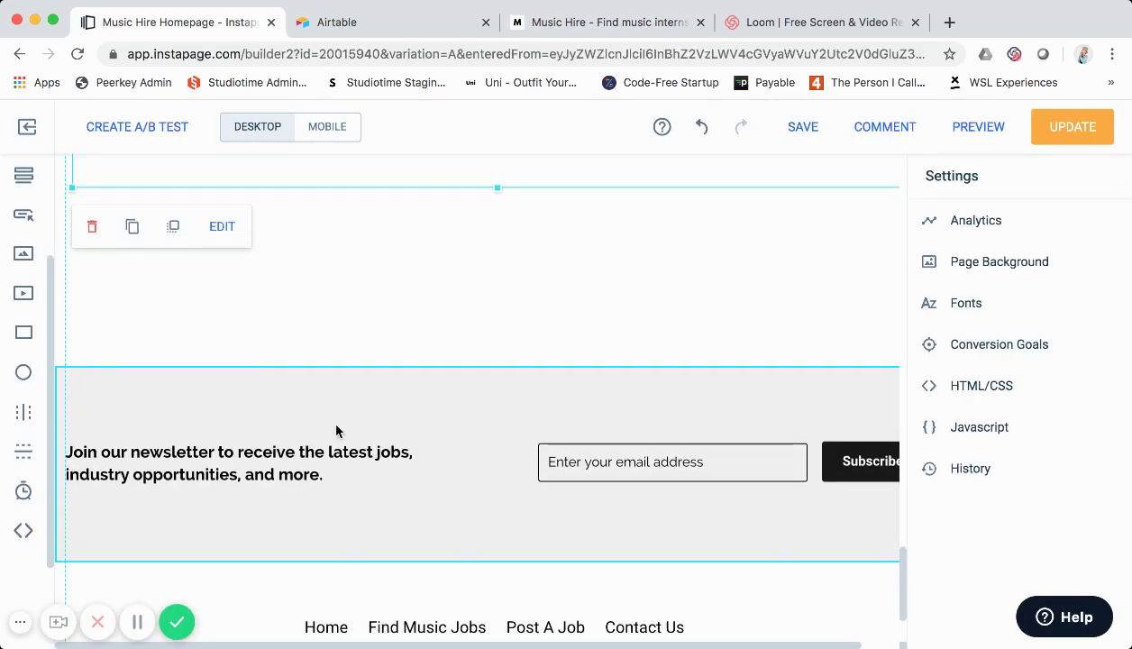
pyautogui.click(272, 436)
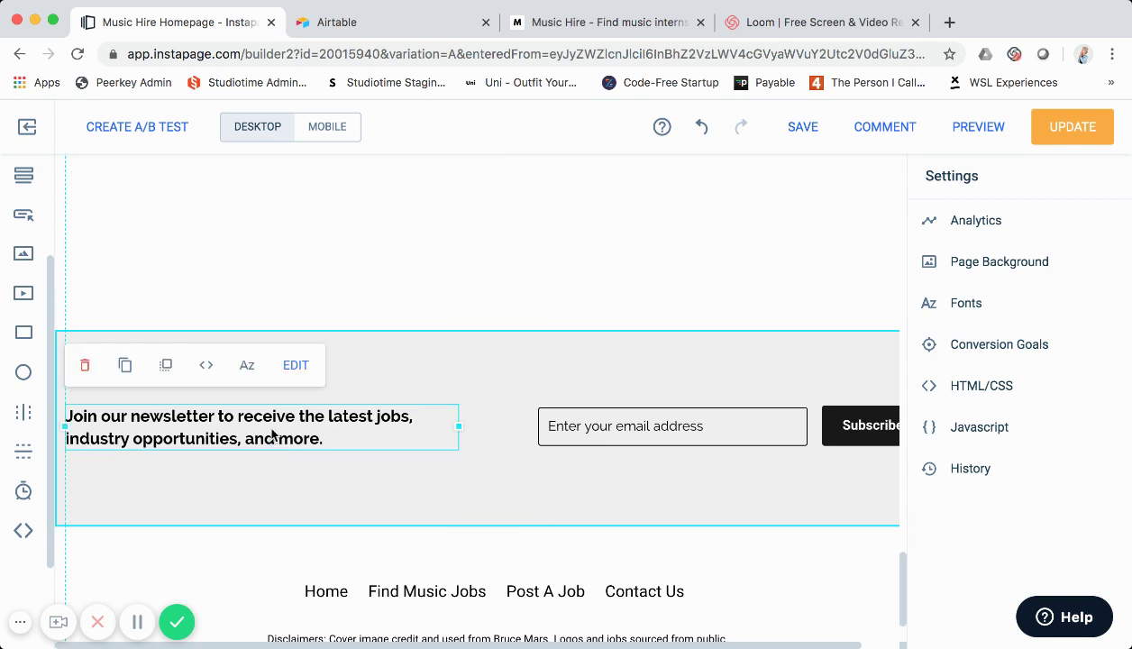
pyautogui.click(344, 365)
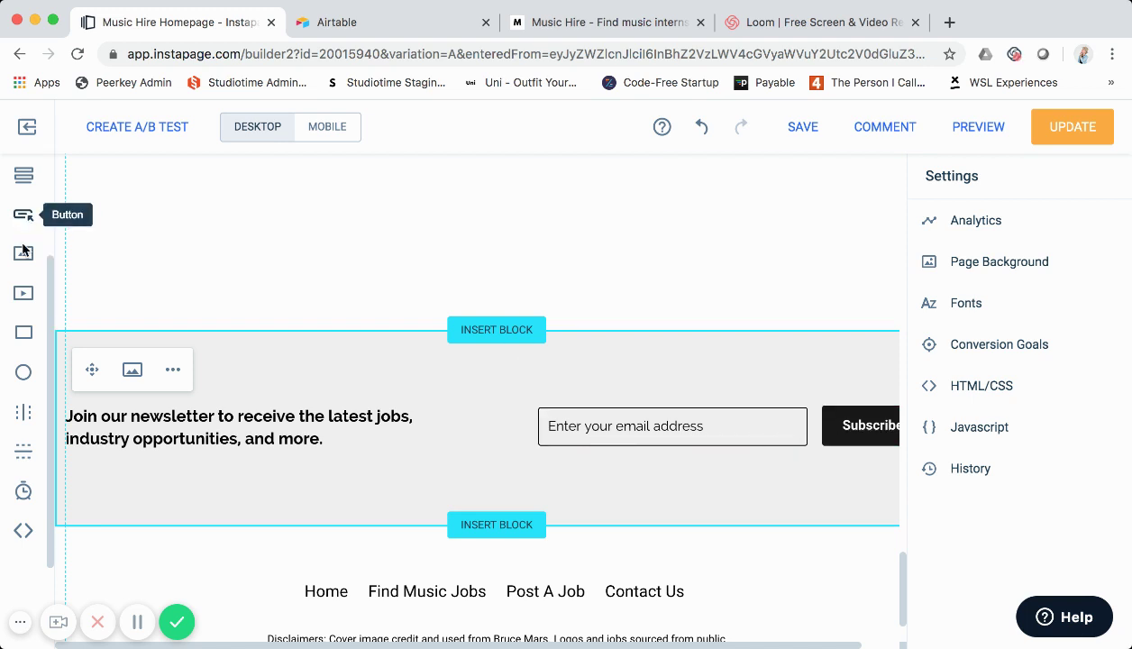
# - Place a Form element in the newsletter block, open its form settings, and delete the trial form
pyautogui.scroll(3, 24, 215)
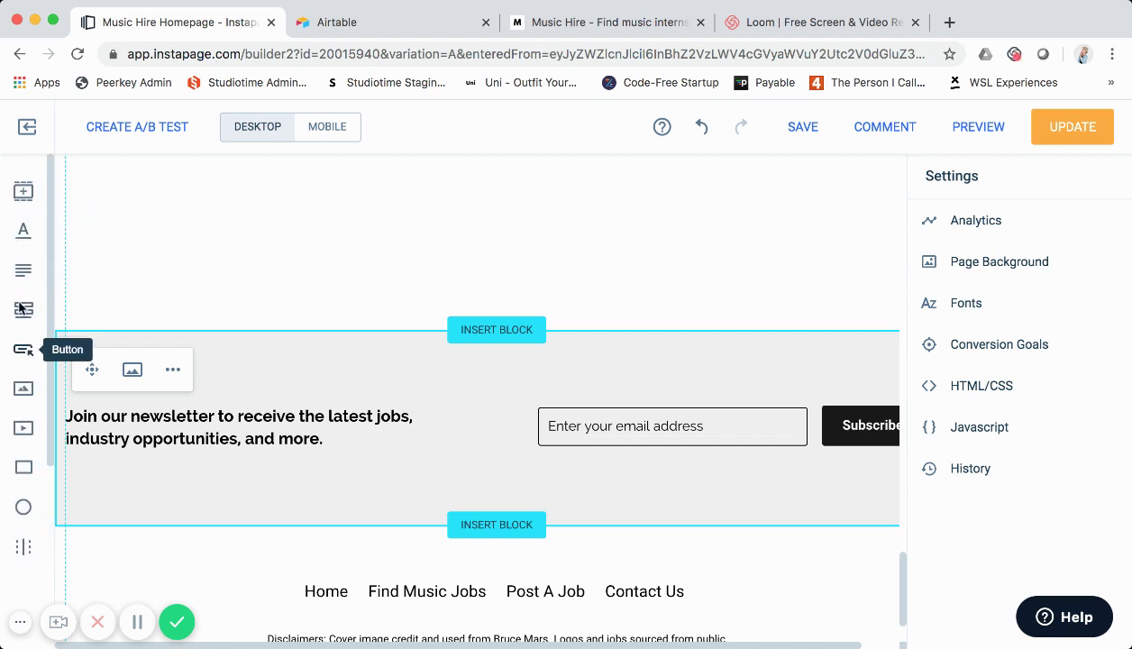
pyautogui.scroll(-1, 24, 289)
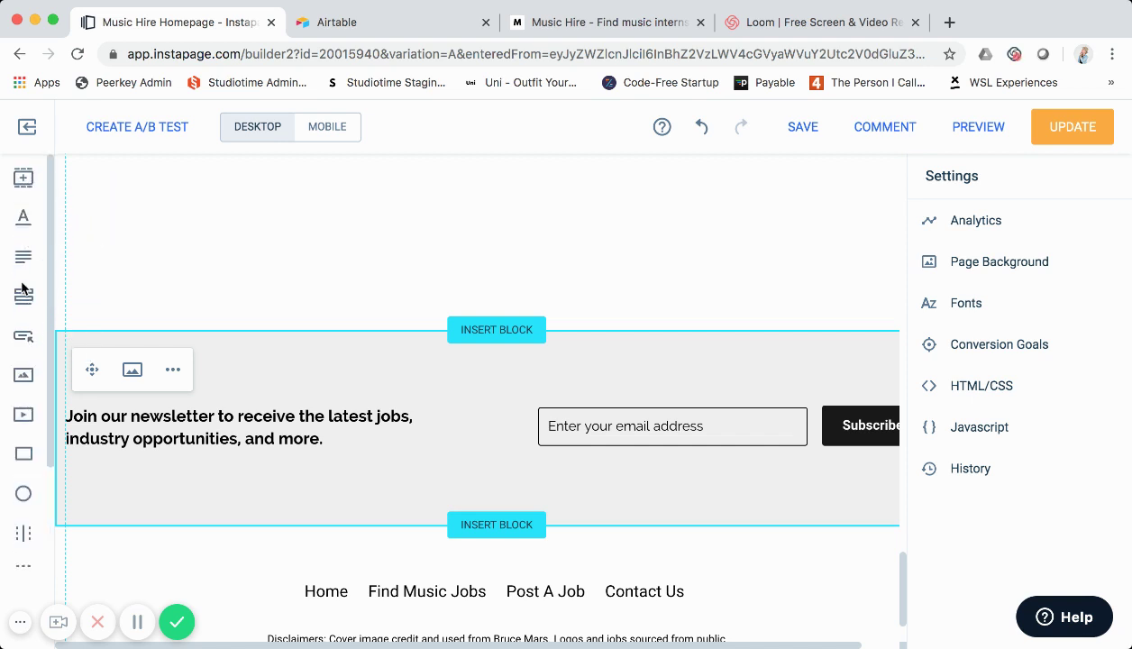
pyautogui.scroll(-3, 23, 288)
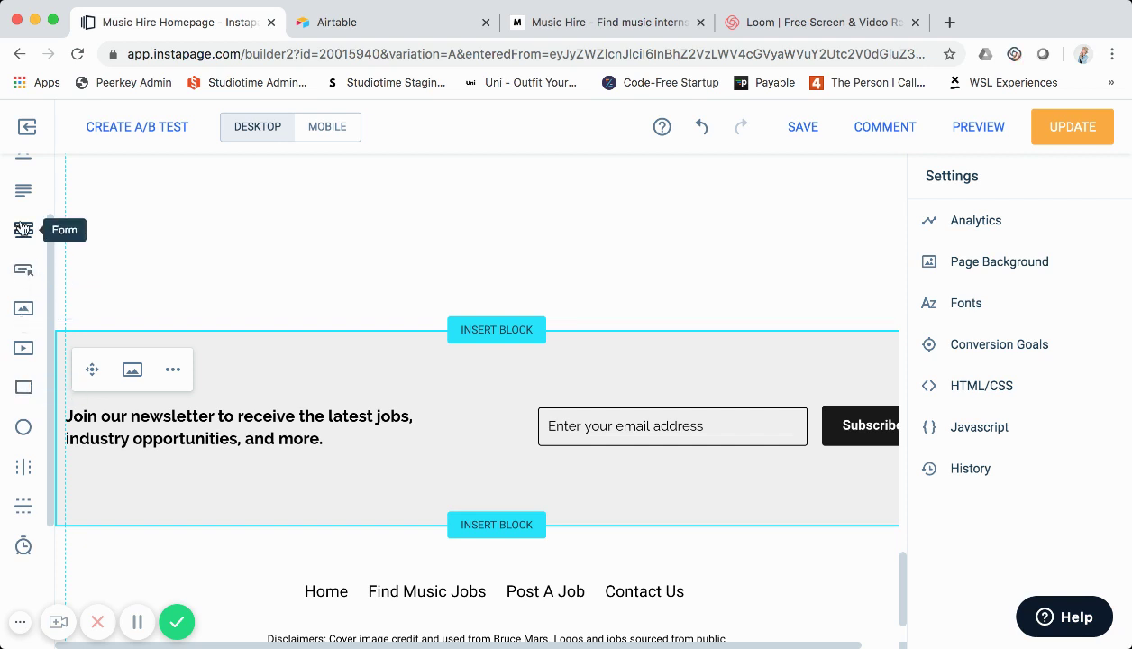
pyautogui.moveTo(24, 230); pyautogui.dragTo(390, 391)
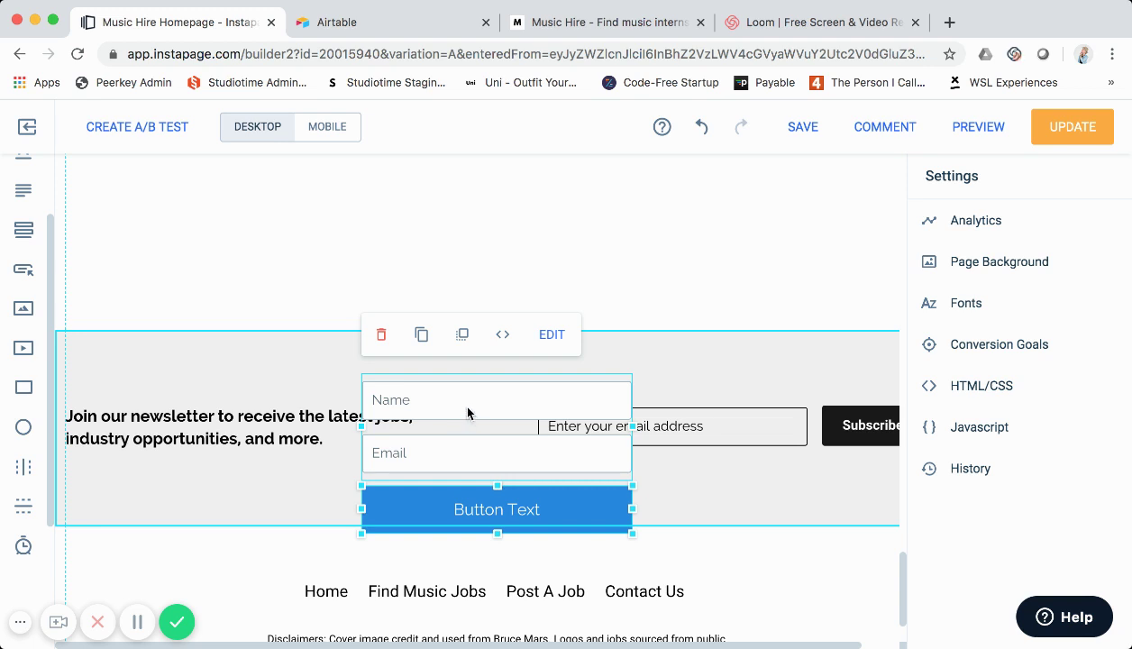
pyautogui.doubleClick(614, 414)
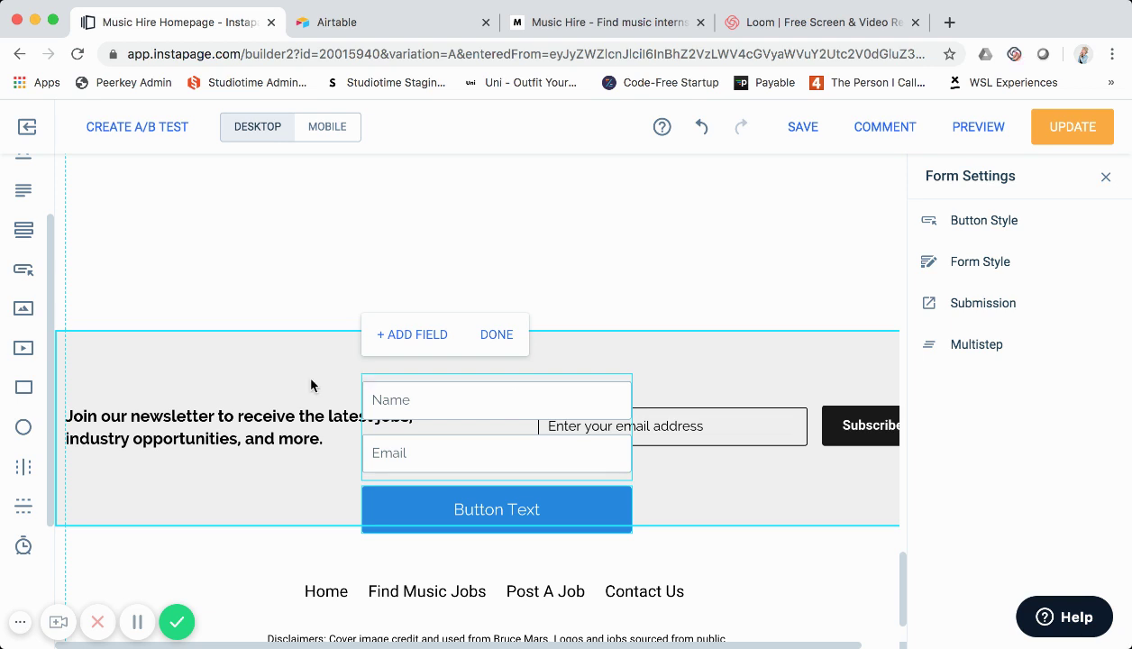
pyautogui.press('Escape')
pyautogui.press('Delete')
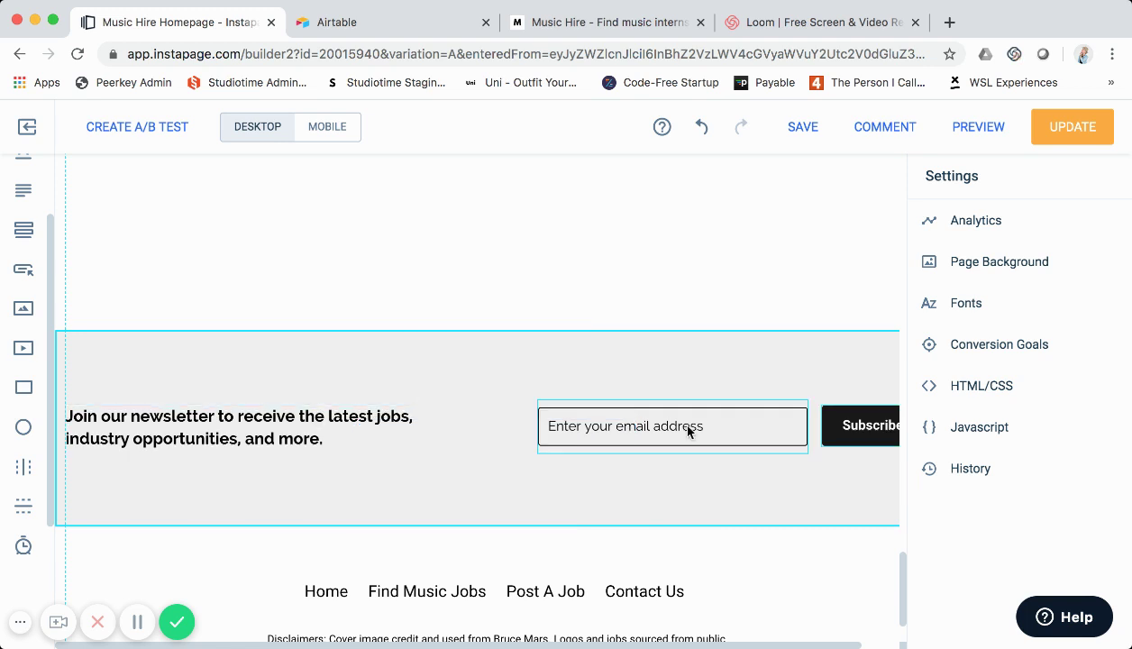
# - Examine the newsletter block's existing email field and Subscribe button across the full block width
pyautogui.scroll(-2, 306, 424)
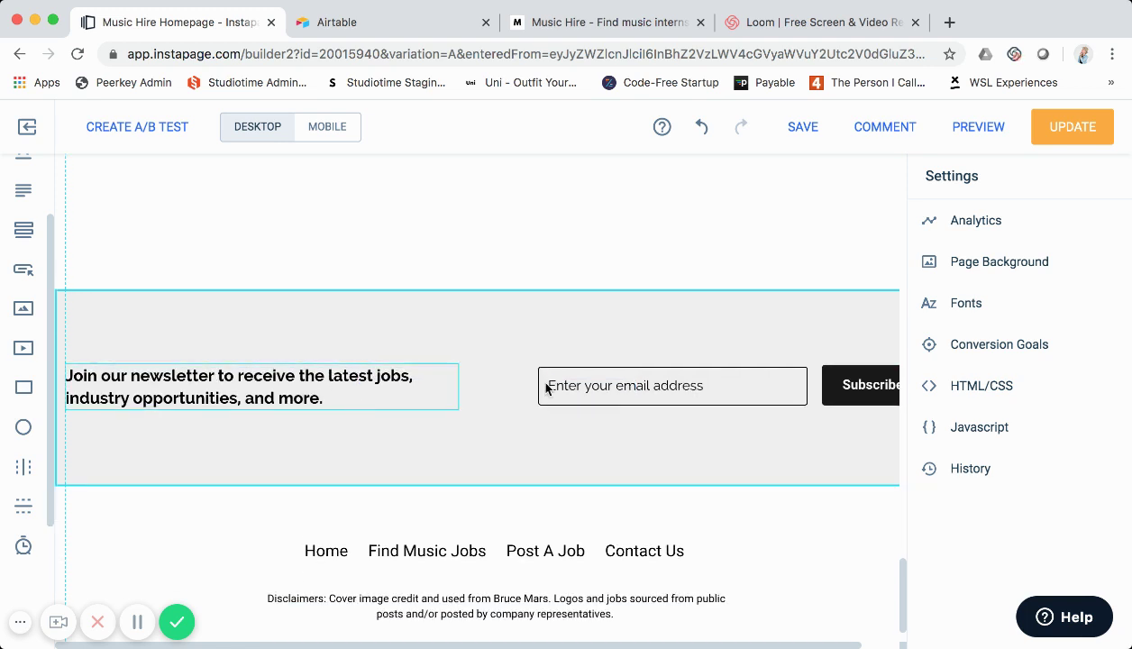
pyautogui.hscroll(4, 608, 391)
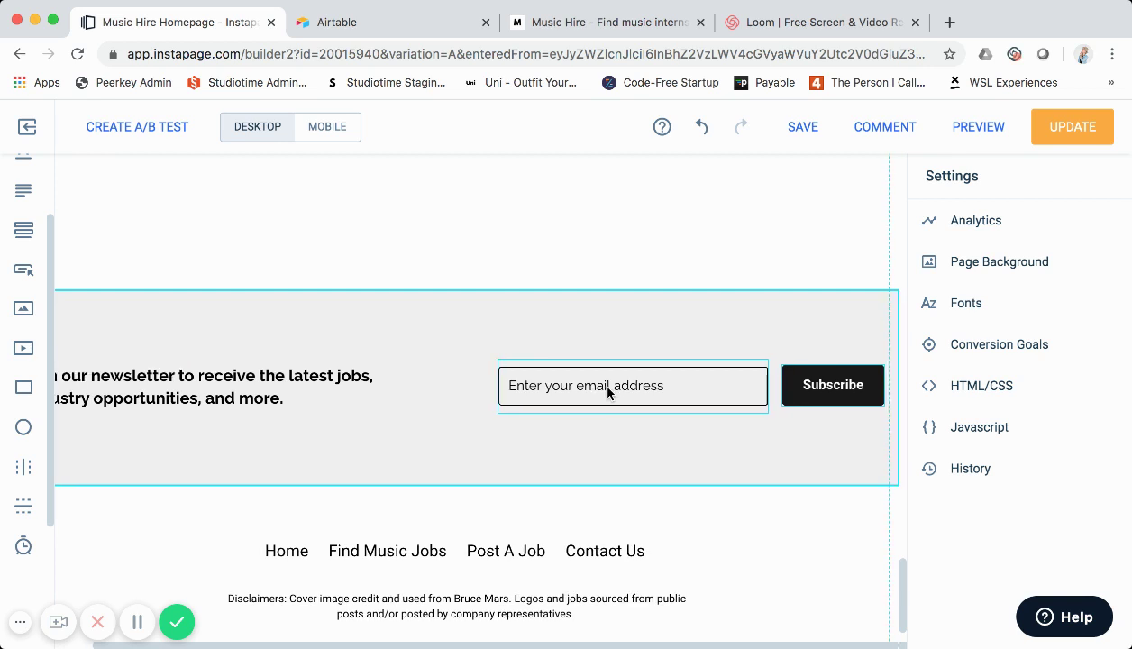
pyautogui.hscroll(-4, 608, 392)
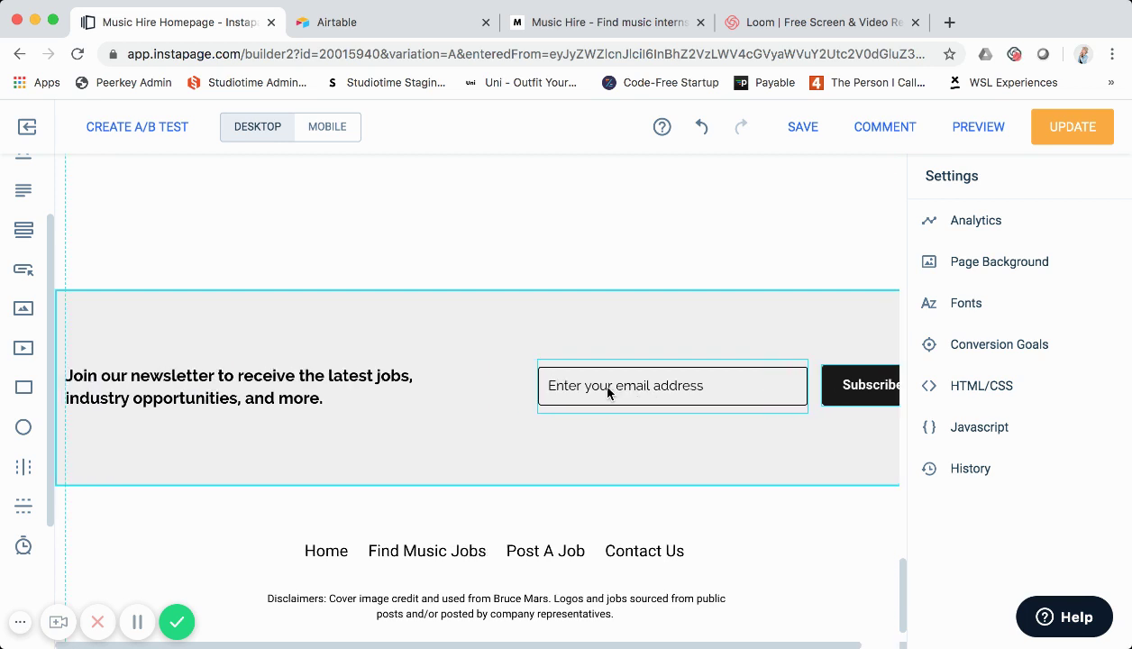
# - Open the newsletter block's additional options to view its save, global block and duplicate choices
pyautogui.scroll(-1, 608, 391)
pyautogui.scroll(-2, 559, 392)
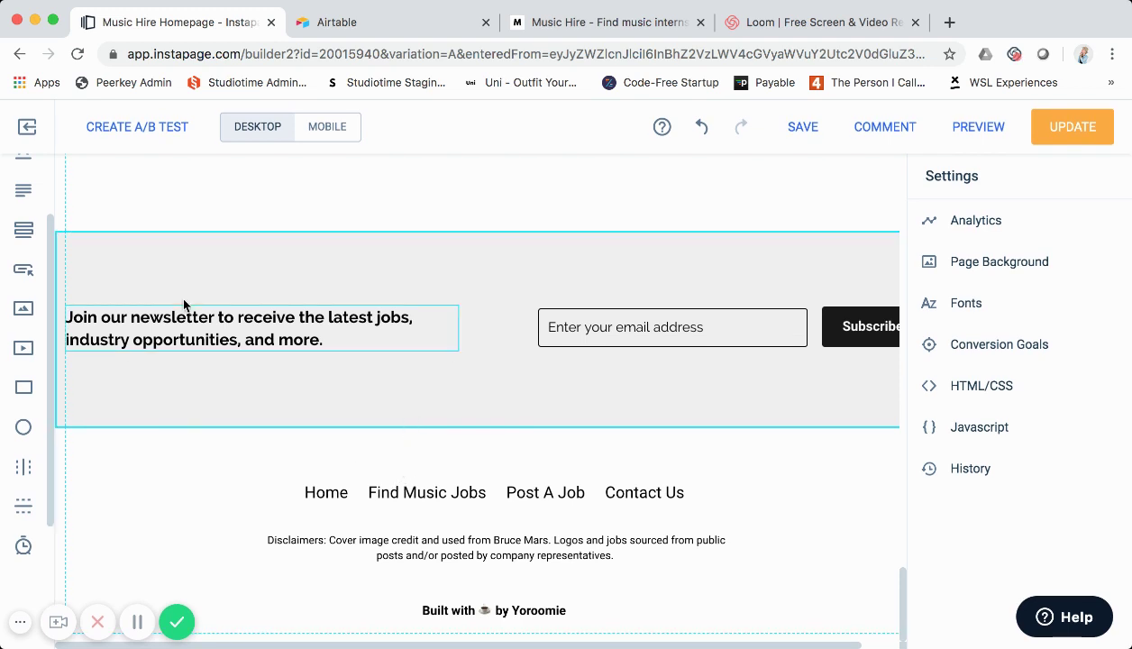
pyautogui.click(185, 276)
pyautogui.click(173, 270)
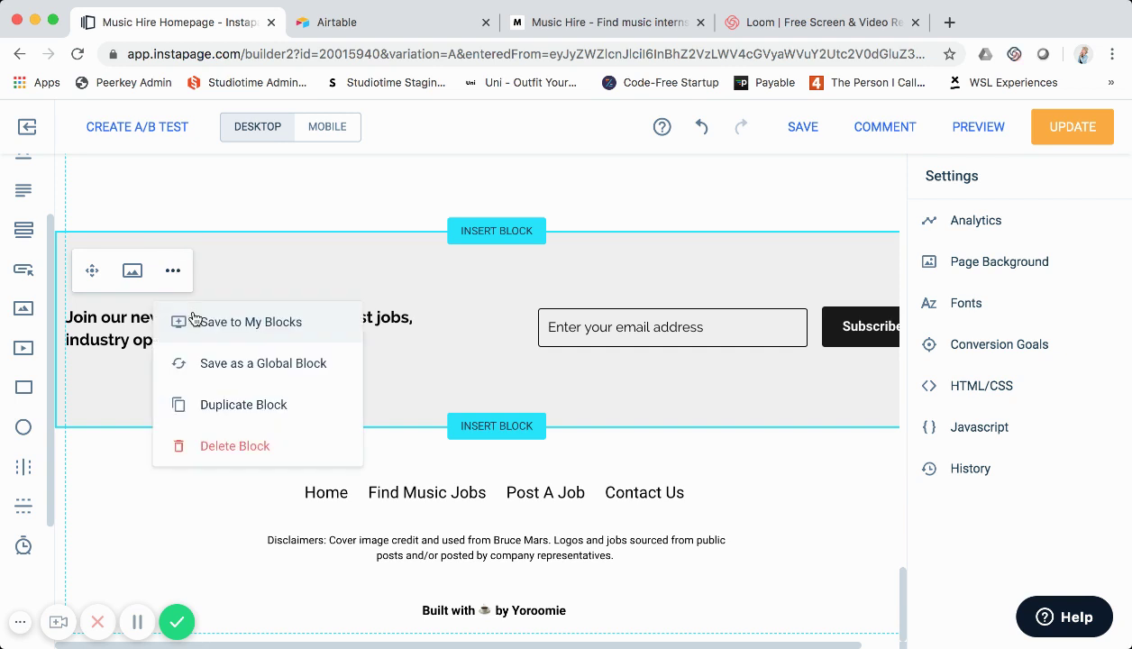
# - Select the footer block and open its navigation links text for editing
pyautogui.click(215, 552)
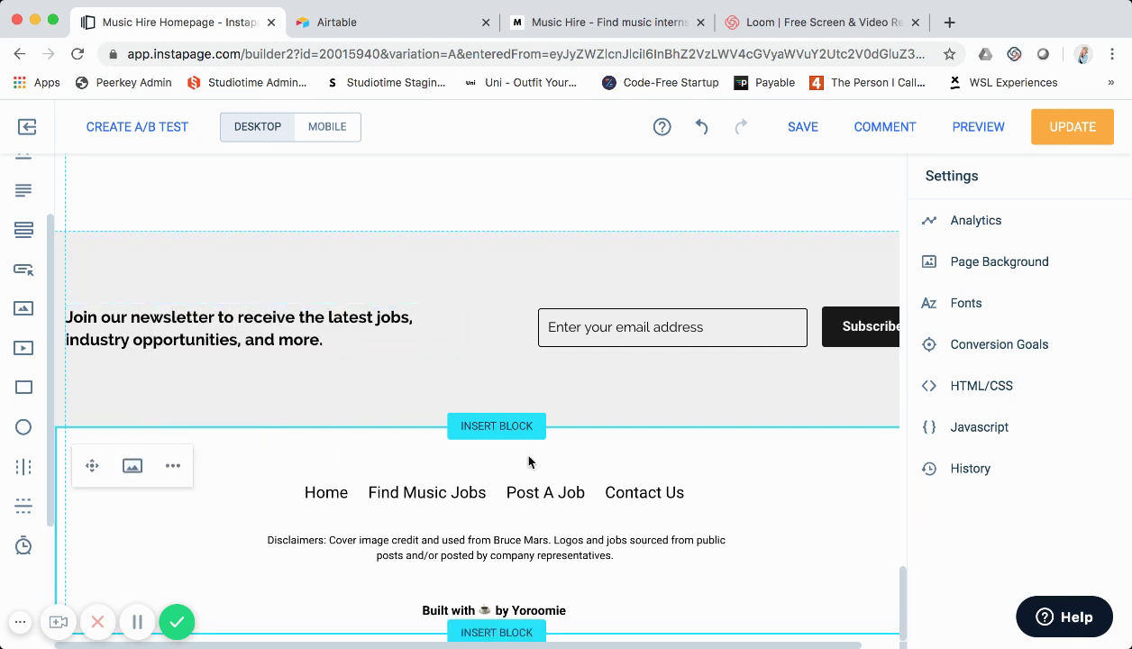
pyautogui.click(458, 495)
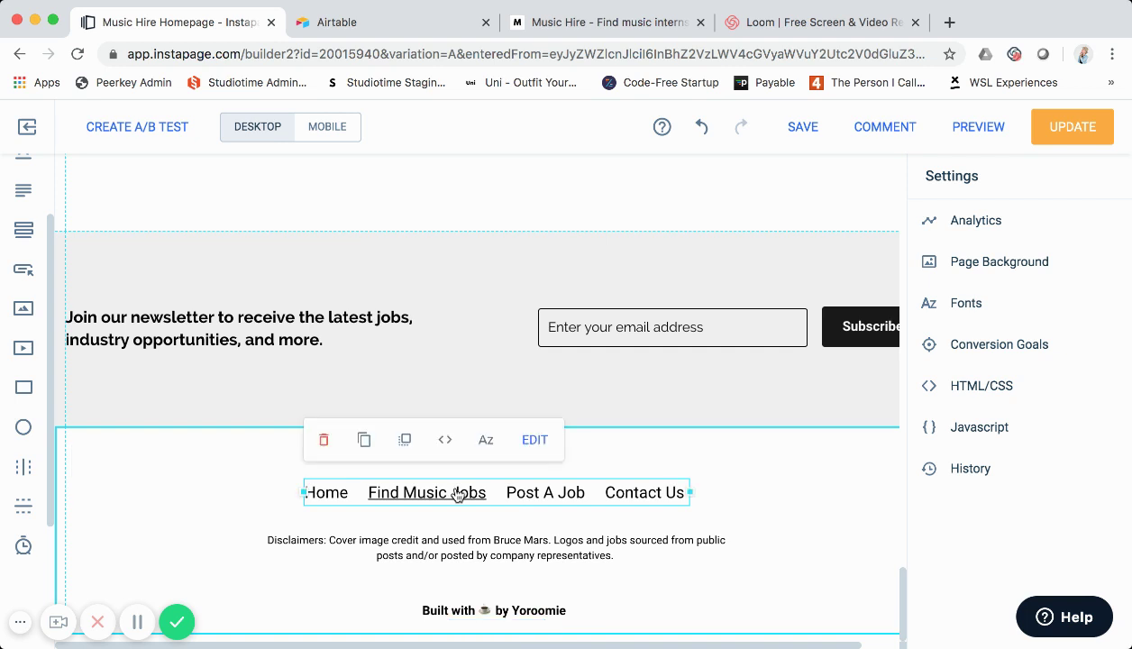
pyautogui.click(457, 495)
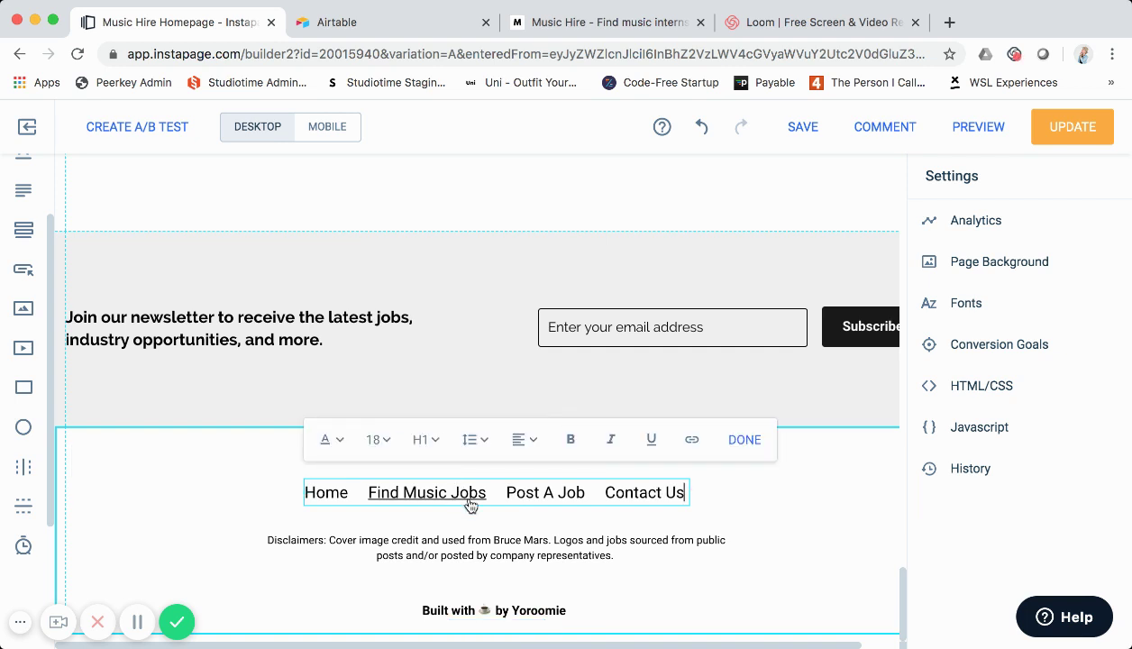
# - Examine the homepage's header links, hero section and the Music jobs HTML embed in the builder
pyautogui.scroll(8, 465, 500)
pyautogui.scroll(6, 469, 505)
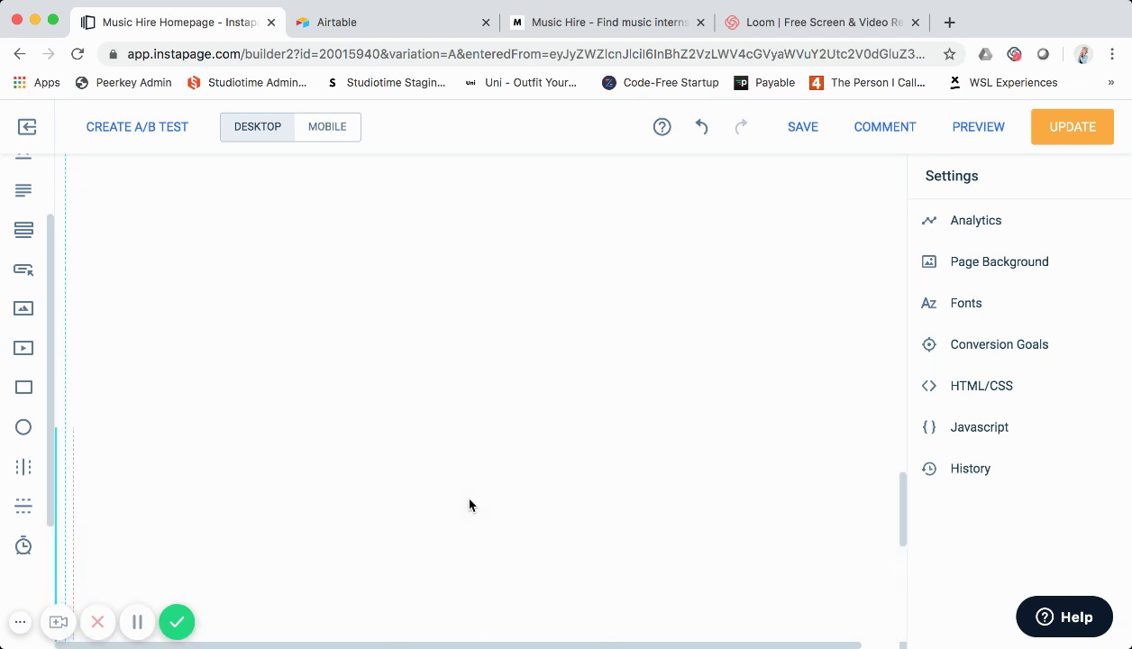
pyautogui.scroll(2, 469, 505)
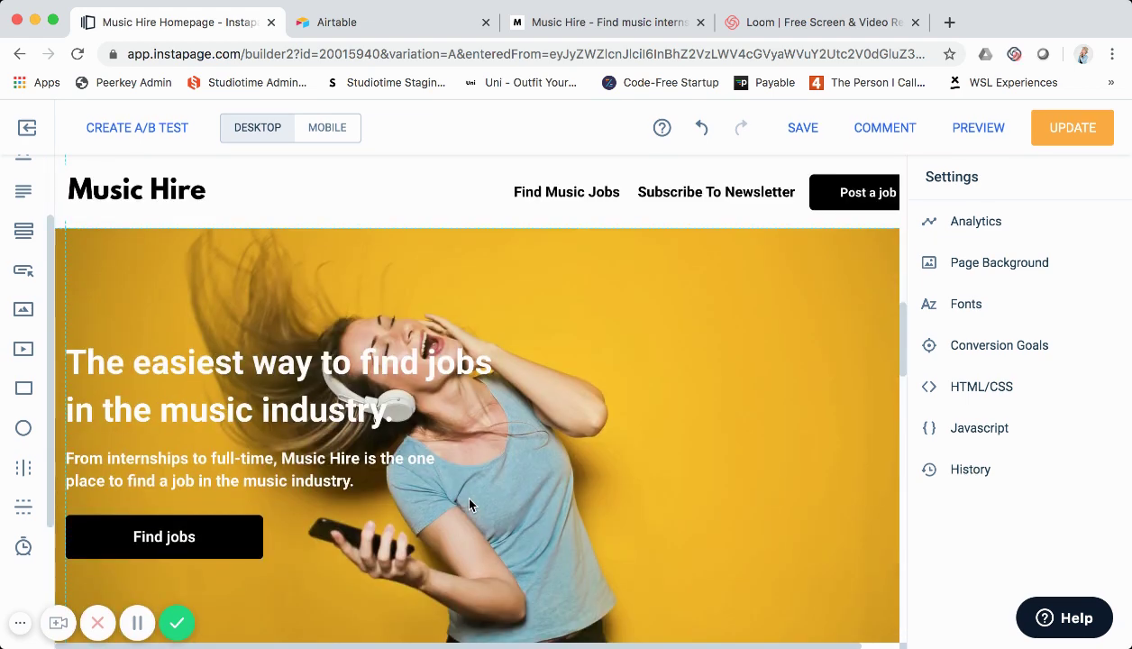
pyautogui.scroll(-3, 457, 466)
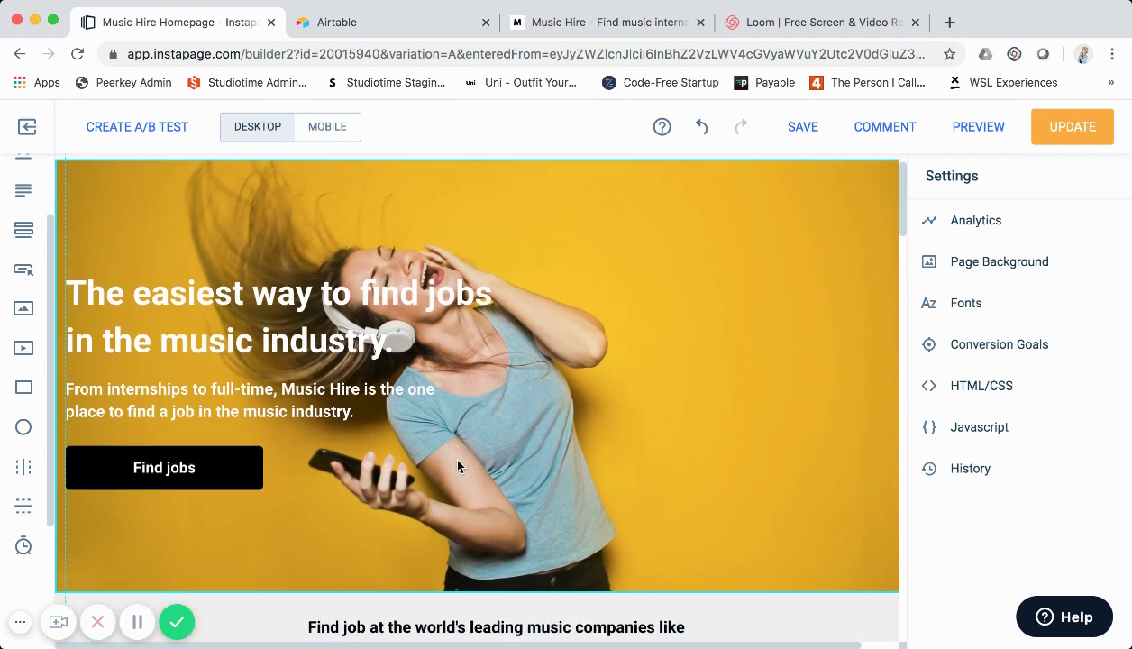
pyautogui.scroll(4, 457, 466)
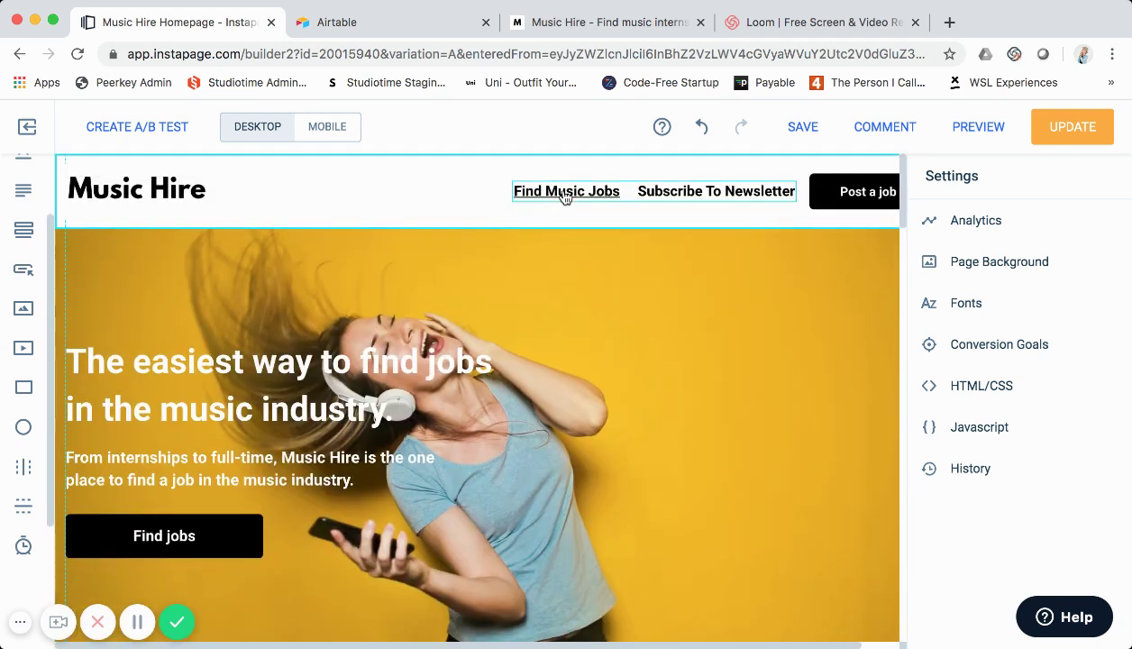
pyautogui.scroll(-1, 578, 339)
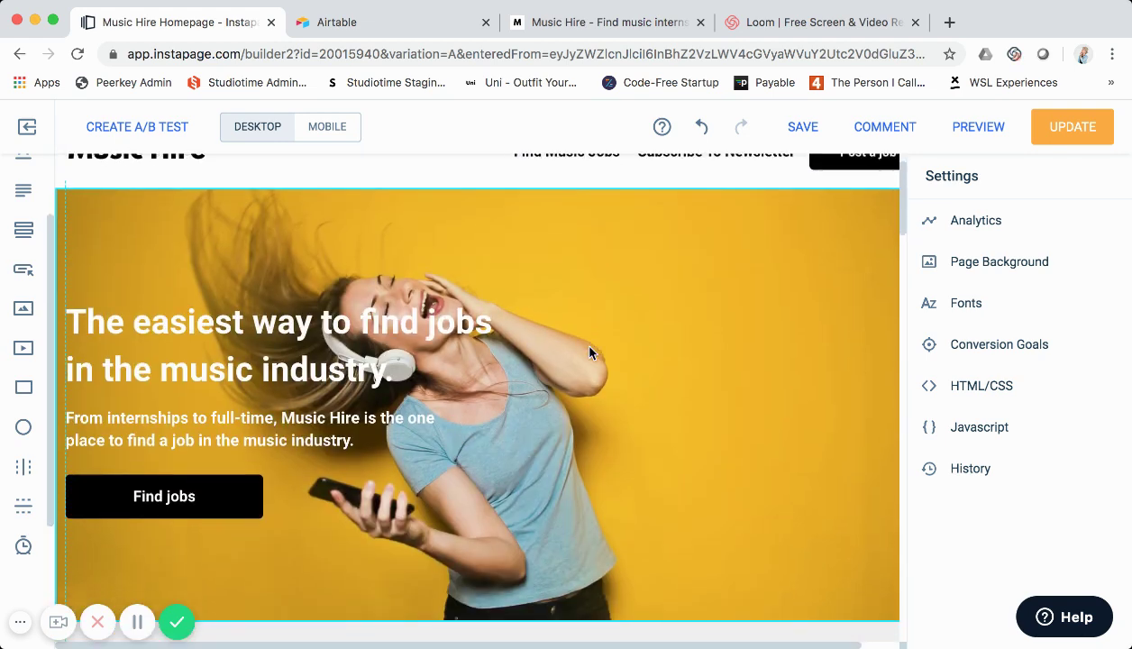
pyautogui.scroll(1, 578, 339)
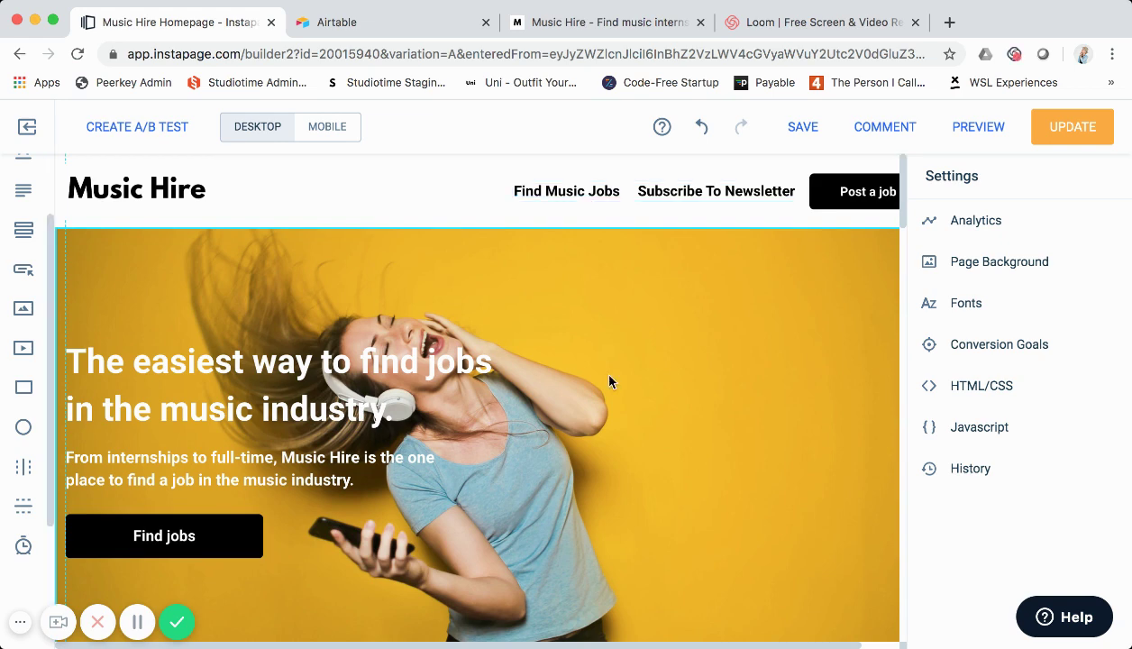
pyautogui.scroll(-15, 609, 384)
pyautogui.scroll(-4, 614, 399)
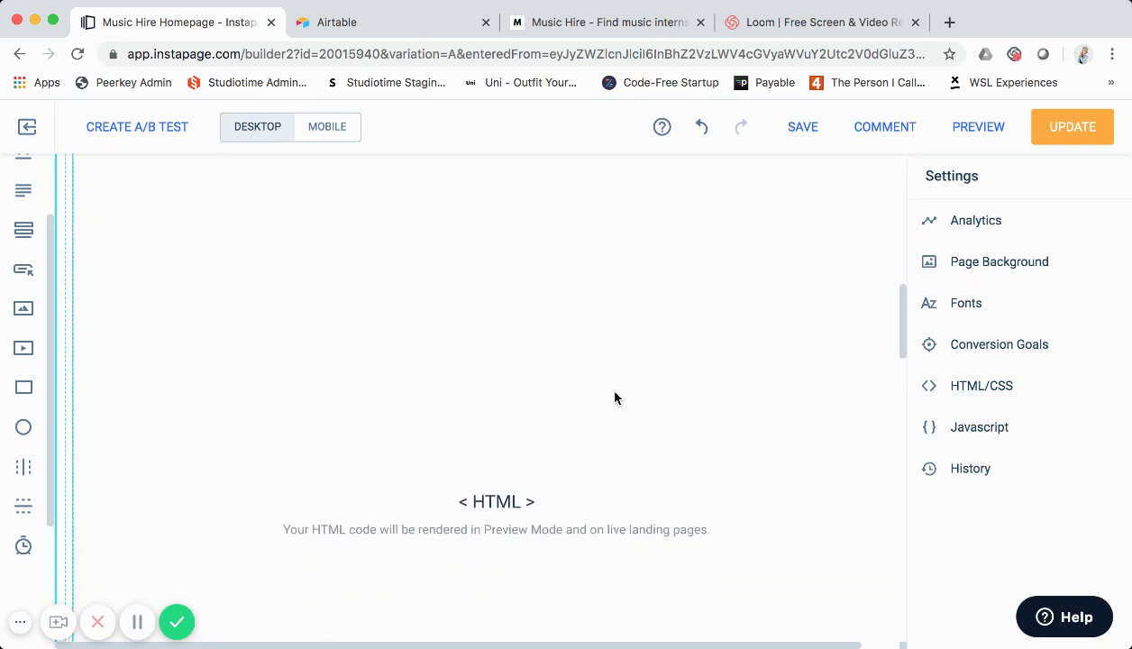
pyautogui.scroll(1, 614, 400)
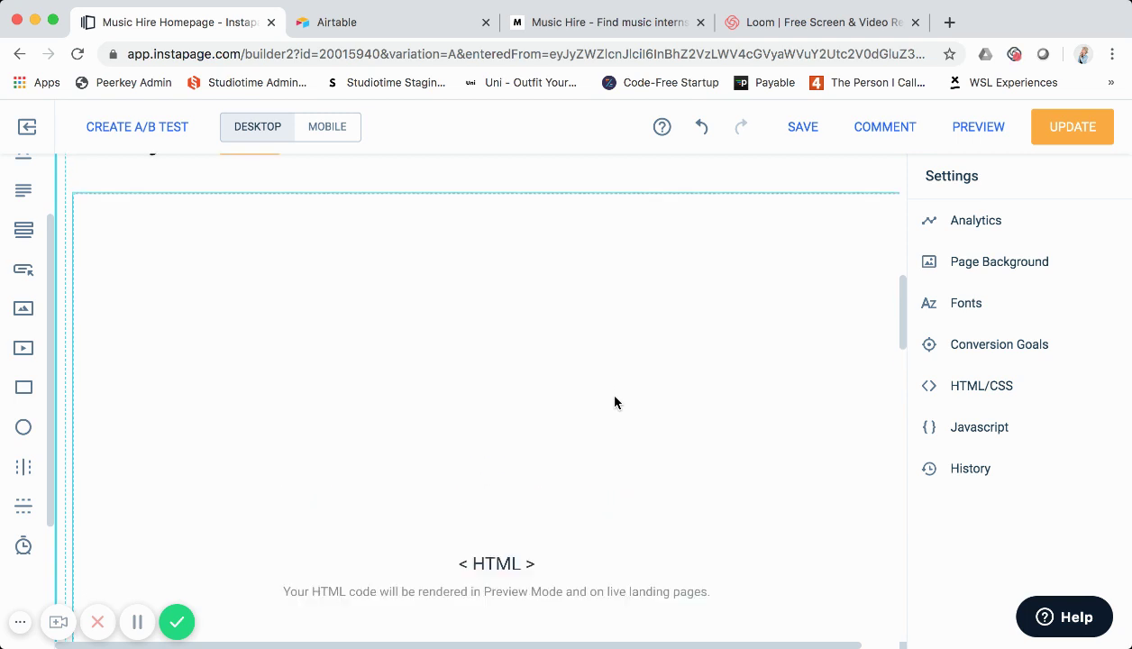
# - Switch to the live musichire.io page and follow the hero's Find jobs button to the Music jobs section
pyautogui.press('super+3')
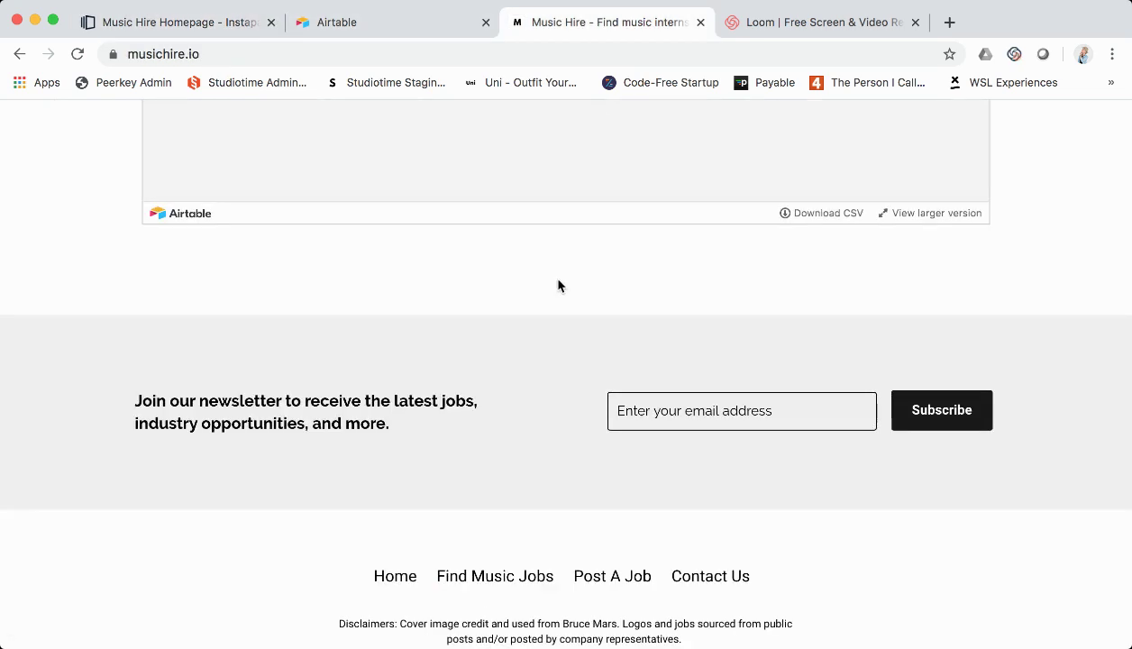
pyautogui.scroll(10, 559, 286)
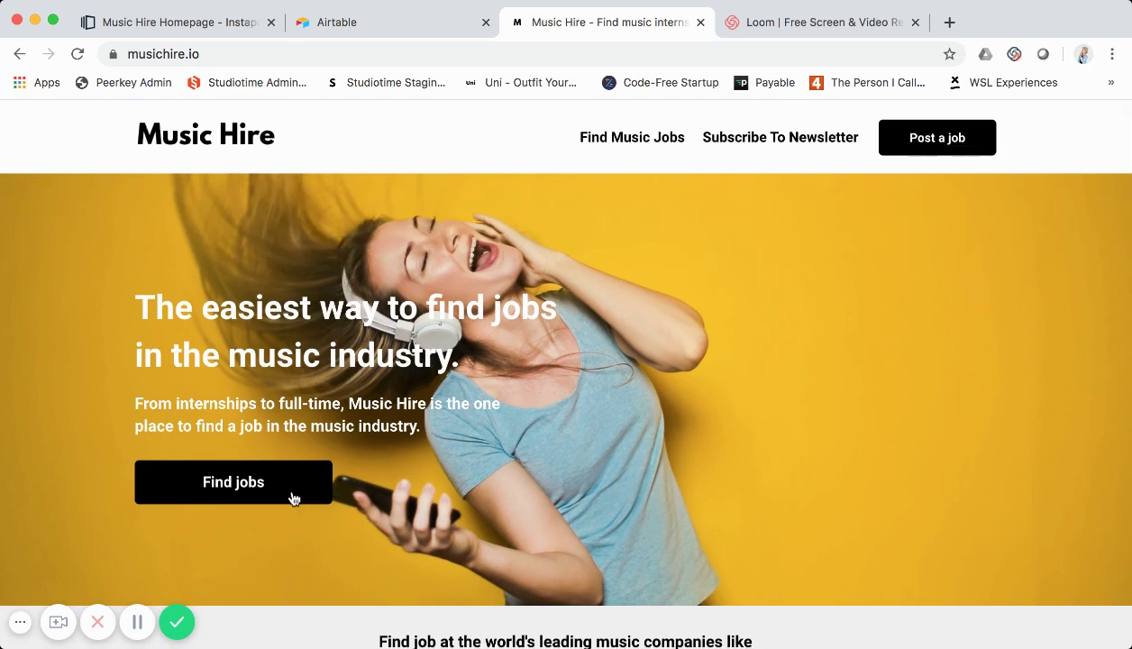
pyautogui.click(279, 489)
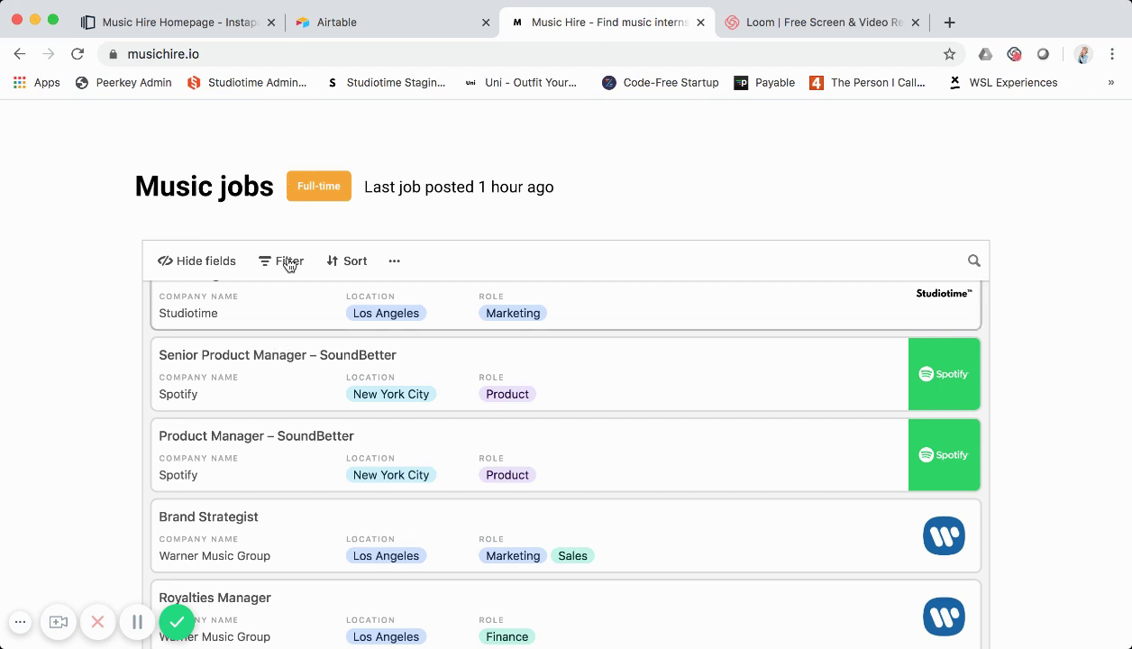
pyautogui.scroll(3, 285, 236)
pyautogui.scroll(-2, 281, 207)
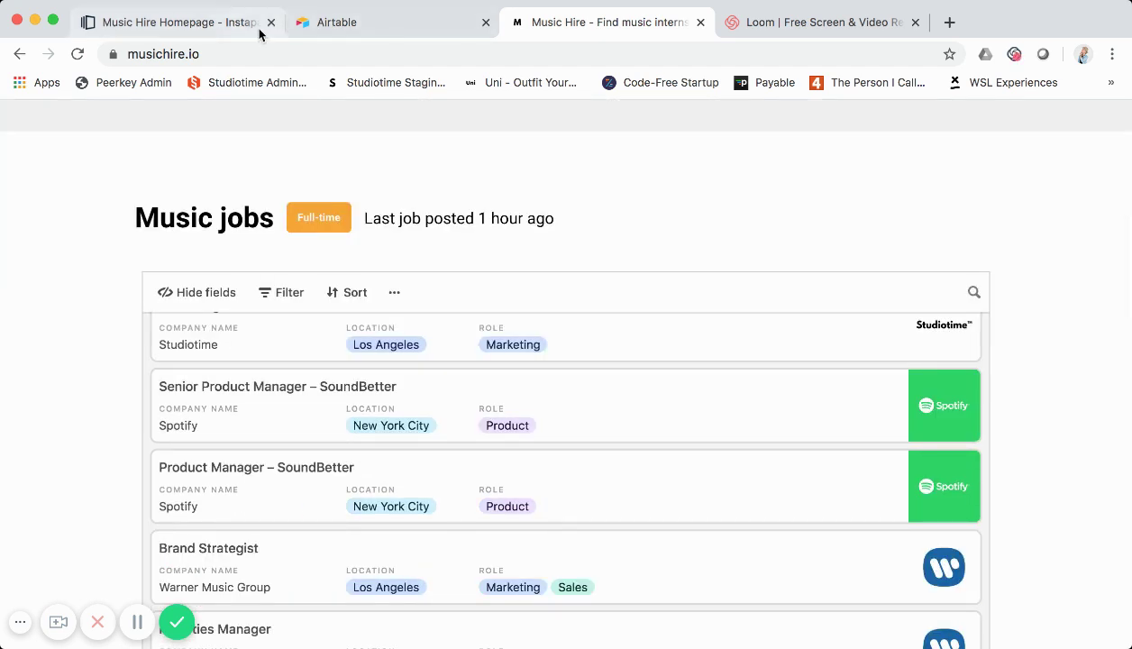
# - Test the live header's Find Music Jobs, Subscribe To Newsletter and Post a job links
pyautogui.scroll(8, 534, 352)
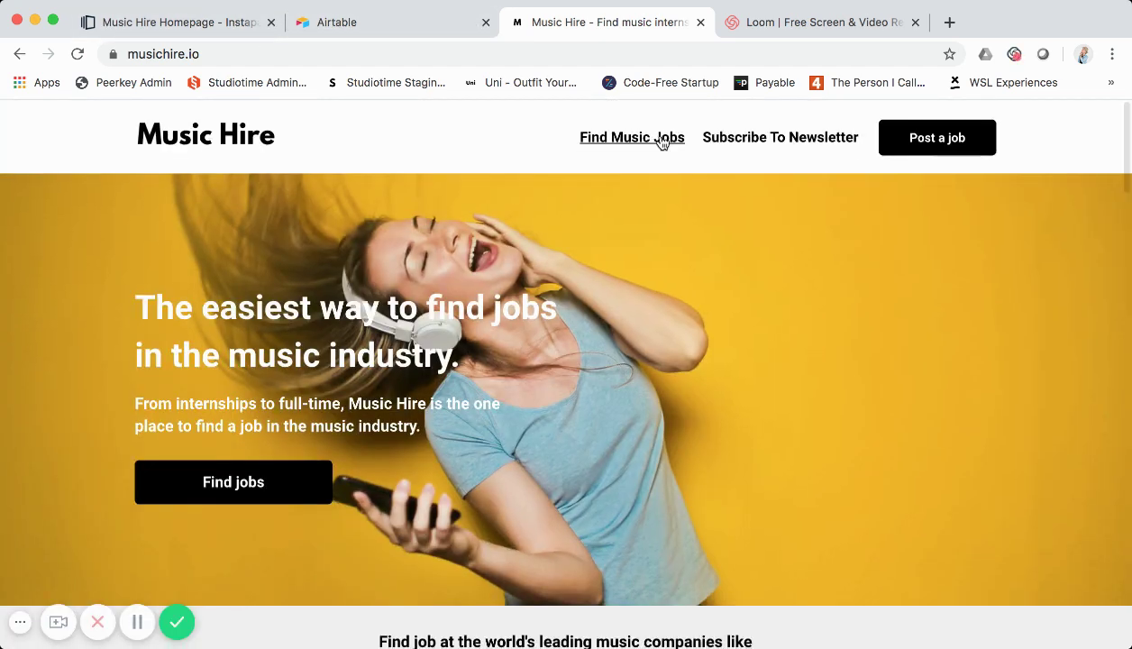
pyautogui.click(662, 140)
pyautogui.scroll(6, 721, 271)
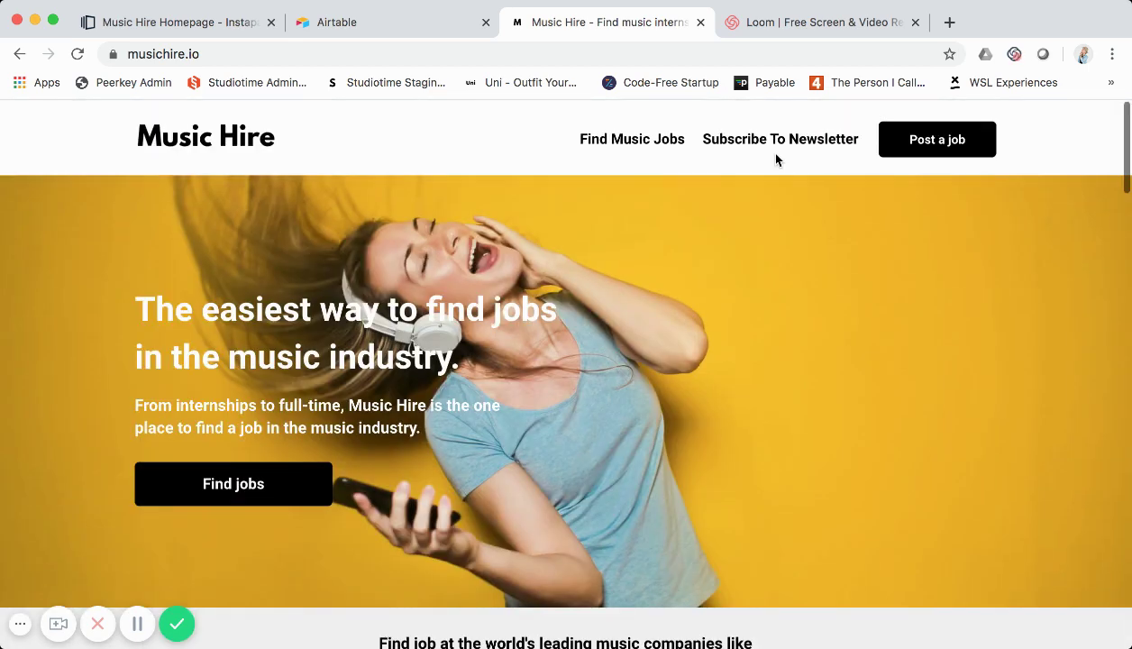
pyautogui.click(778, 140)
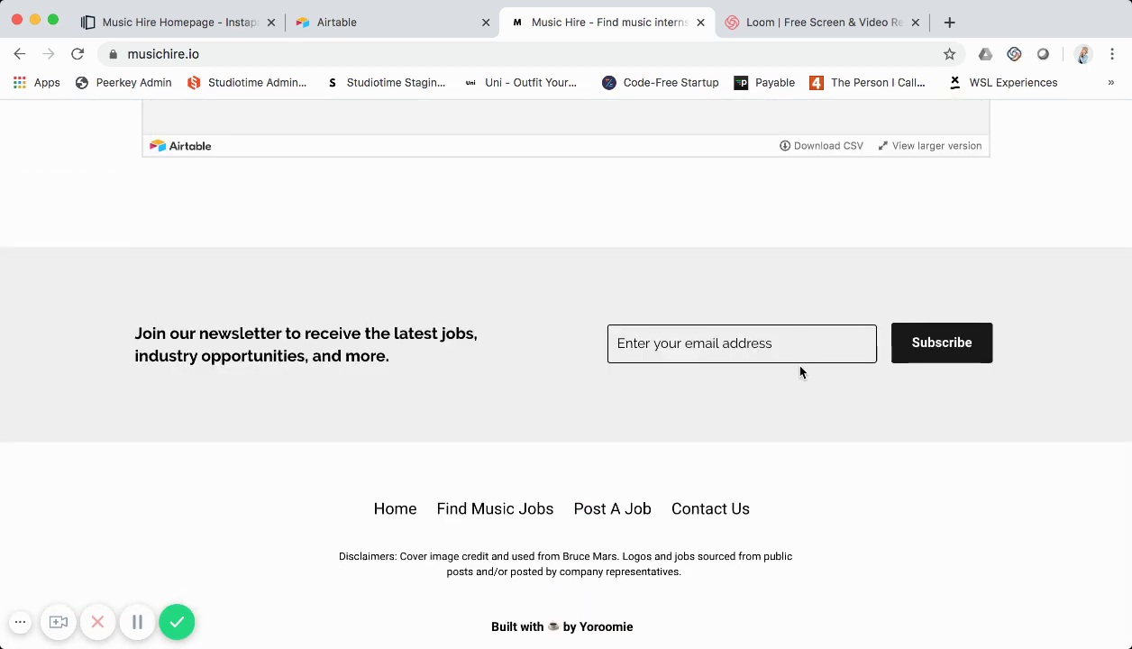
pyautogui.scroll(15, 776, 354)
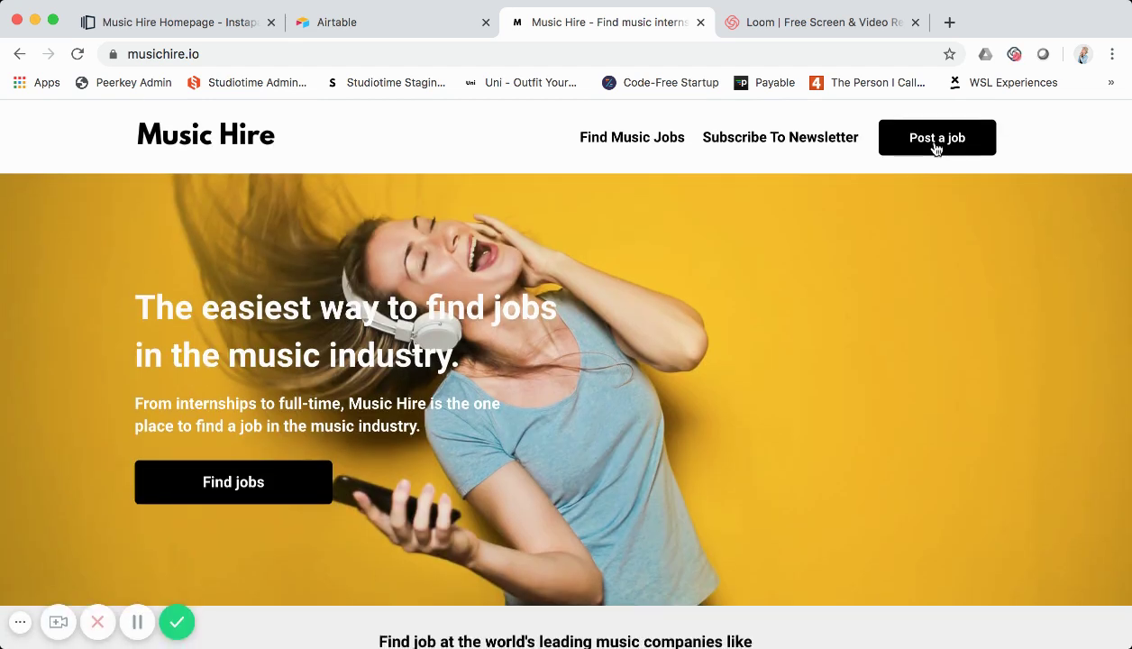
pyautogui.click(935, 144)
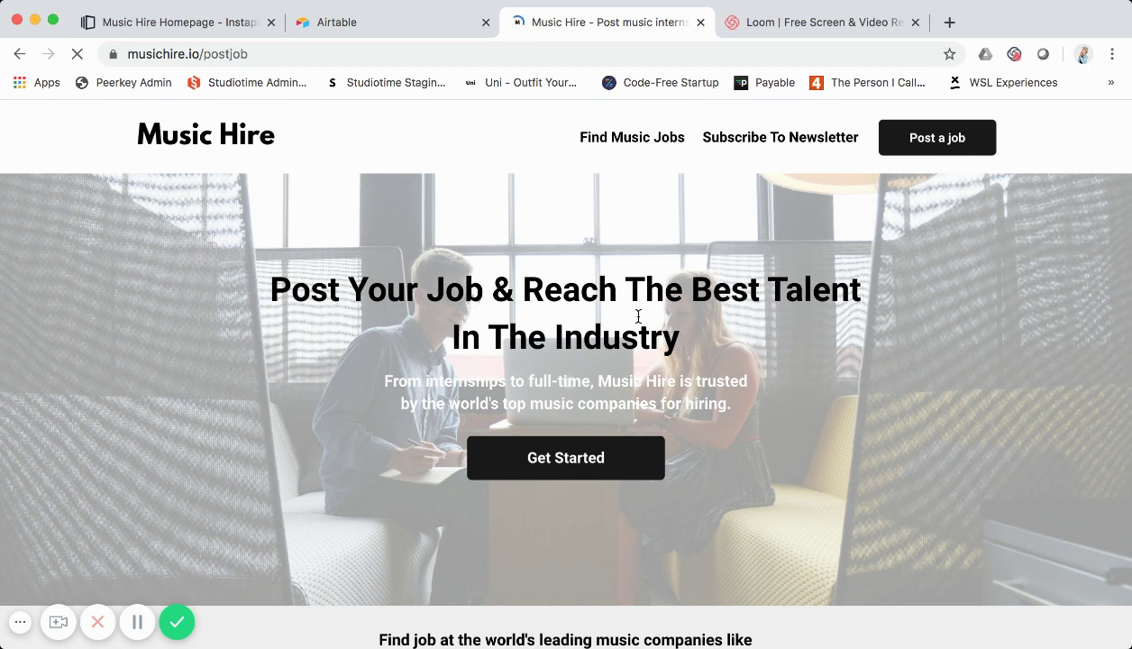
# - Return to the Instapage homepage builder, exit the editor, and switch to the Airtable bases
pyautogui.click(229, 32)
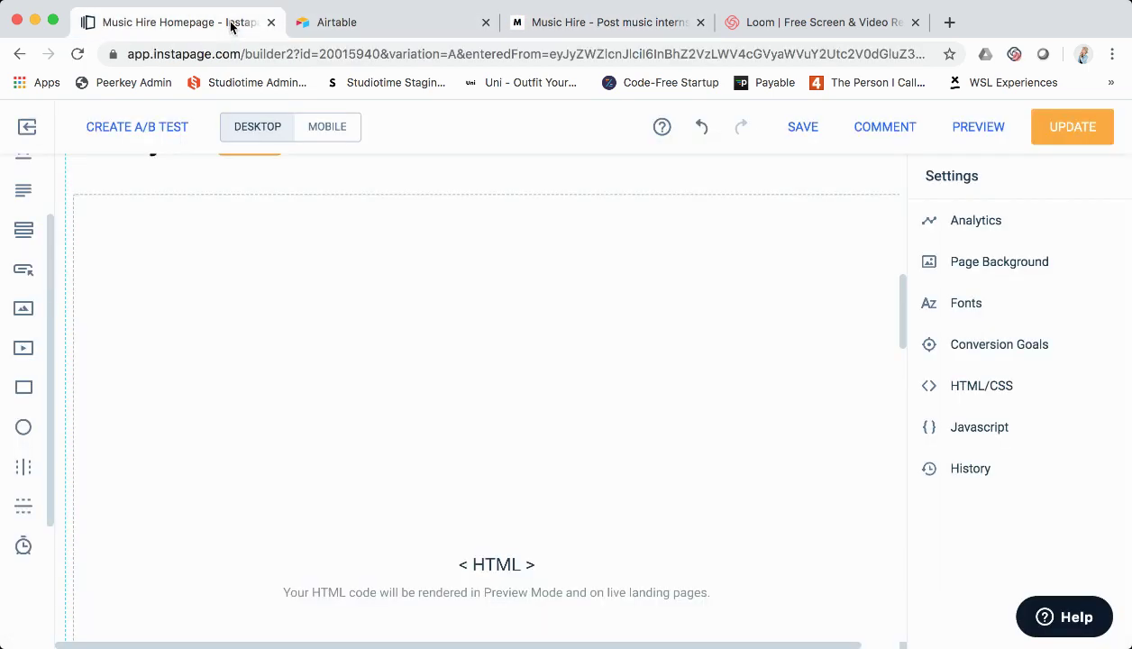
pyautogui.click(38, 123)
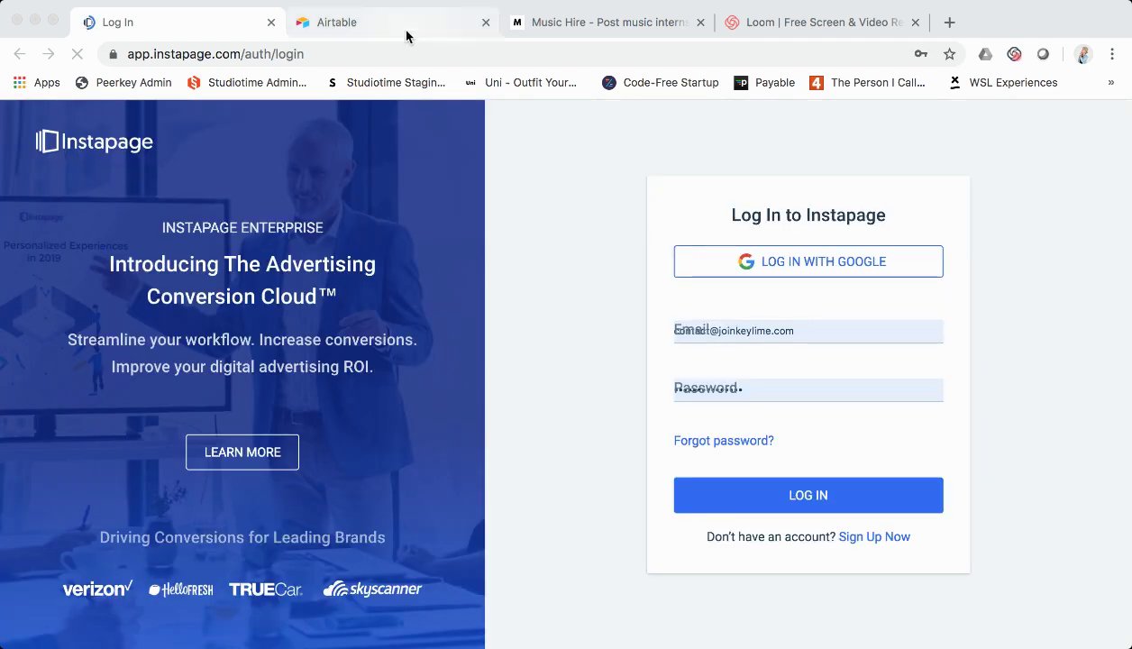
pyautogui.click(403, 26)
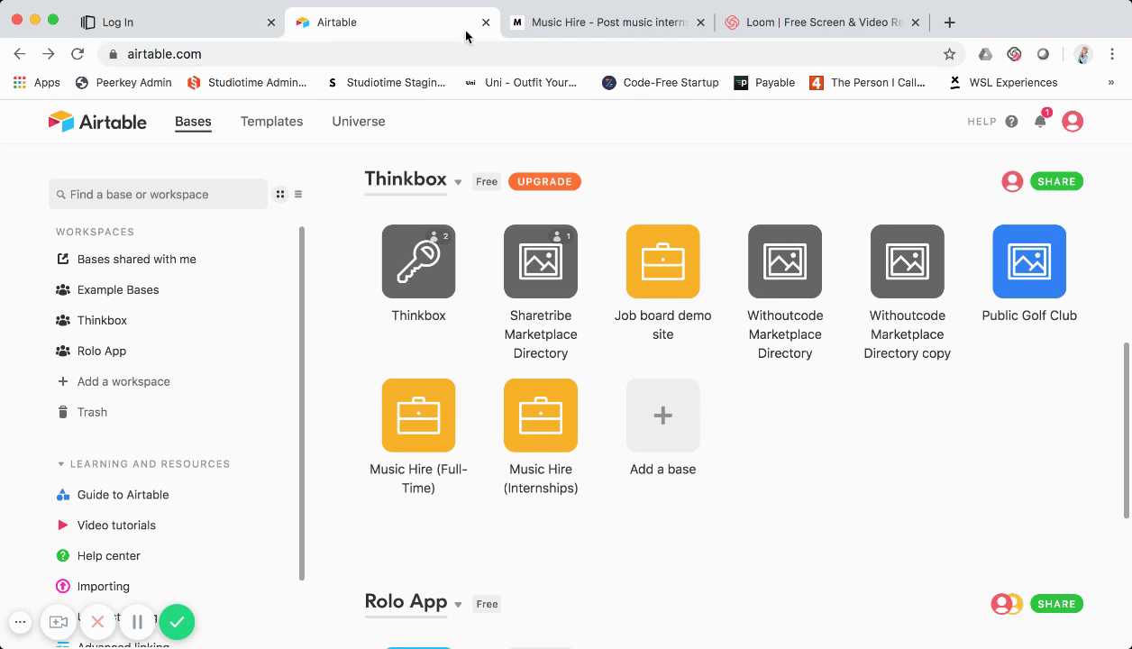
# - View the payment section on the live job posting page, and return to the homepage's Music jobs section
pyautogui.click(553, 34)
pyautogui.scroll(-1, 559, 245)
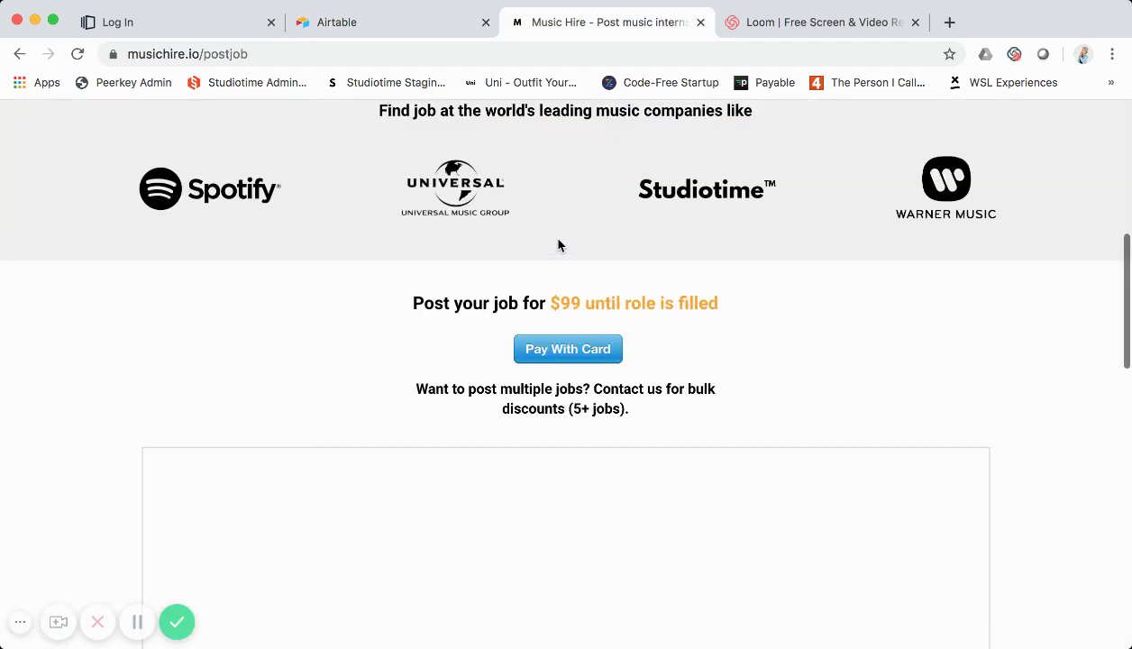
pyautogui.scroll(6, 559, 270)
pyautogui.click(261, 135)
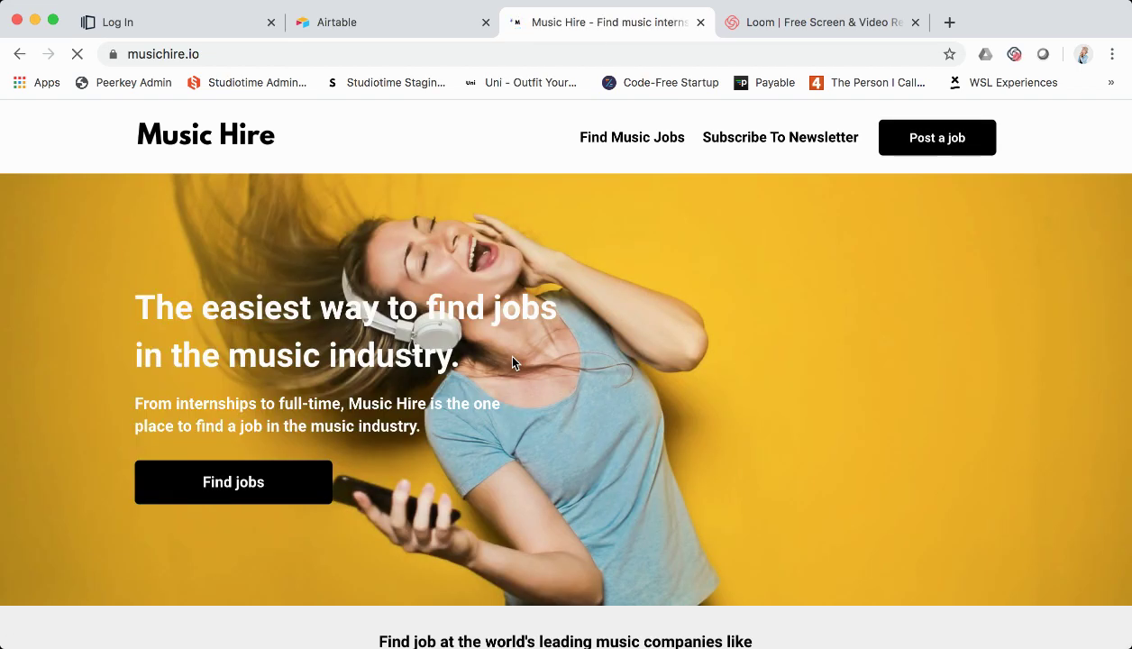
pyautogui.scroll(-10, 517, 401)
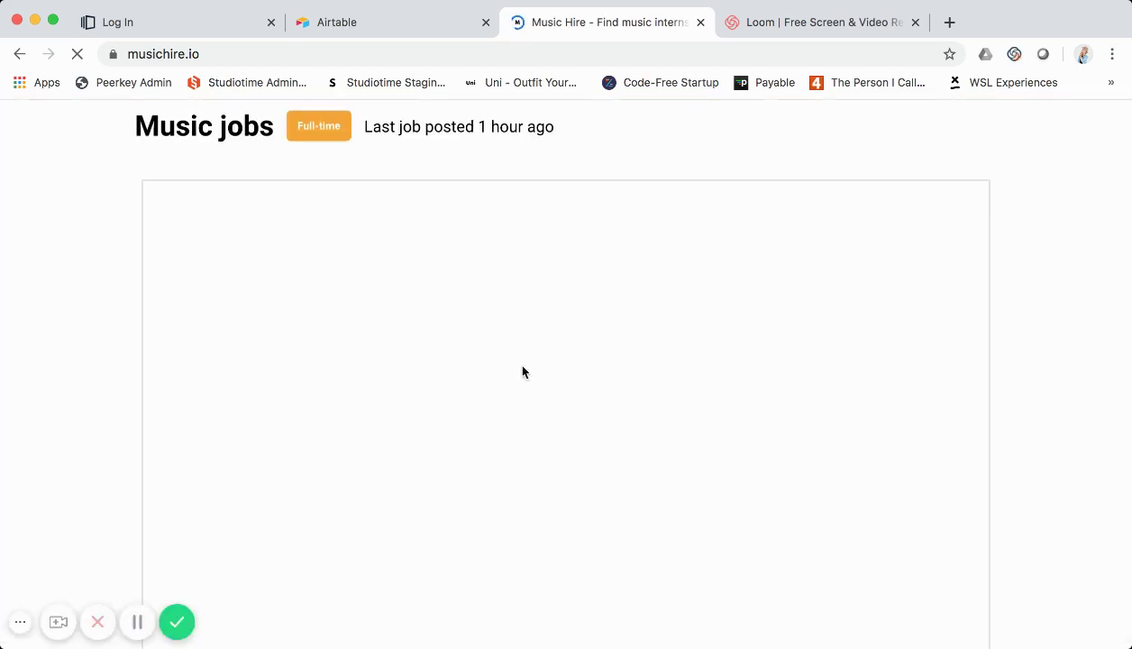
# - Locate the two Music Hire bases in Airtable and compare them with the live Music jobs and Music intern jobs listings
pyautogui.click(427, 29)
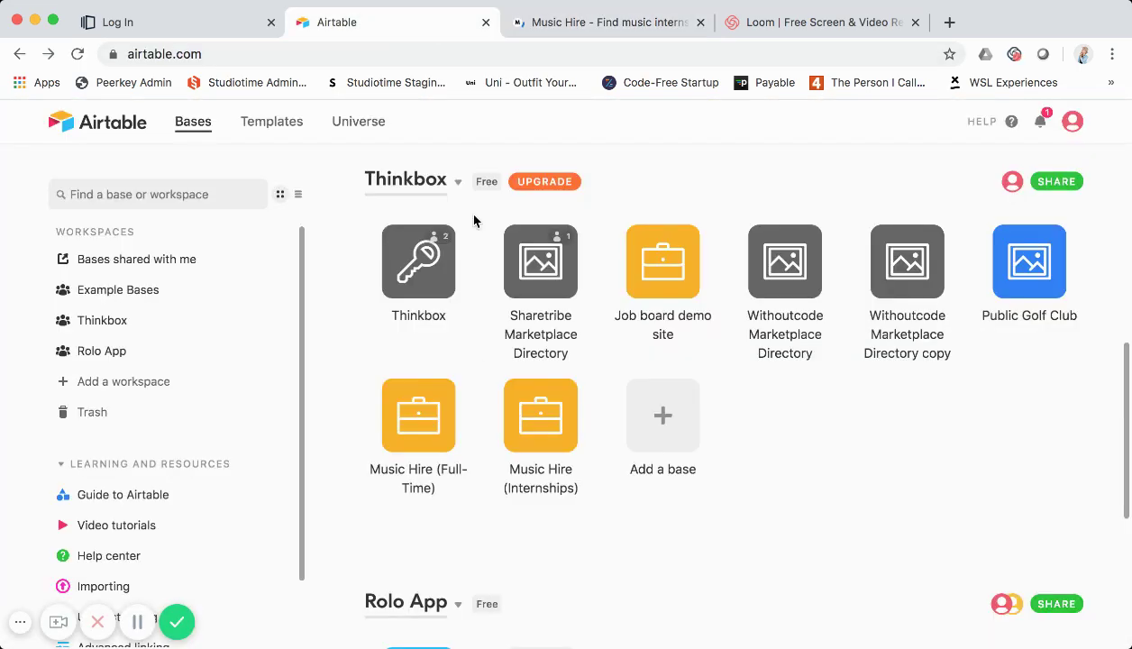
pyautogui.click(440, 414)
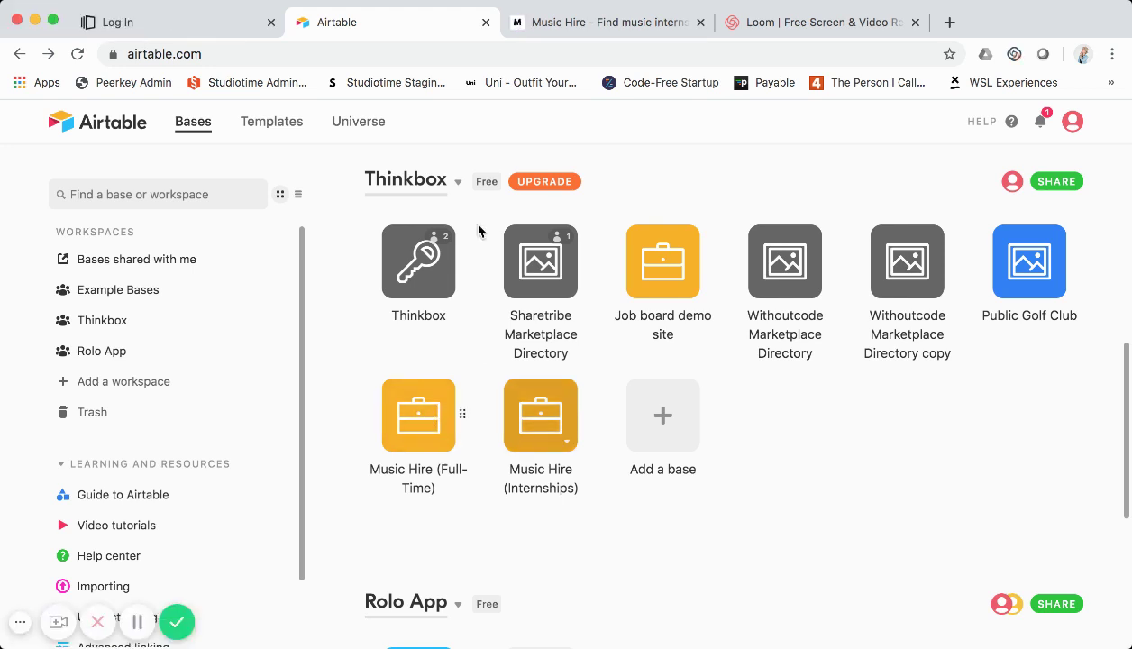
pyautogui.click(577, 22)
pyautogui.scroll(3, 577, 288)
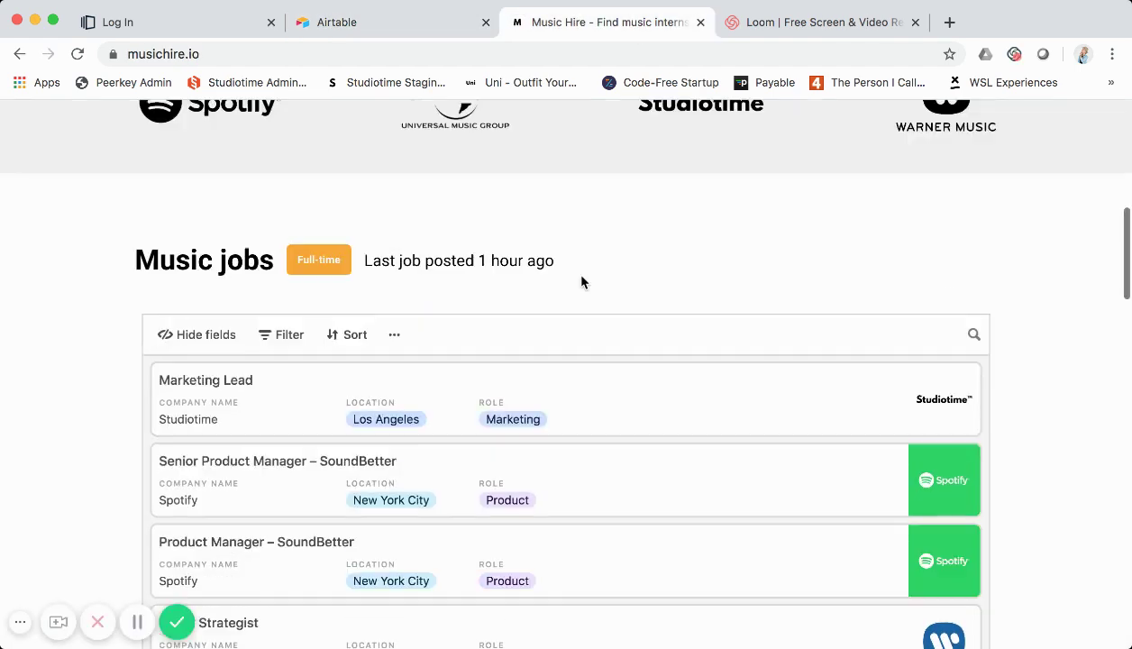
pyautogui.scroll(-5, 580, 276)
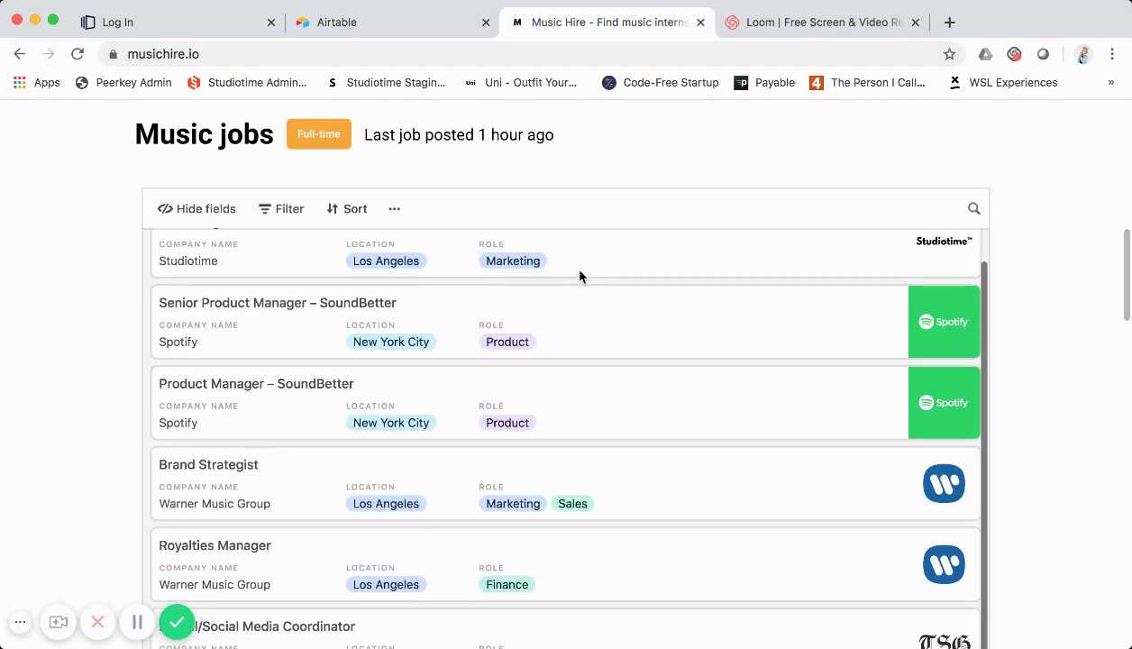
pyautogui.scroll(-10, 579, 276)
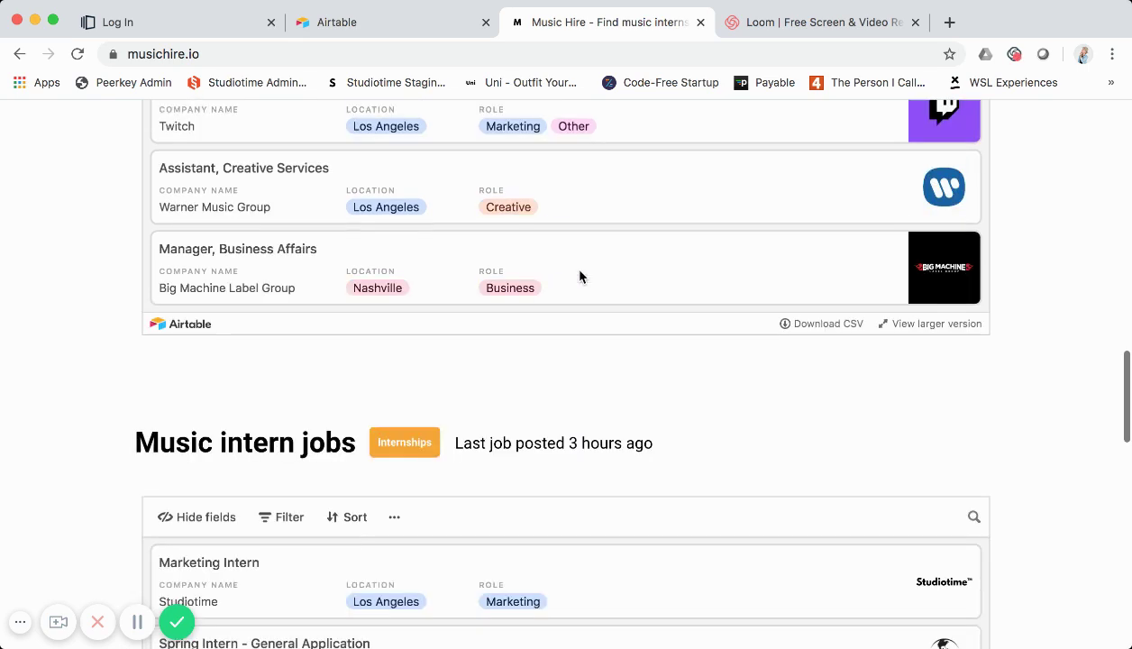
# - Switch to Airtable and open the Music Hire (Full-Time) base in the Thinkbox workspace
pyautogui.scroll(-5, 598, 320)
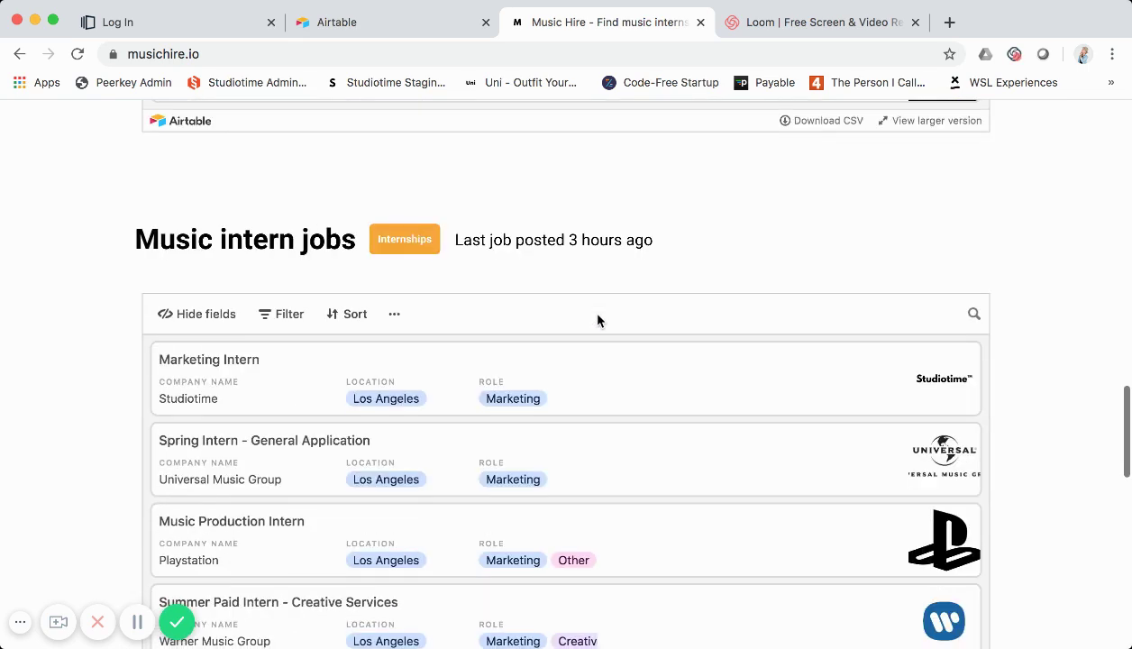
pyautogui.scroll(-5, 598, 320)
pyautogui.click(458, 30)
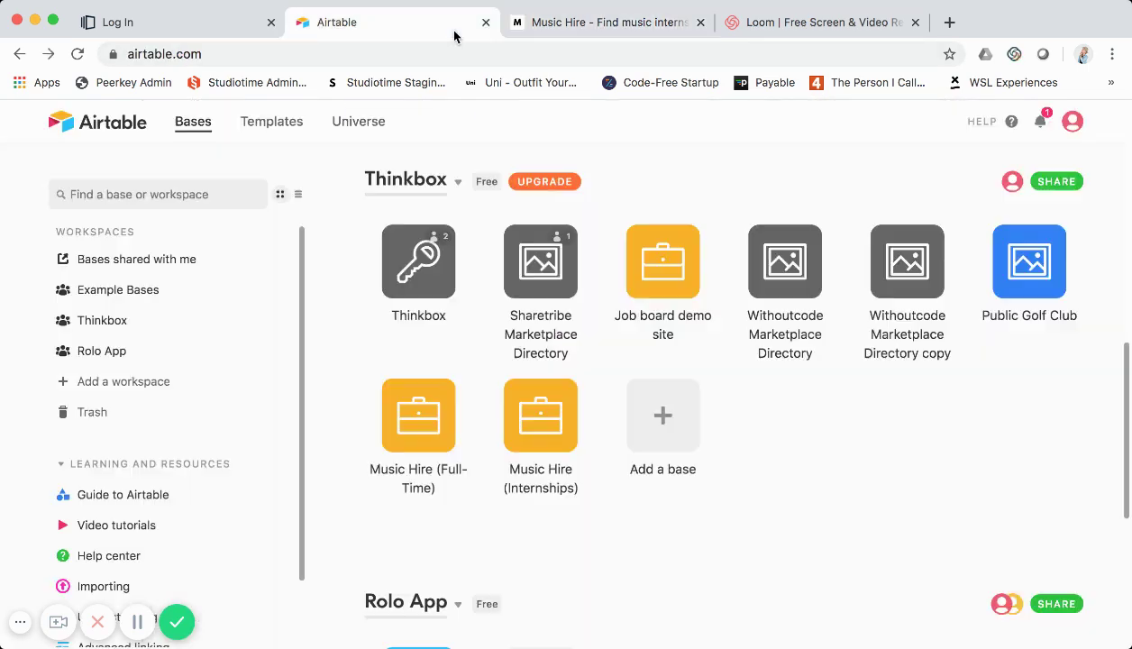
pyautogui.click(432, 410)
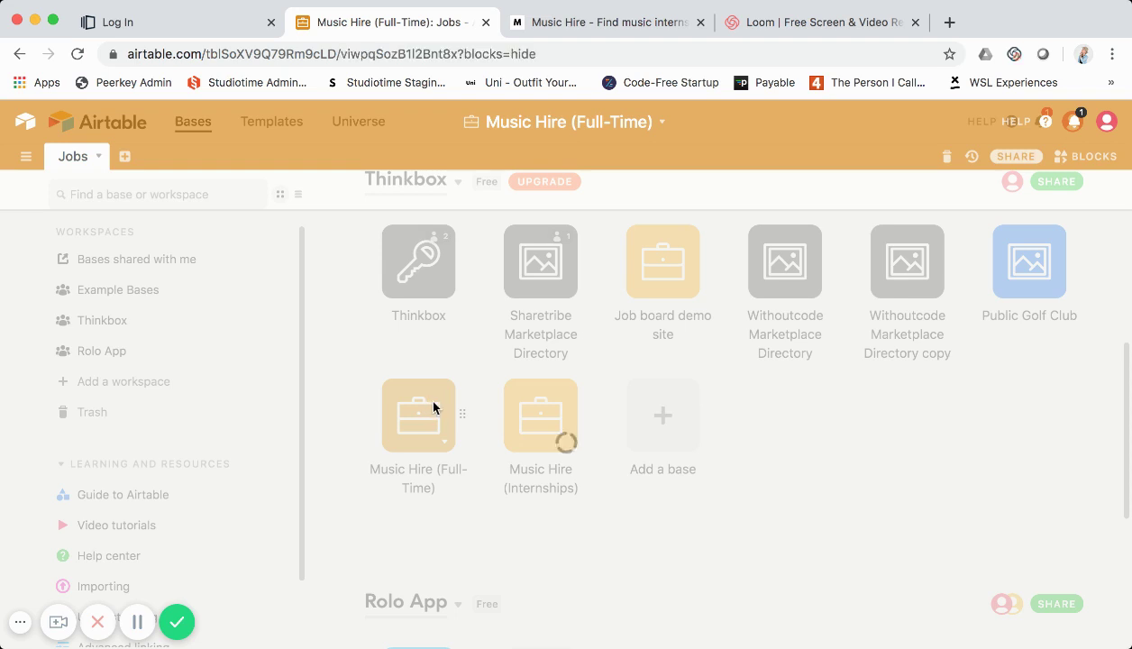
# - Examine the logo attachment, Company Name and Location columns of the Jobs table
pyautogui.hscroll(-3, 321, 291)
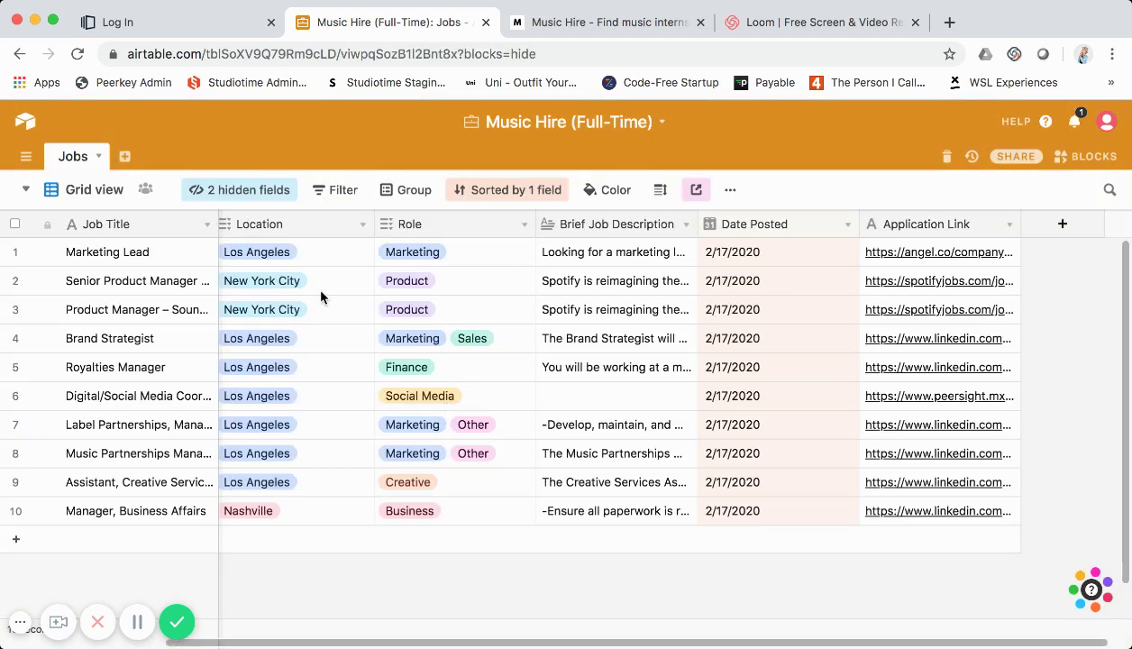
pyautogui.hscroll(-3, 321, 297)
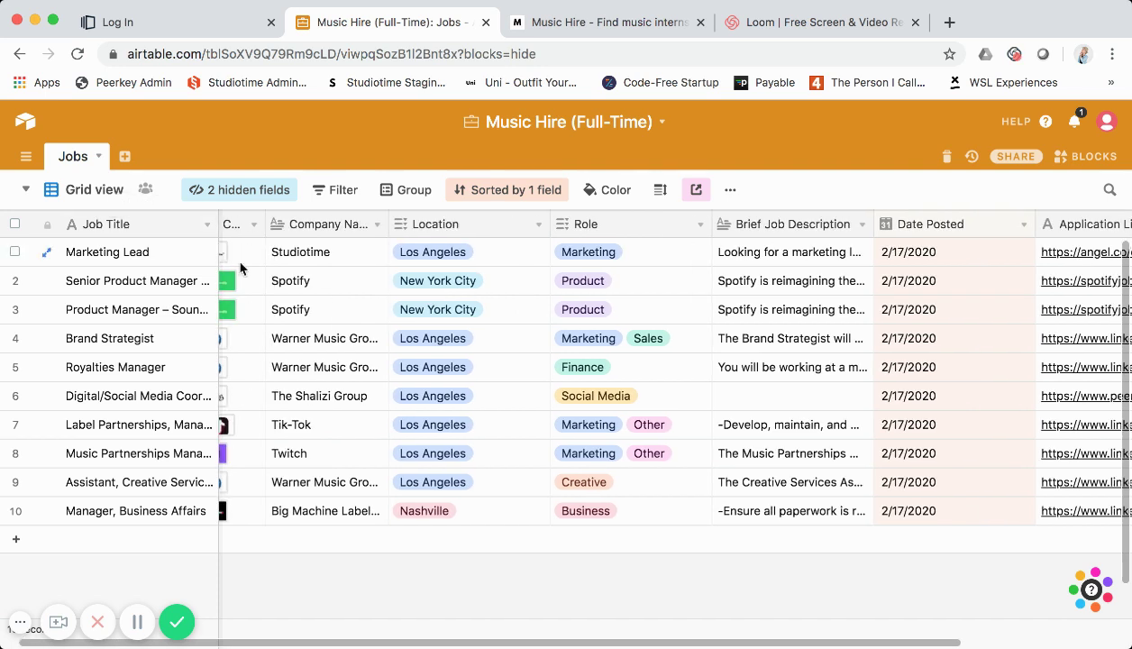
pyautogui.hscroll(-1, 248, 257)
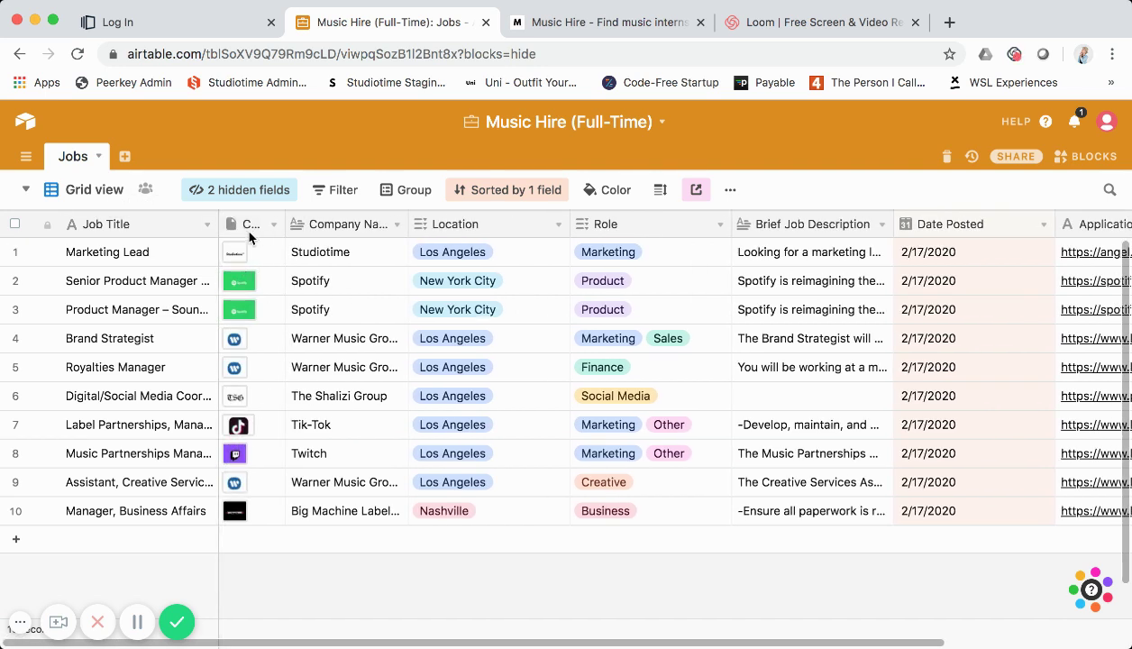
pyautogui.click(252, 225)
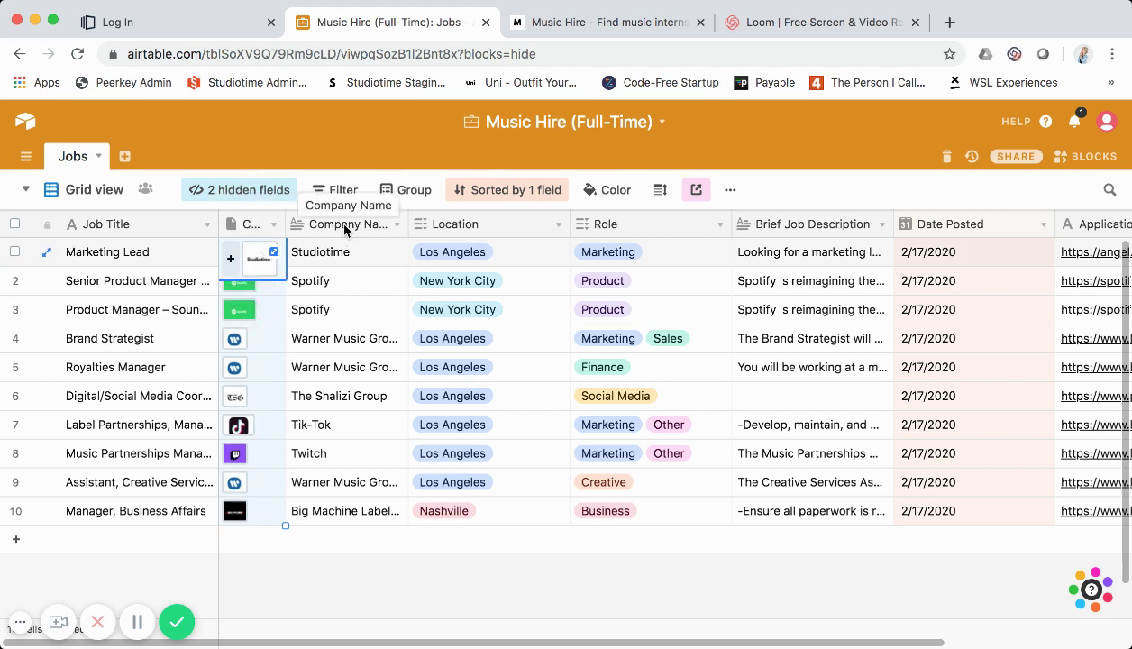
pyautogui.press('Right')
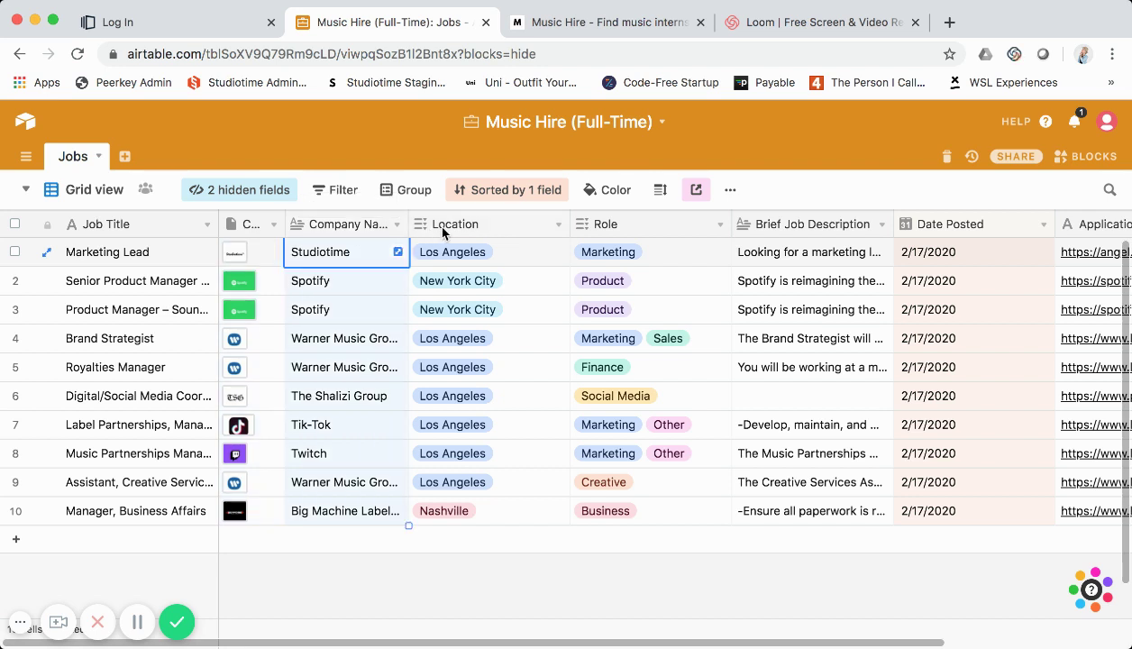
pyautogui.press('Right')
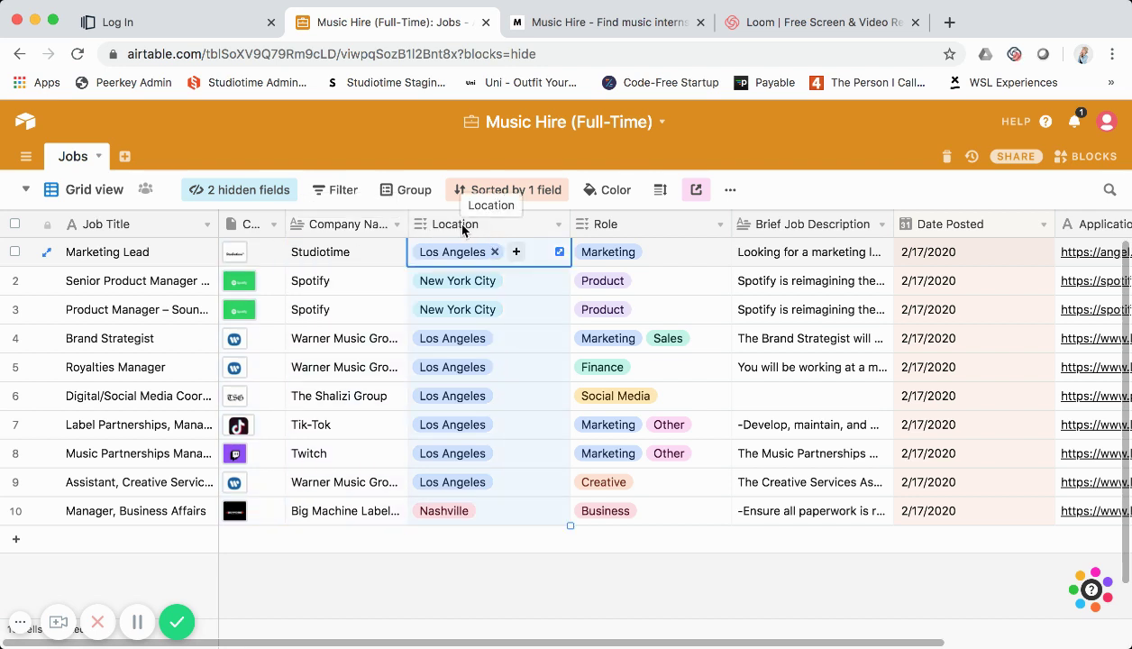
# - Open the Location field's type settings, review its list of multiple-select options and save
pyautogui.click(560, 229)
pyautogui.click(518, 278)
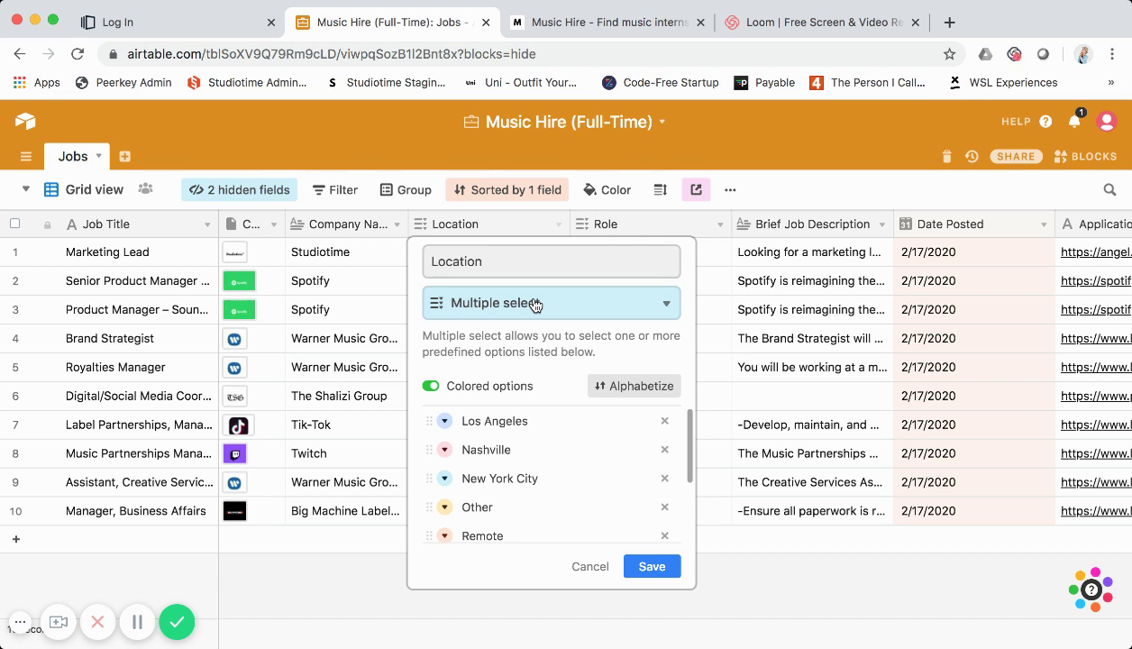
pyautogui.scroll(-1, 560, 457)
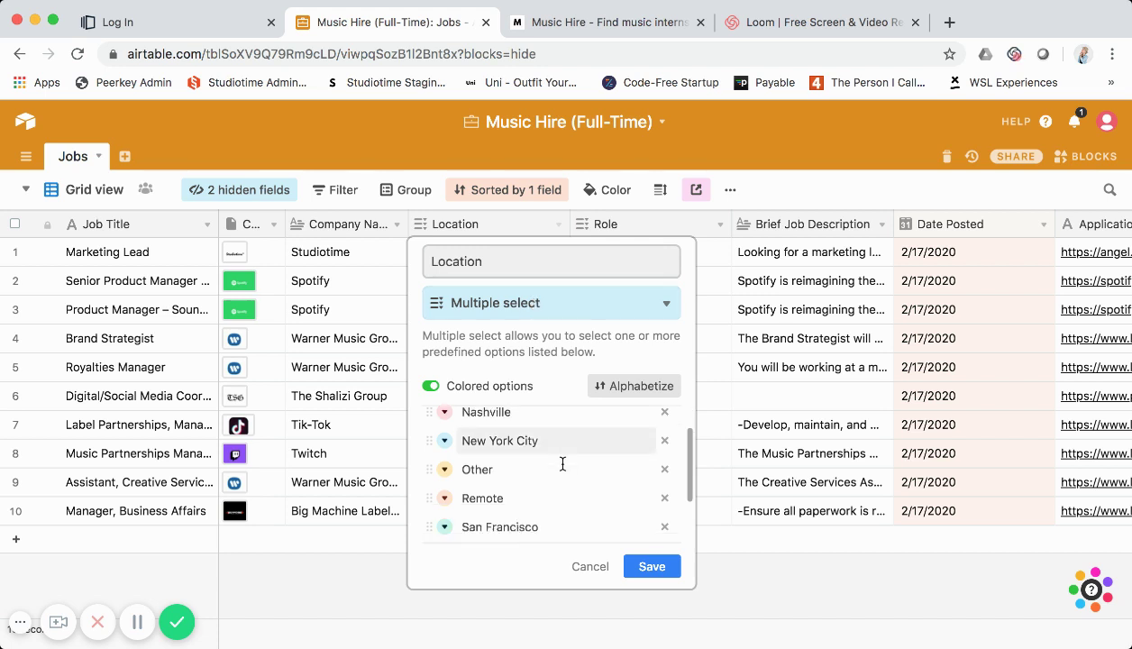
pyautogui.scroll(-2, 560, 466)
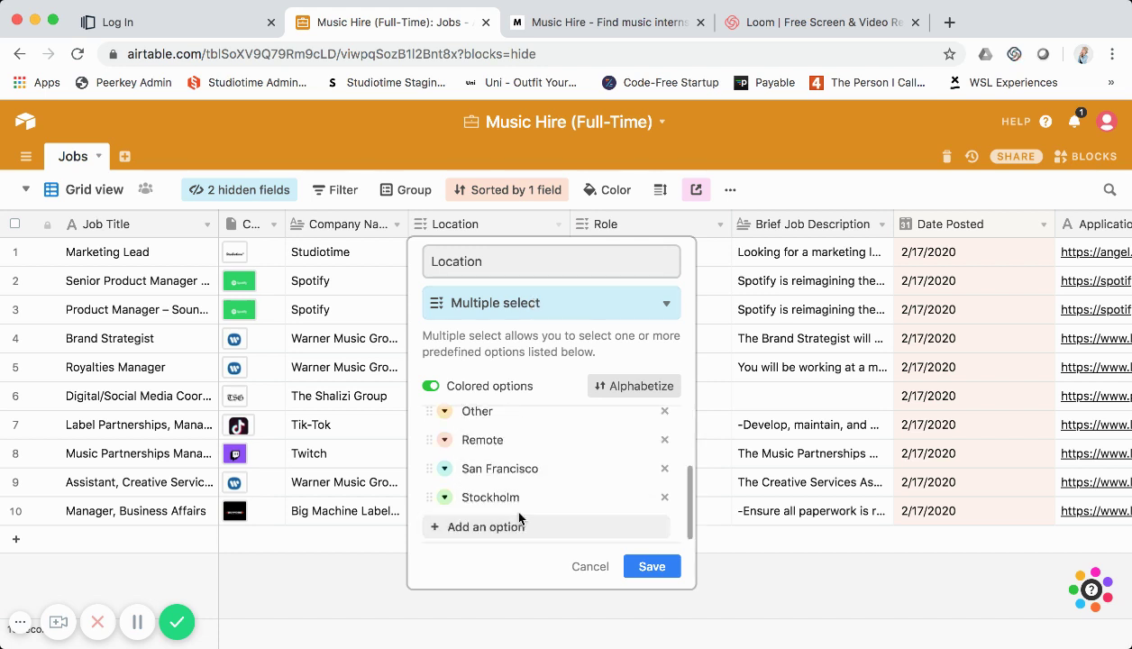
pyautogui.scroll(3, 508, 460)
pyautogui.scroll(-1, 519, 458)
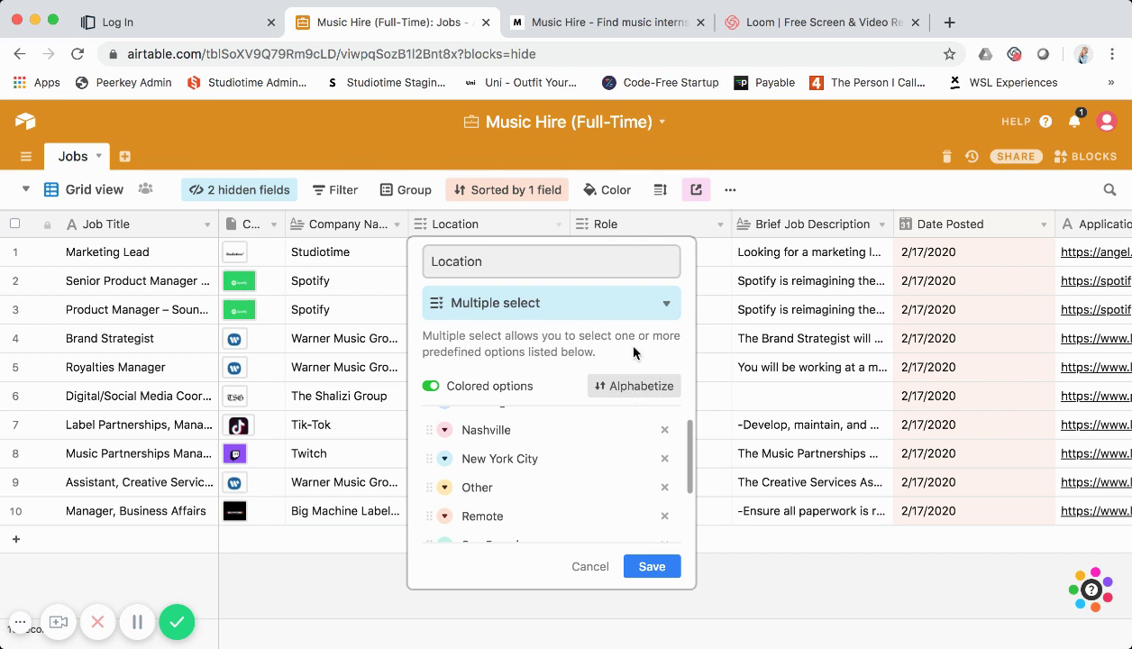
pyautogui.scroll(1, 636, 454)
pyautogui.scroll(-4, 651, 487)
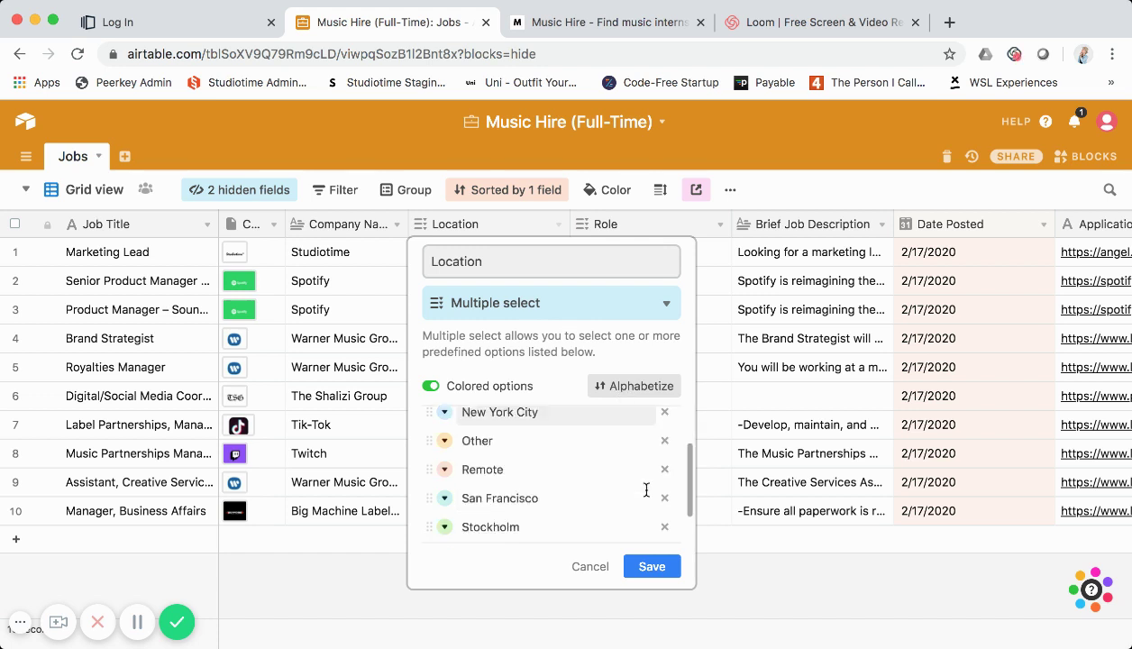
pyautogui.click(652, 566)
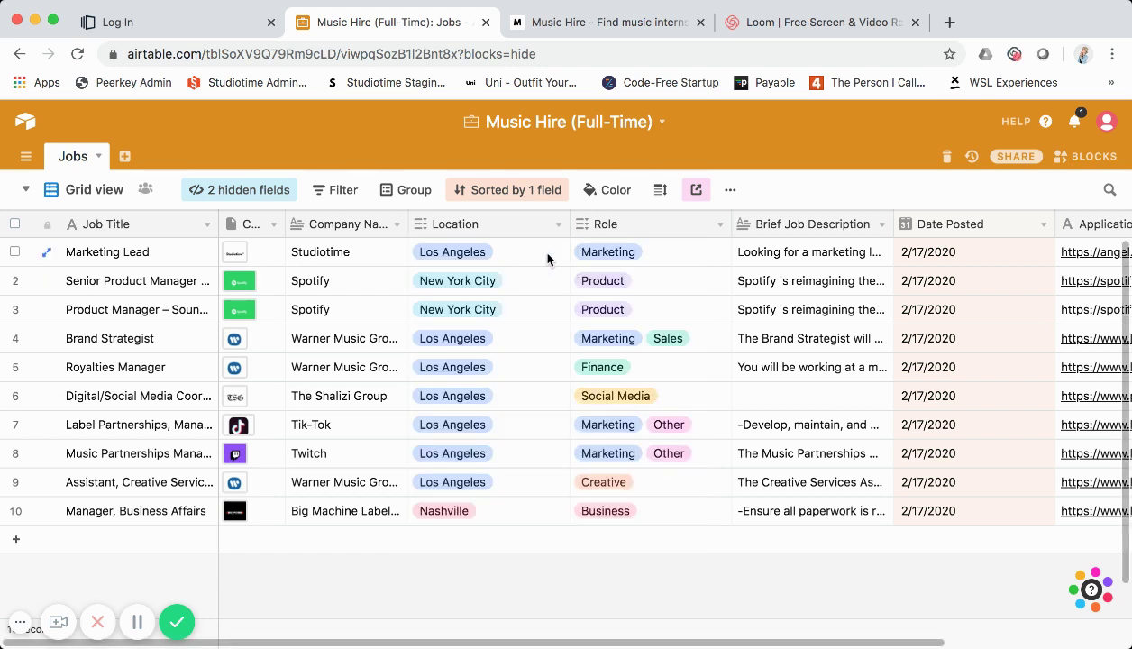
# - Open the Role field's type settings, check its multiple-select options and save
pyautogui.hscroll(2, 681, 227)
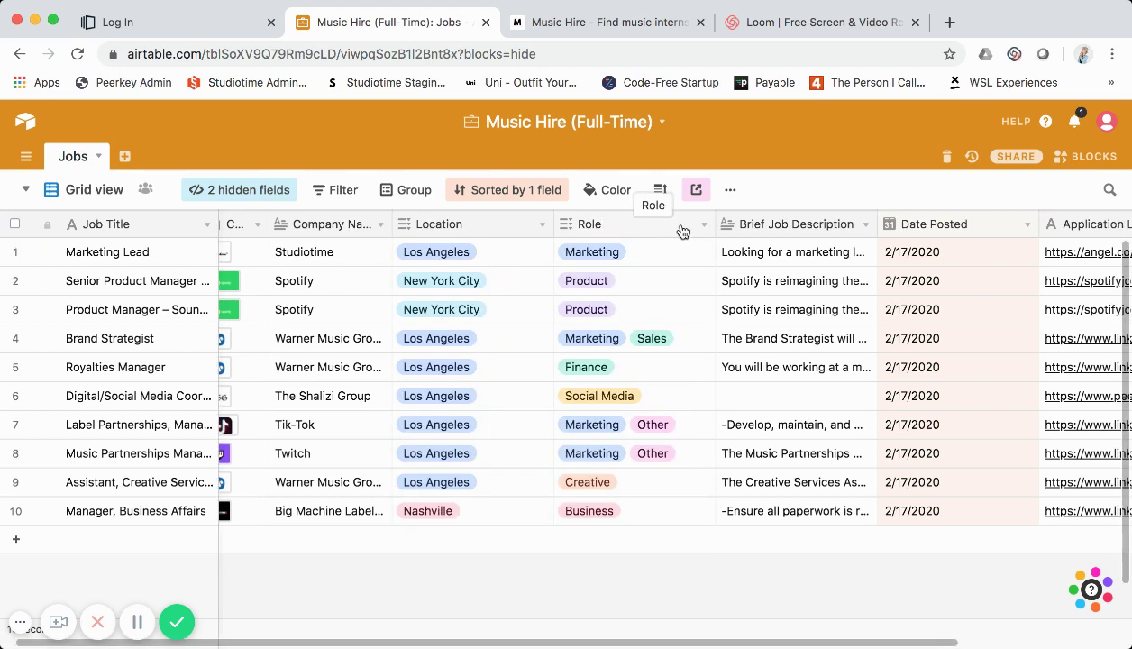
pyautogui.click(681, 226)
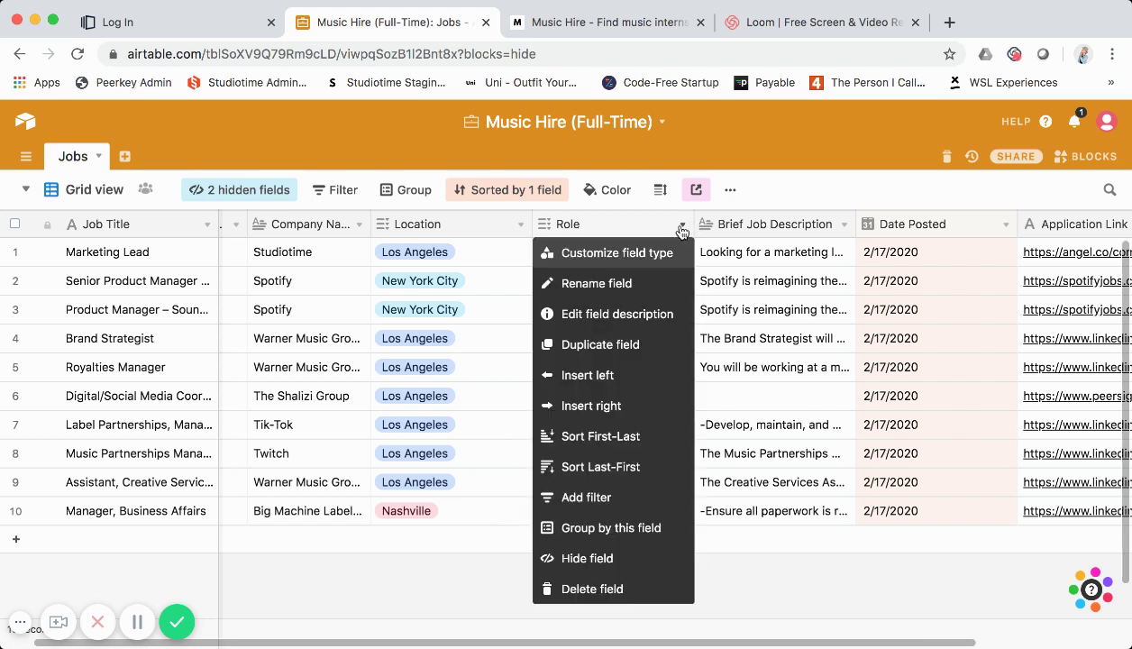
pyautogui.click(649, 263)
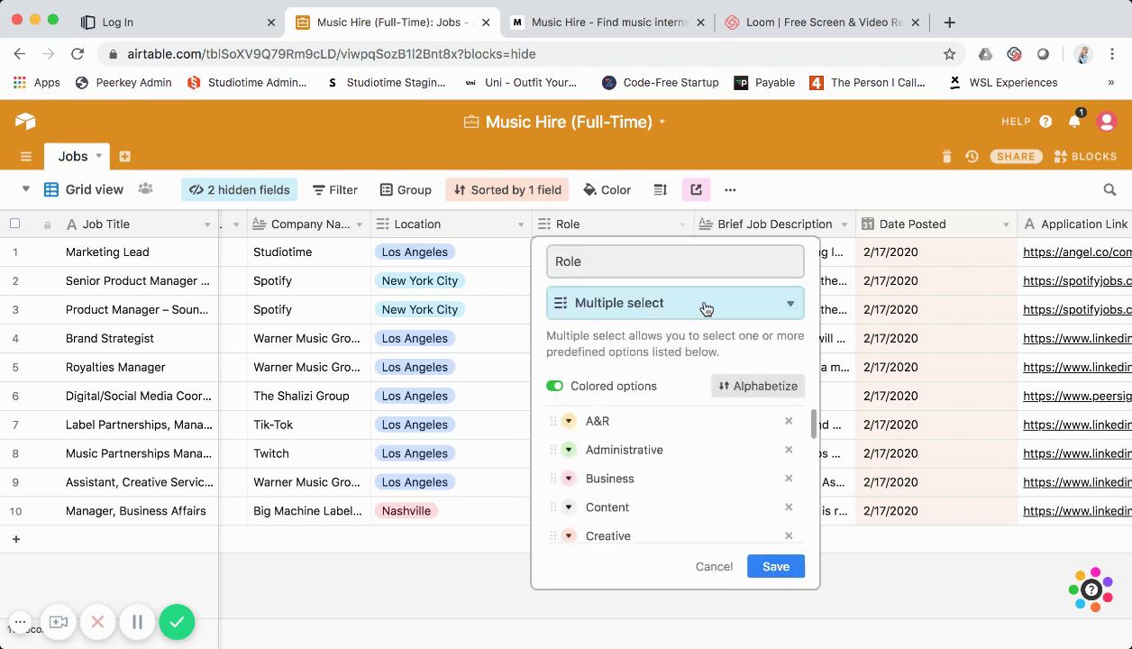
pyautogui.click(775, 567)
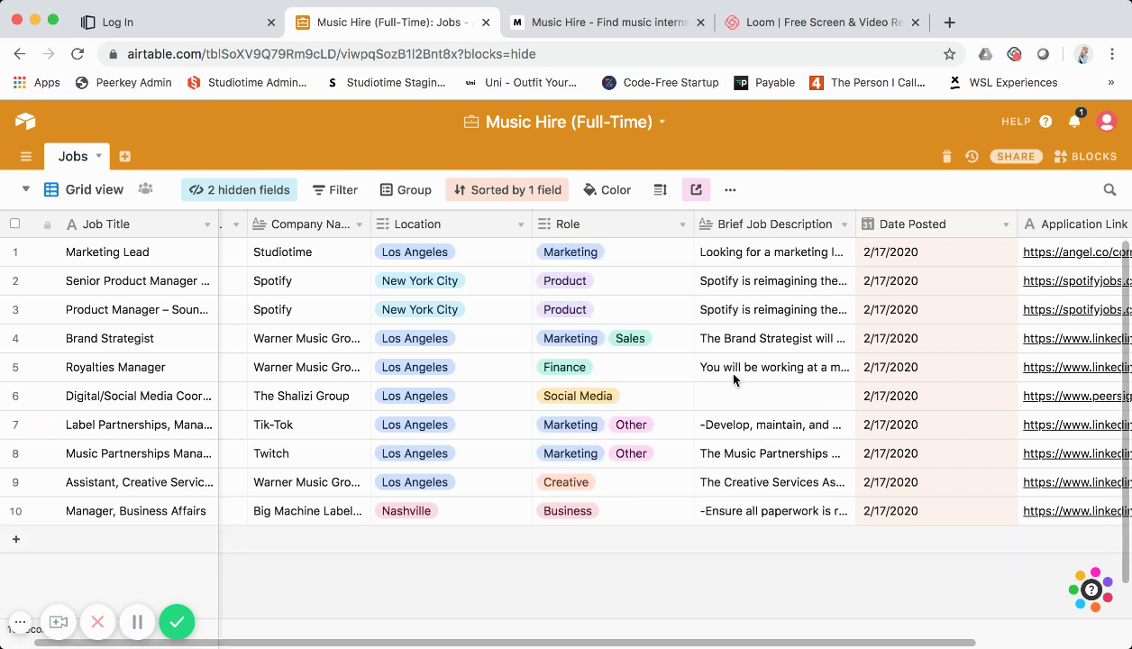
# - Examine the Brief Job Description, Date Posted and Application Link columns, then return to the table's first columns
pyautogui.hscroll(4, 734, 339)
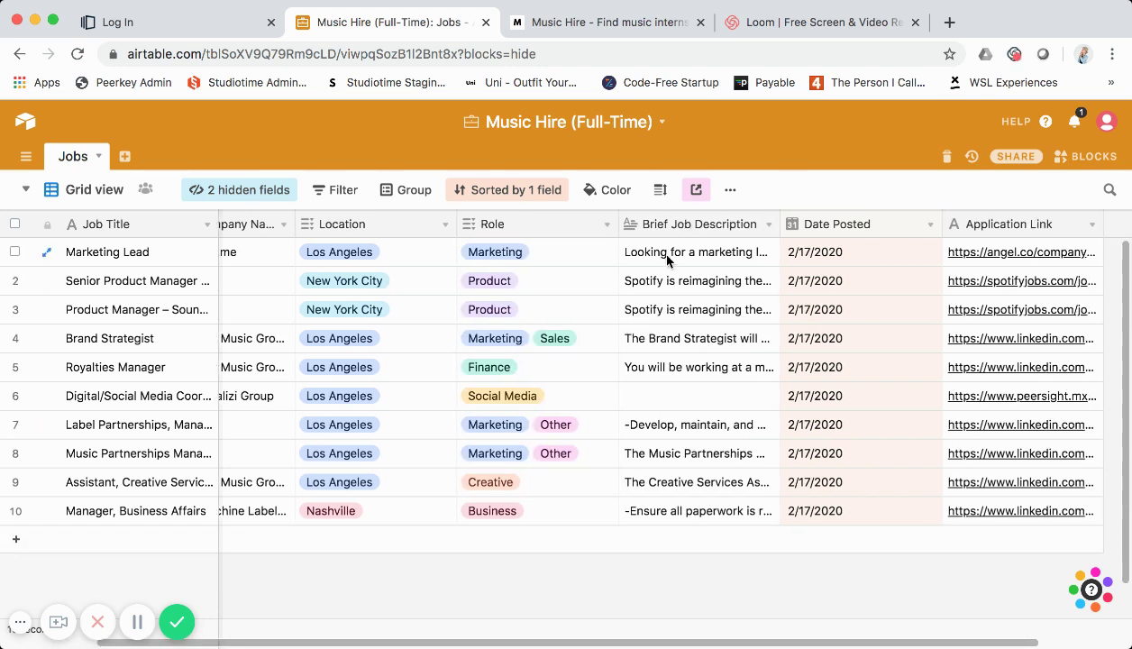
pyautogui.click(693, 225)
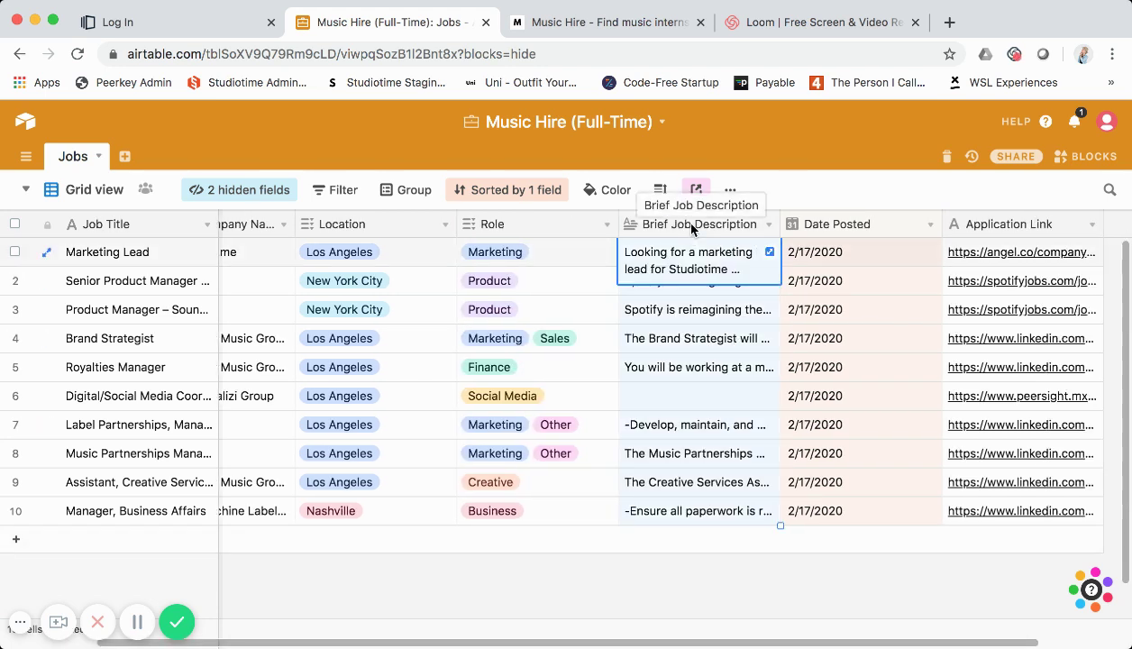
pyautogui.hscroll(5, 748, 233)
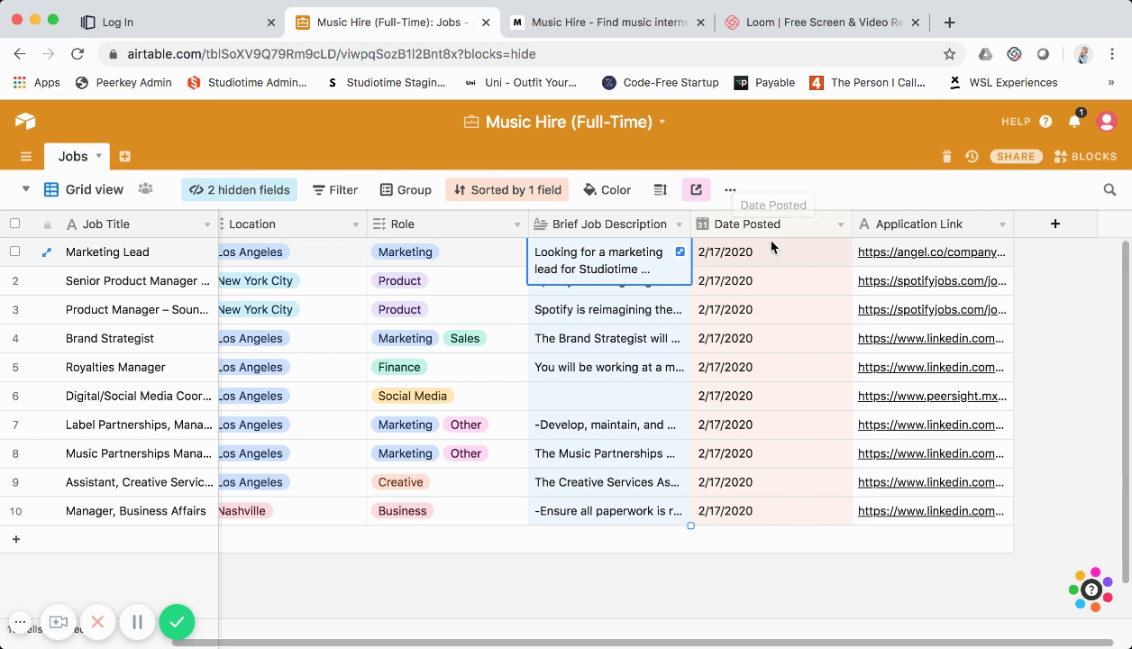
pyautogui.scroll(-1, 881, 302)
pyautogui.hscroll(1, 881, 302)
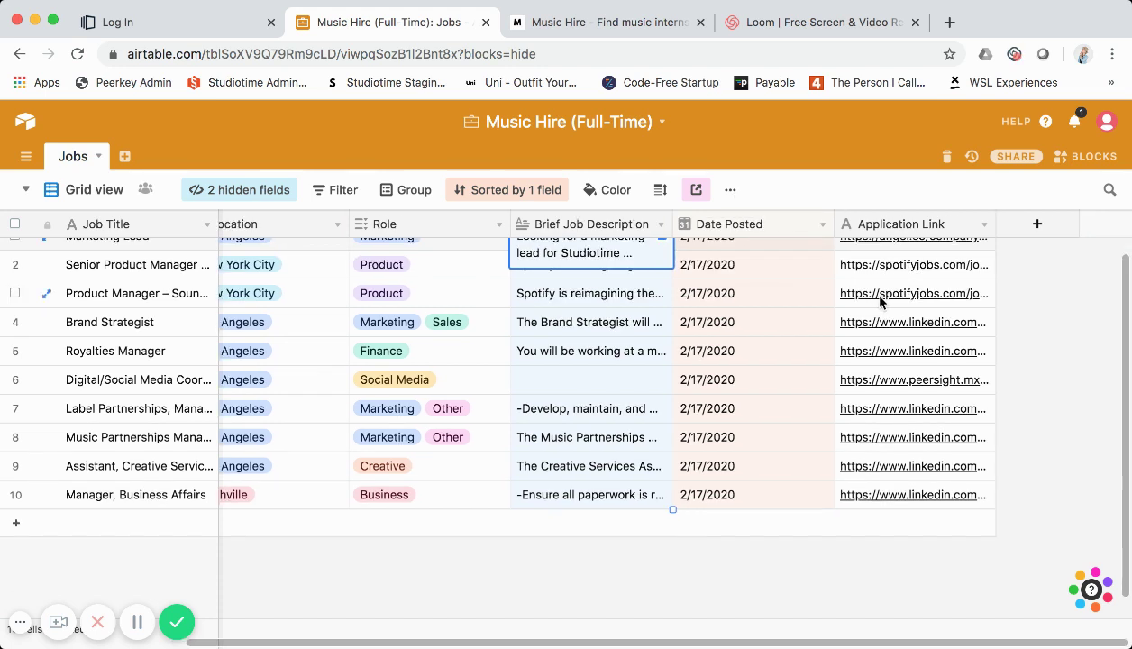
pyautogui.scroll(1, 889, 298)
pyautogui.hscroll(-1, 888, 297)
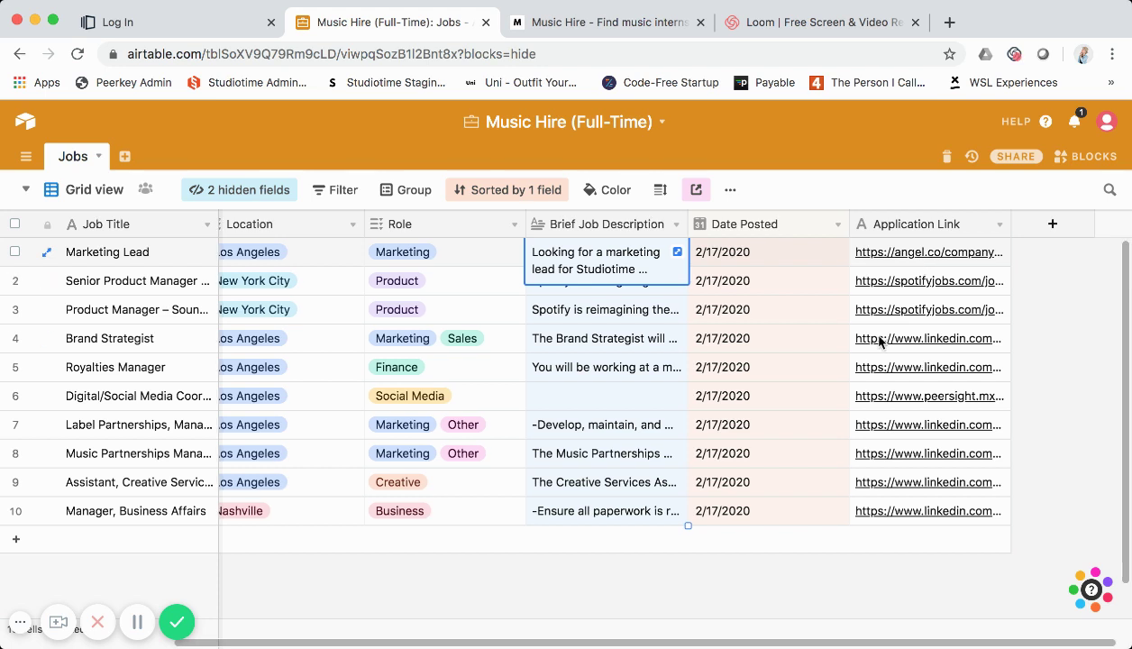
pyautogui.hscroll(-2, 879, 339)
pyautogui.hscroll(-2, 879, 341)
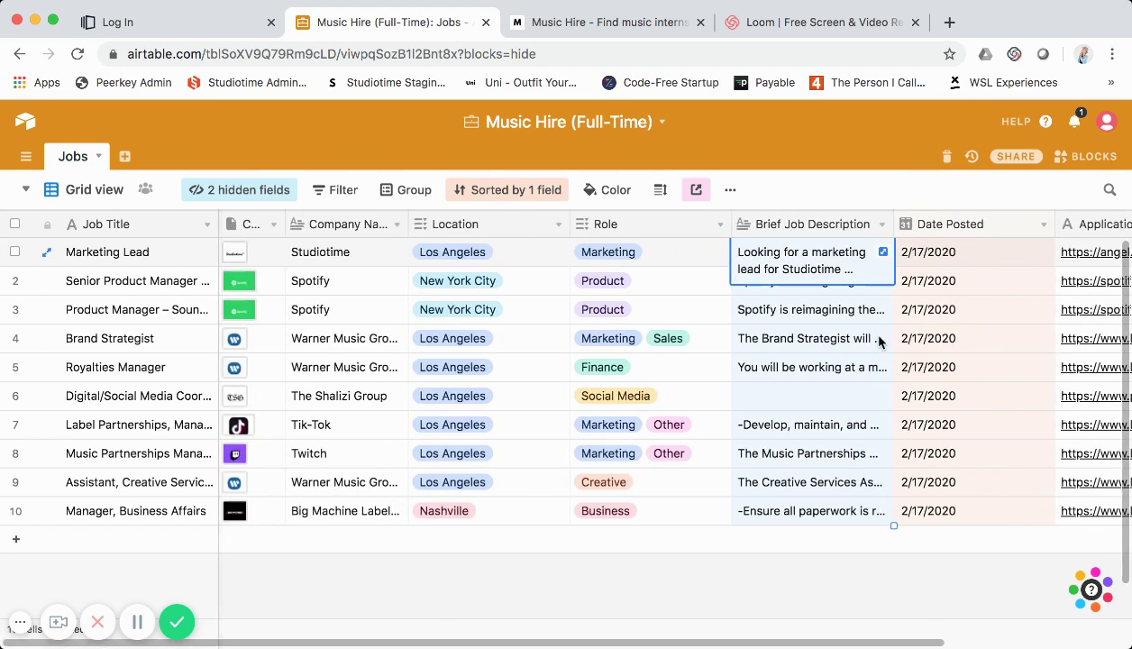
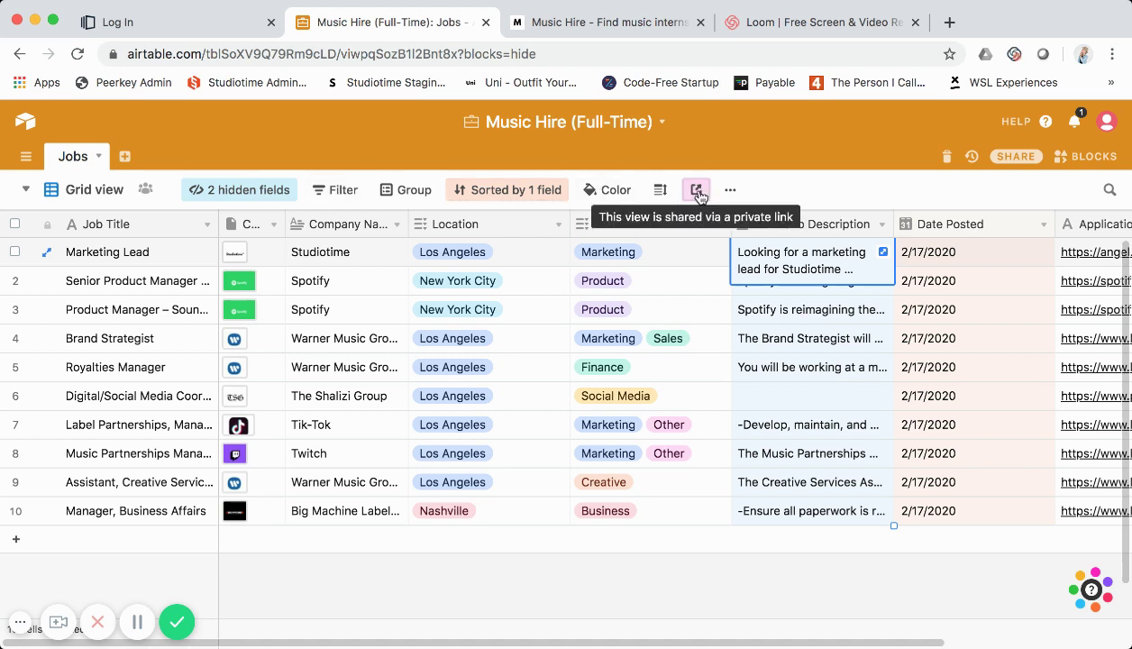
# - Open the embed page for the shared grid view and review its embed code and display options
pyautogui.click(697, 191)
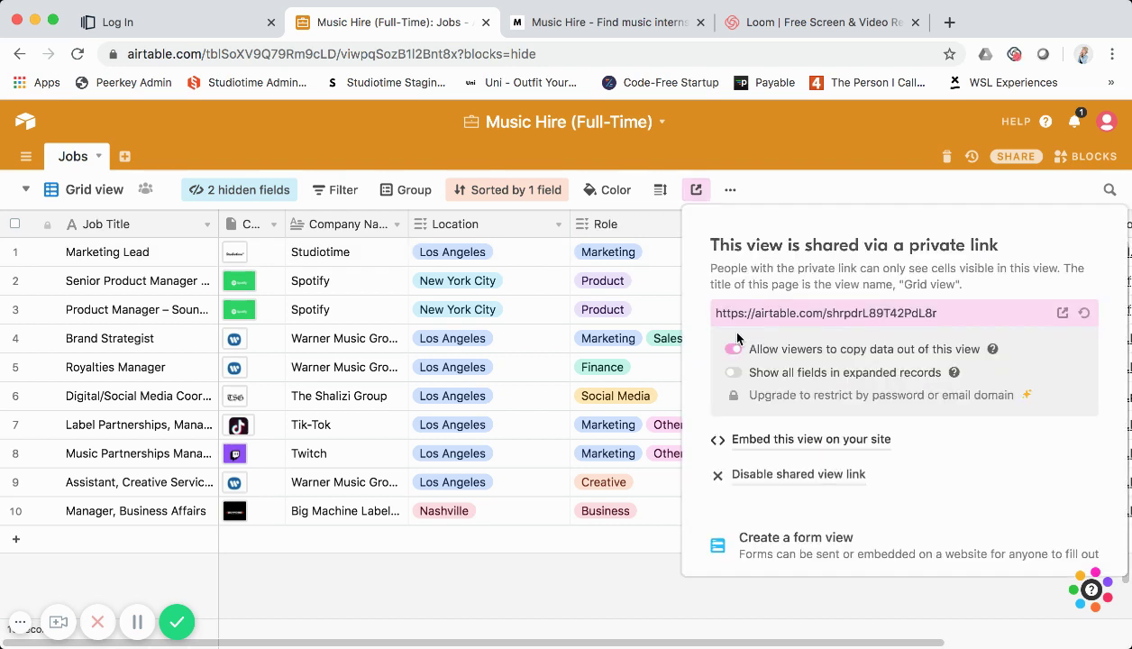
pyautogui.click(769, 440)
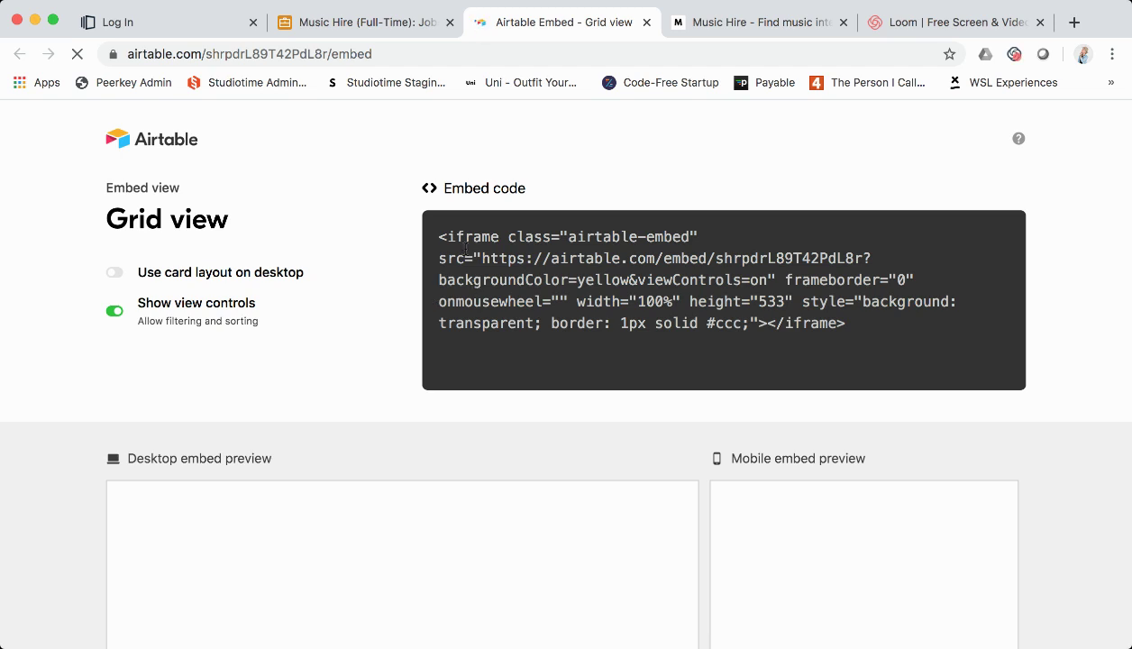
pyautogui.scroll(-2, 320, 304)
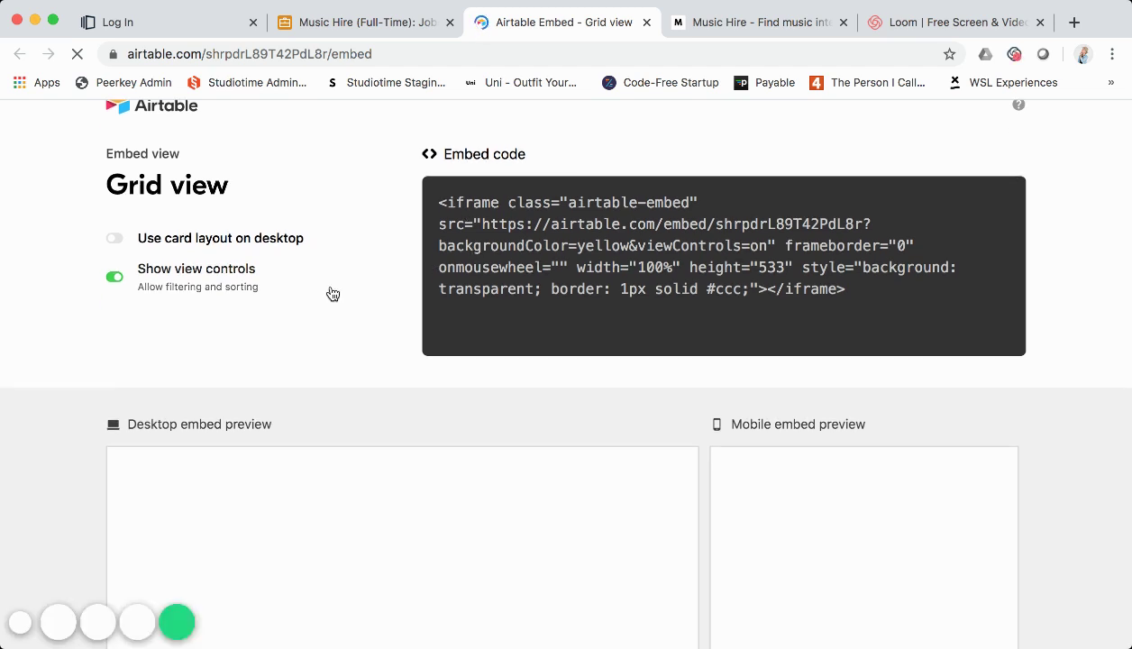
pyautogui.scroll(1, 333, 294)
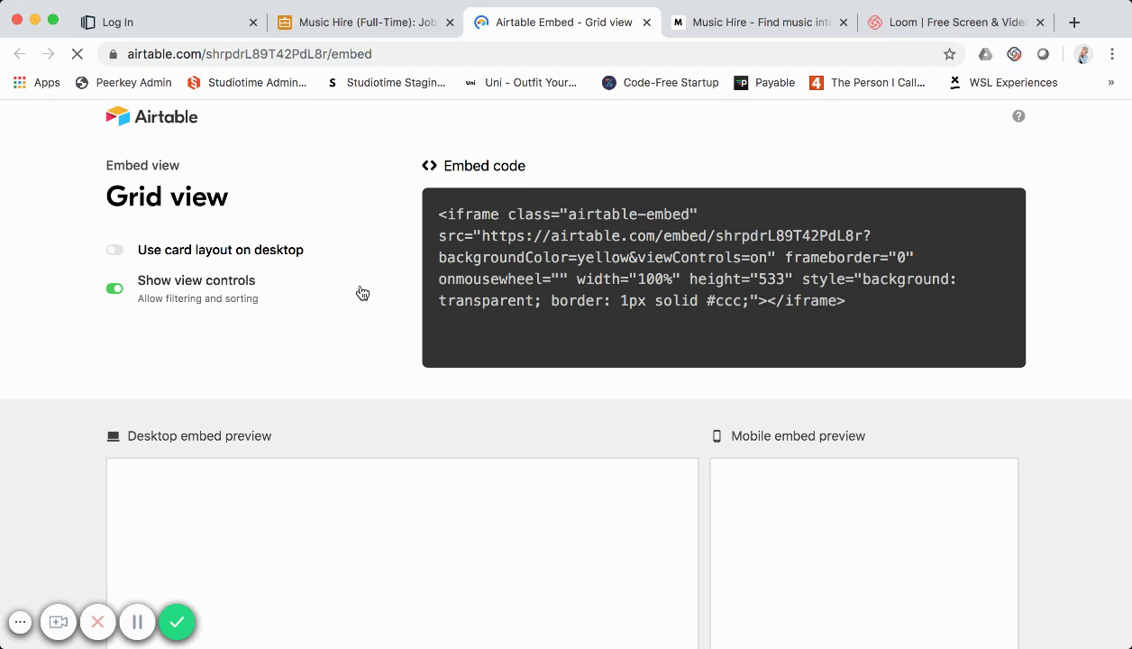
pyautogui.scroll(-1, 362, 293)
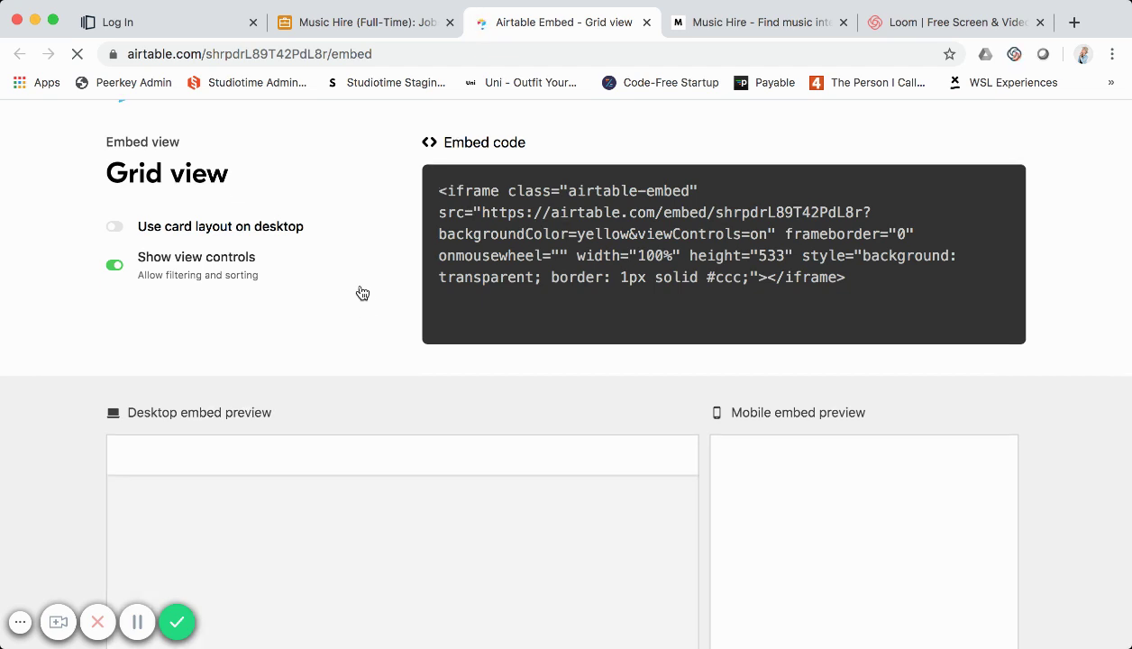
# - Examine the desktop and mobile embed previews of the grid view
pyautogui.scroll(-2, 362, 293)
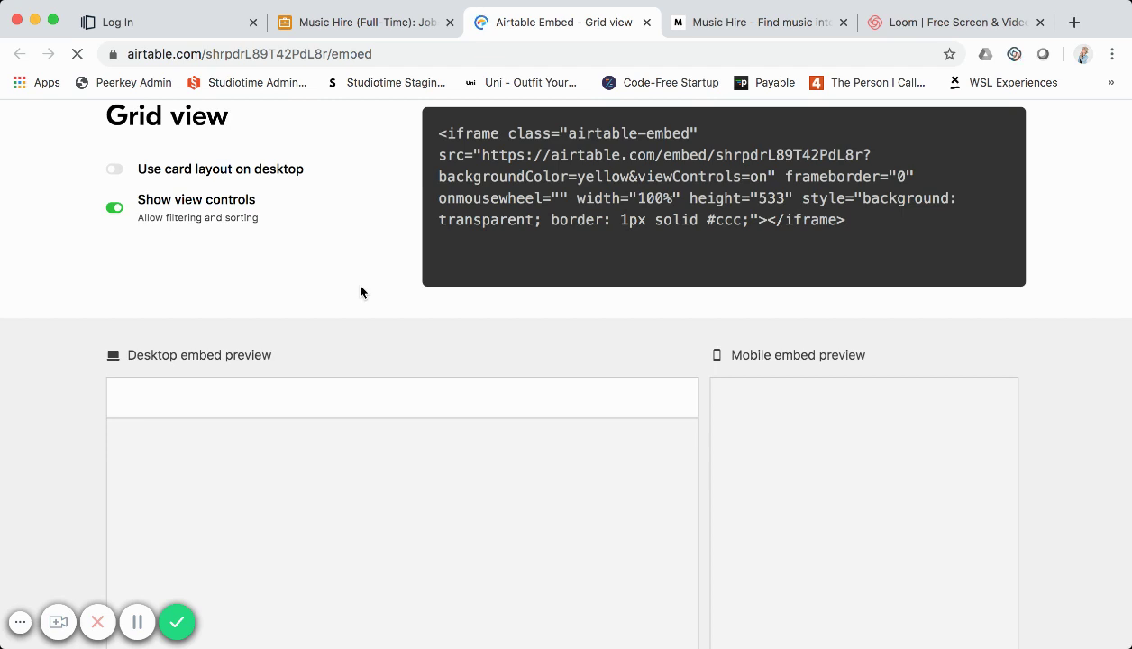
pyautogui.scroll(-3, 298, 245)
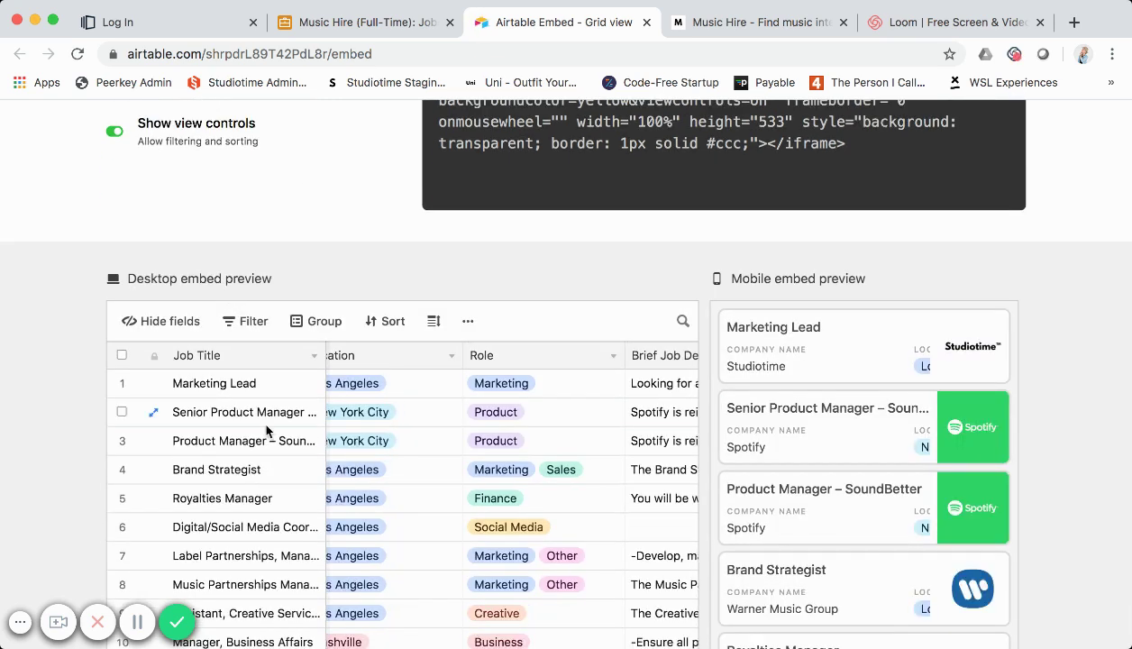
pyautogui.scroll(-3, 259, 309)
pyautogui.scroll(-1, 259, 309)
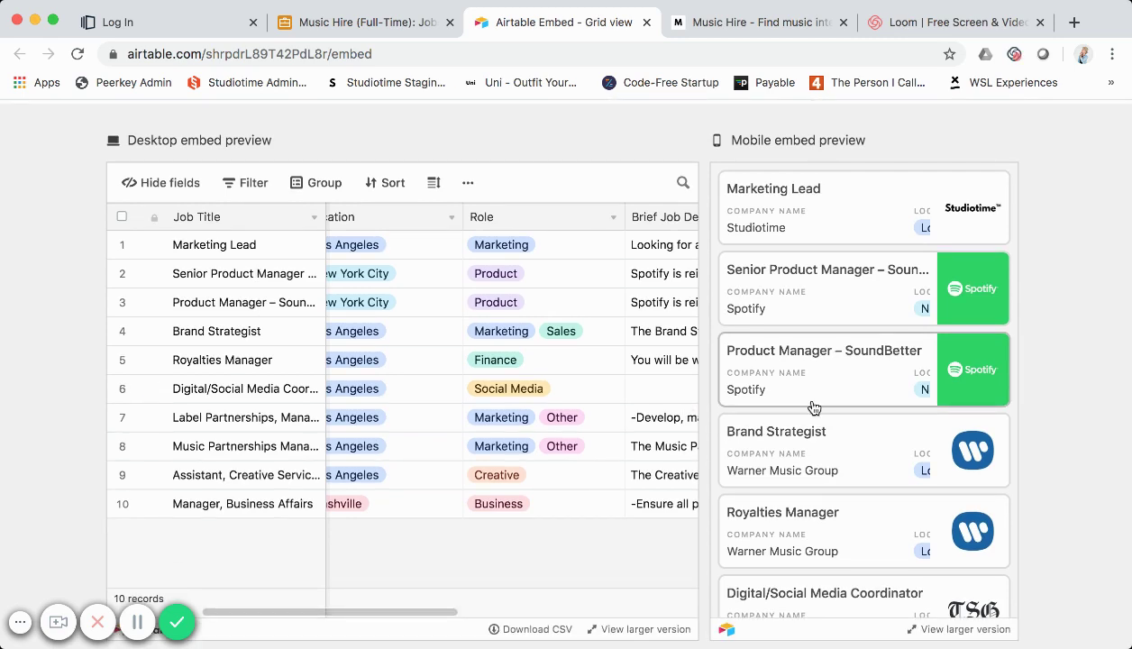
pyautogui.scroll(3, 813, 405)
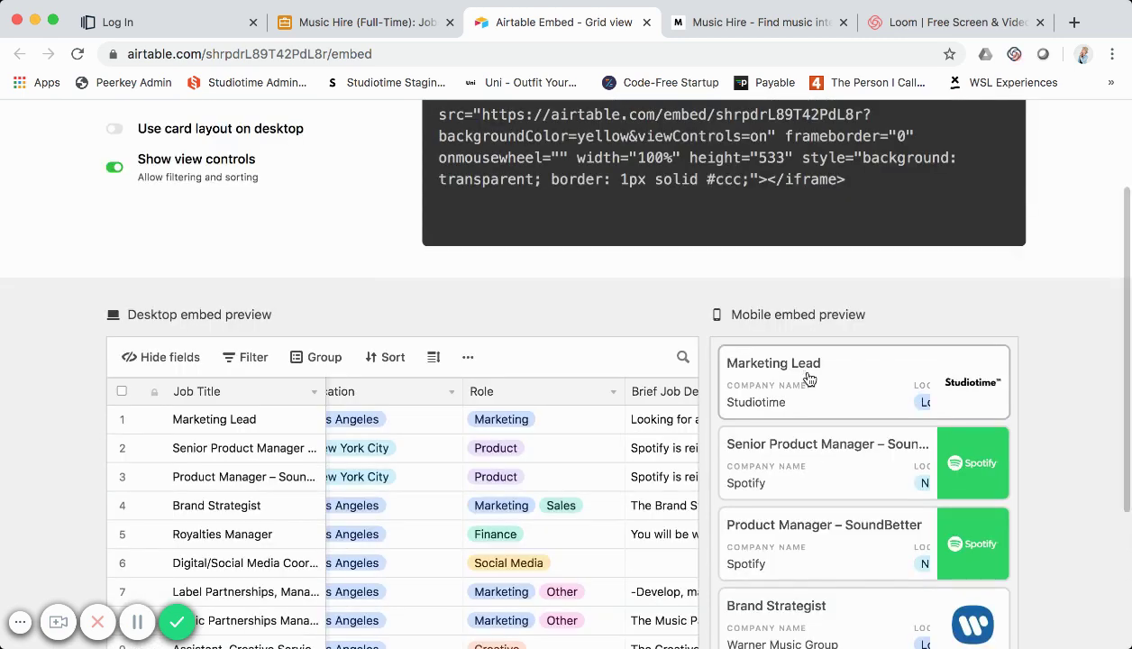
# - Turn on card layout for the desktop embed of the grid view and review the job cards in the desktop preview
pyautogui.scroll(1, 808, 390)
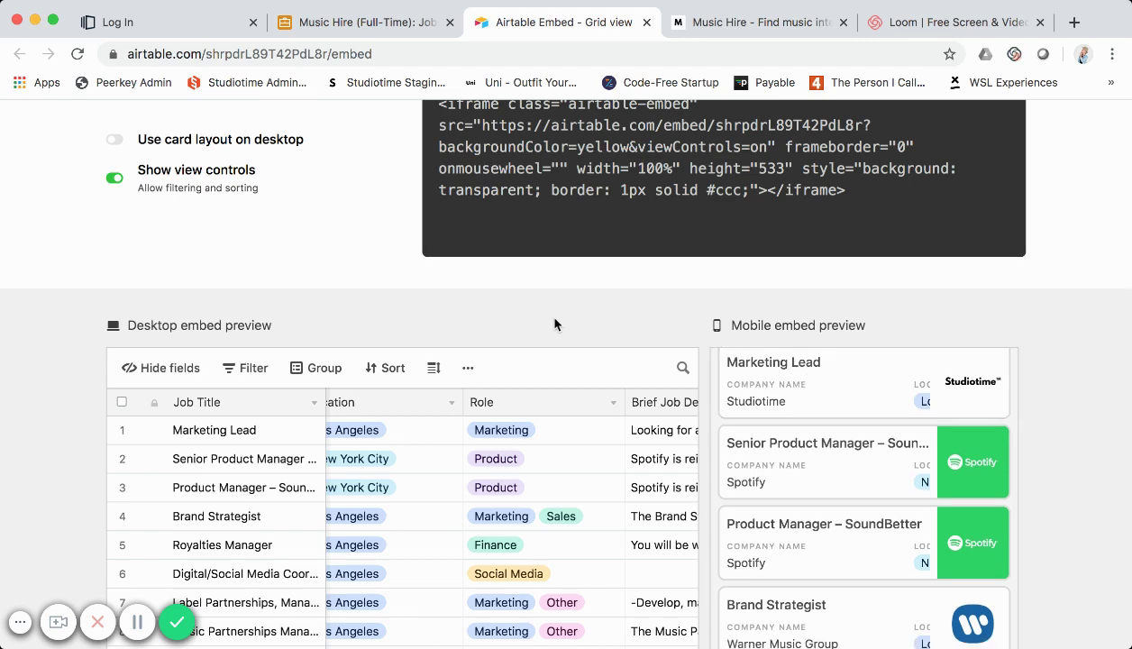
pyautogui.scroll(2, 235, 198)
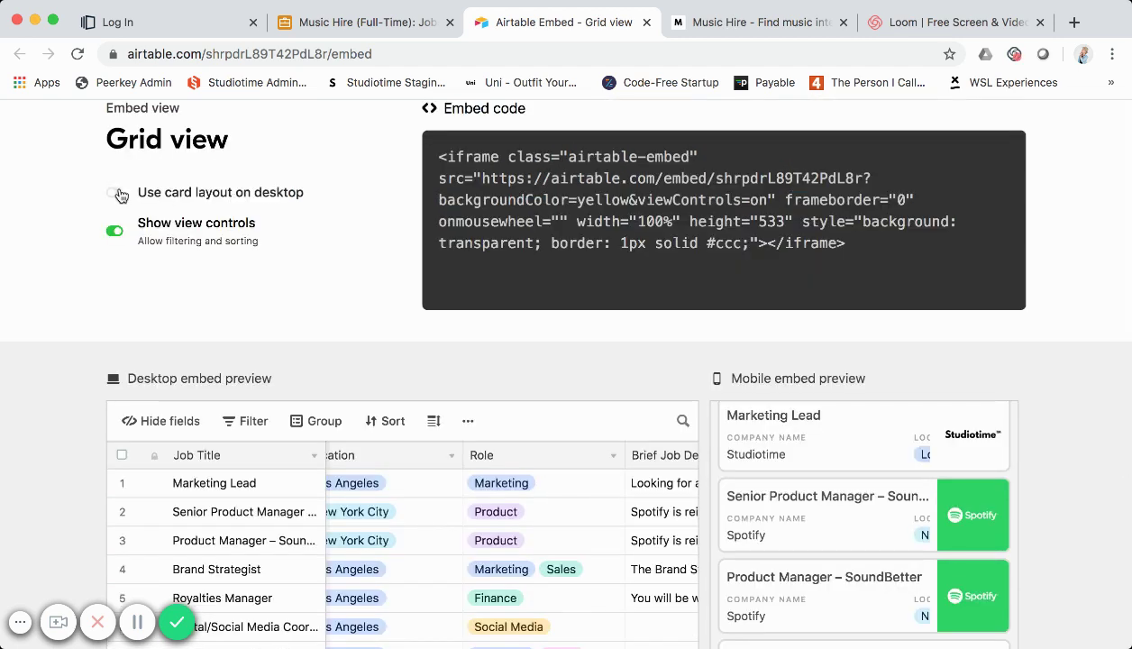
pyautogui.click(115, 194)
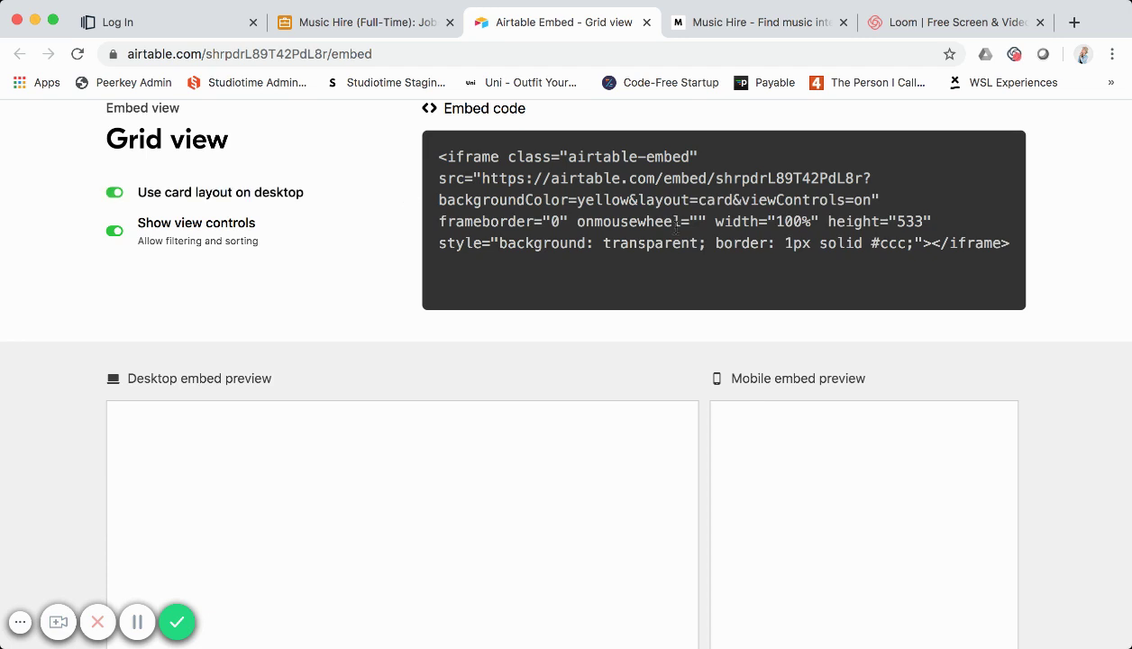
pyautogui.scroll(-1, 509, 302)
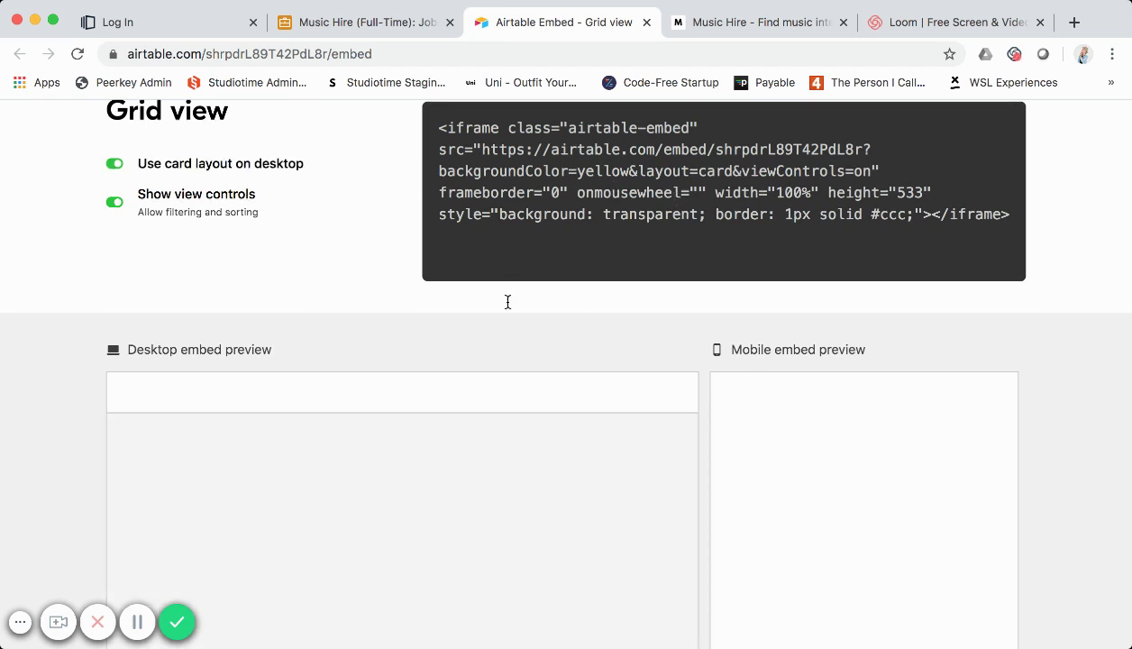
pyautogui.scroll(-2, 448, 321)
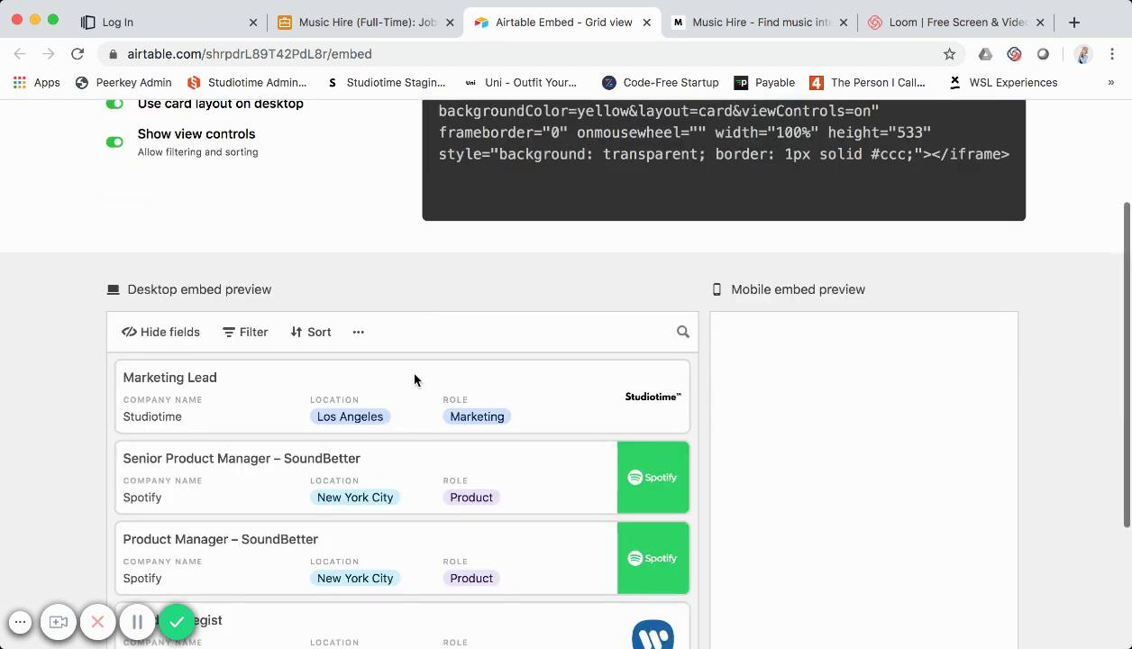
pyautogui.scroll(-3, 423, 401)
pyautogui.scroll(-2, 422, 277)
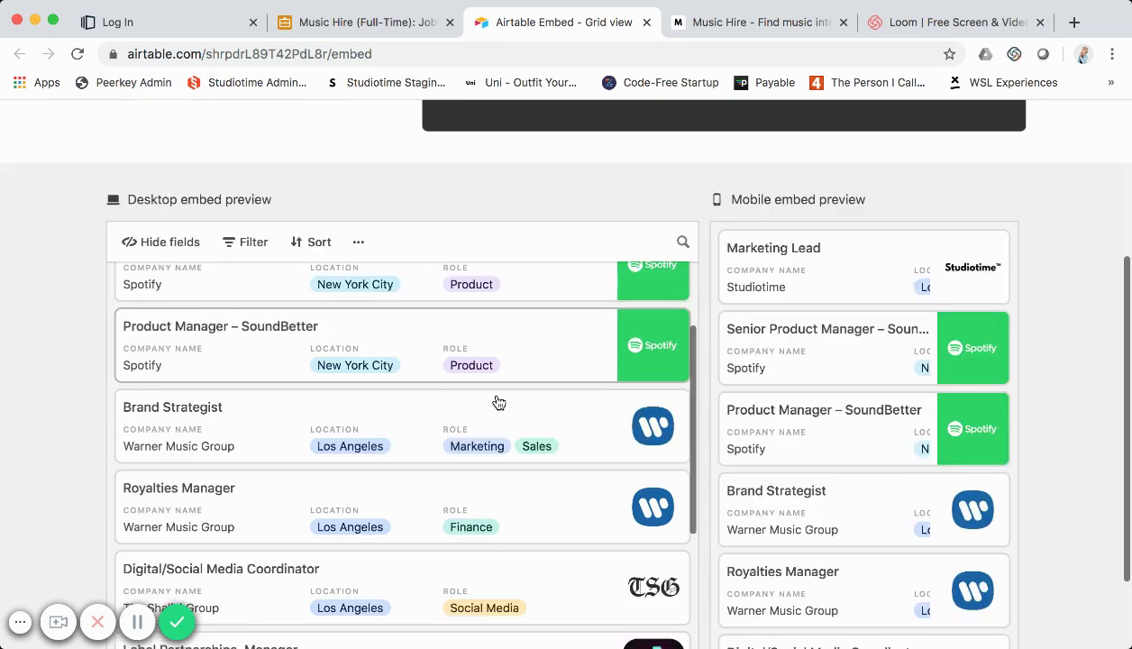
pyautogui.scroll(-5, 497, 399)
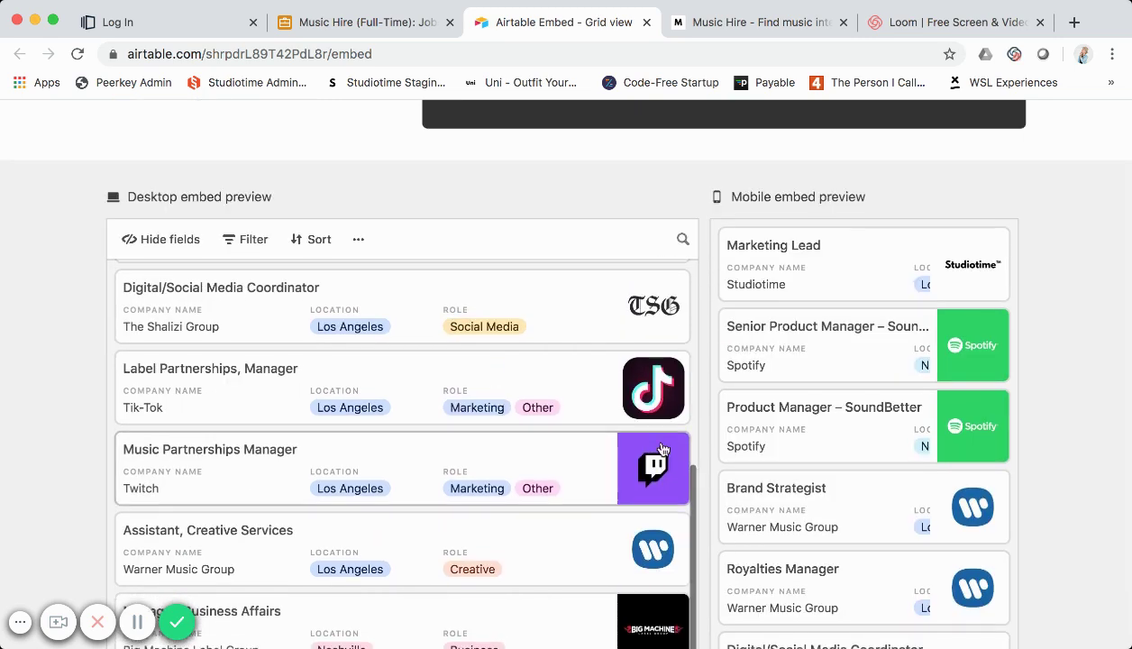
pyautogui.scroll(-3, 631, 429)
# - Select the grid view's complete iframe embed code
pyautogui.scroll(10, 670, 404)
pyautogui.scroll(5, 672, 360)
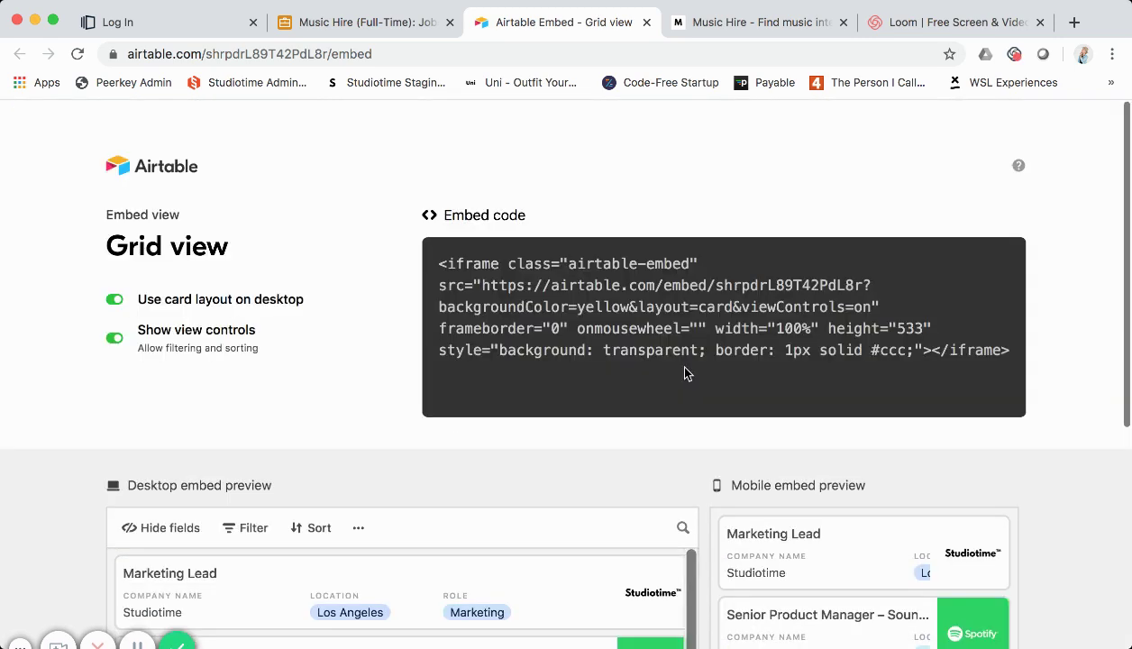
pyautogui.click(645, 294)
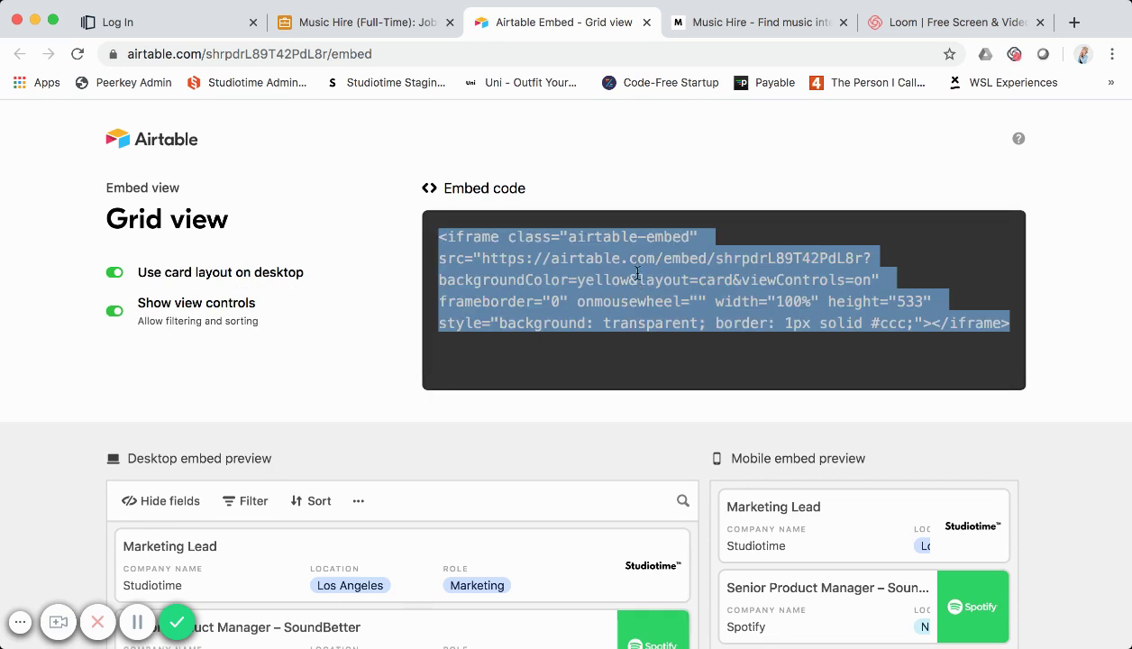
# - Return to the Music Hire (Full-Time) base, dismiss its sharing options, and view the embedded full-time jobs list on the Music Hire site
pyautogui.click(371, 25)
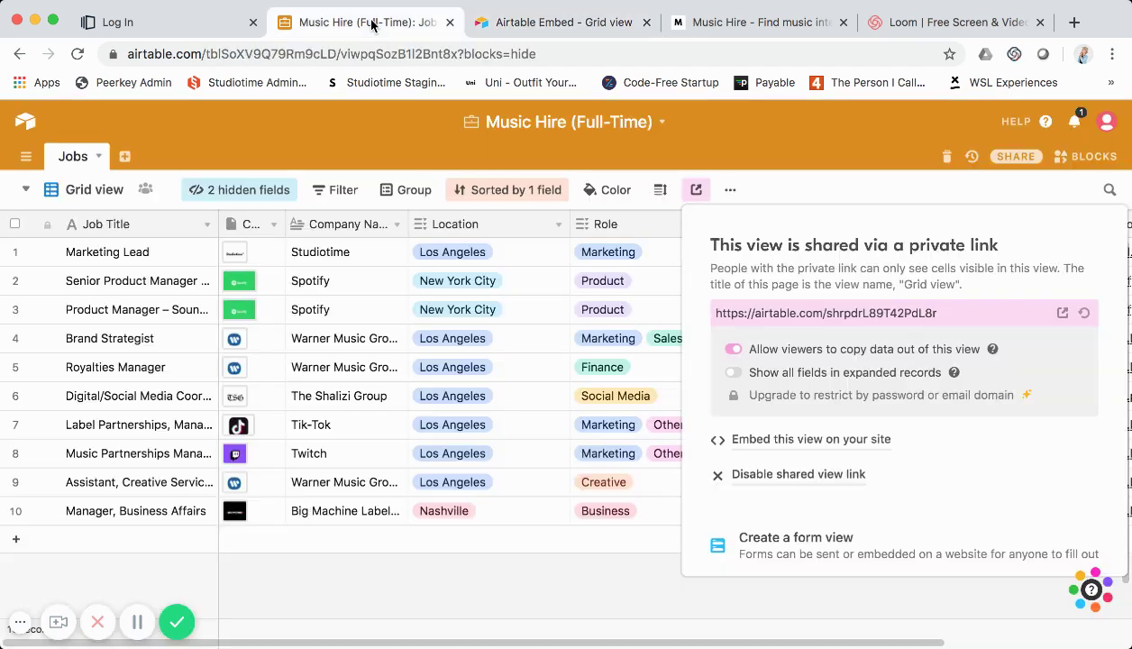
pyautogui.click(771, 156)
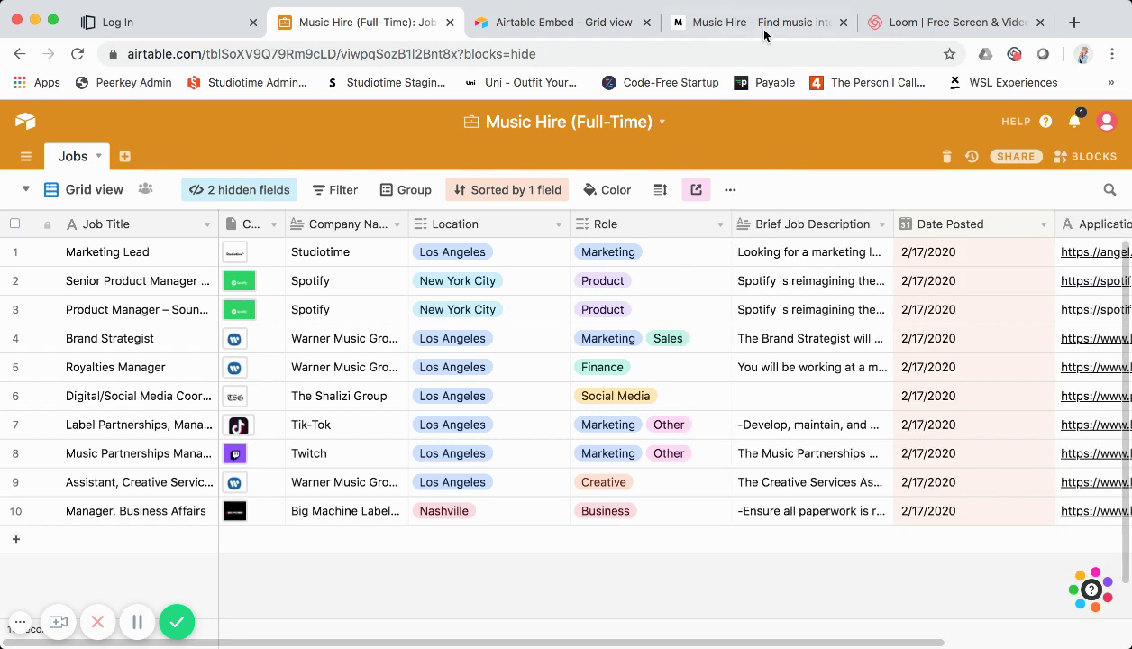
pyautogui.click(764, 27)
pyautogui.scroll(10, 722, 220)
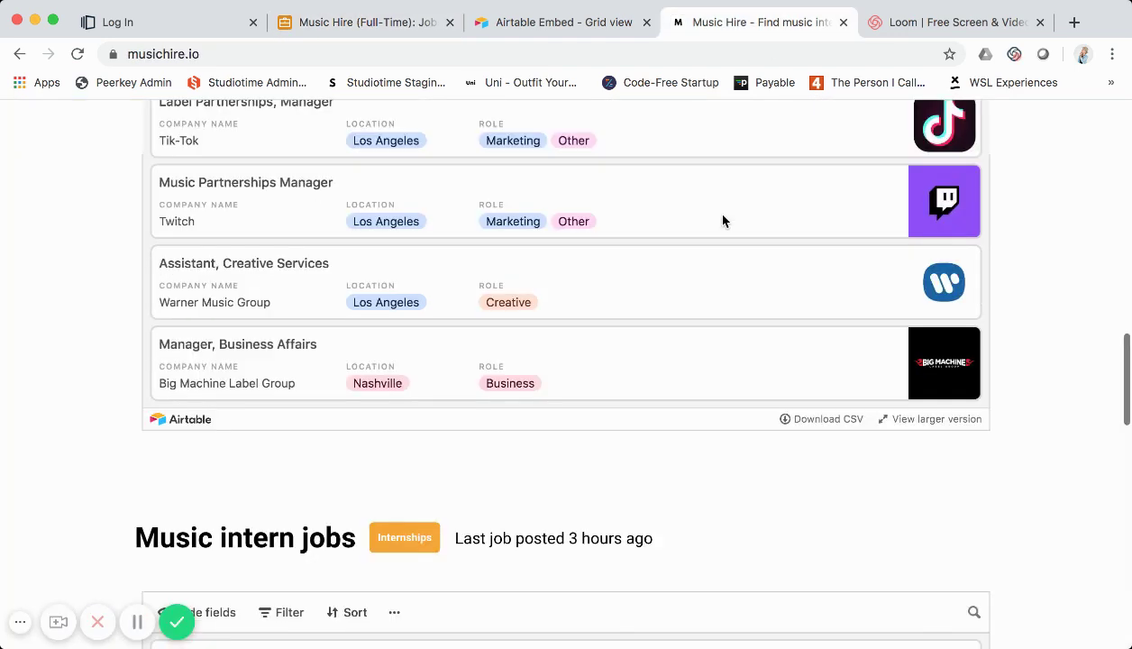
pyautogui.scroll(10, 723, 220)
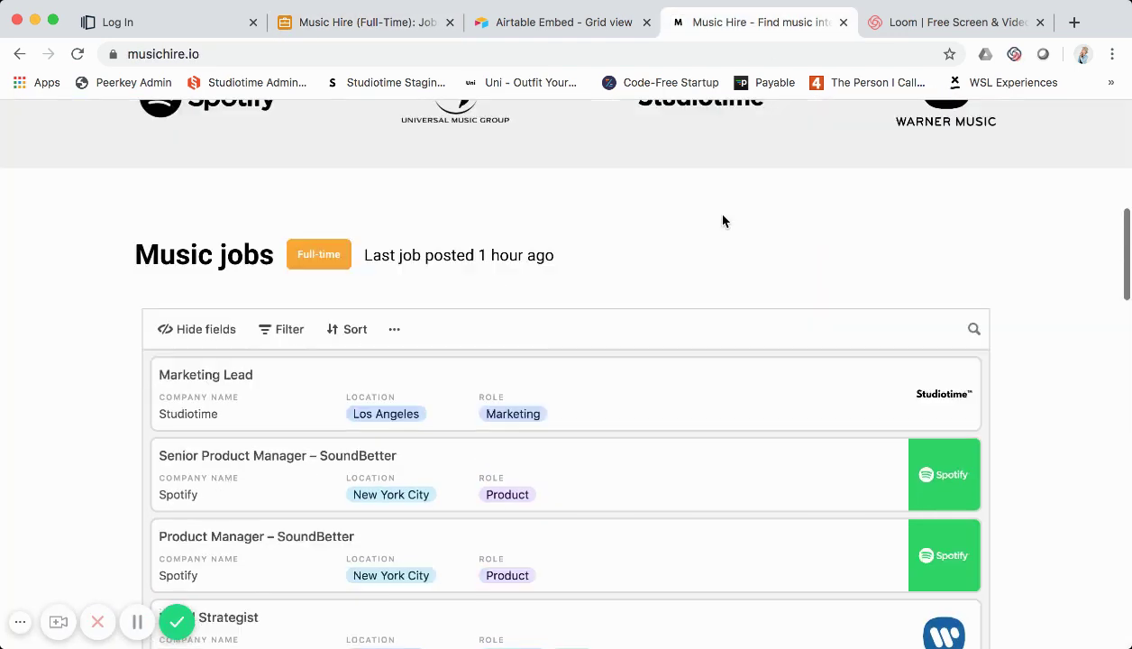
pyautogui.scroll(-3, 740, 279)
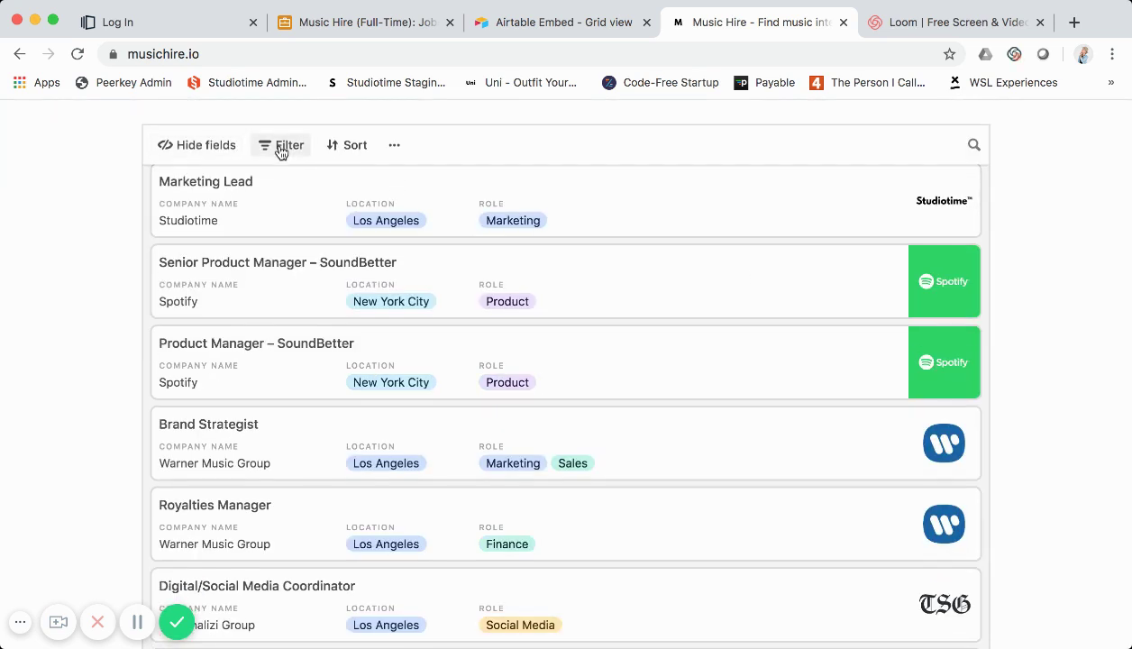
# - Add a blank Job Title filter condition to the embedded full-time jobs list and view the fields available for filtering
pyautogui.click(280, 150)
pyautogui.click(316, 220)
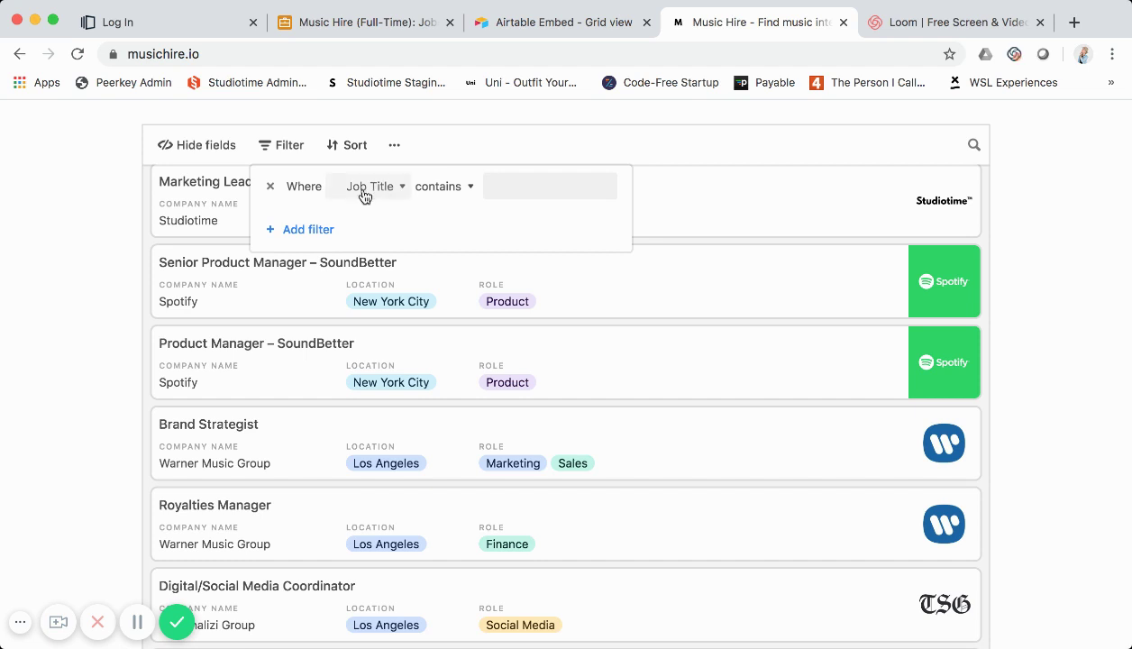
pyautogui.click(364, 195)
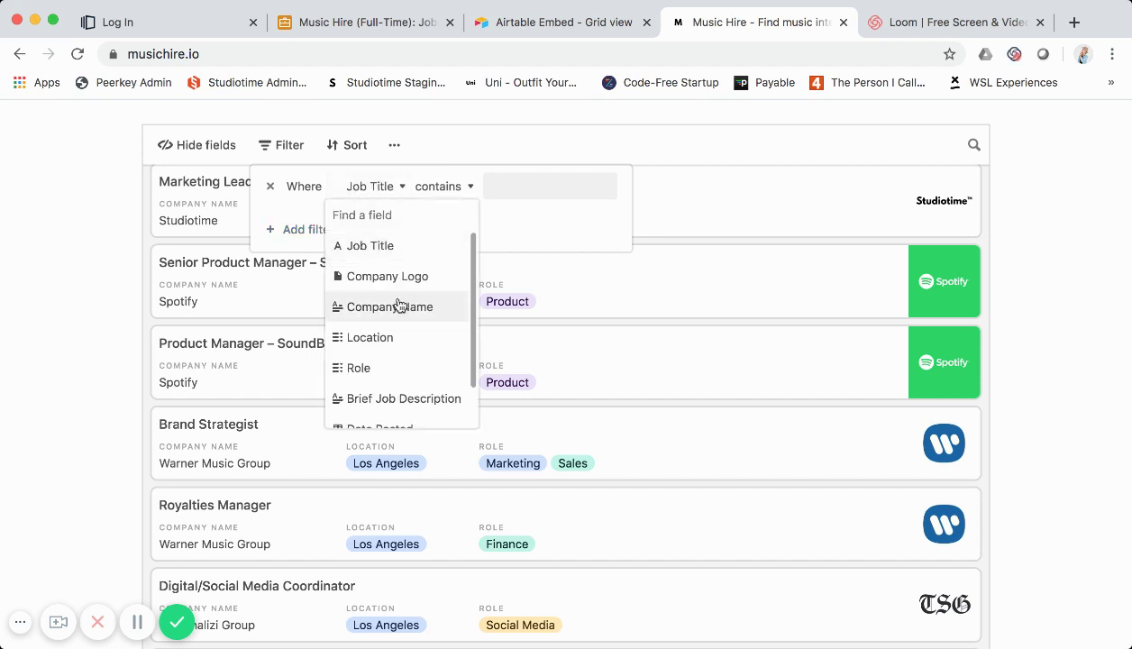
pyautogui.click(432, 187)
pyautogui.click(429, 129)
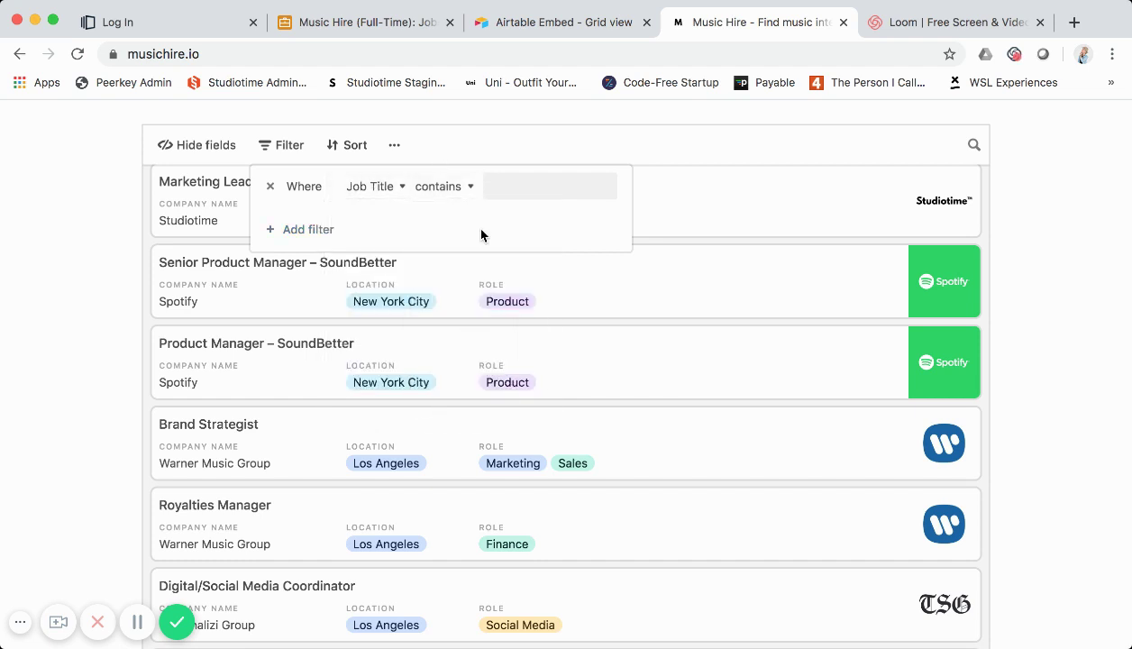
# - Examine the embedded full-time list's controls and job cards, and the Music intern jobs list on the Music Hire page
pyautogui.scroll(3, 481, 235)
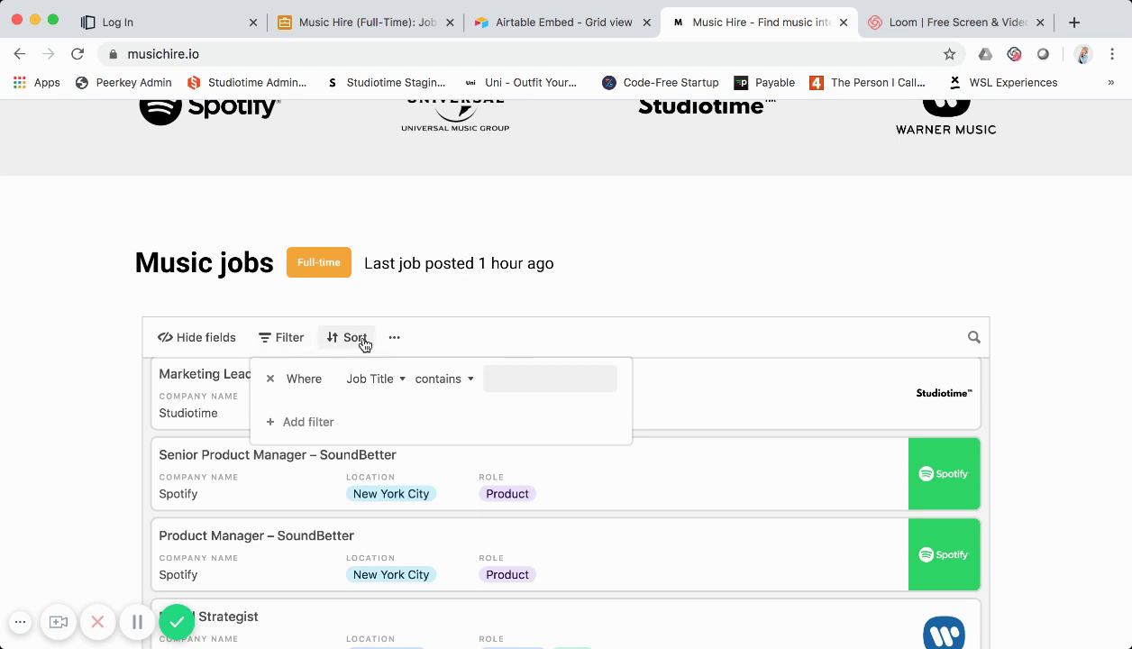
pyautogui.scroll(-1, 418, 306)
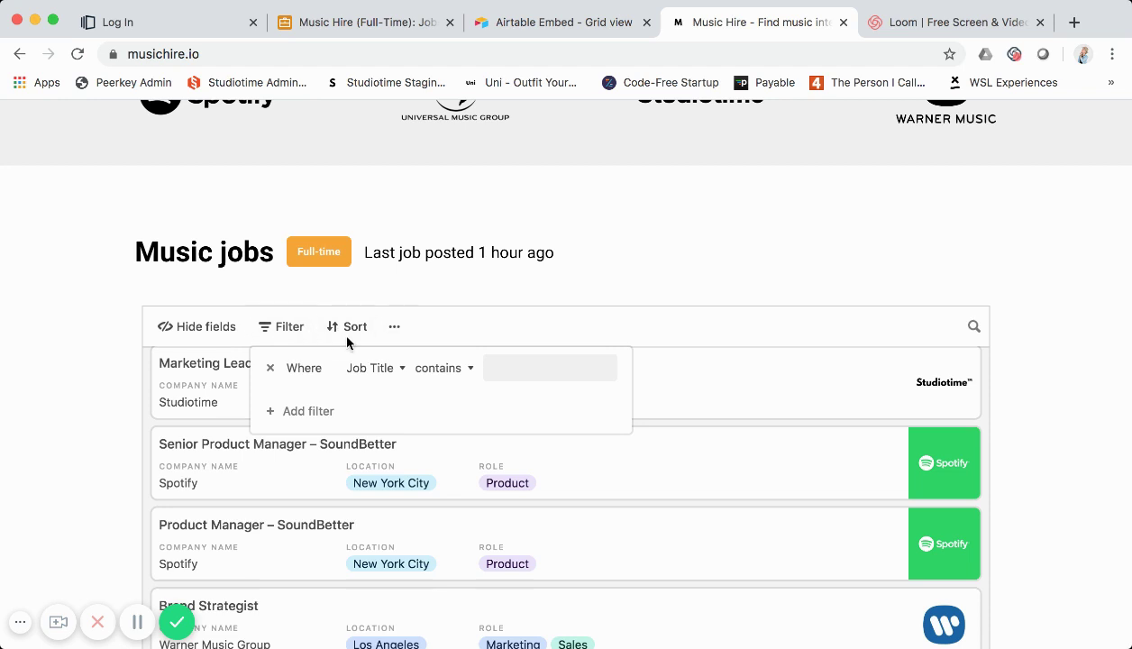
pyautogui.scroll(1, 345, 347)
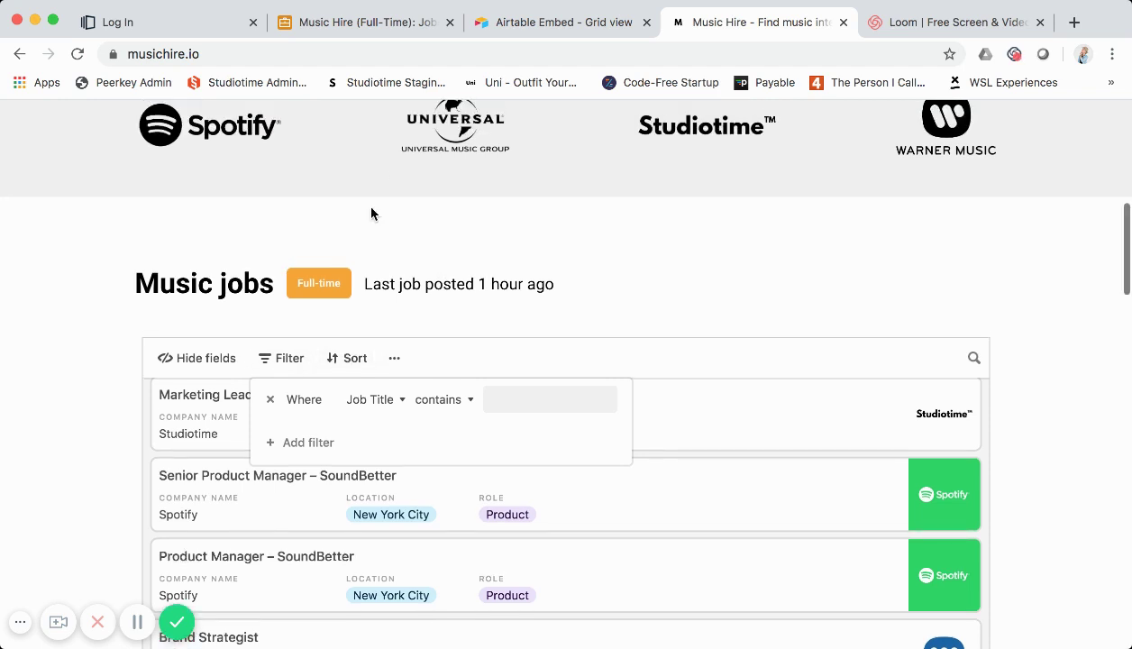
pyautogui.scroll(-3, 439, 311)
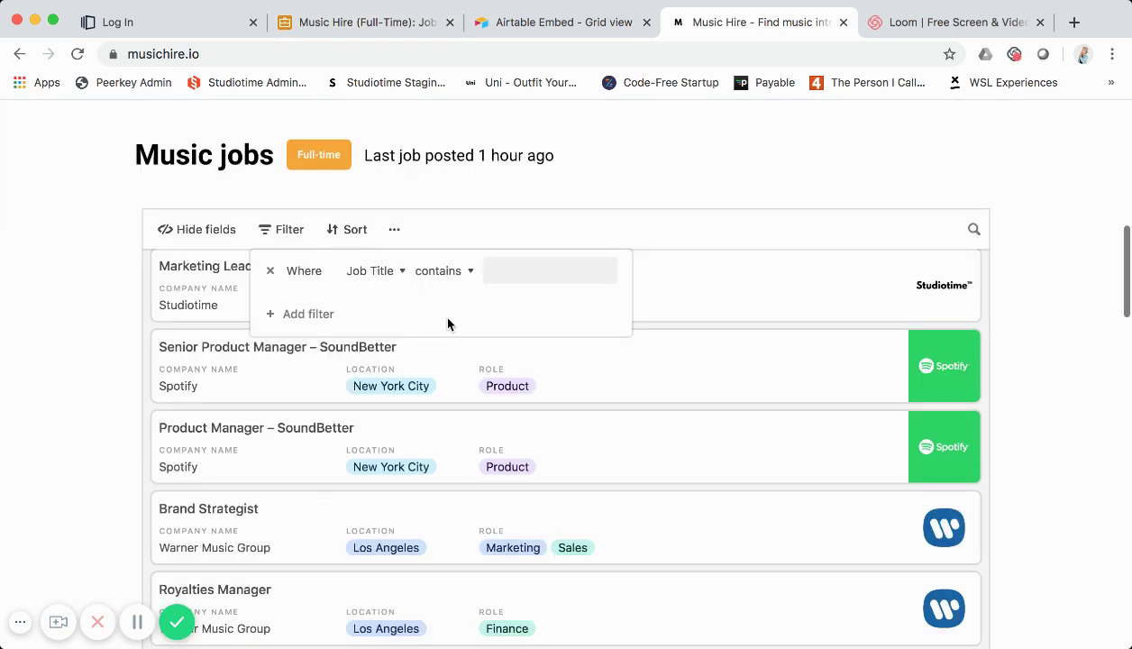
pyautogui.scroll(2, 435, 271)
pyautogui.scroll(3, 468, 405)
pyautogui.scroll(-8, 468, 405)
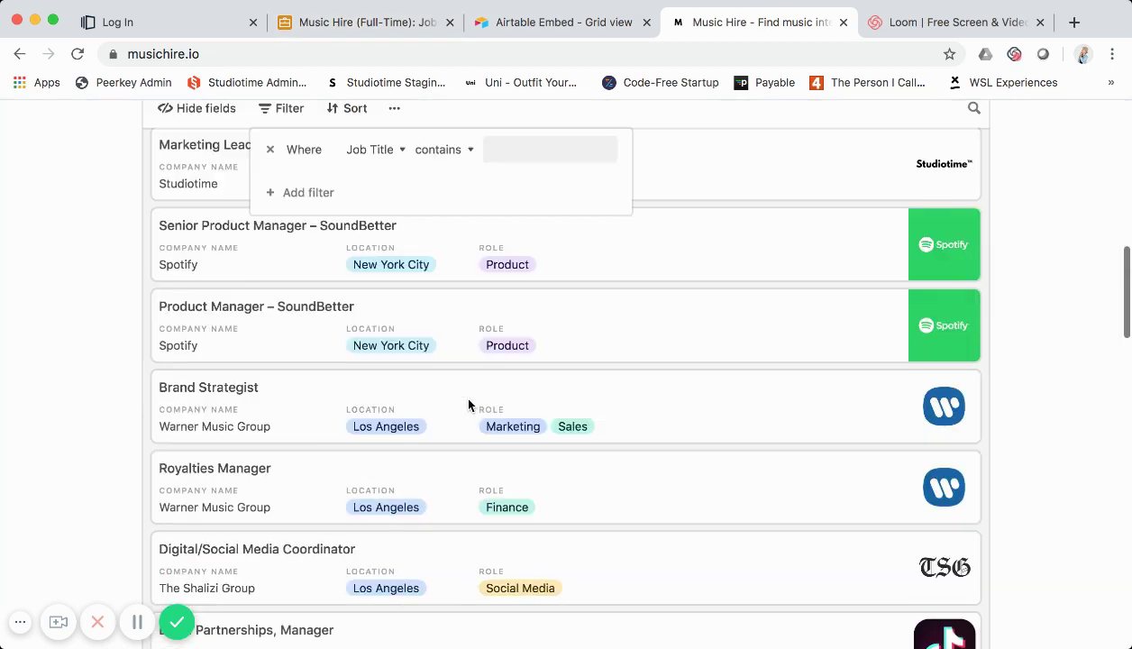
pyautogui.scroll(-8, 468, 404)
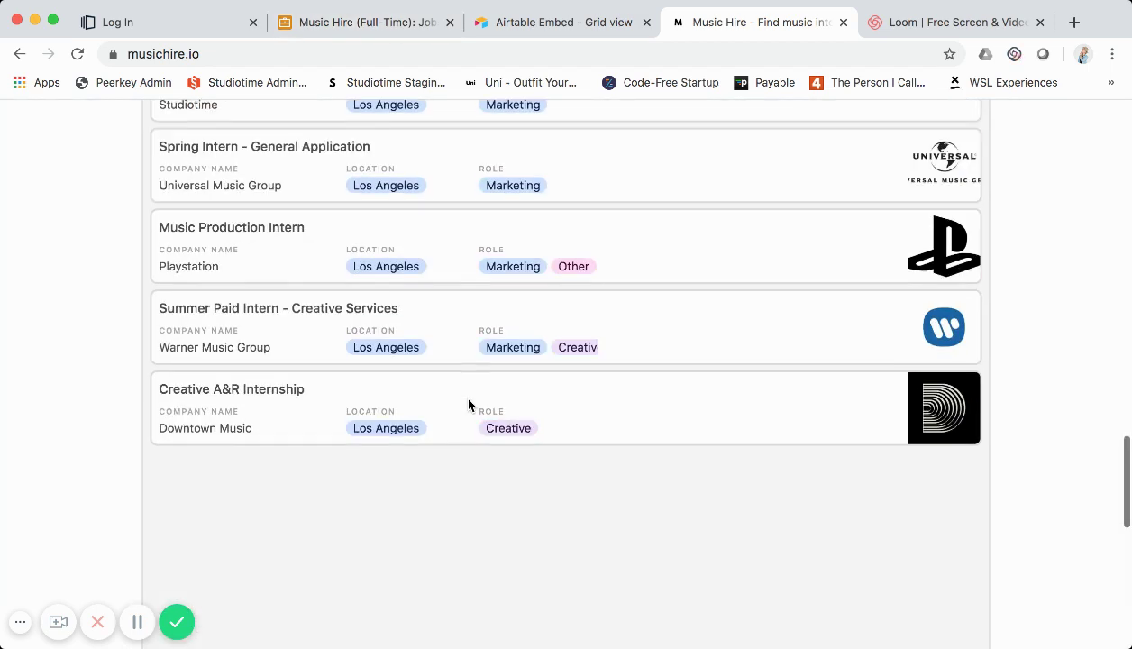
pyautogui.scroll(3, 468, 404)
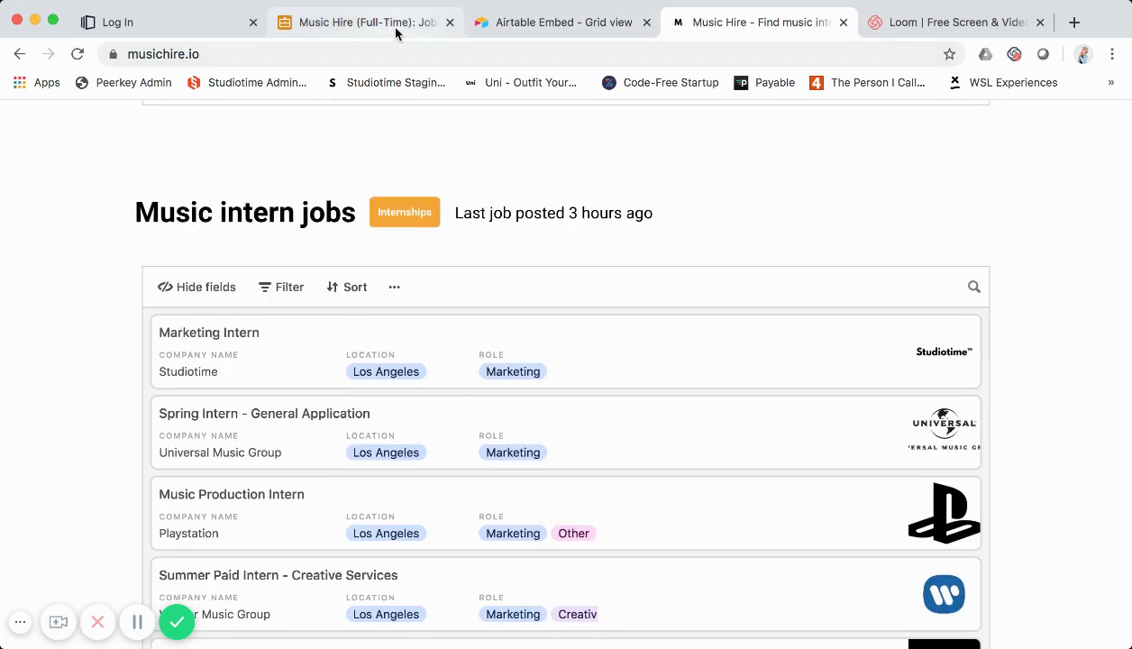
# - Open the Music Hire (Internships) base in Airtable and examine the columns of its Jobs table
pyautogui.click(396, 27)
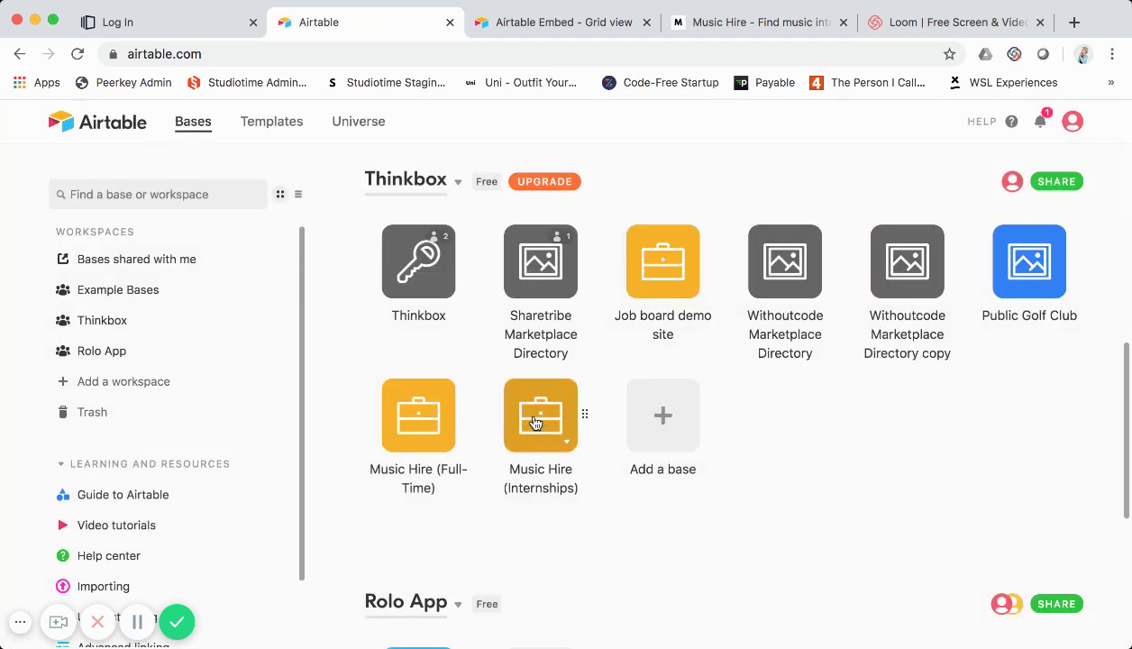
pyautogui.click(535, 422)
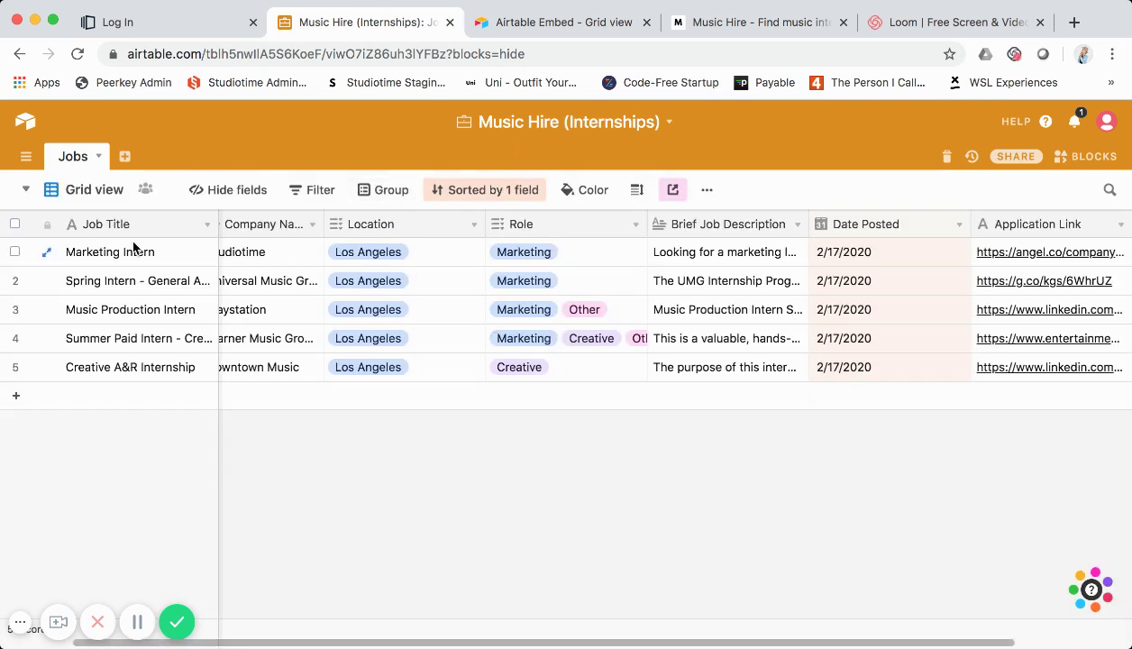
pyautogui.hscroll(2, 164, 284)
pyautogui.hscroll(5, 294, 306)
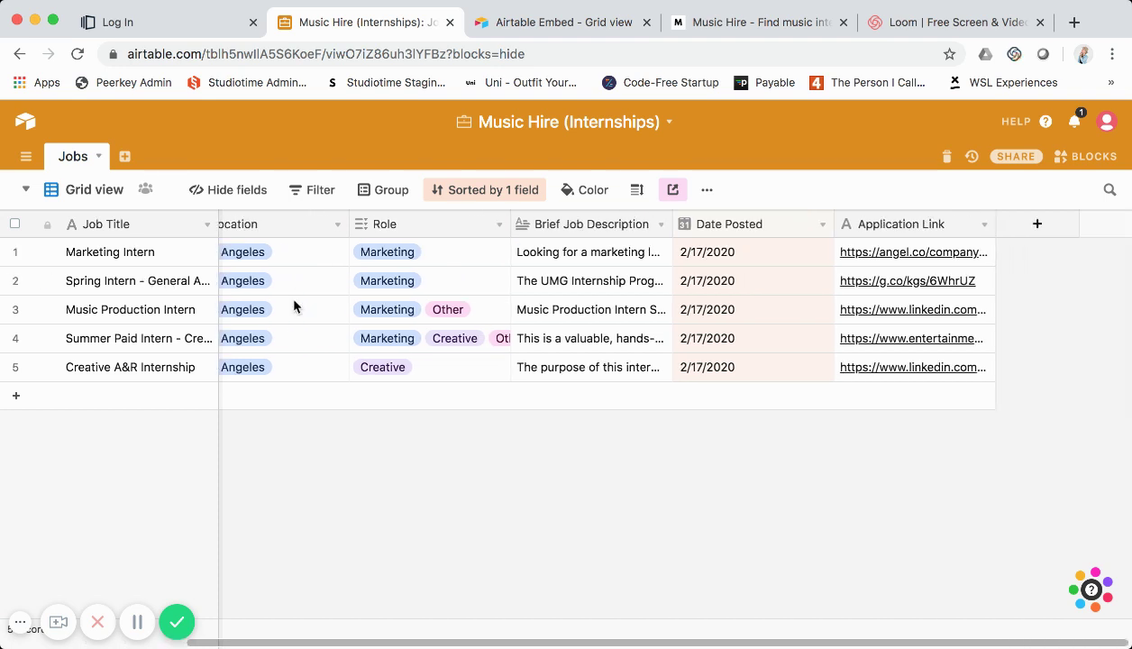
pyautogui.hscroll(-4, 377, 303)
pyautogui.hscroll(-2, 377, 303)
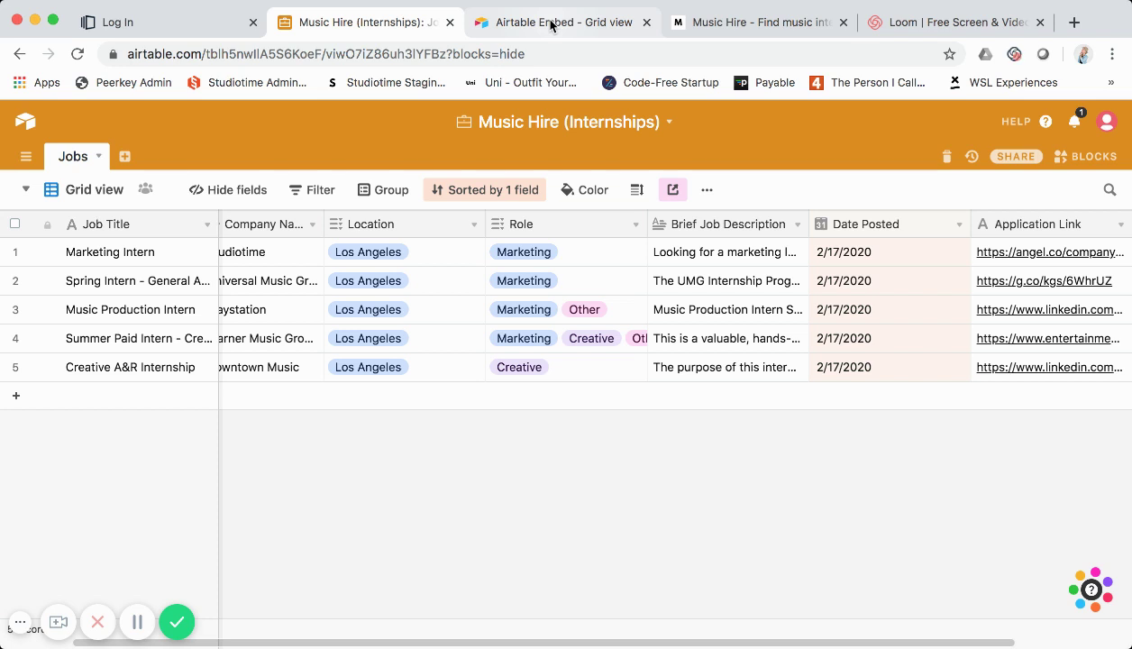
# - Open the sharing options of the internships grid view, and revisit the full-time view's embed page
pyautogui.click(674, 191)
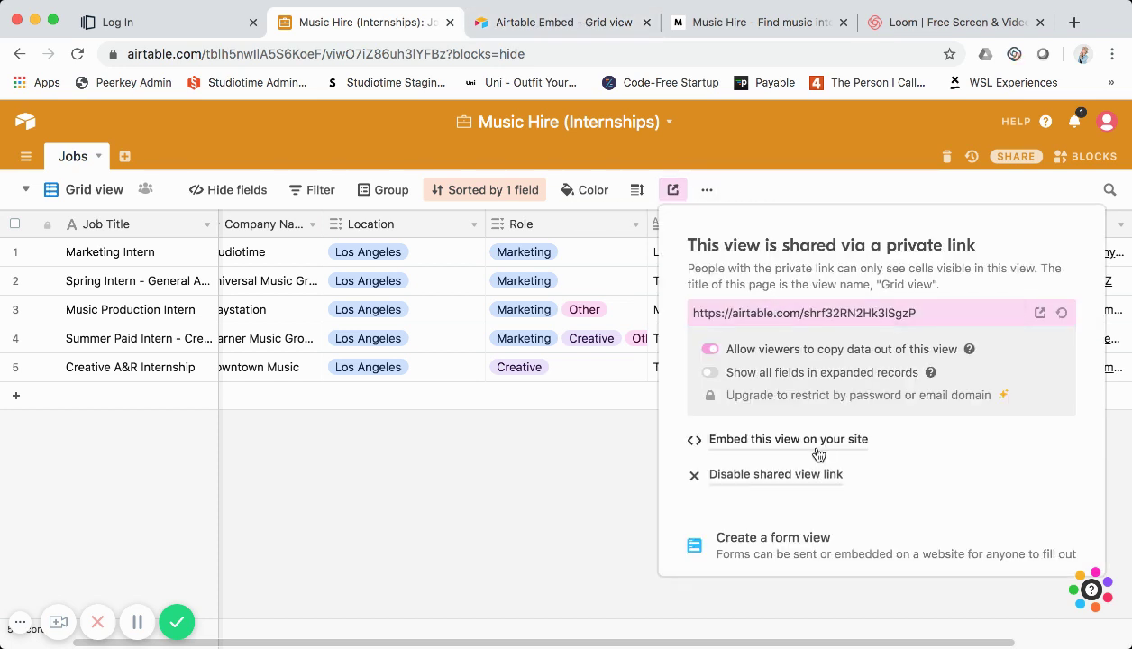
pyautogui.click(578, 23)
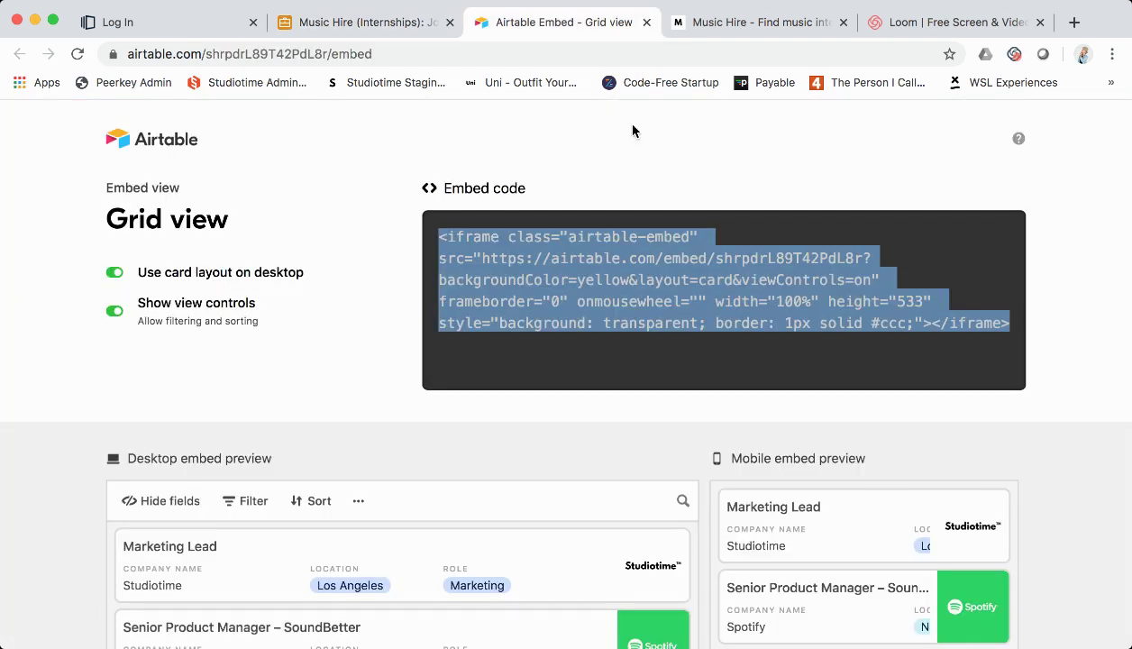
# - Review the internship and full-time job embeds on the Music Hire site and return to its homepage header
pyautogui.click(695, 26)
pyautogui.scroll(-10, 629, 270)
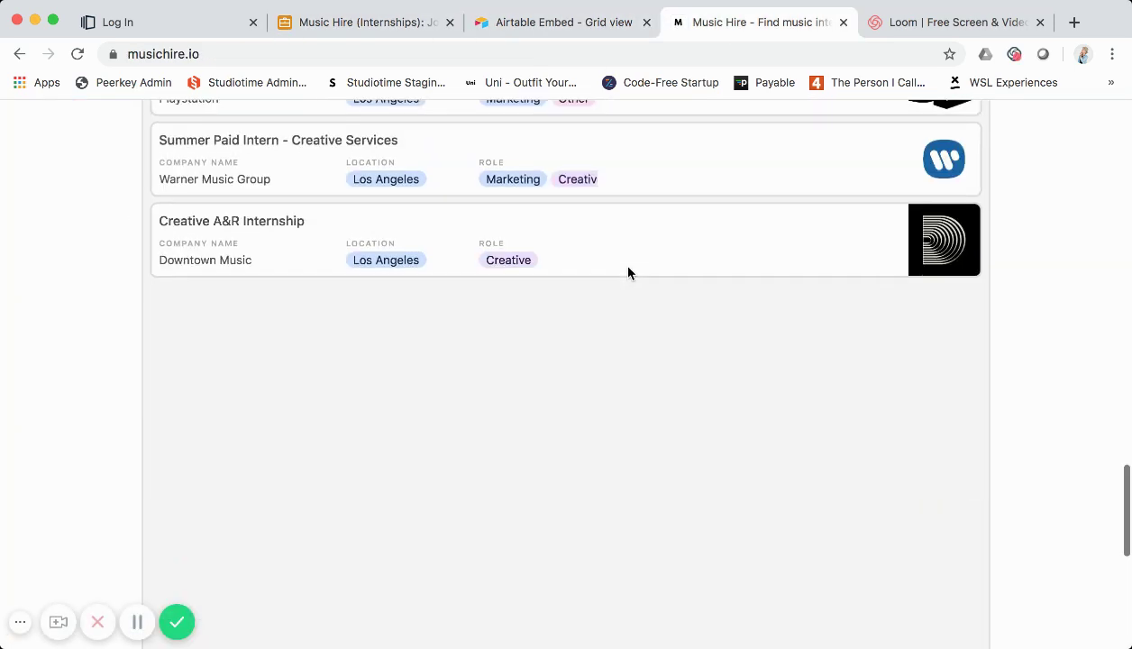
pyautogui.scroll(5, 628, 272)
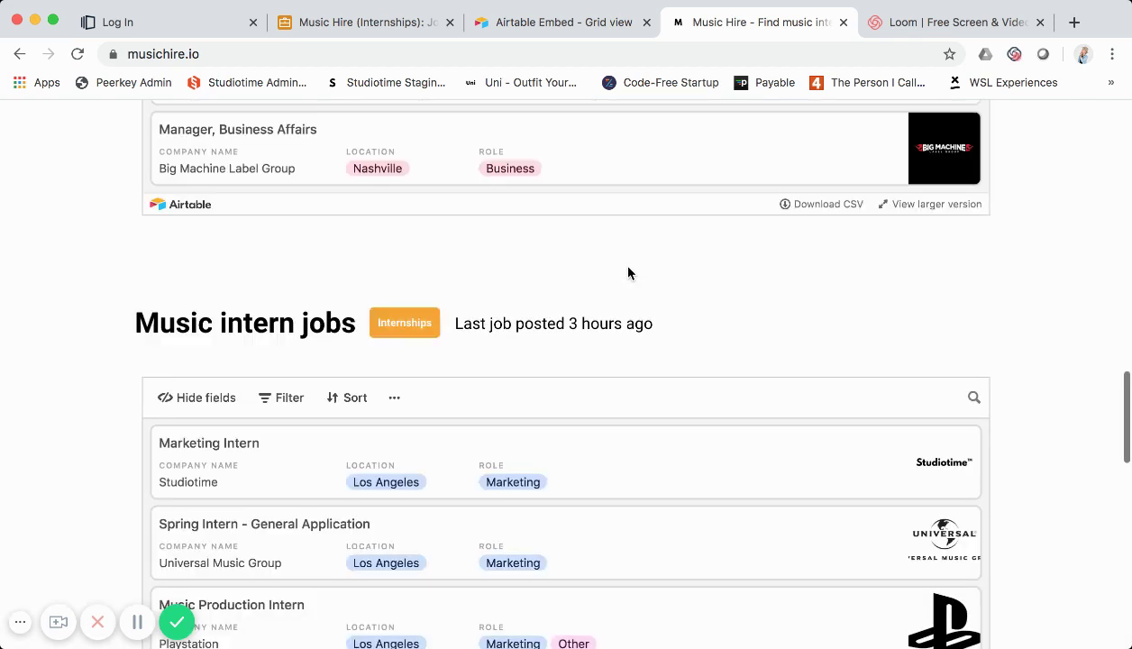
pyautogui.scroll(1, 629, 272)
pyautogui.scroll(-2, 622, 295)
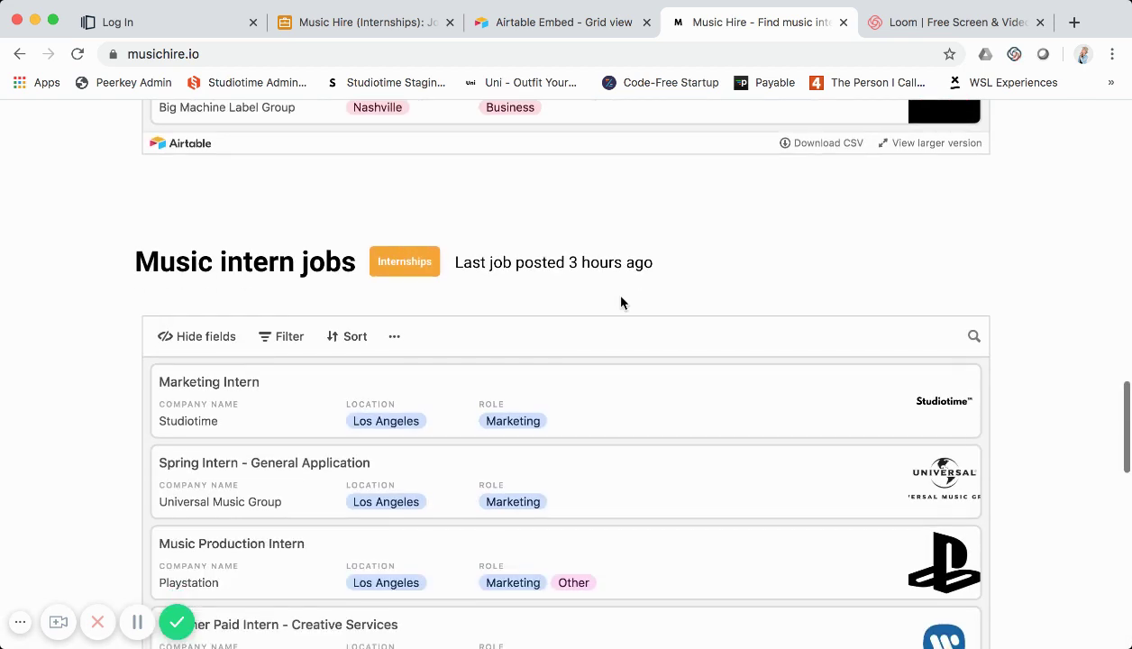
pyautogui.scroll(2, 622, 303)
pyautogui.scroll(-1, 621, 298)
pyautogui.scroll(12, 621, 303)
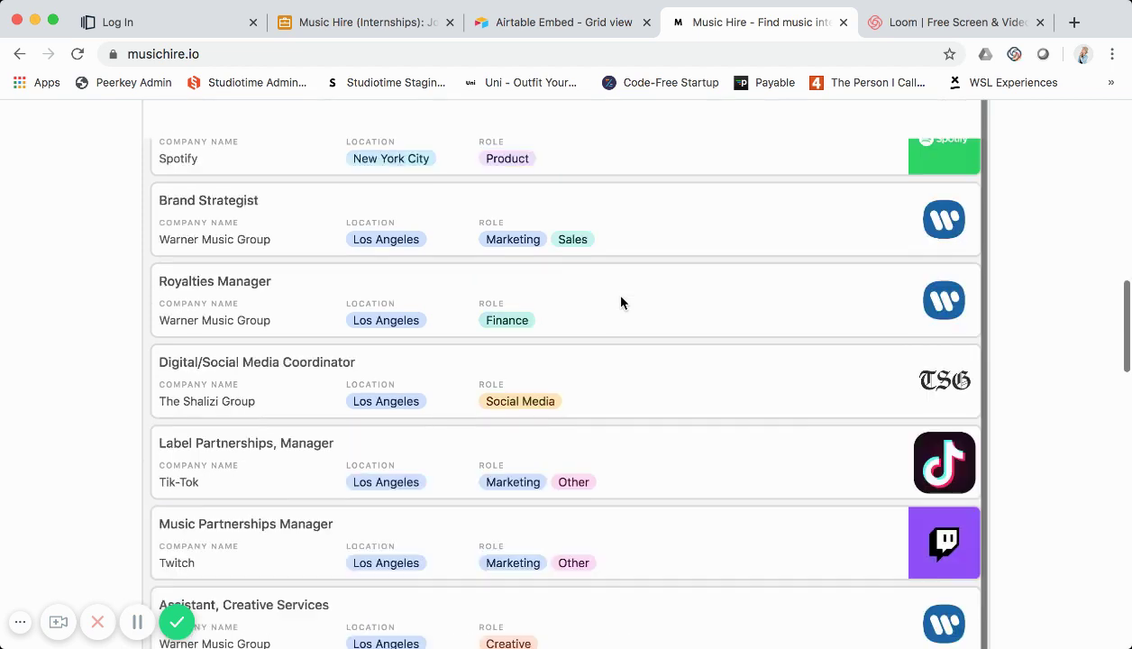
pyautogui.scroll(10, 621, 303)
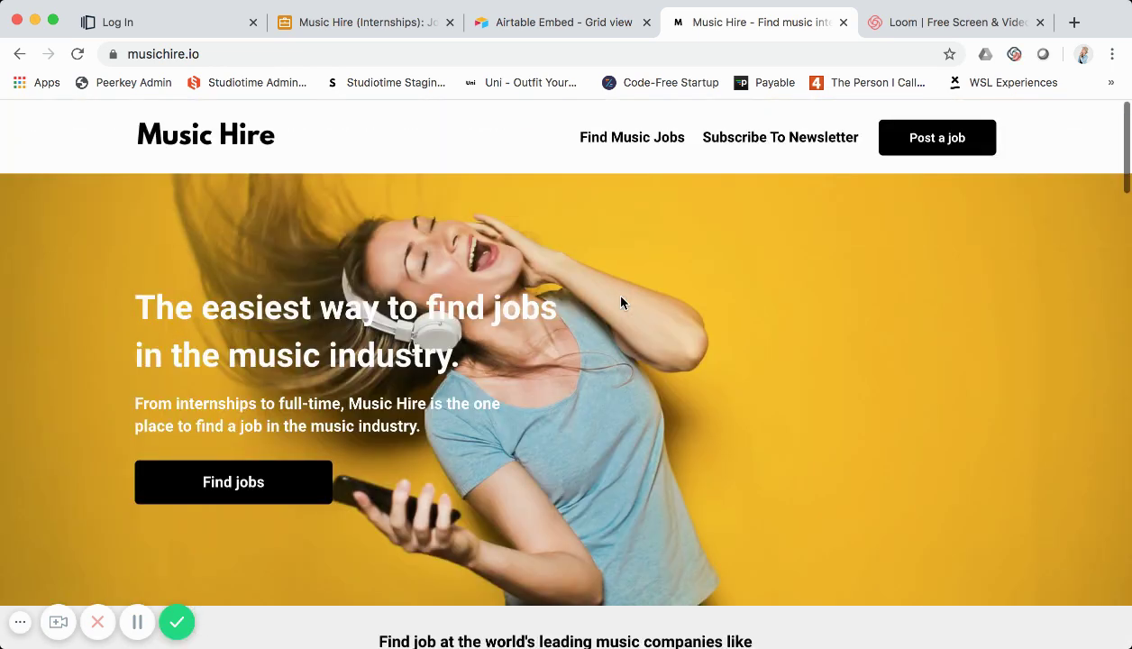
# - Review the Music Hire homepage from its header through the full-time and internship job lists to the footer
pyautogui.scroll(-5, 529, 219)
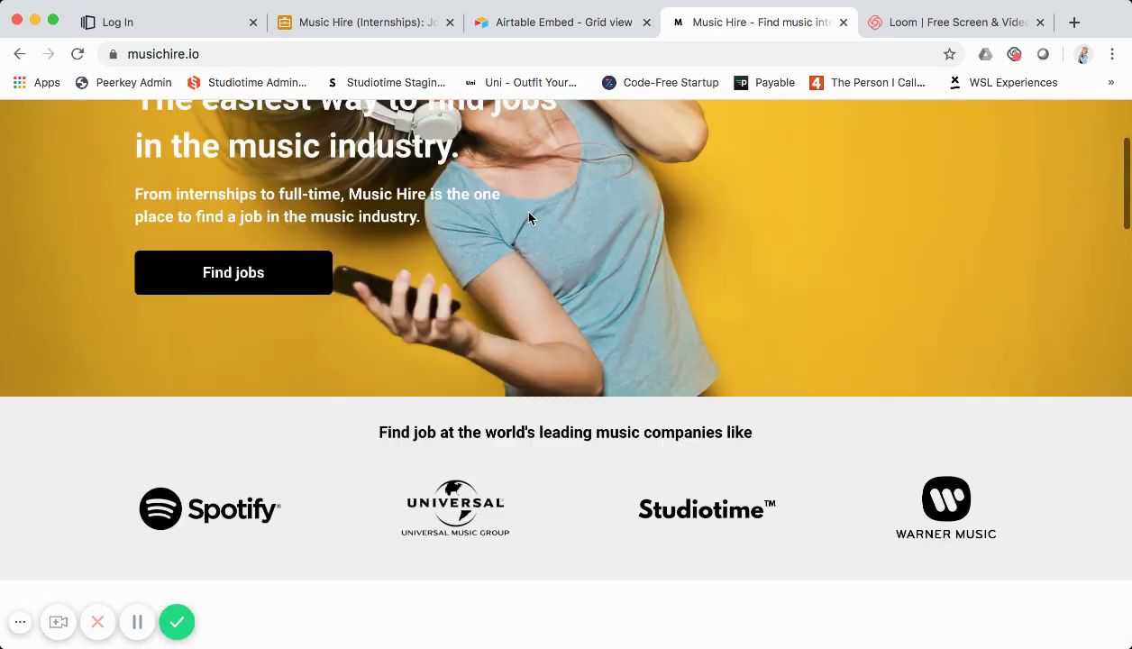
pyautogui.scroll(-7, 530, 219)
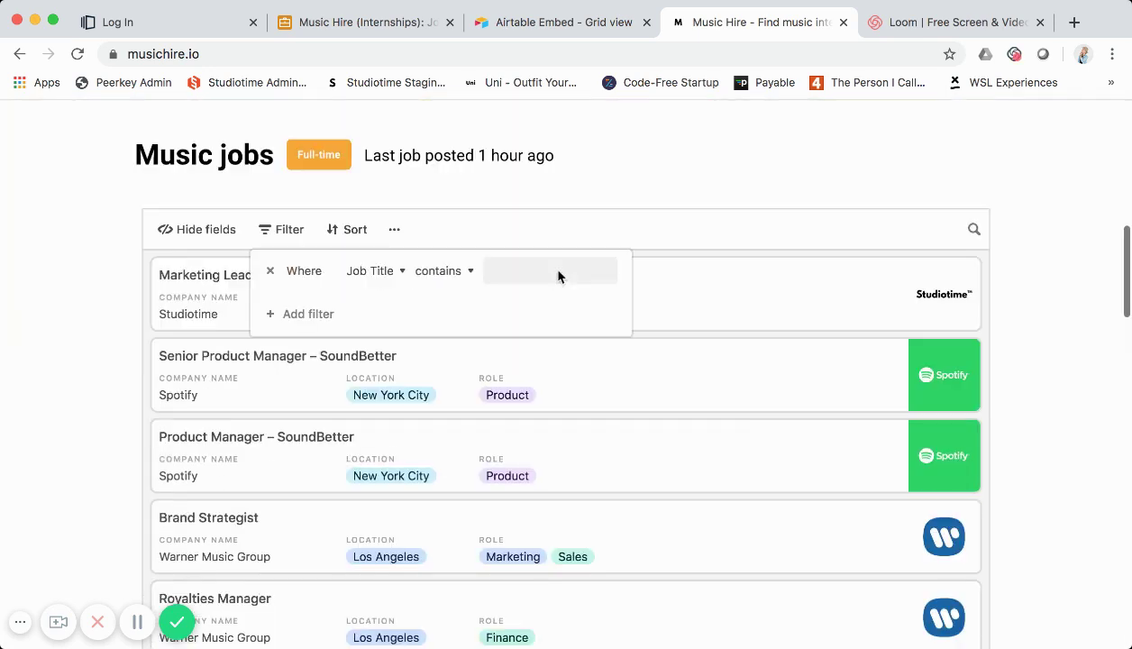
pyautogui.scroll(-4, 558, 276)
pyautogui.scroll(-14, 558, 276)
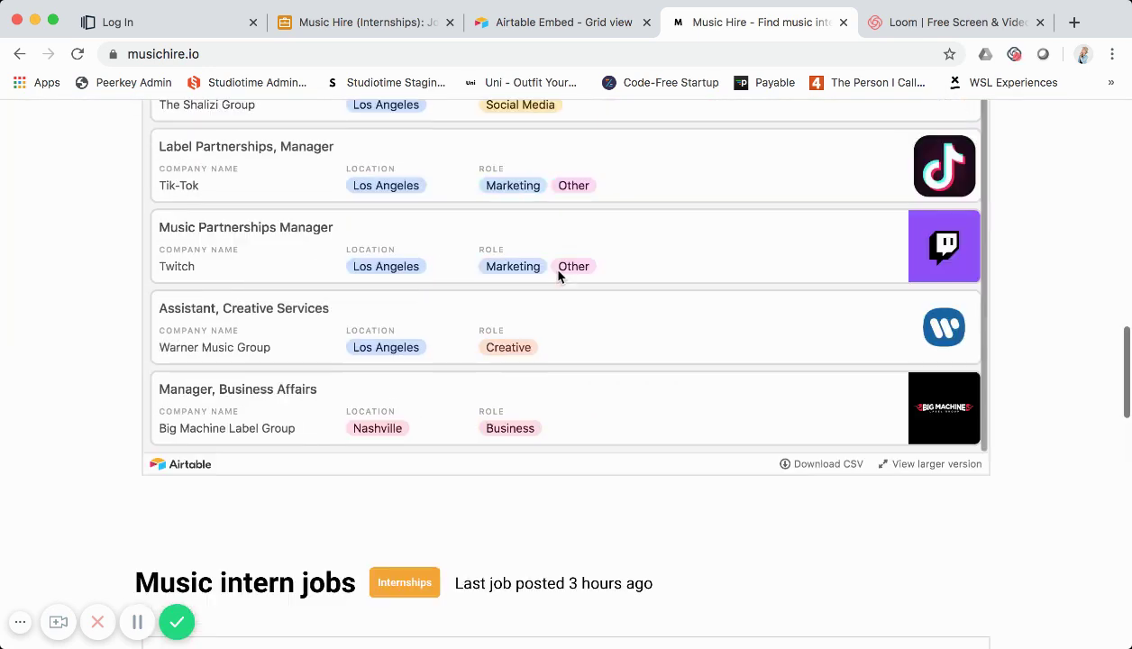
pyautogui.scroll(-15, 558, 276)
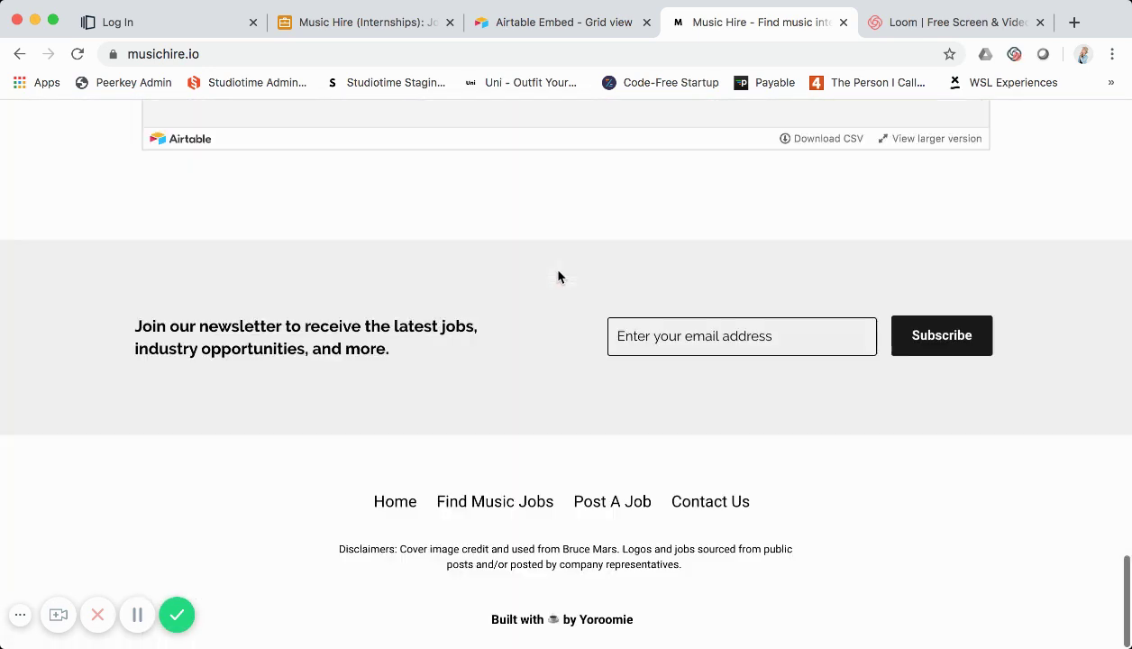
pyautogui.scroll(20, 558, 276)
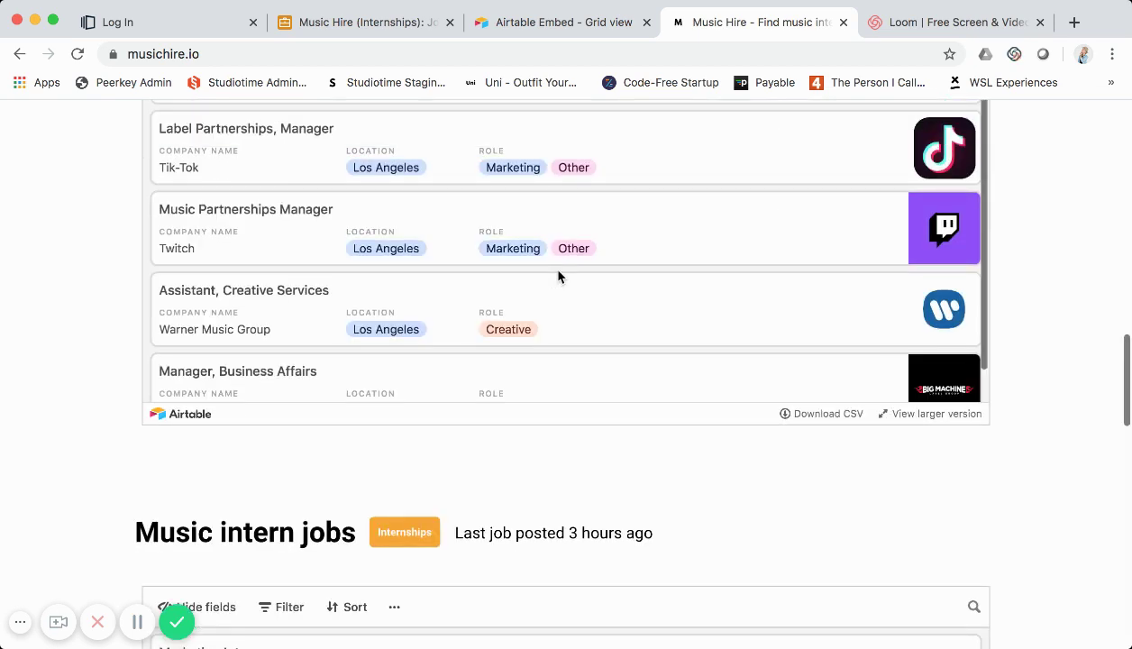
pyautogui.scroll(6, 558, 276)
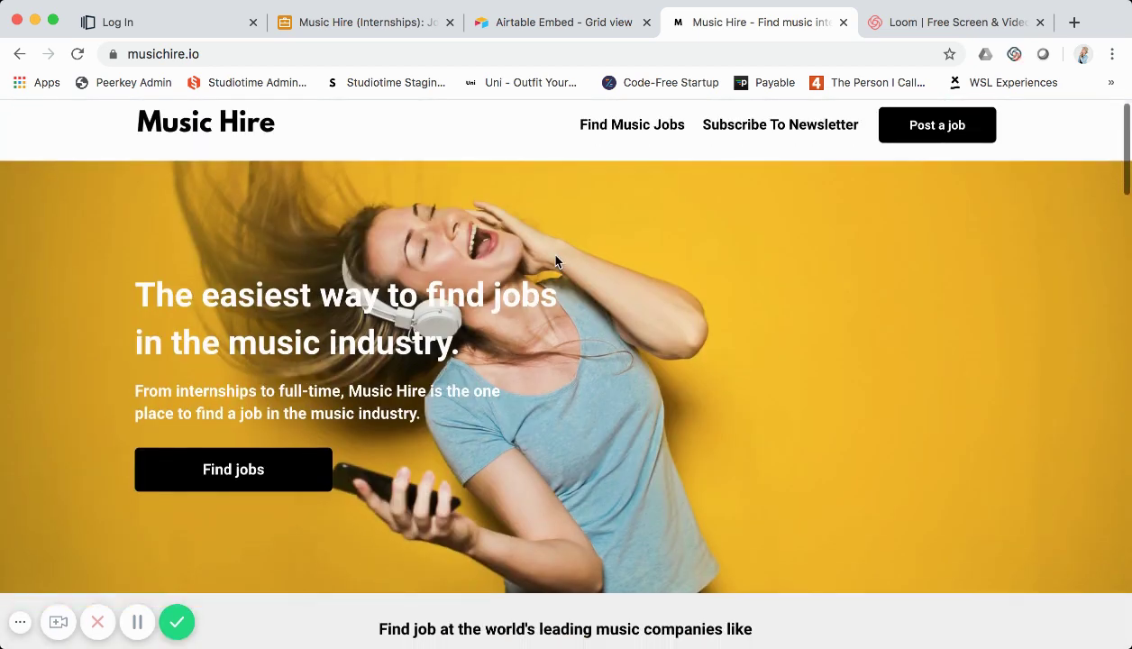
pyautogui.scroll(-3, 555, 262)
pyautogui.scroll(5, 555, 261)
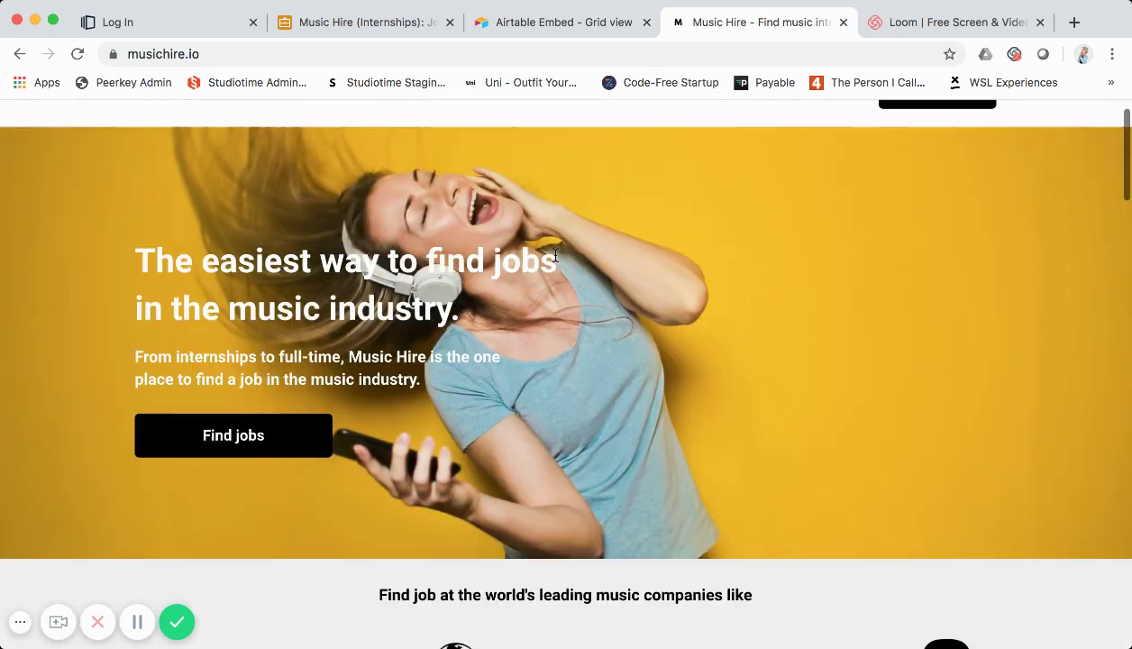
pyautogui.scroll(-8, 555, 262)
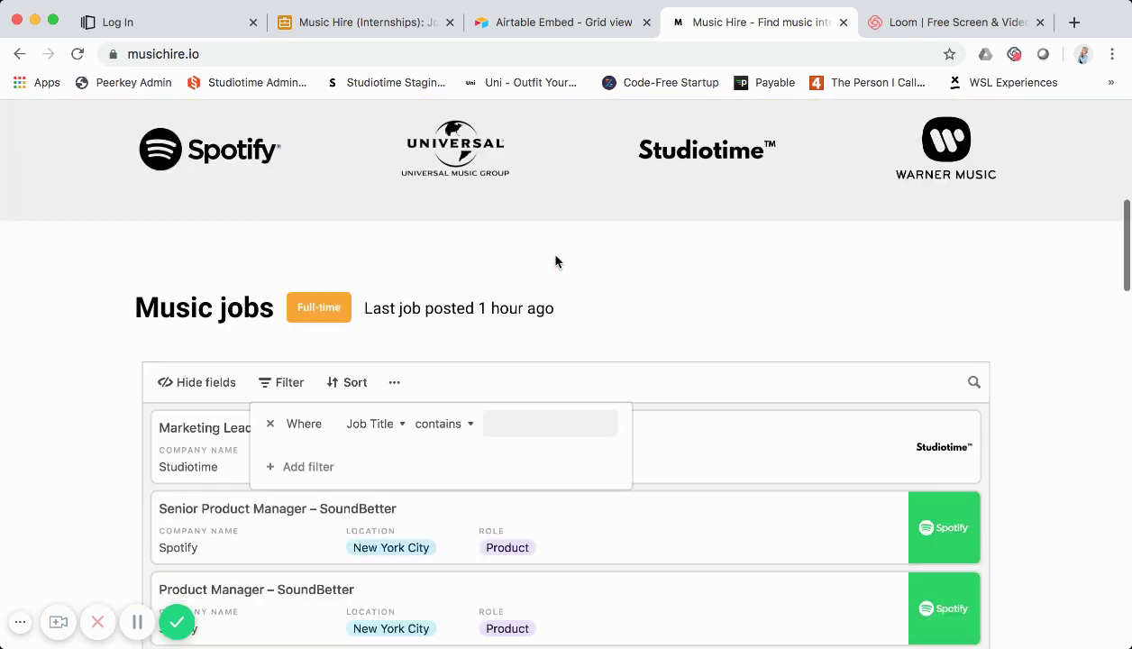
pyautogui.scroll(8, 555, 262)
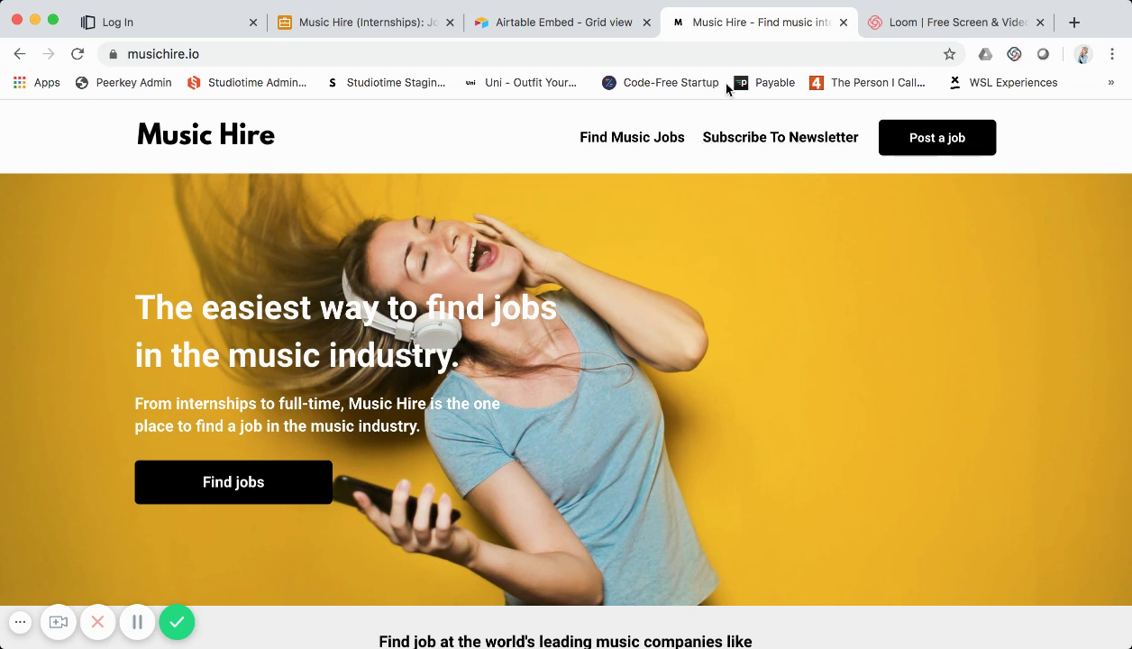
# - Add blank records to the Jobs table of the Music Hire (Internships) base and title the first one Test Job
pyautogui.click(389, 22)
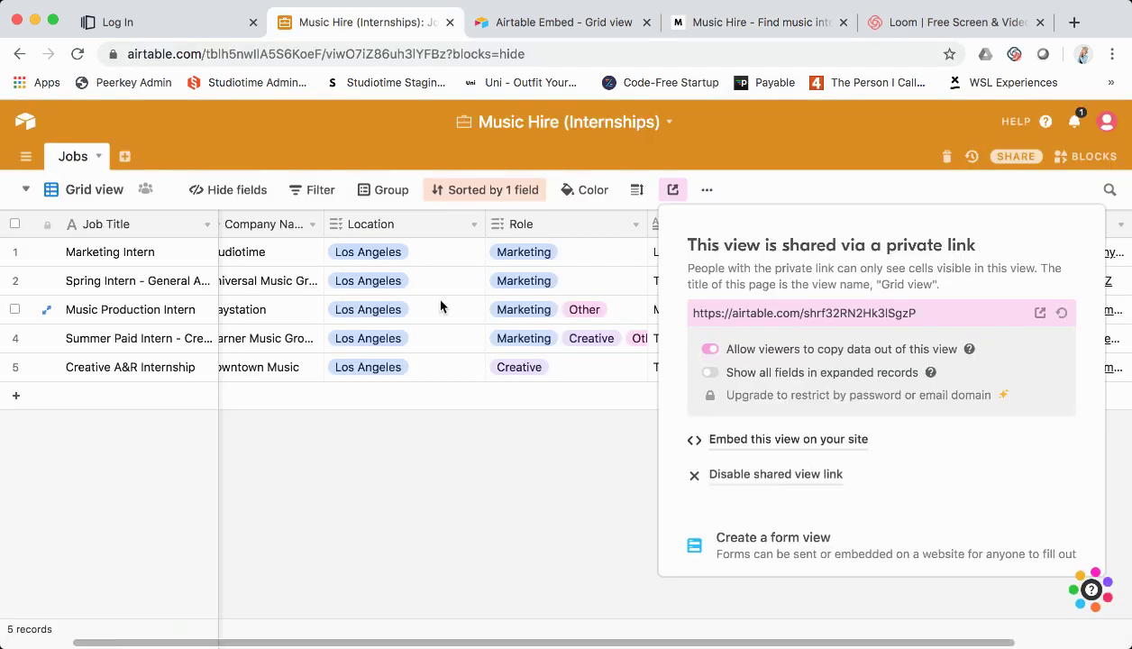
pyautogui.tripleClick(144, 398)
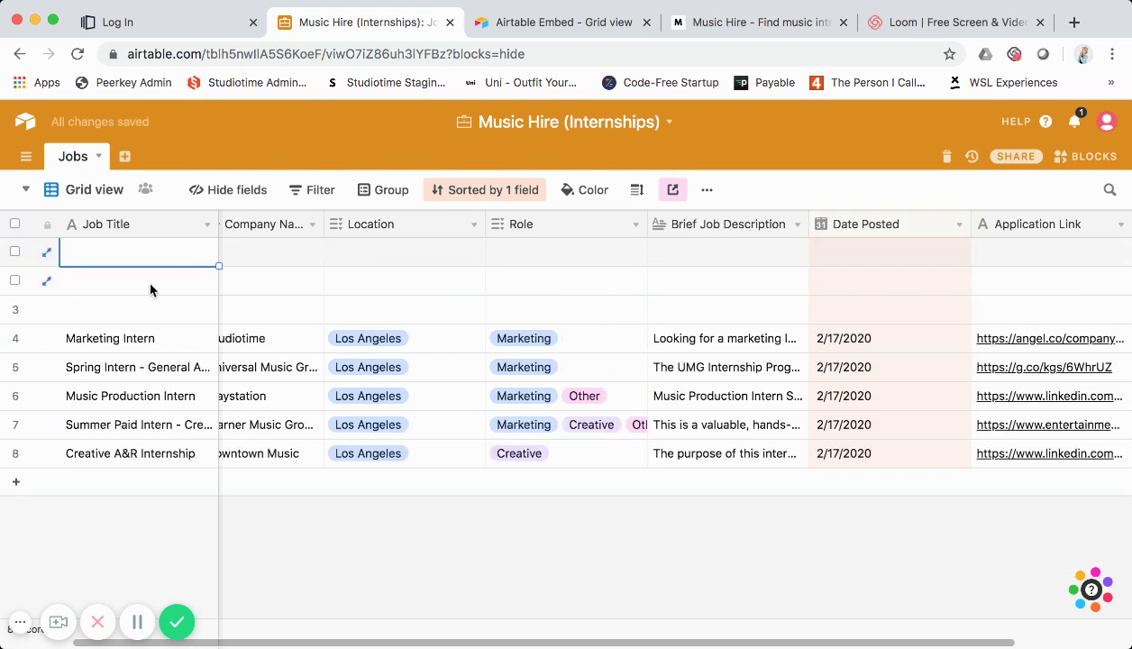
pyautogui.doubleClick(147, 260)
pyautogui.write('Test Job')
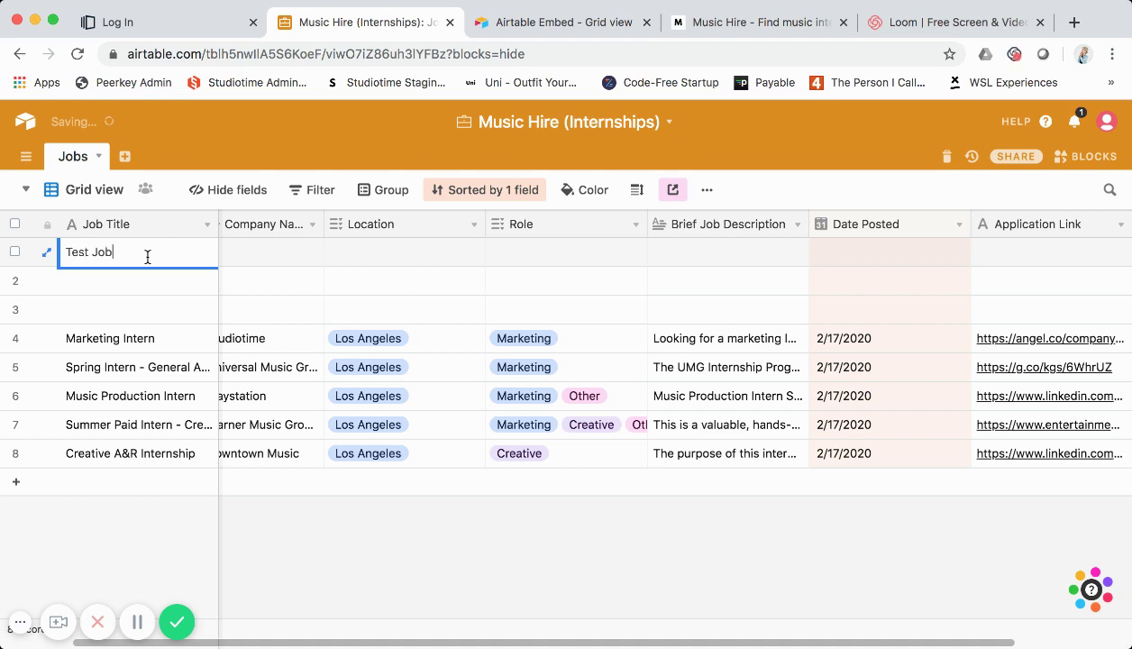
pyautogui.press('Return')
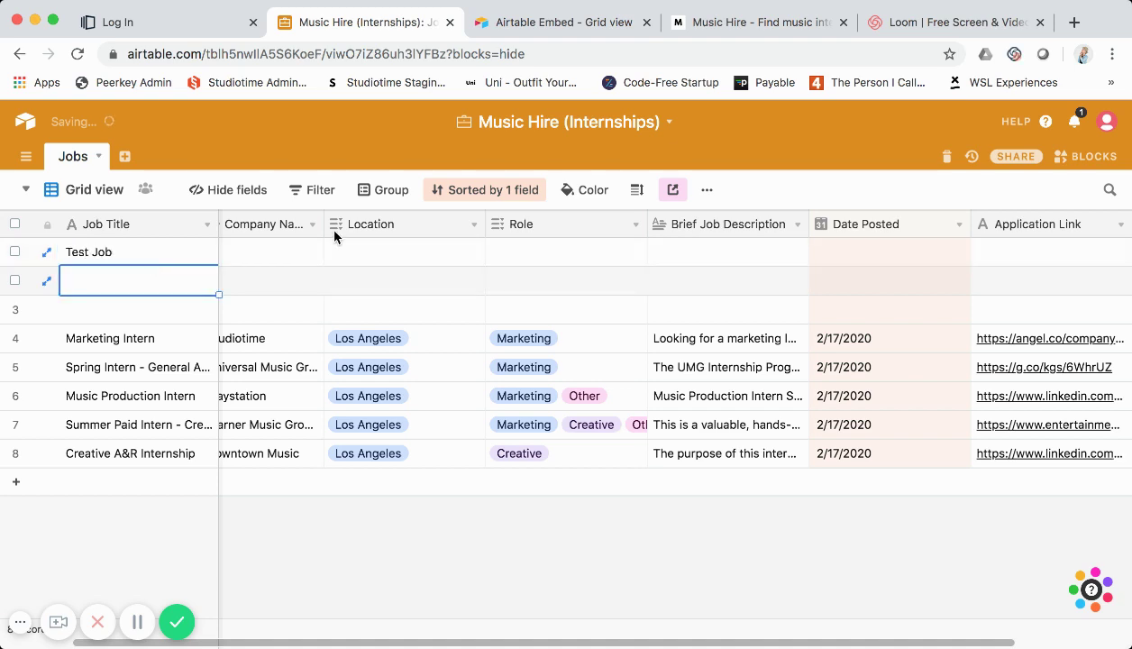
# - Check the Music intern jobs list on the Music Hire site for the new record
pyautogui.click(569, 23)
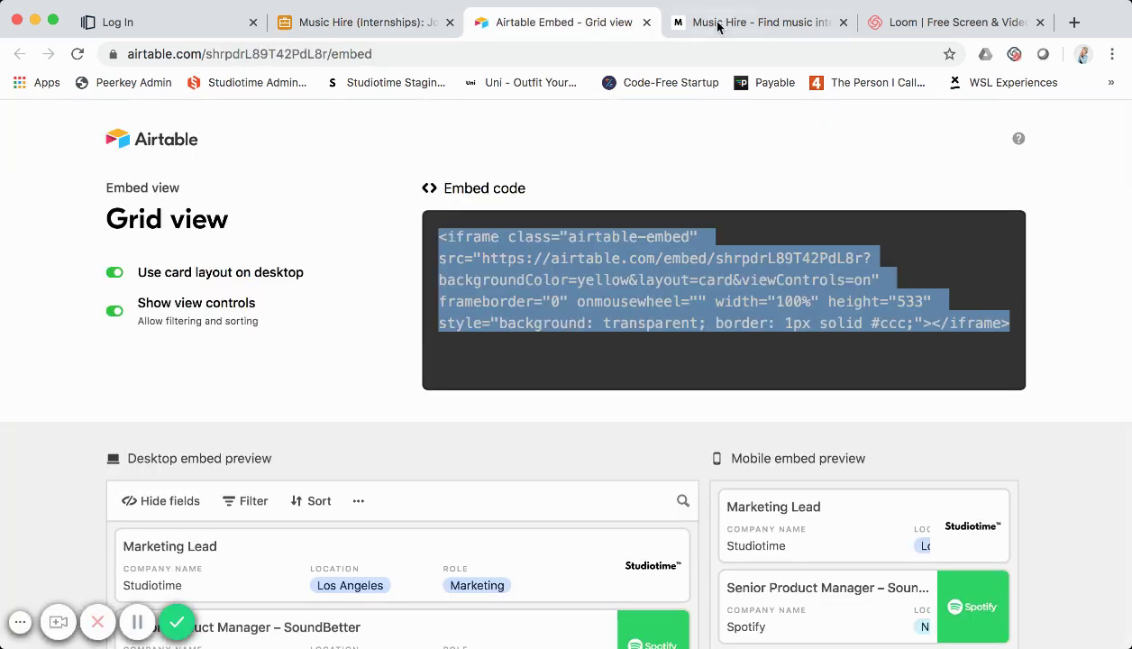
pyautogui.click(719, 24)
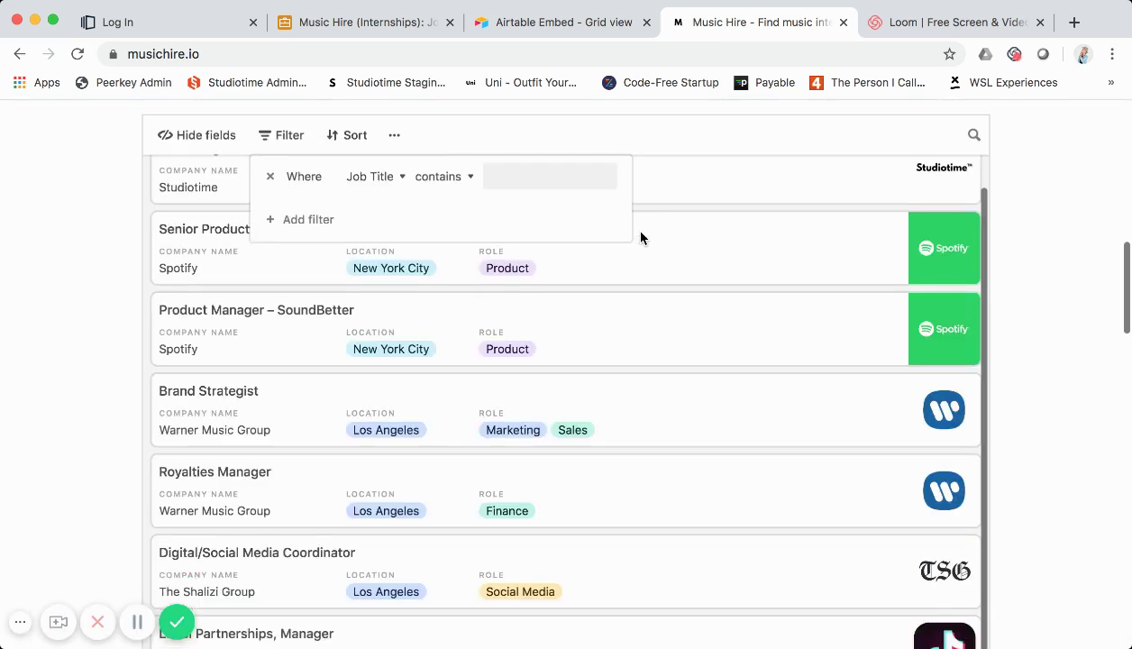
pyautogui.scroll(-10, 938, 397)
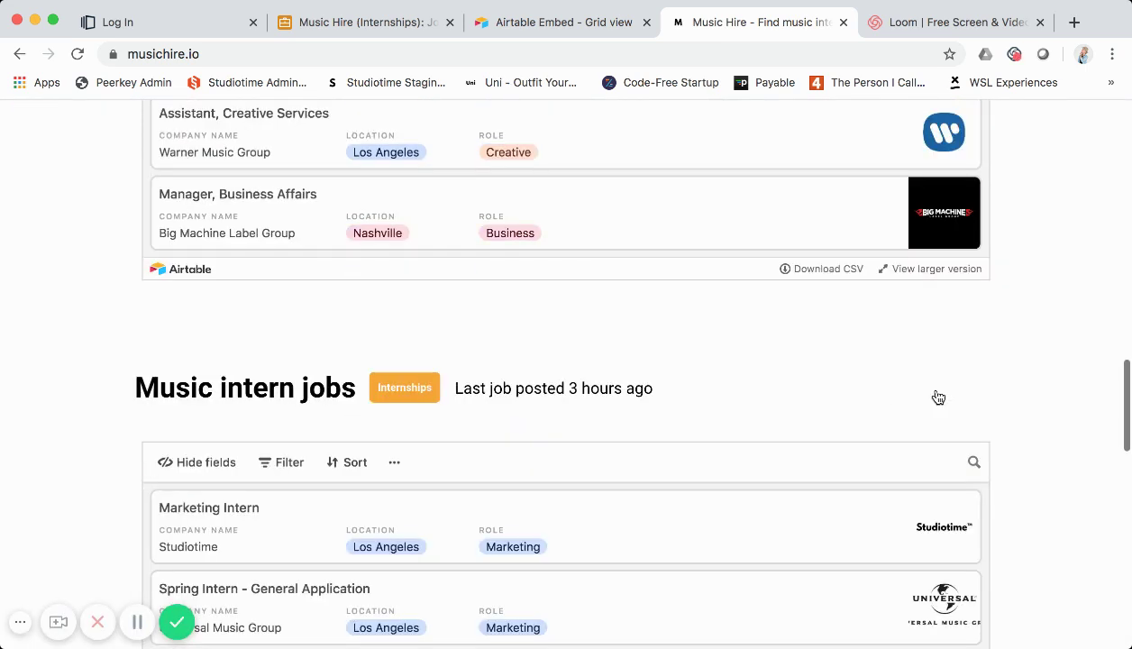
pyautogui.scroll(-5, 939, 398)
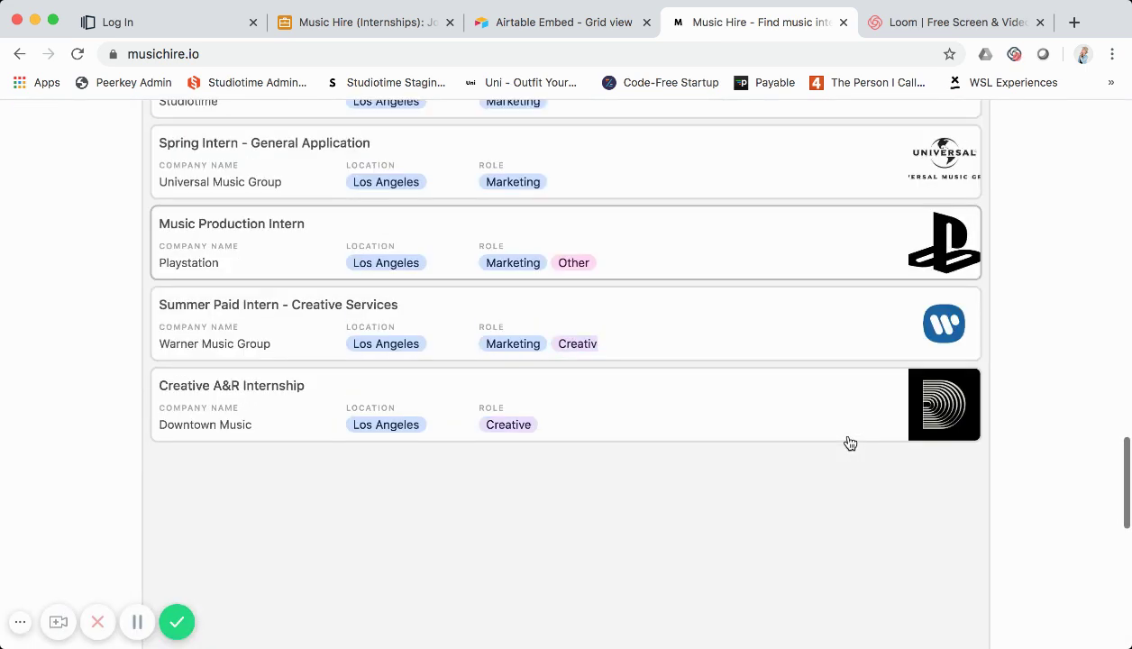
pyautogui.scroll(5, 849, 441)
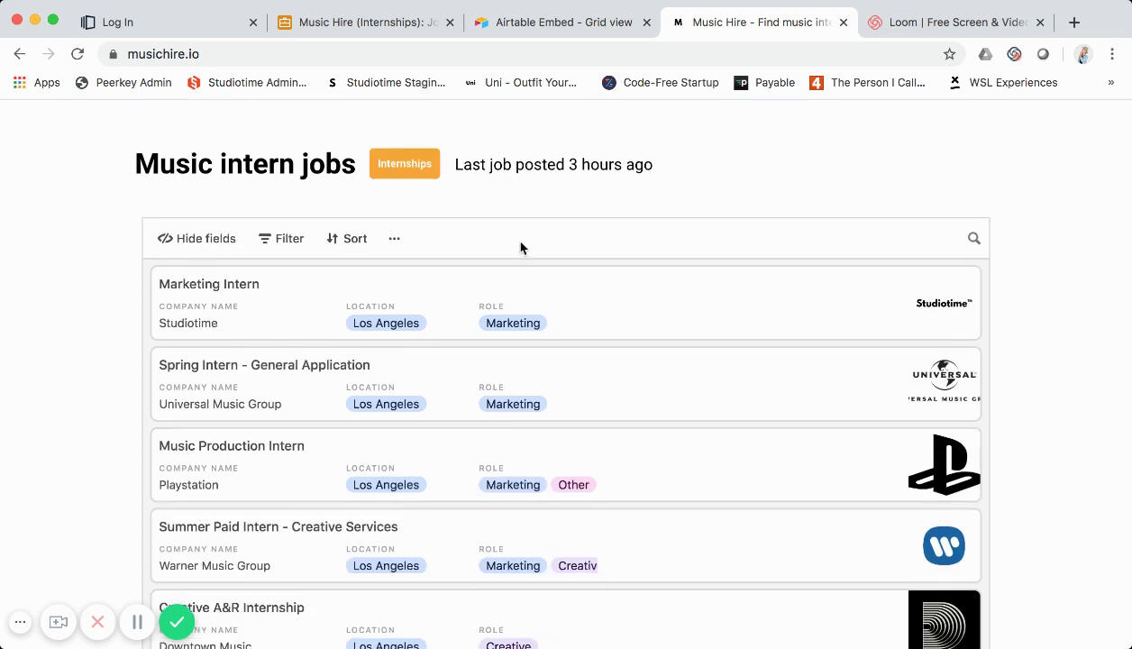
pyautogui.scroll(-1, 525, 321)
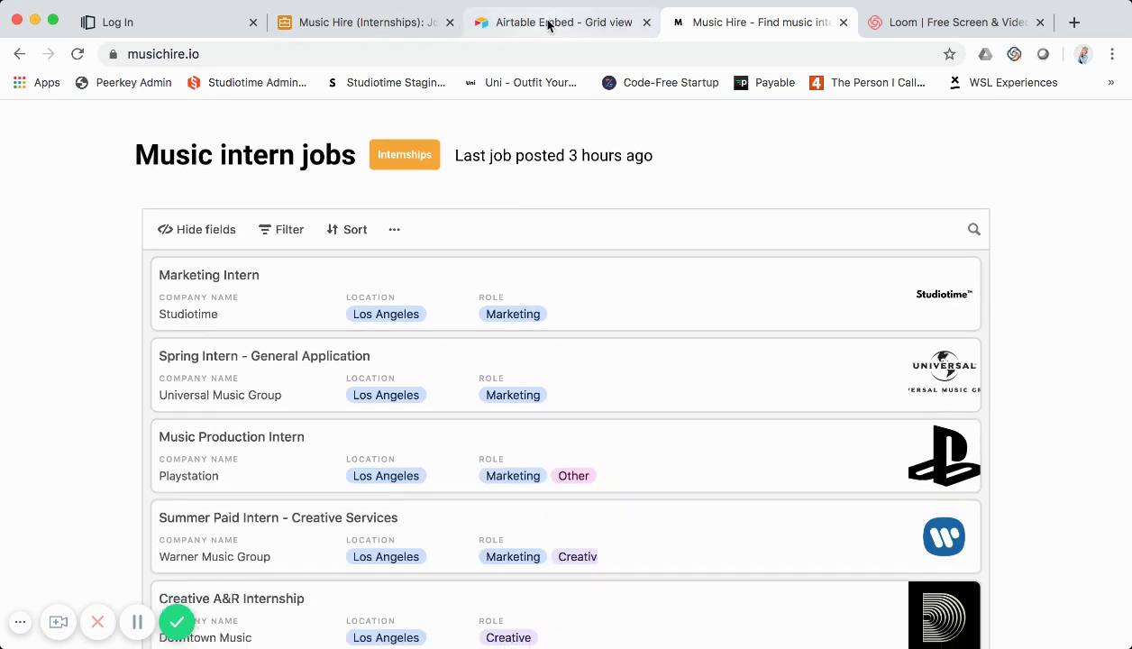
pyautogui.scroll(-4, 624, 336)
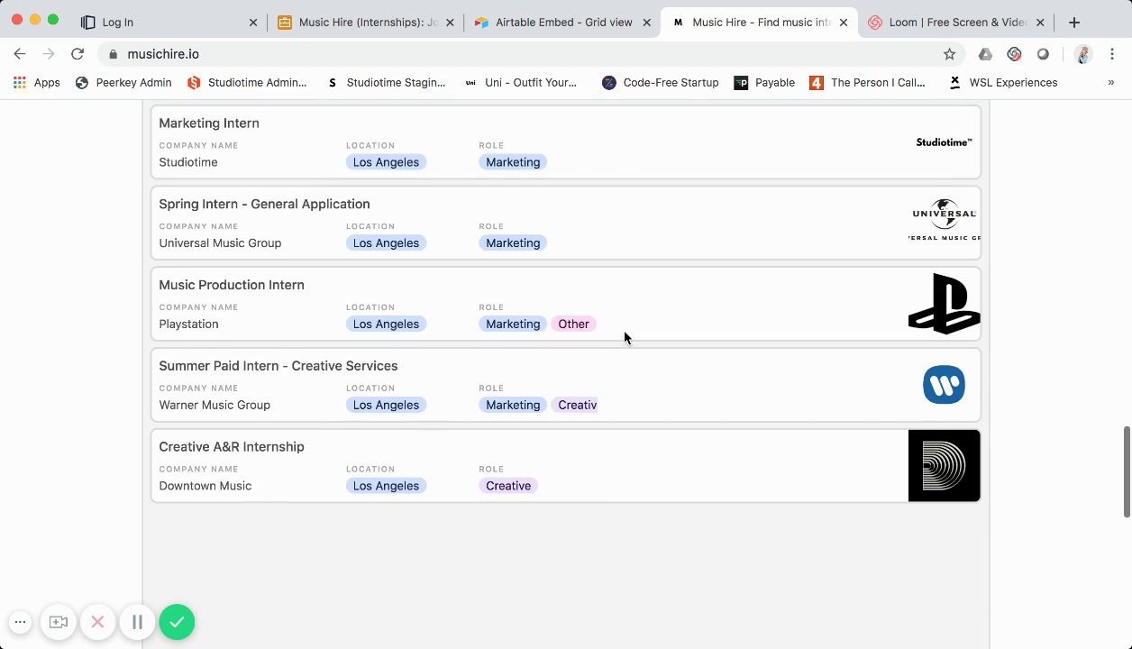
pyautogui.scroll(1, 613, 325)
# - Delete the two blank records and the Test Job record from the Music Hire (Internships) Jobs table
pyautogui.click(533, 20)
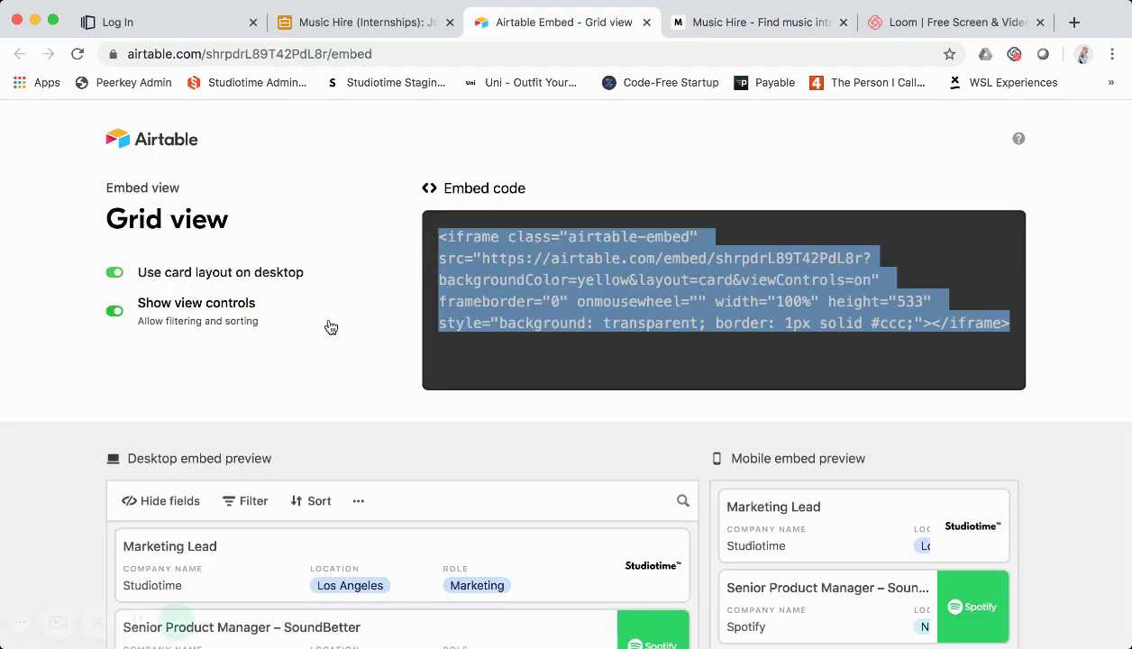
pyautogui.click(365, 21)
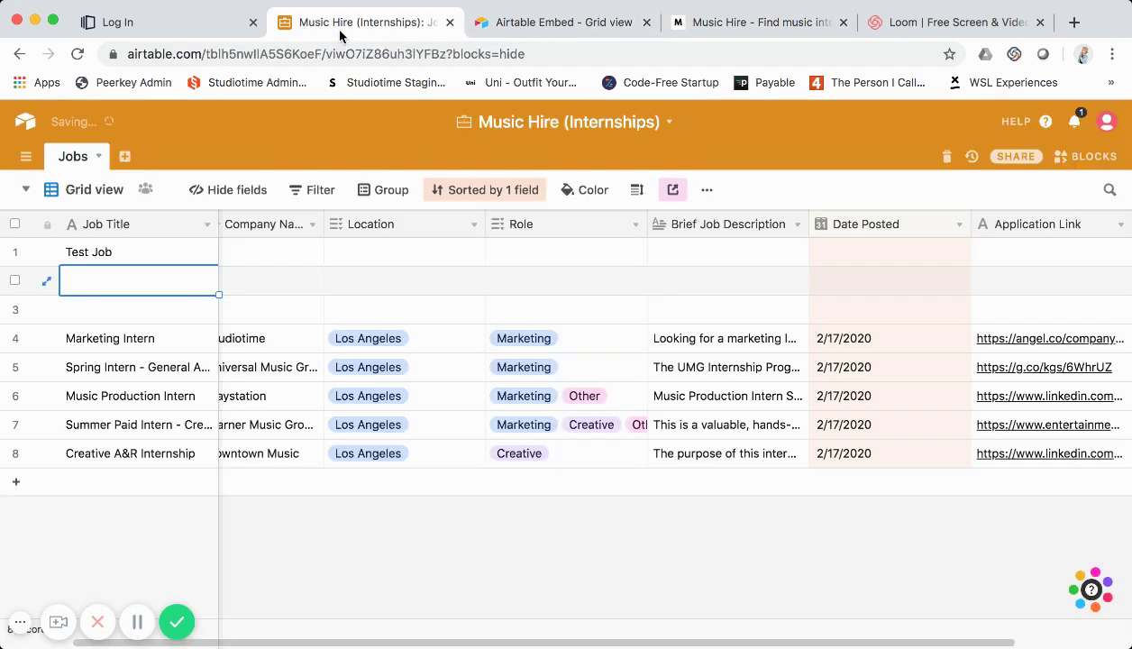
pyautogui.click(180, 315)
pyautogui.rightClick(179, 316)
pyautogui.click(241, 492)
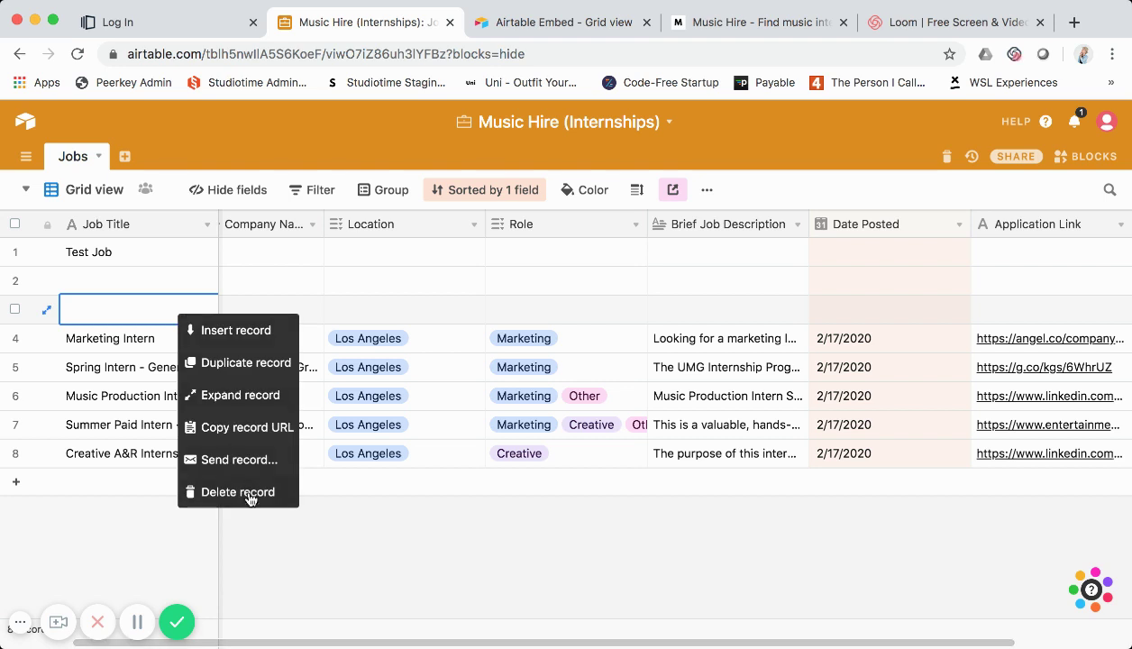
pyautogui.rightClick(180, 280)
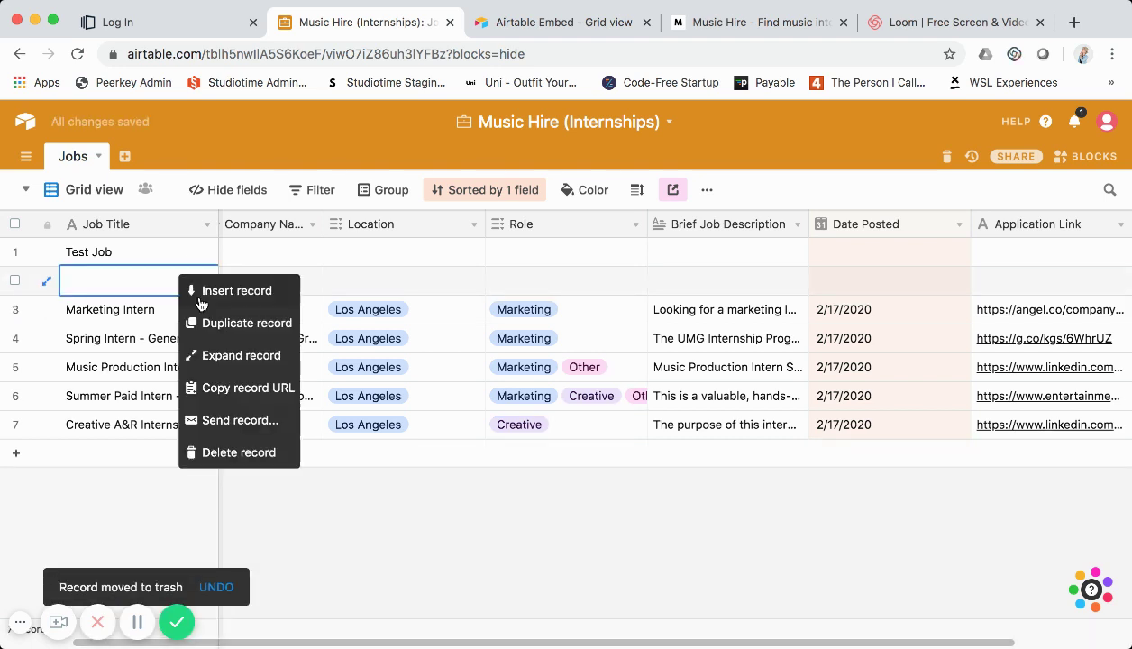
pyautogui.click(216, 450)
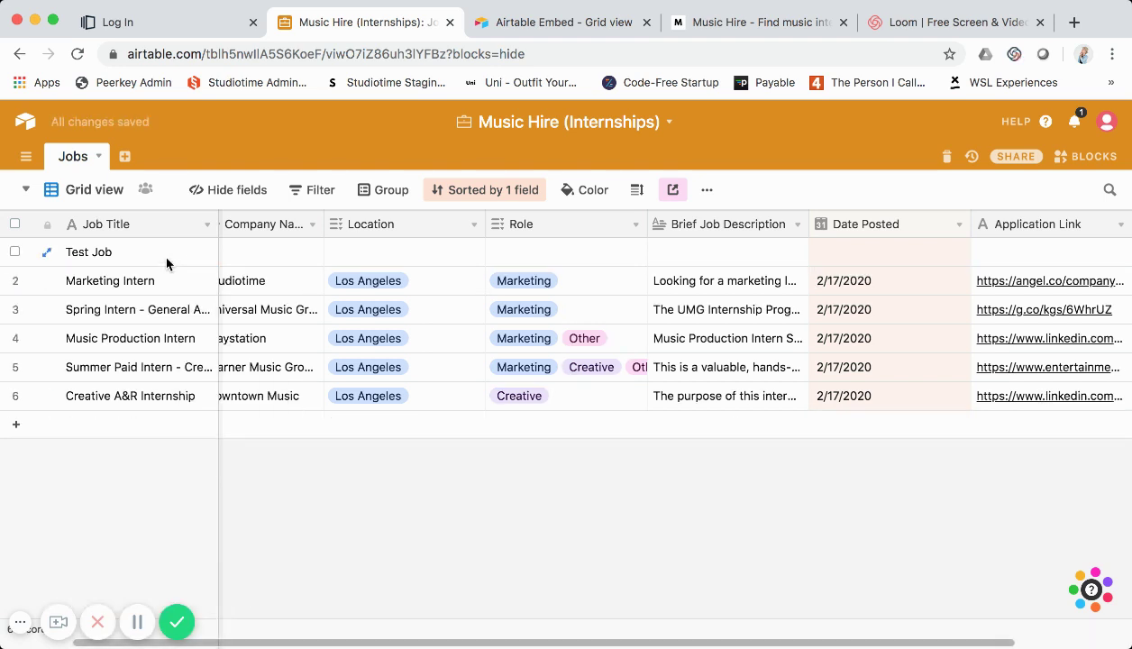
pyautogui.rightClick(165, 255)
pyautogui.click(268, 442)
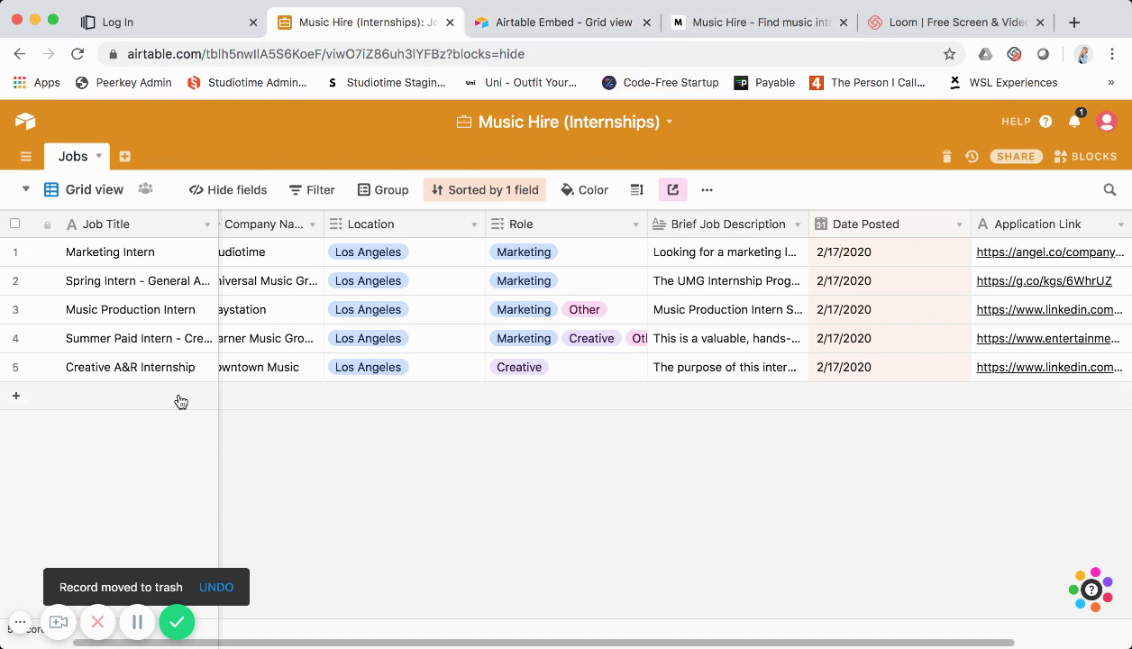
# - Reload the Music Hire site and open its page for posting a job
pyautogui.click(683, 25)
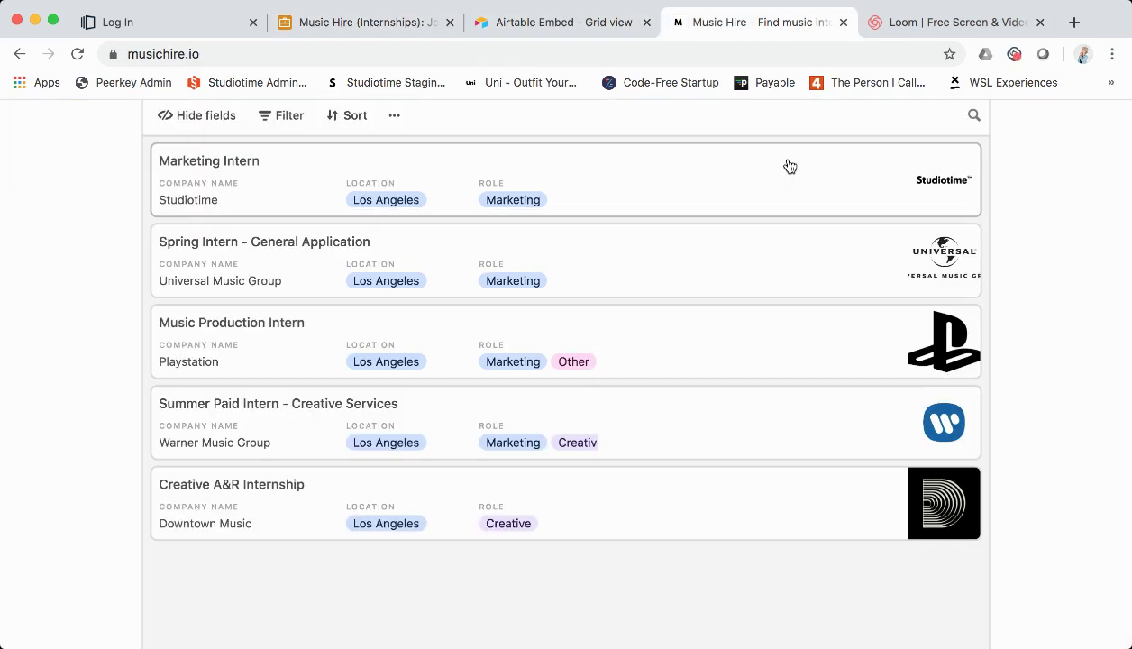
pyautogui.press('super+r')
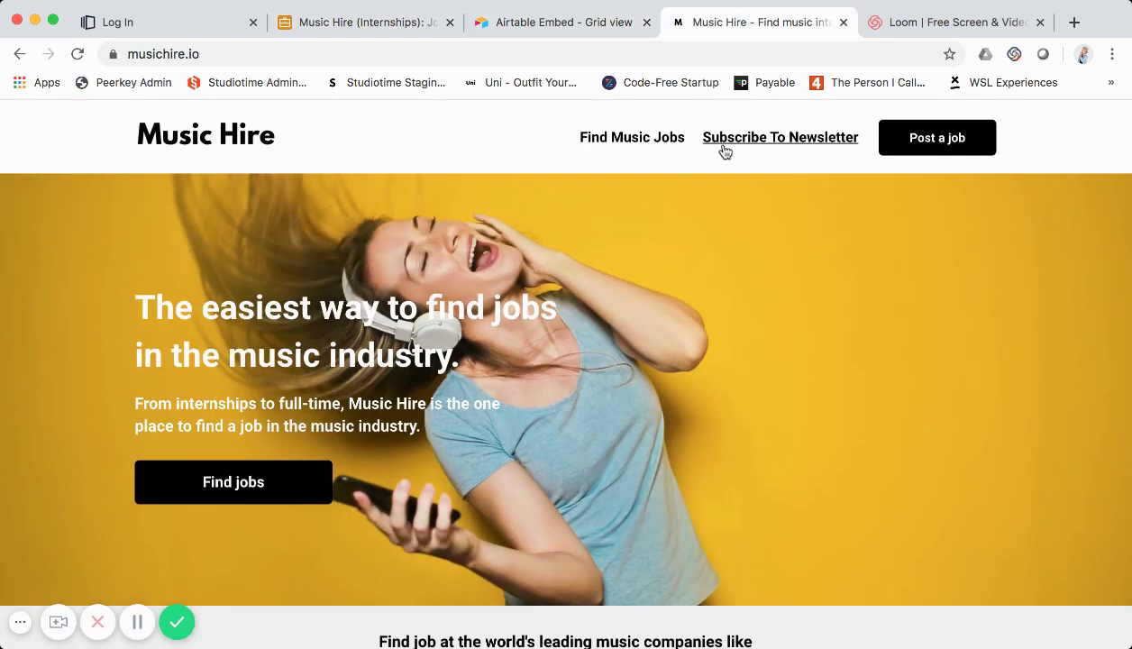
pyautogui.click(934, 140)
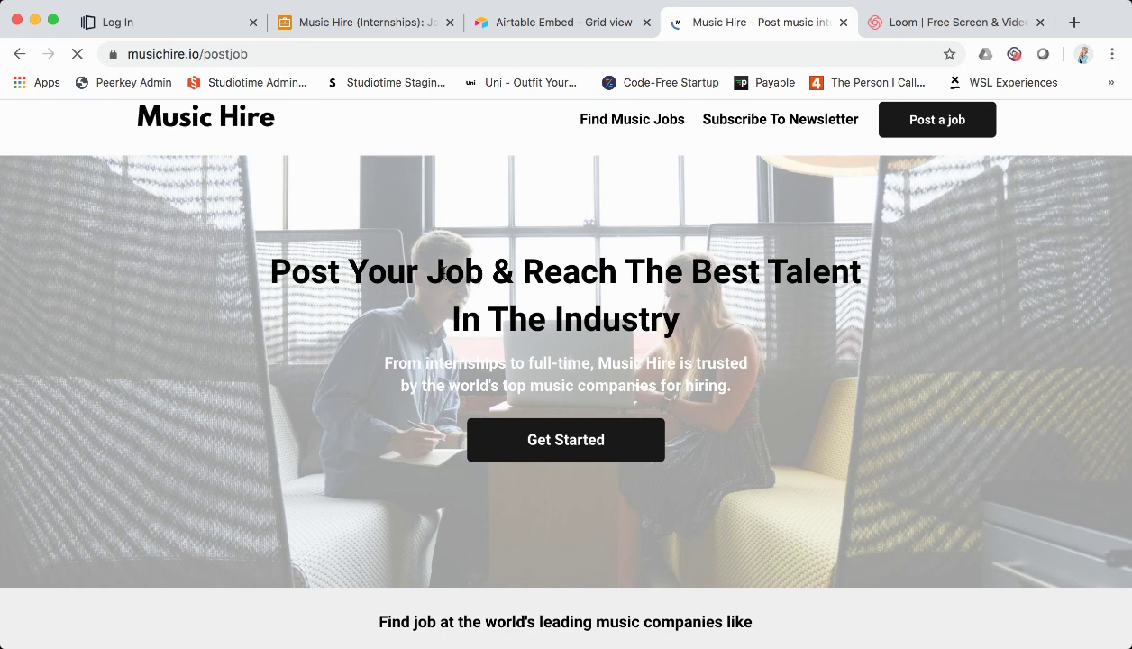
# - Examine the job-posting page's opening section and follow Get Started to the pricing section before returning to the headline
pyautogui.scroll(-2, 406, 234)
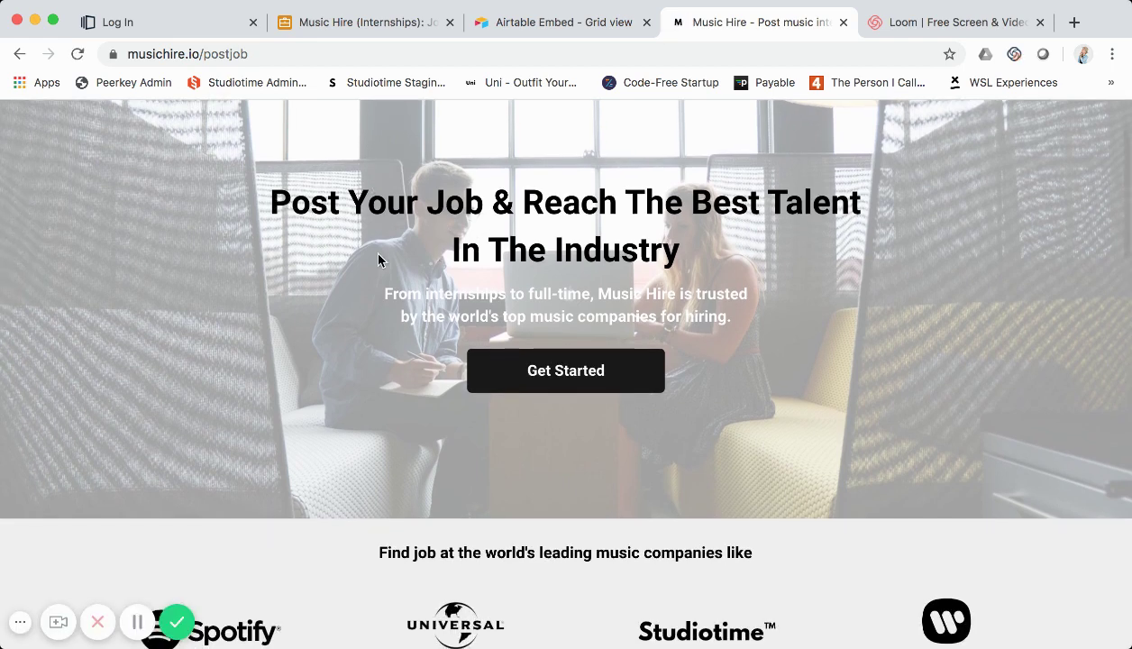
pyautogui.scroll(-1, 424, 271)
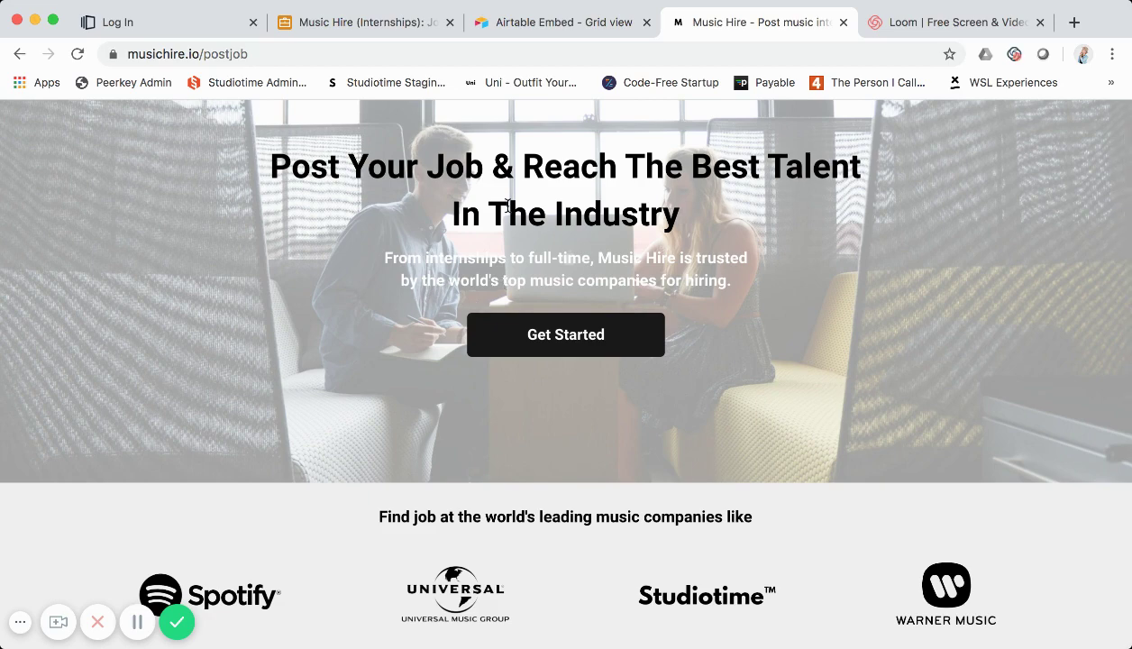
pyautogui.scroll(1, 510, 207)
pyautogui.scroll(-1, 532, 279)
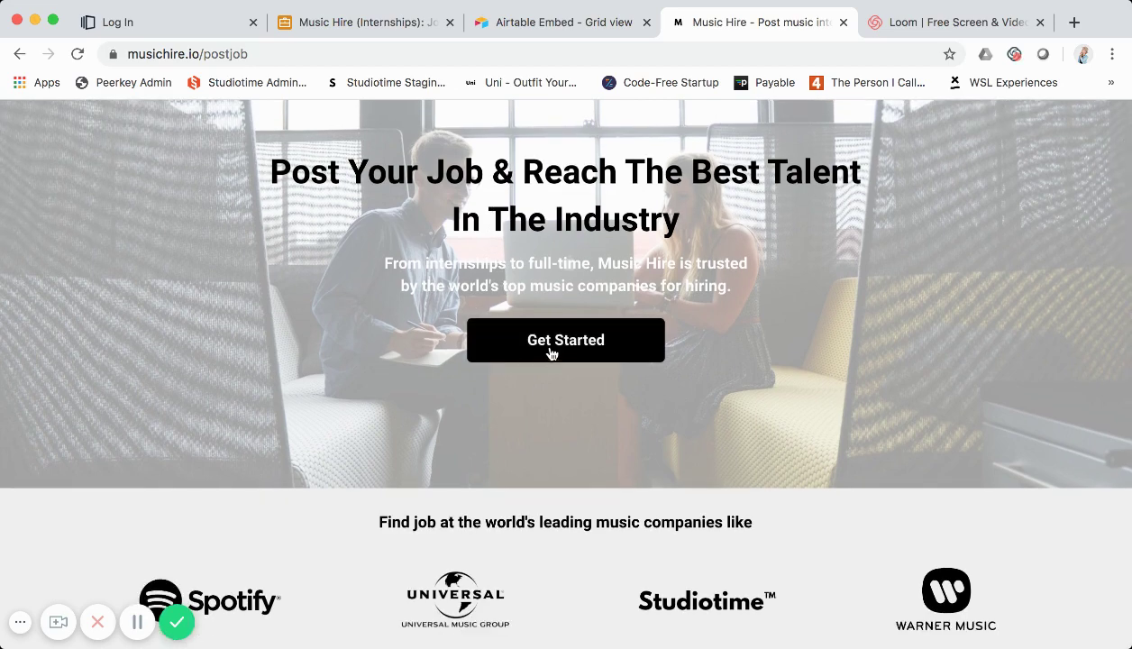
pyautogui.click(552, 353)
pyautogui.scroll(5, 545, 321)
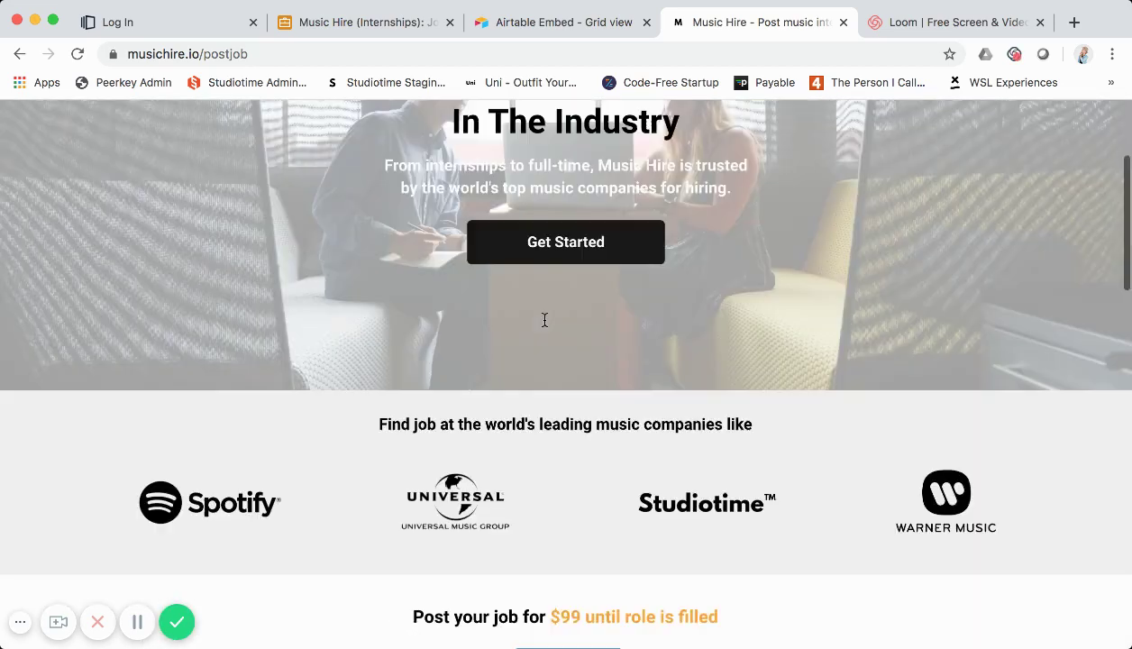
pyautogui.scroll(1, 544, 320)
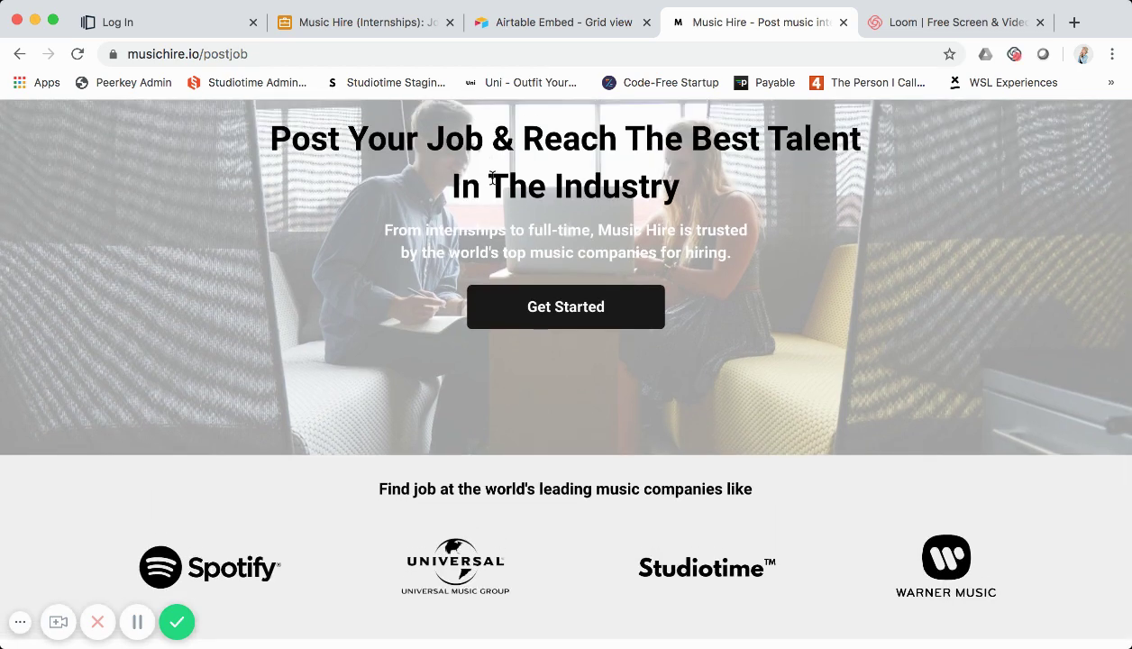
pyautogui.scroll(1, 492, 177)
pyautogui.scroll(1, 493, 178)
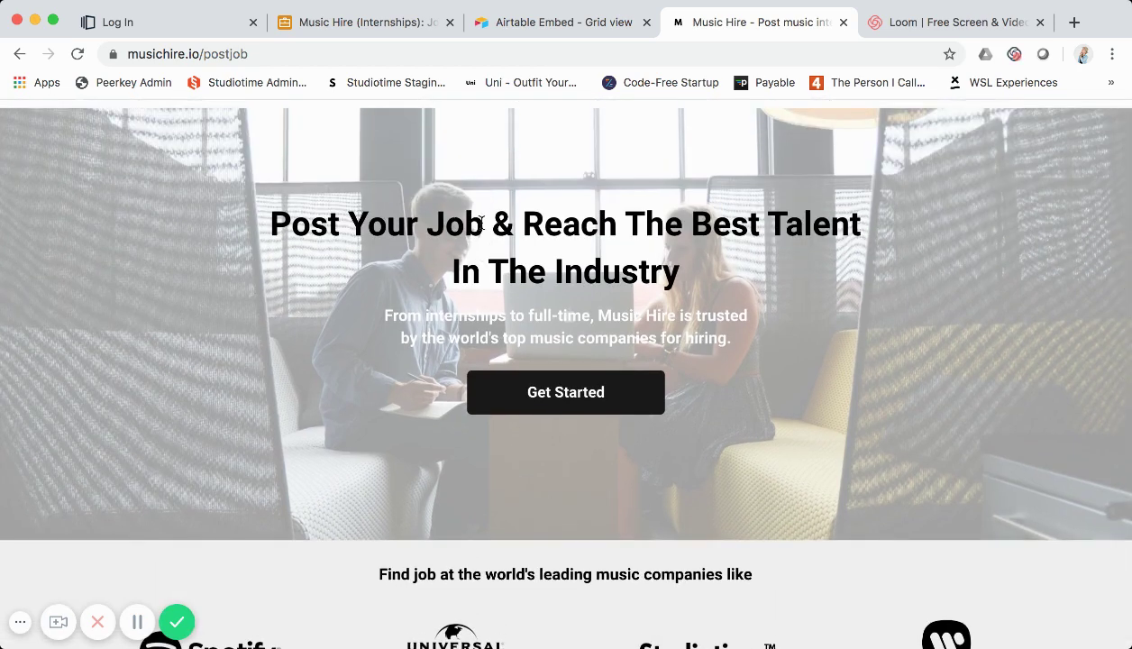
# - Follow Get Started on the job-posting page to the $99 pricing section and look through the embedded job form's fields
pyautogui.scroll(-1, 484, 238)
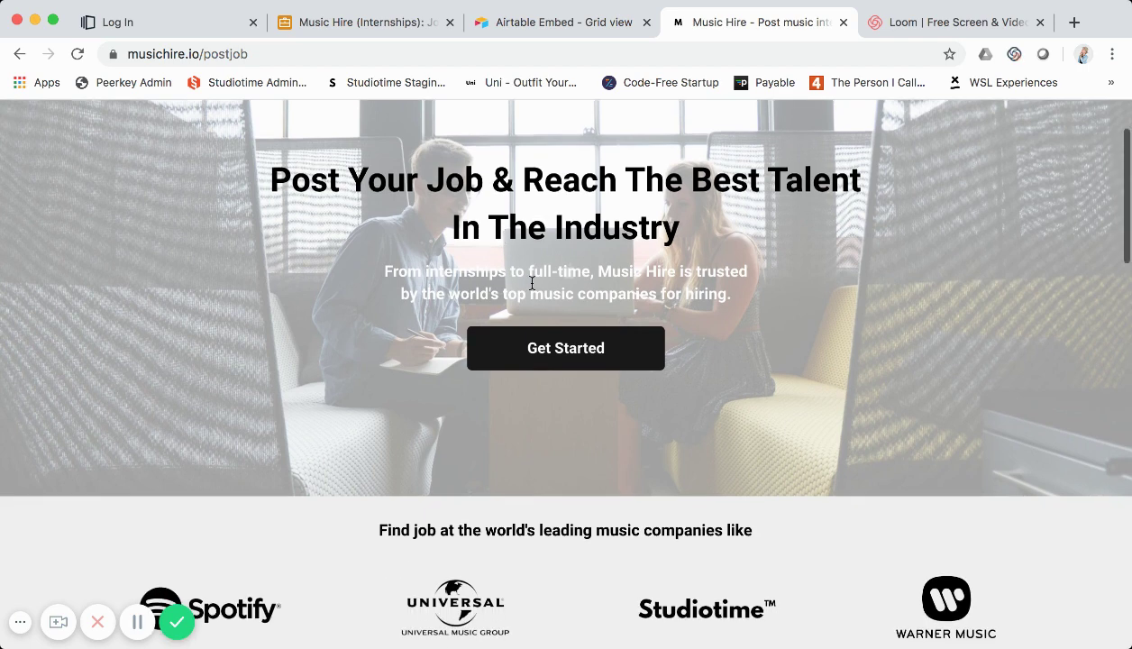
pyautogui.moveTo(497, 279); pyautogui.dragTo(594, 287)
pyautogui.click(694, 285)
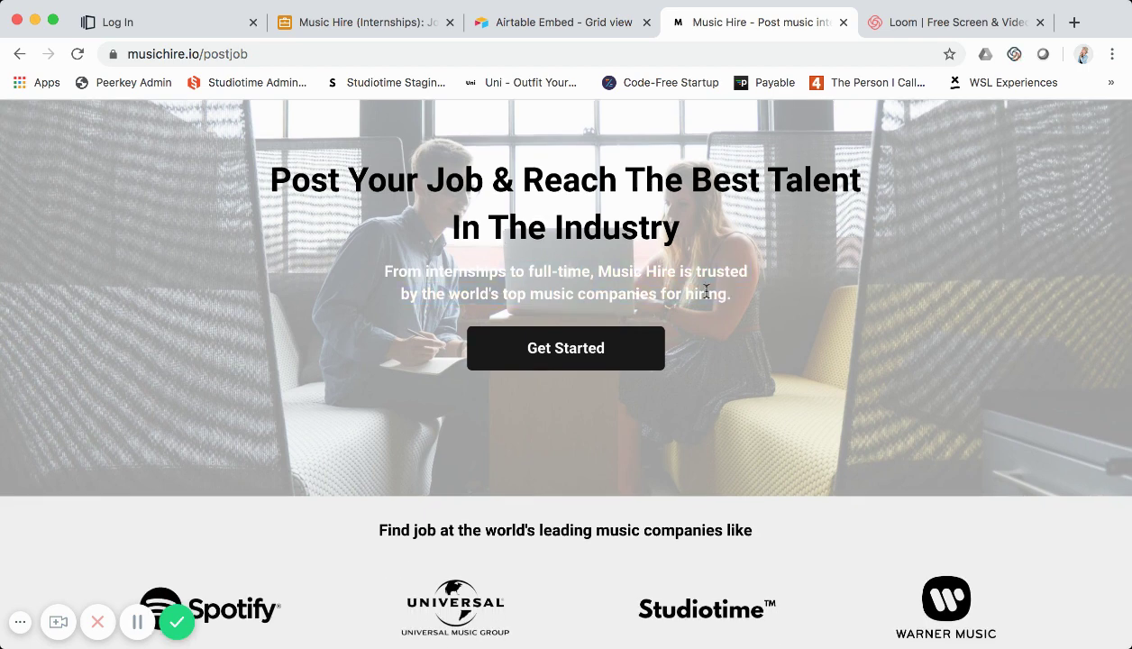
pyautogui.click(565, 348)
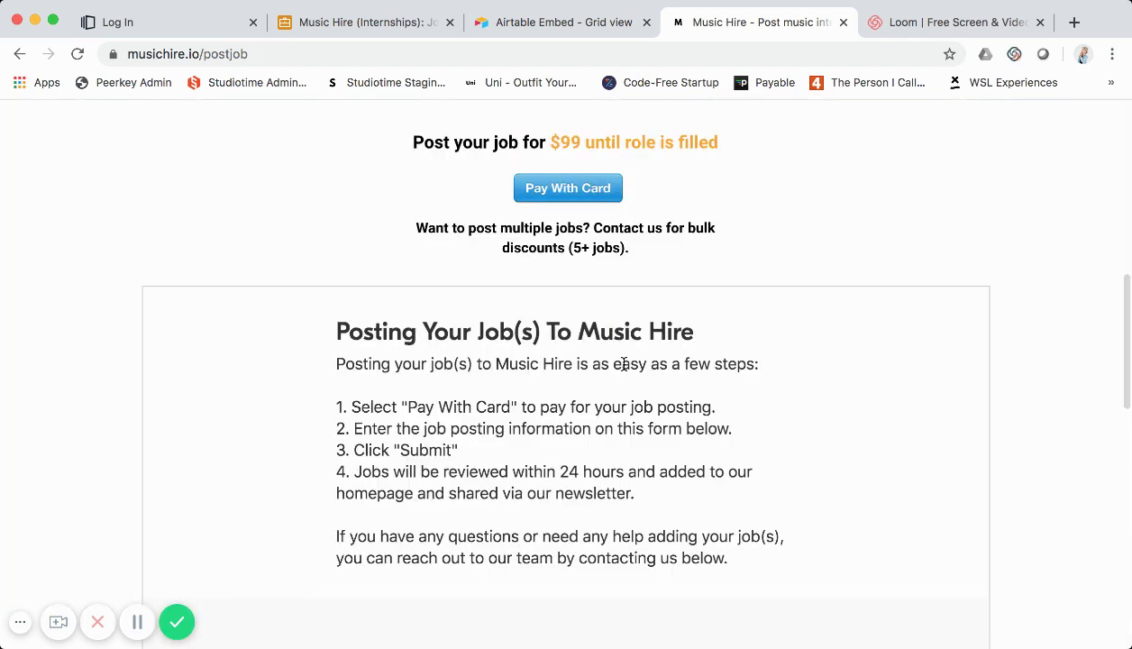
pyautogui.scroll(3, 592, 230)
pyautogui.scroll(-2, 593, 230)
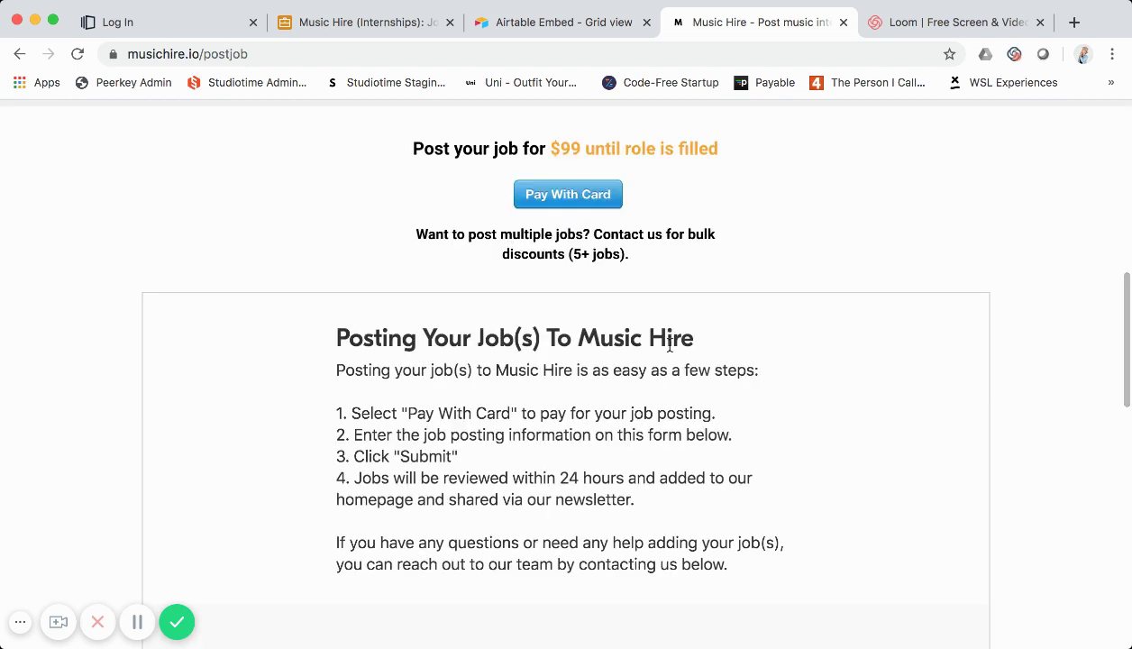
pyautogui.scroll(-1, 689, 408)
pyautogui.scroll(-10, 690, 408)
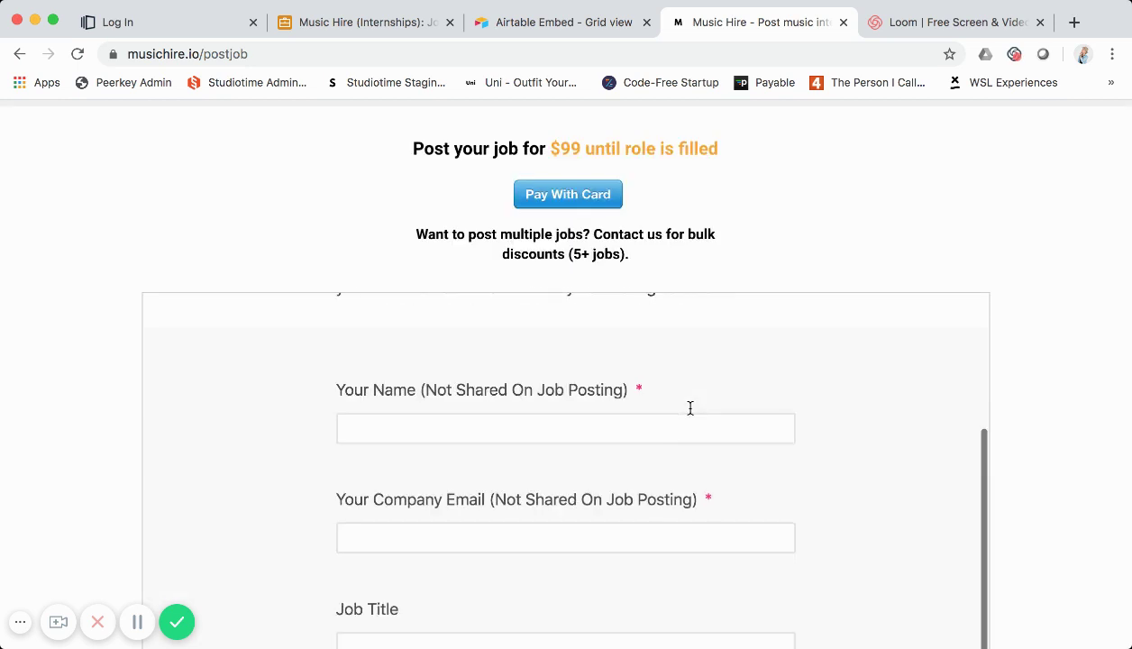
pyautogui.scroll(-8, 690, 408)
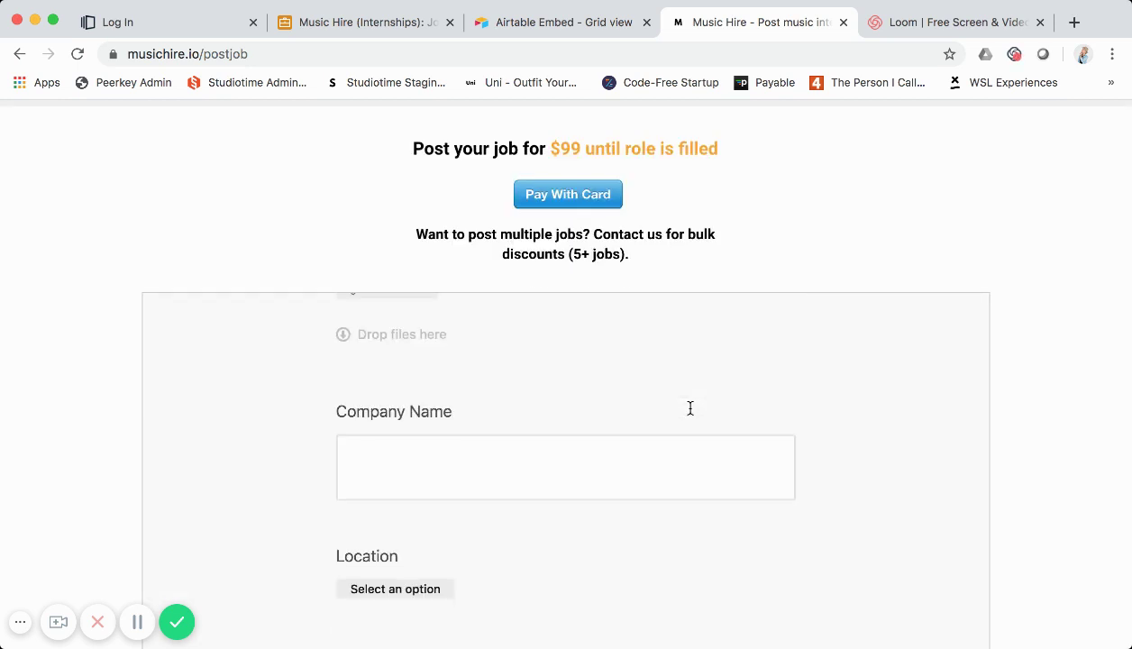
# - Close the Airtable embed page and open the Posting Your Job(s) To Music Hire form view in the Music Hire (Full-Time) base
pyautogui.click(589, 25)
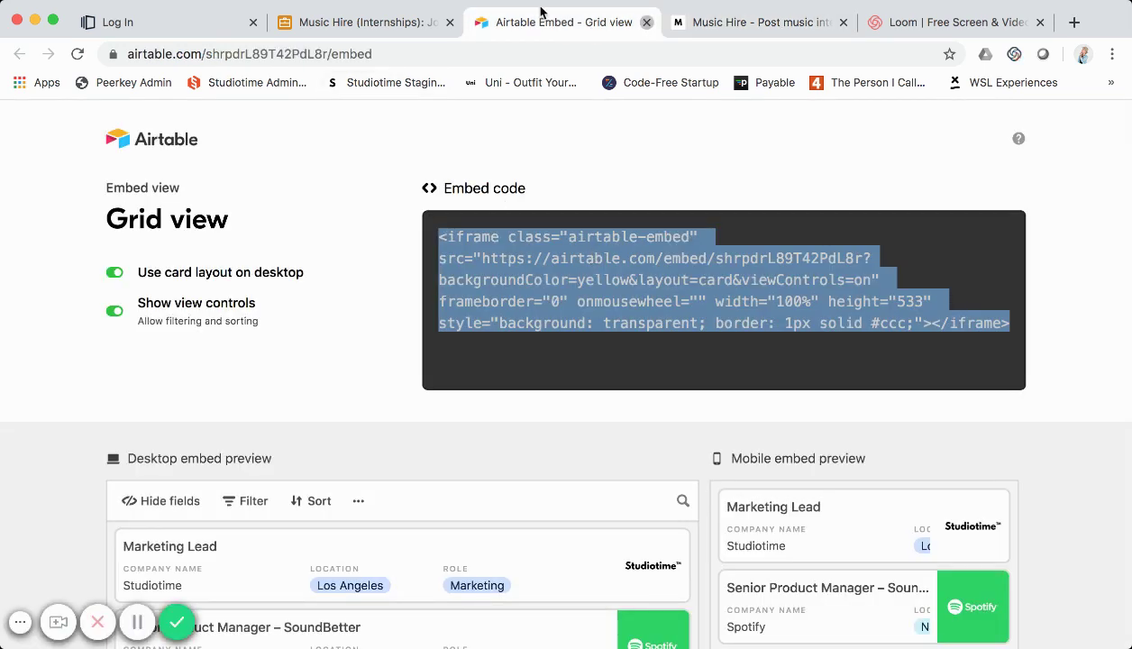
pyautogui.press('super+w')
pyautogui.click(375, 25)
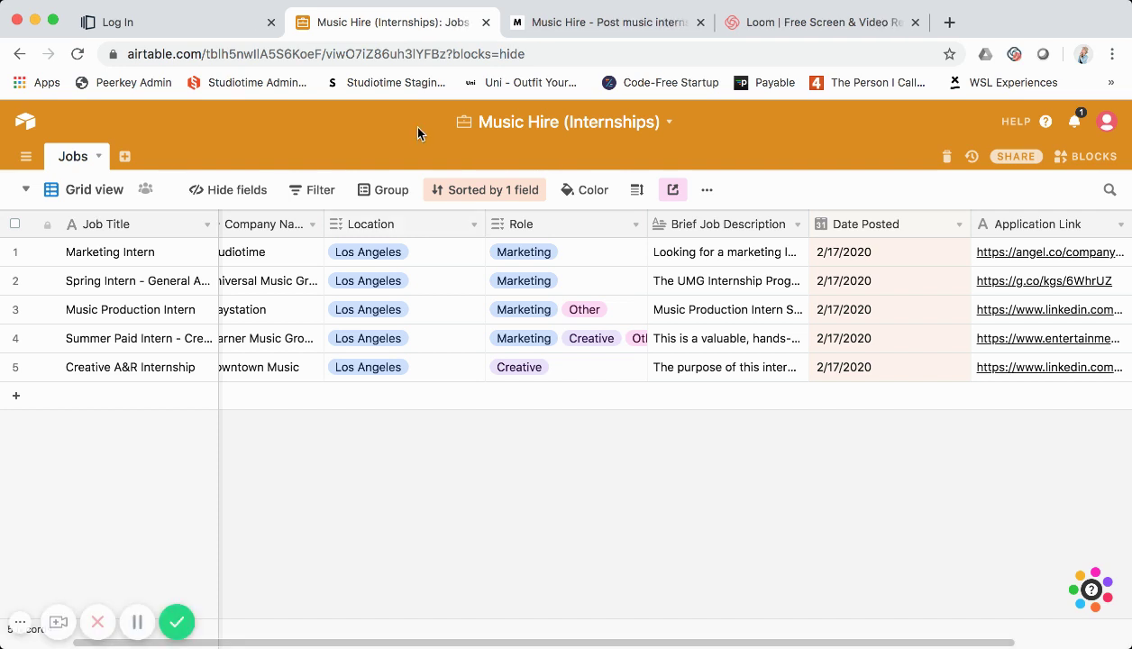
pyautogui.click(25, 120)
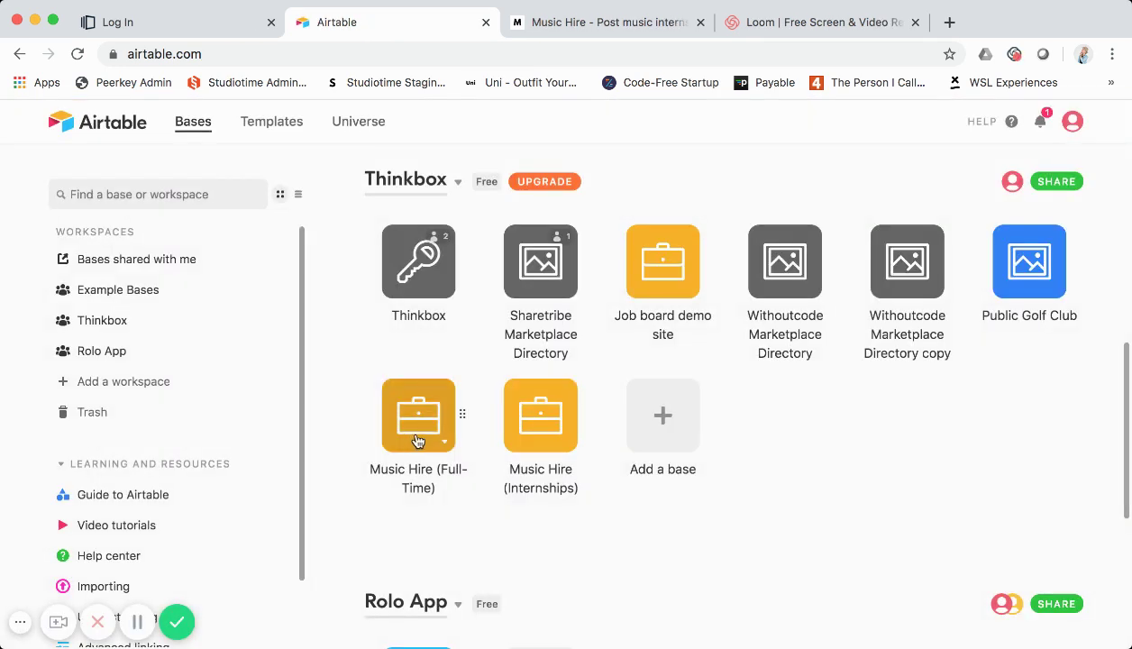
pyautogui.click(417, 441)
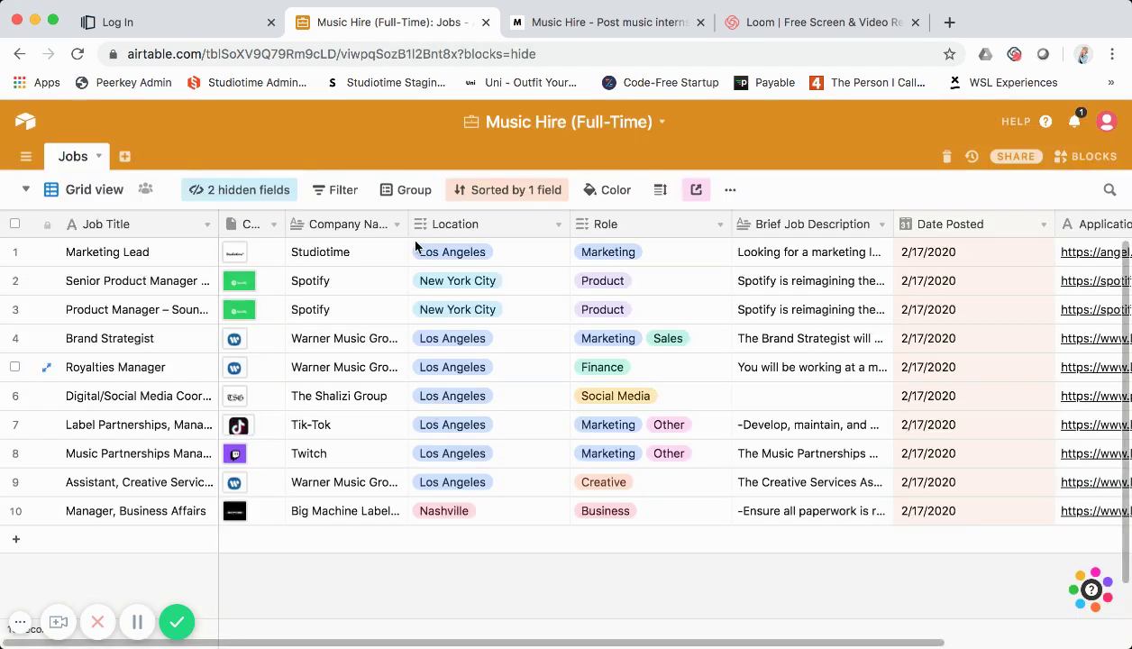
pyautogui.click(93, 193)
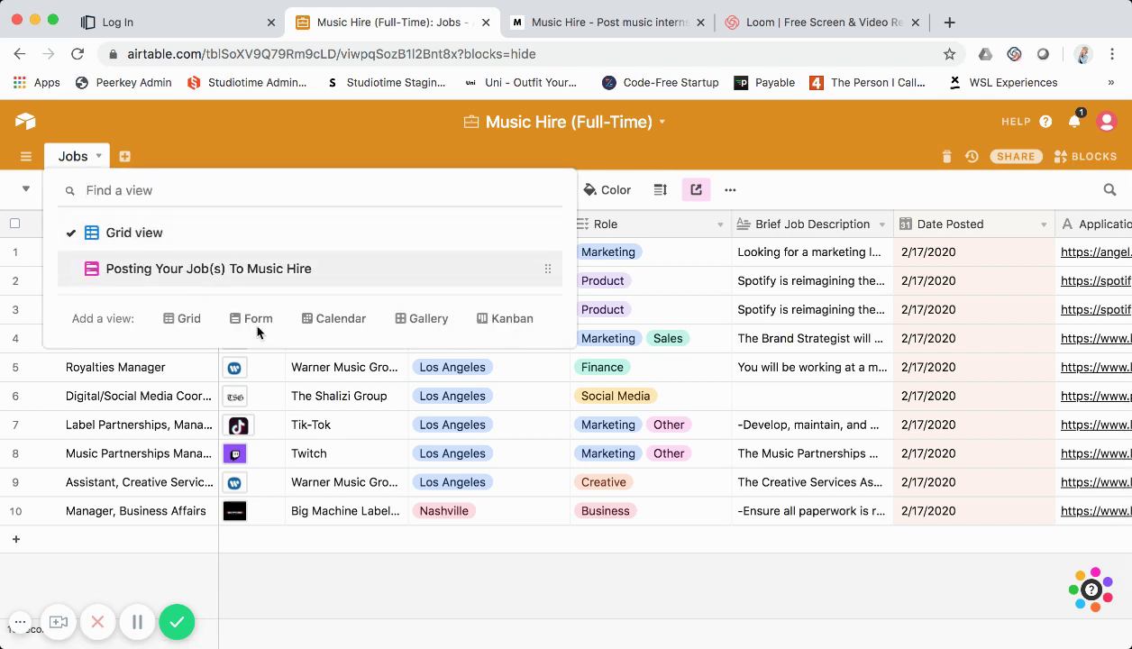
pyautogui.click(236, 270)
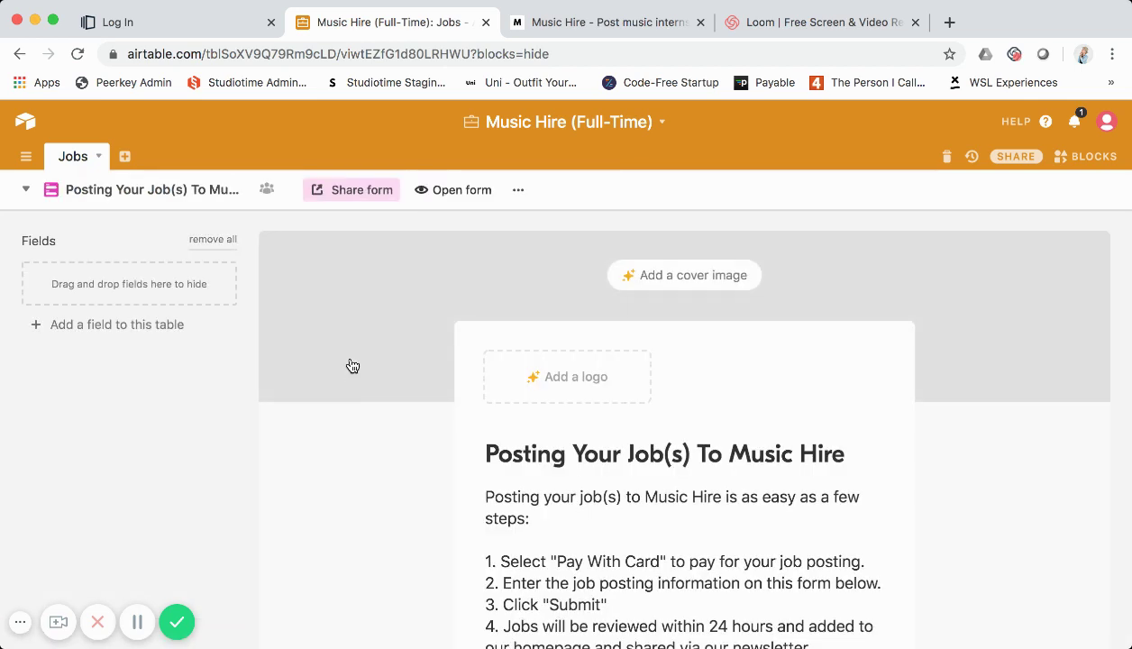
# - Examine the form view's instructions, its fields from contact details to application link, and its after-submission settings
pyautogui.scroll(-1, 356, 375)
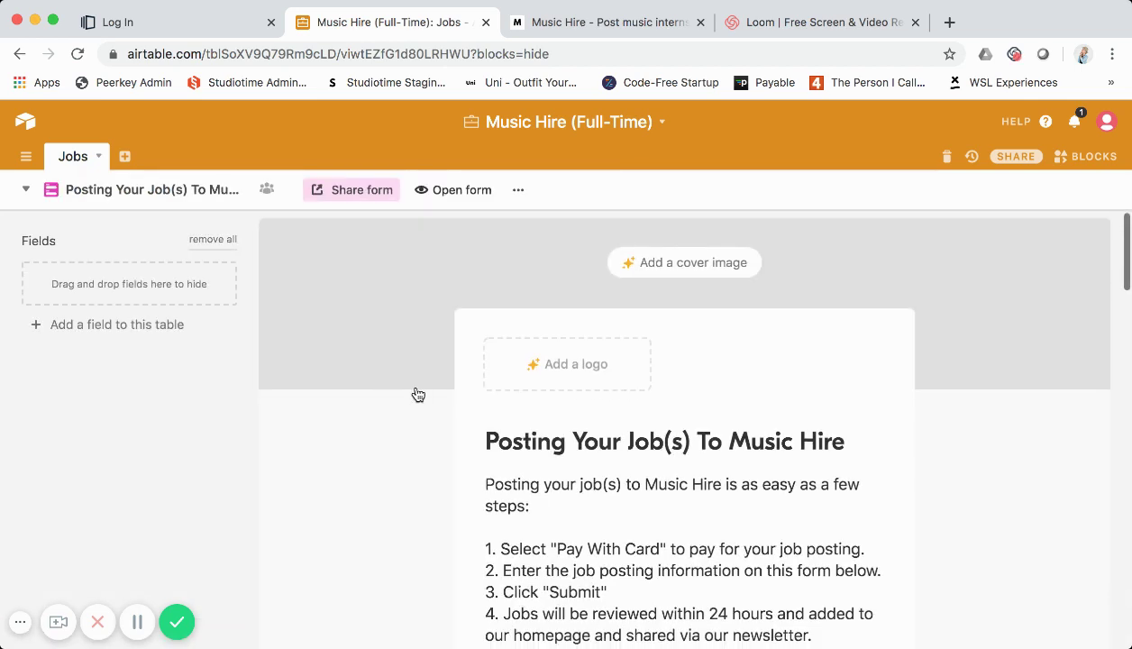
pyautogui.scroll(-5, 424, 415)
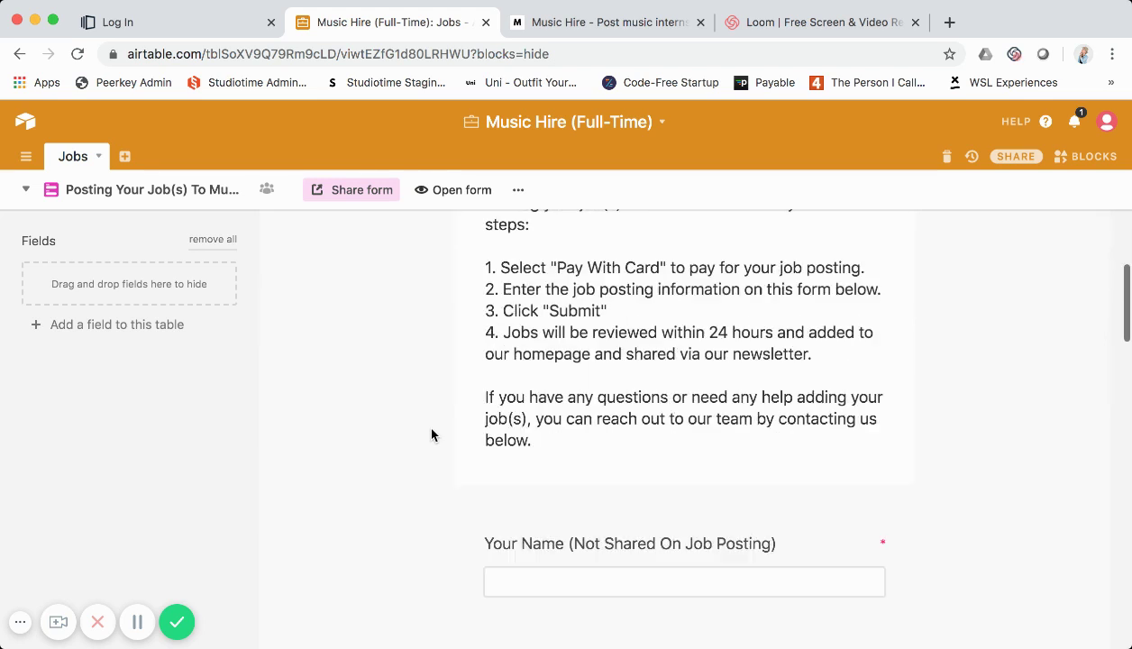
pyautogui.scroll(-15, 431, 435)
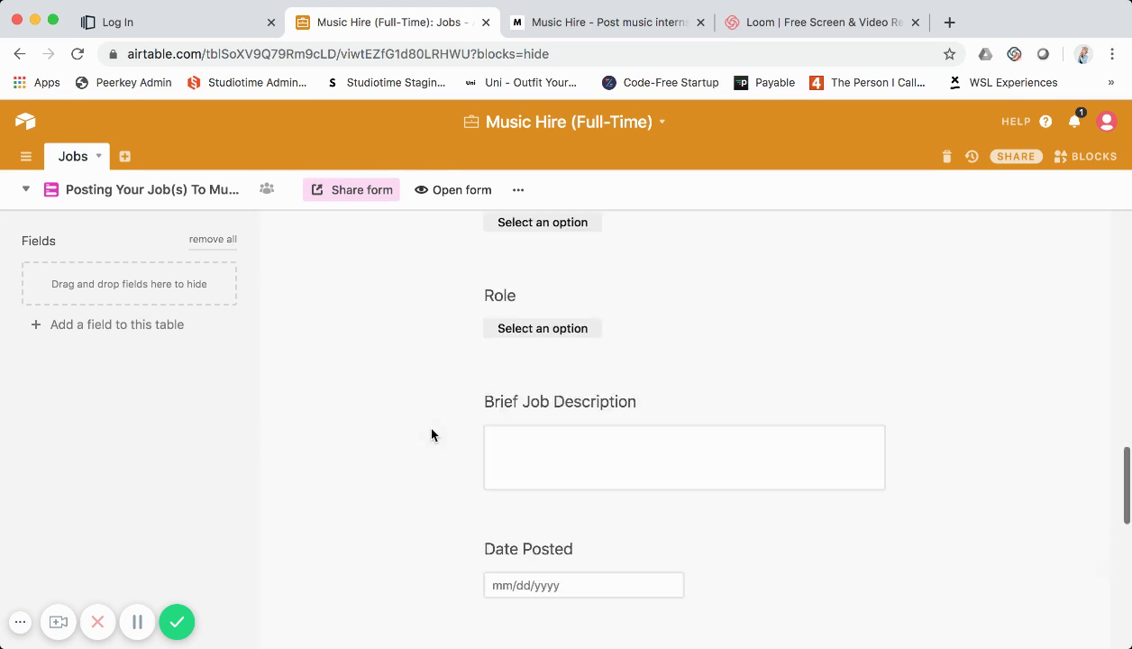
pyautogui.scroll(-8, 430, 436)
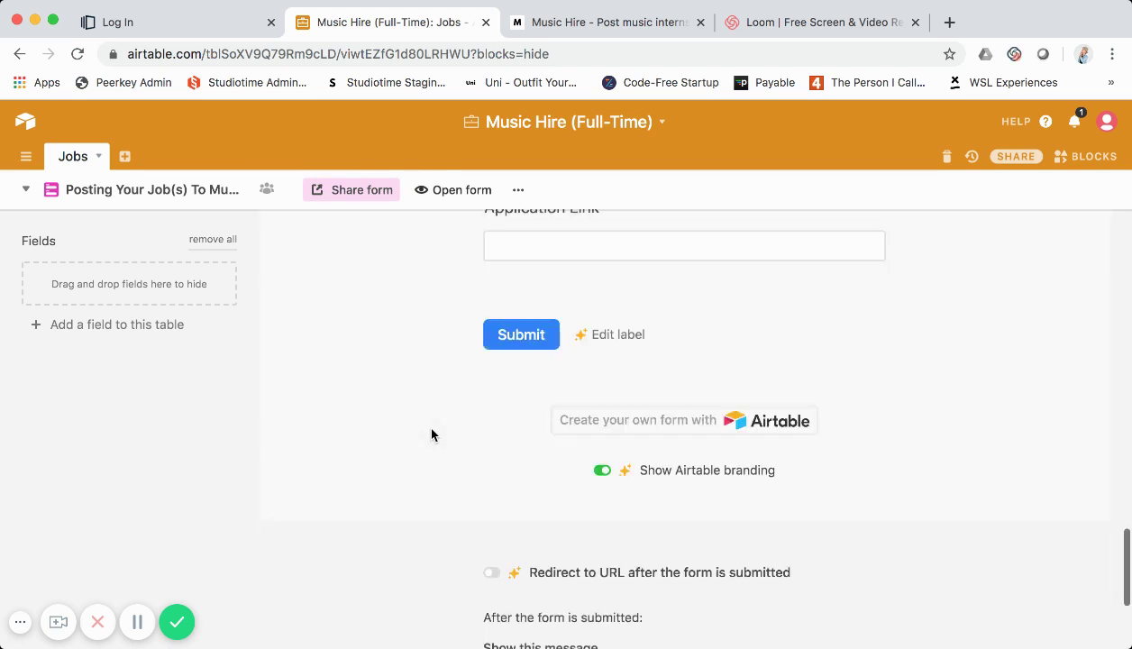
pyautogui.scroll(-5, 431, 435)
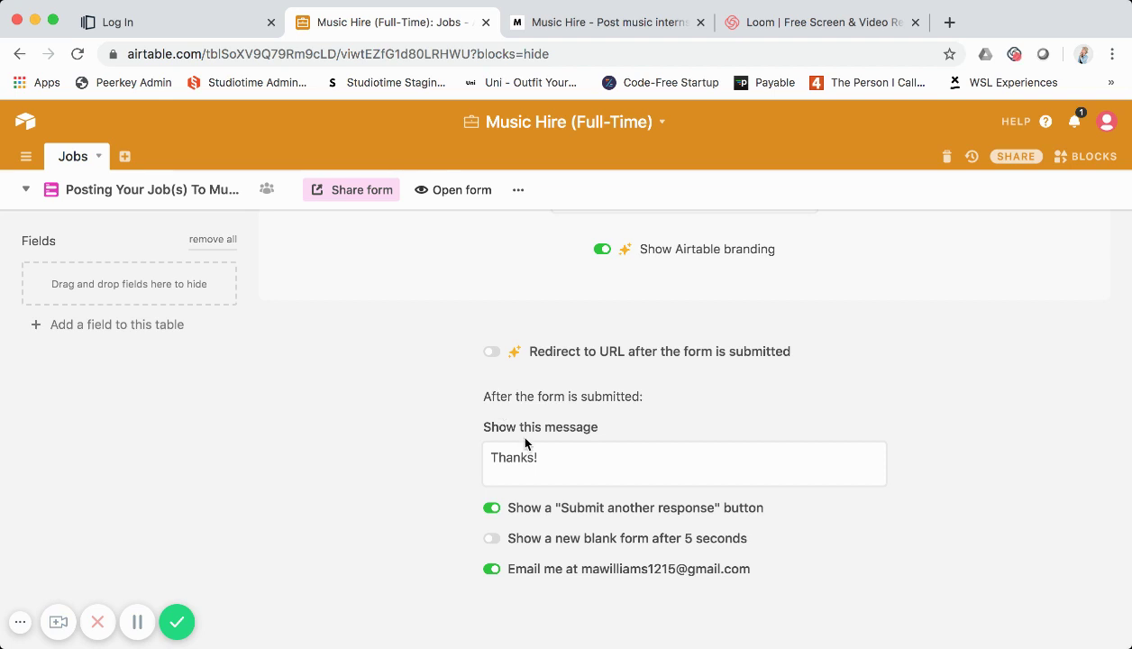
pyautogui.scroll(20, 525, 441)
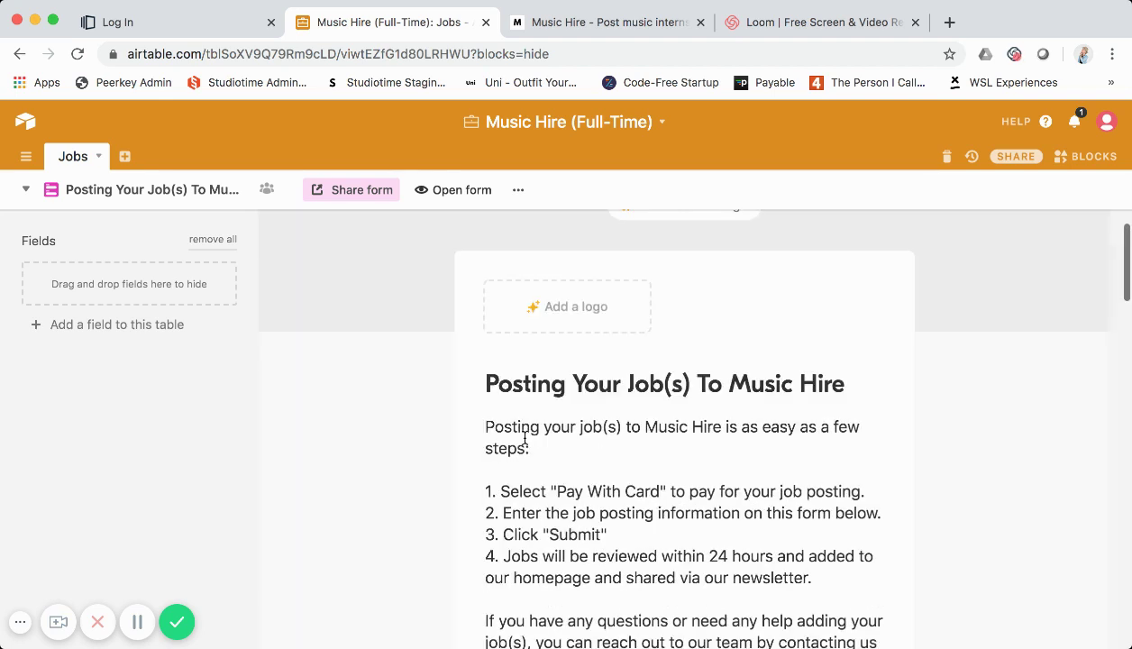
pyautogui.scroll(-5, 521, 434)
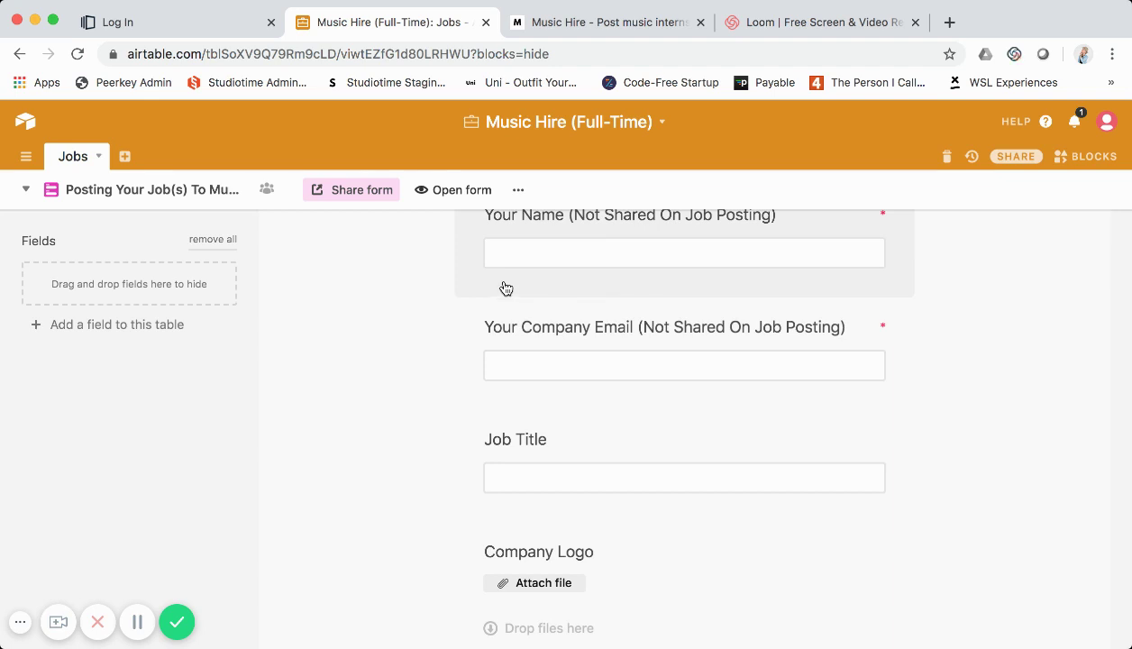
pyautogui.scroll(1, 508, 290)
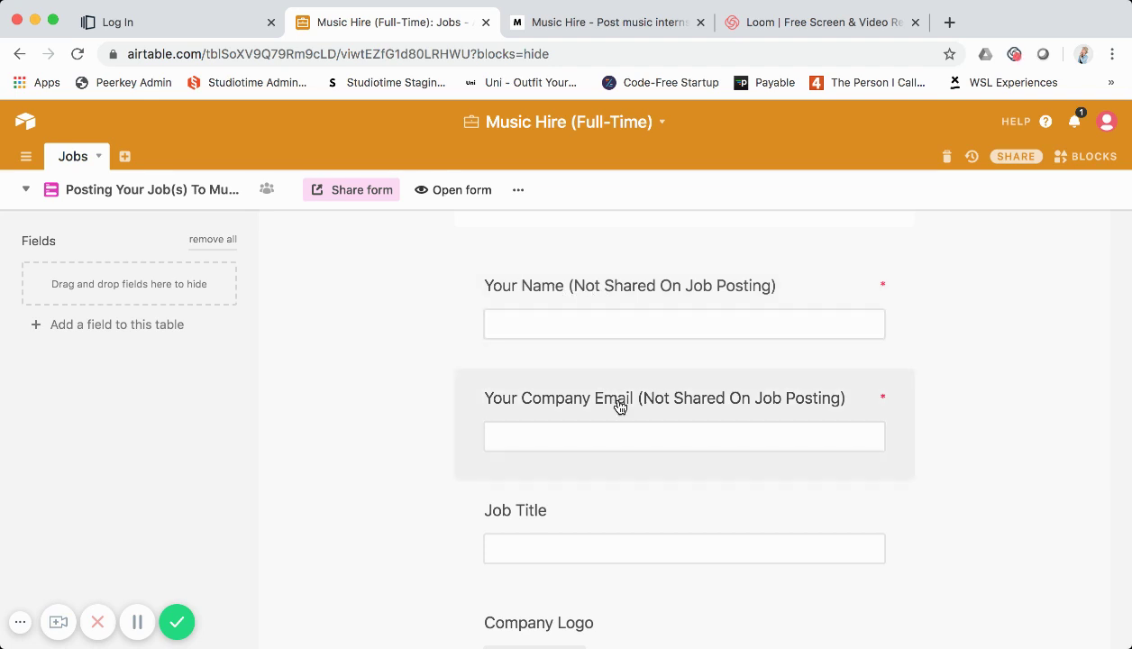
pyautogui.scroll(-2, 619, 415)
pyautogui.scroll(4, 622, 417)
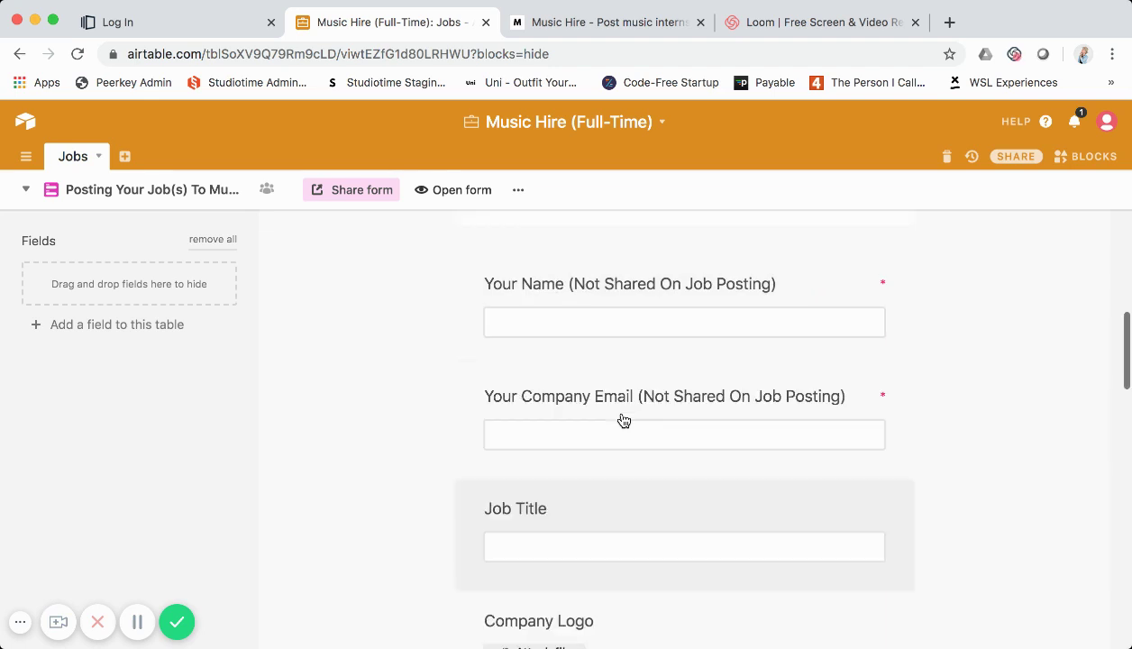
pyautogui.scroll(2, 622, 420)
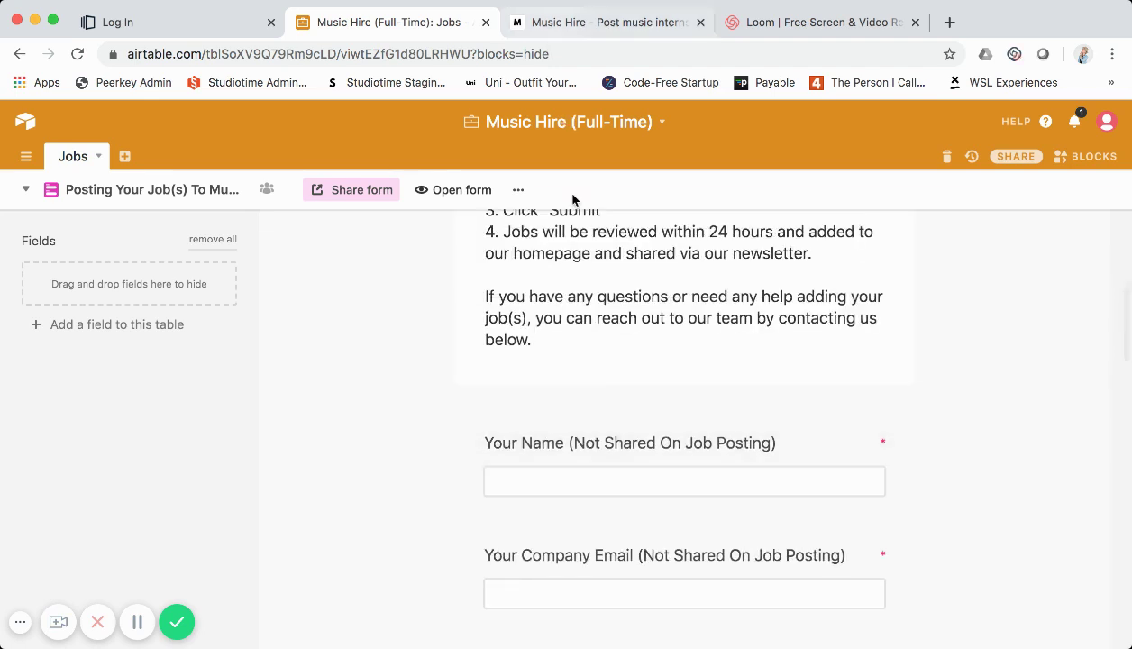
# - Switch to the Music Hire job-posting page and review its payment section and the embedded form's posting instructions
pyautogui.hotkey('ctrl', 'Tab')
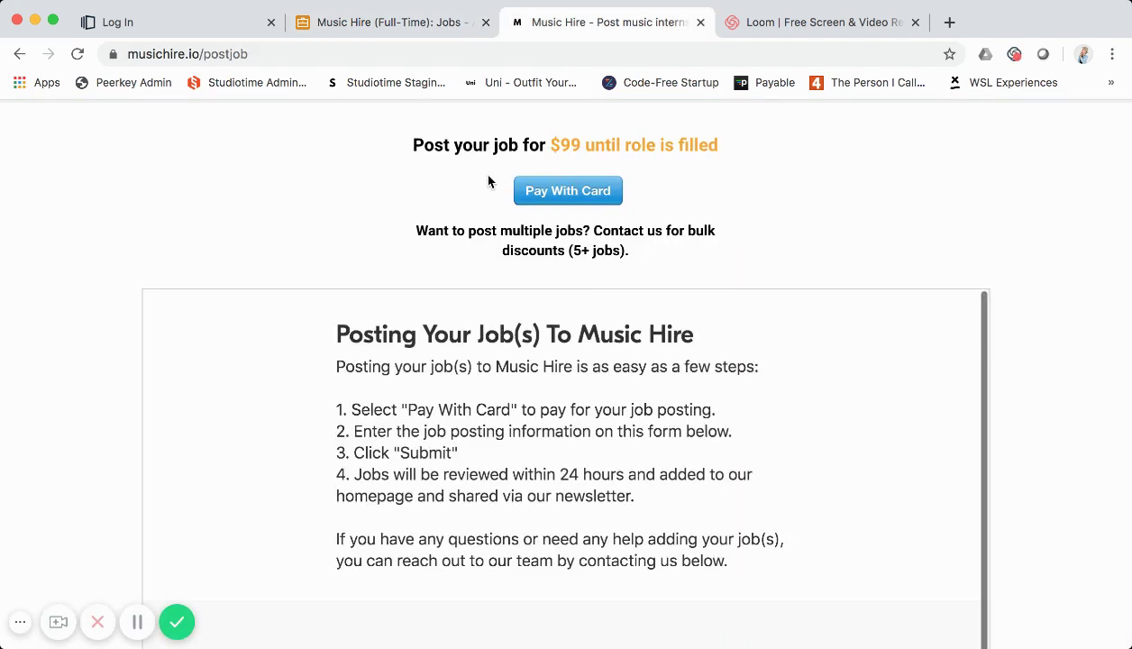
pyautogui.scroll(1, 488, 181)
pyautogui.scroll(10, 488, 181)
pyautogui.scroll(-12, 595, 431)
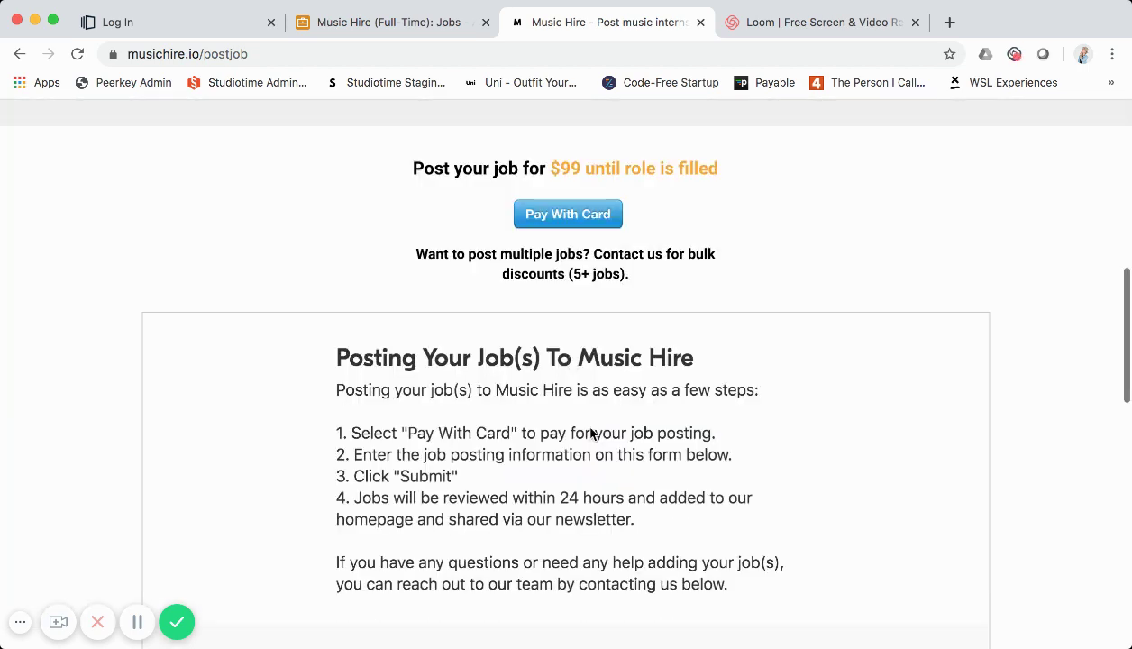
pyautogui.scroll(-5, 590, 429)
pyautogui.scroll(7, 589, 430)
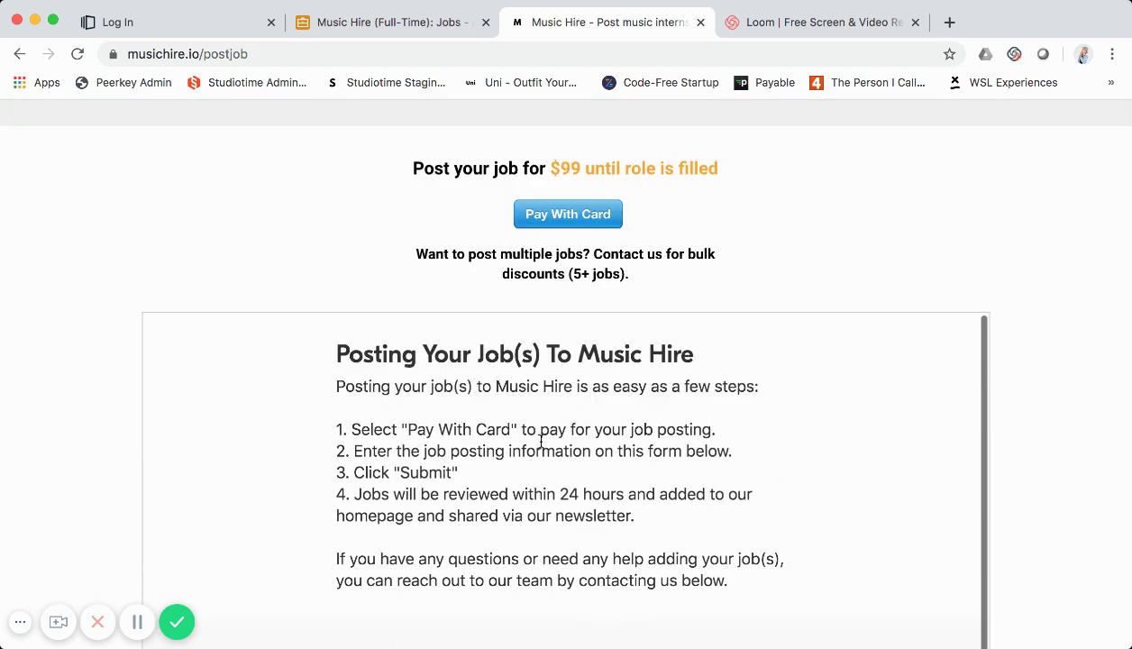
# - Examine the embedded form's fields, highlighting the "Not Shared On Job Posting" note on the name field
pyautogui.scroll(-3, 493, 436)
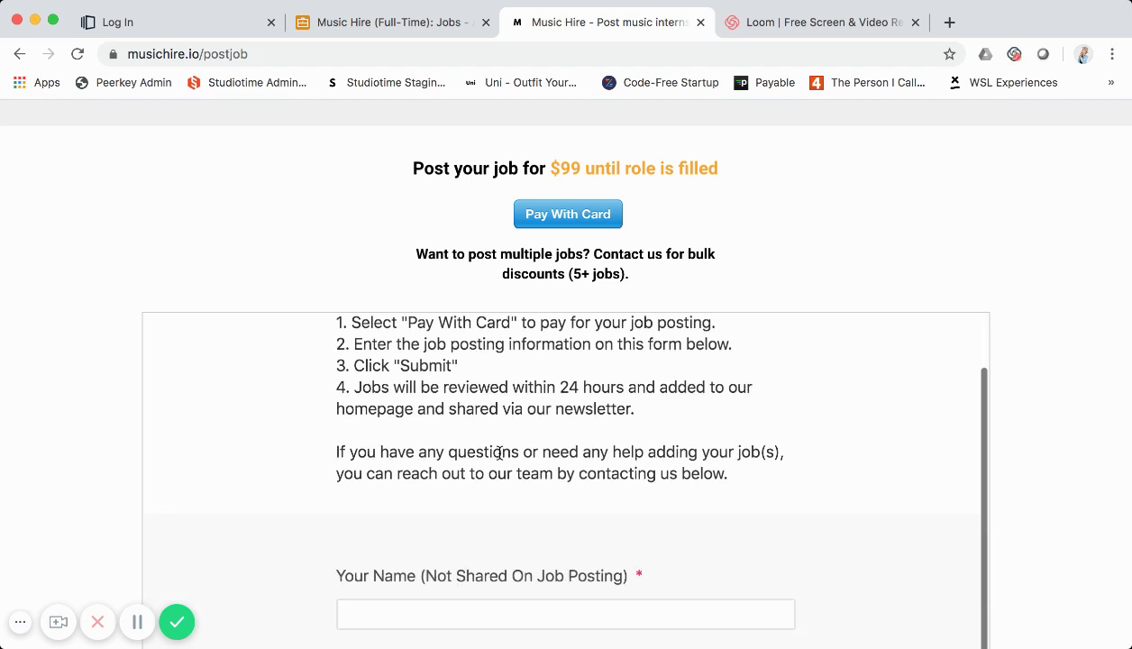
pyautogui.scroll(-4, 498, 453)
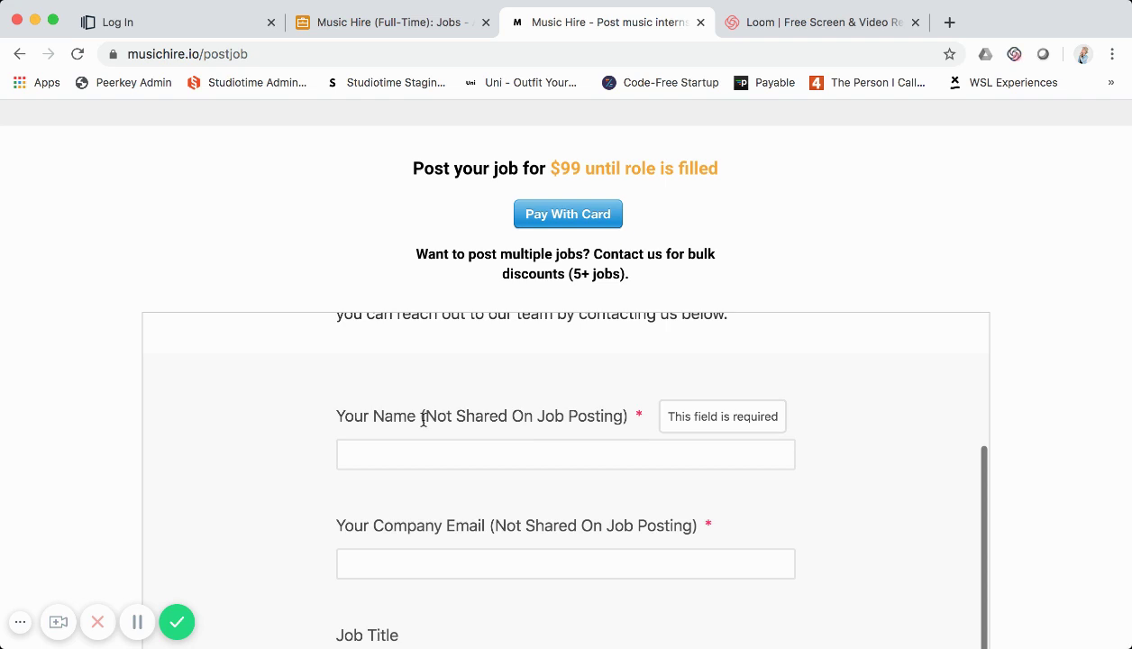
pyautogui.moveTo(423, 420); pyautogui.dragTo(589, 406)
pyautogui.click(663, 460)
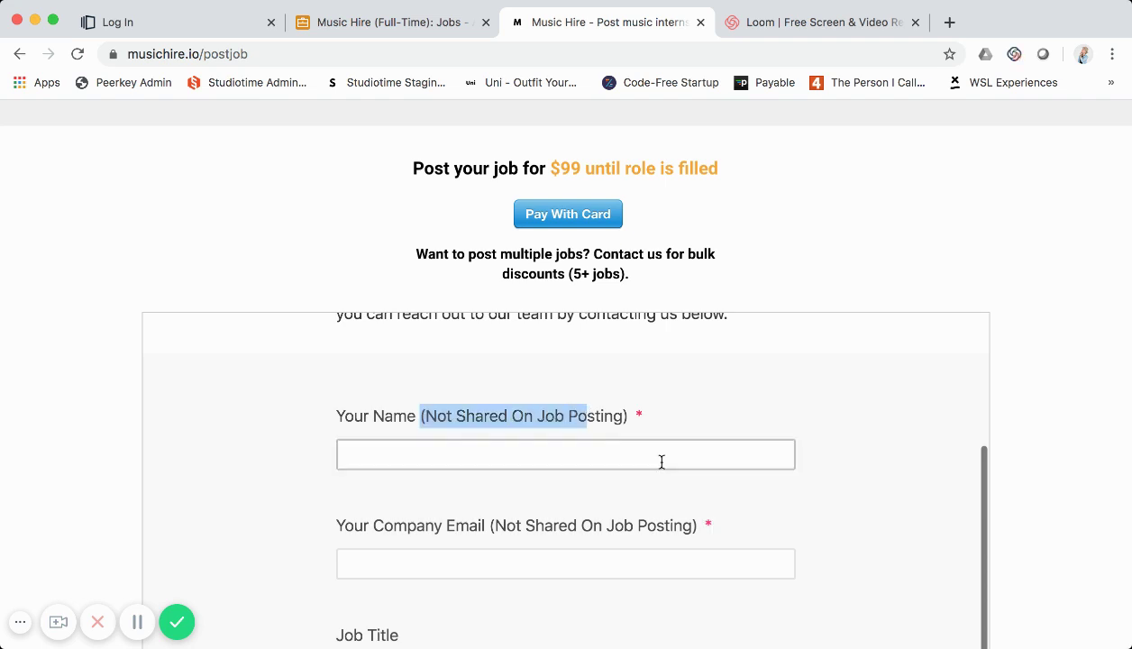
pyautogui.scroll(-3, 663, 463)
pyautogui.scroll(1, 662, 462)
pyautogui.scroll(-1, 553, 349)
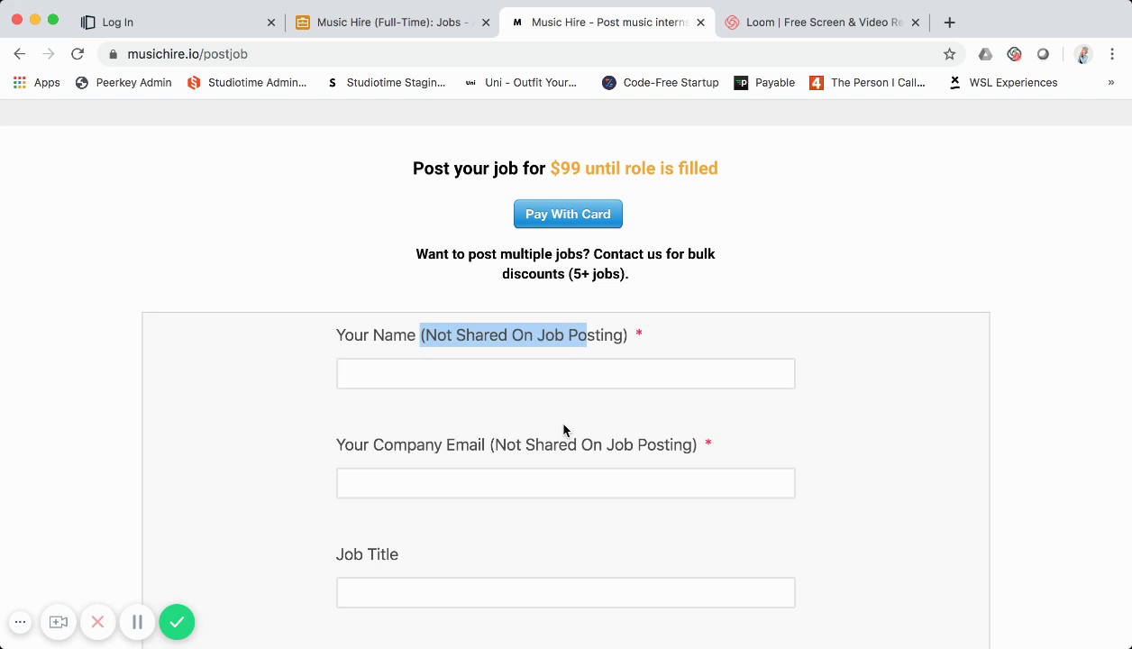
pyautogui.scroll(-5, 538, 482)
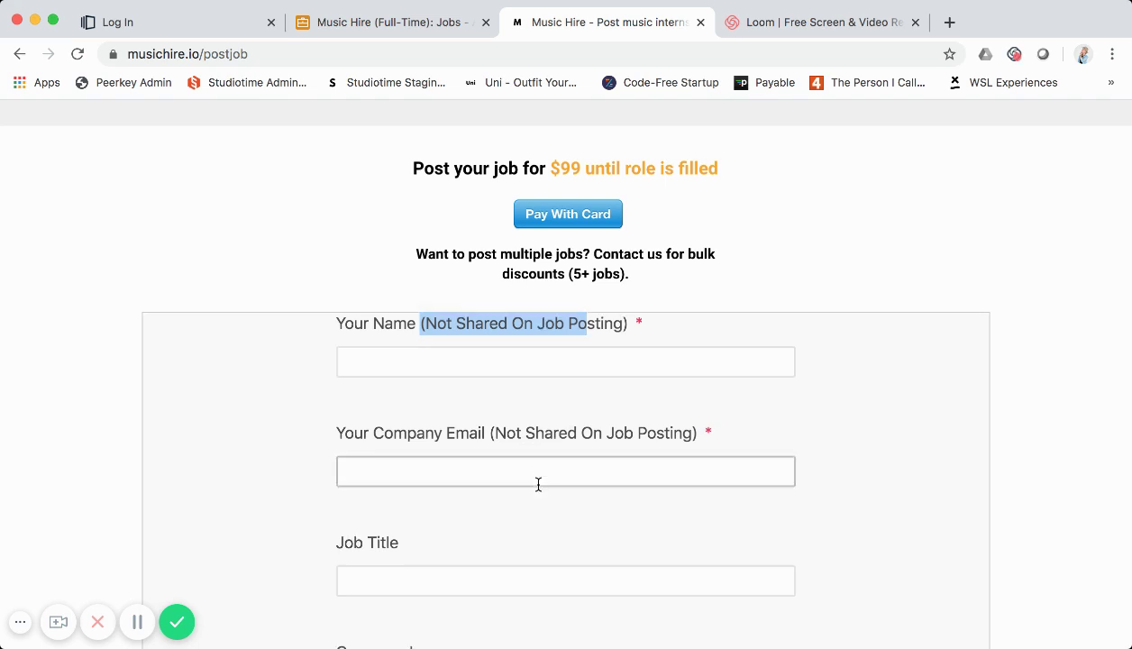
pyautogui.scroll(-8, 538, 485)
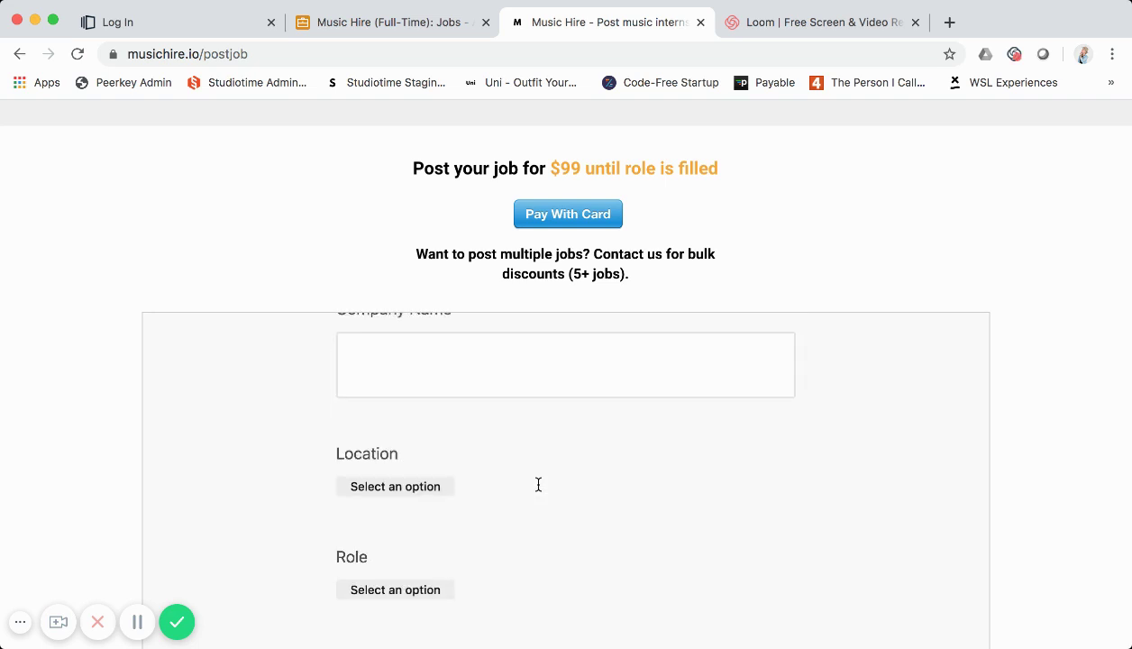
pyautogui.scroll(10, 531, 464)
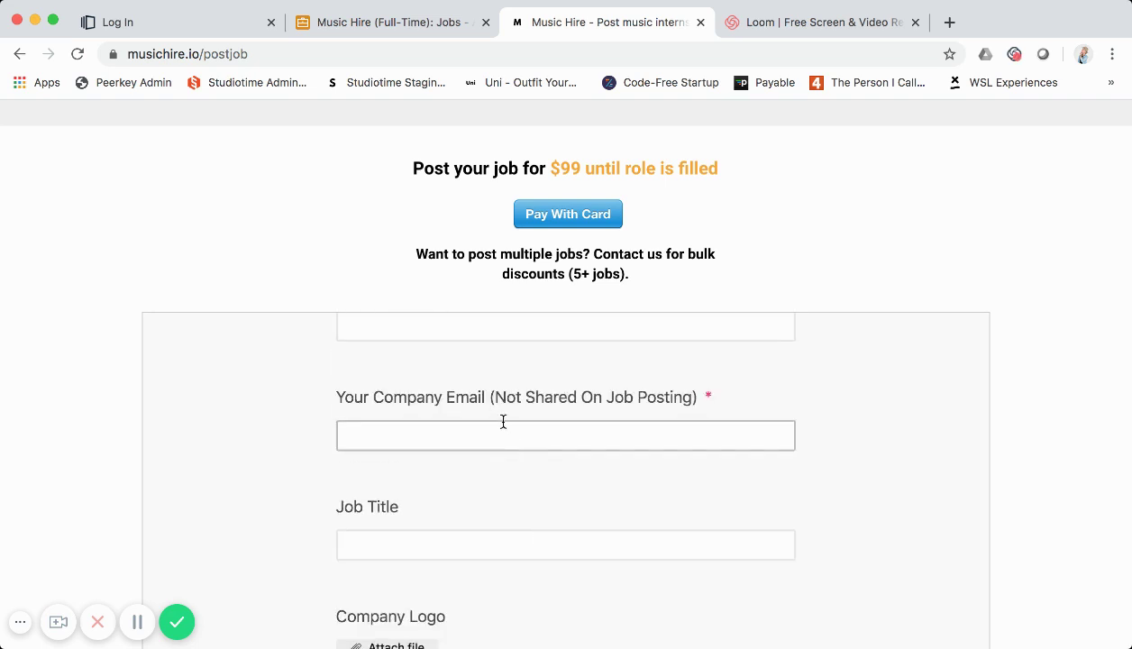
# - Return to the Airtable form view and review its instructions and fields, from contact details to brief job description
pyautogui.click(440, 26)
pyautogui.scroll(5, 554, 271)
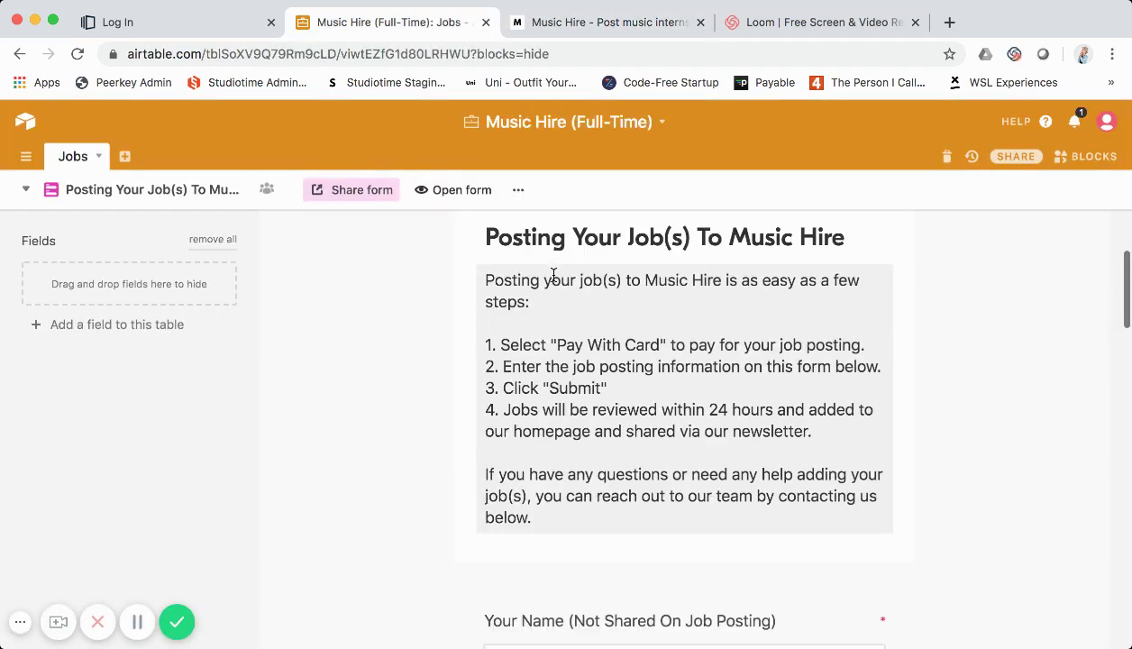
pyautogui.scroll(-5, 553, 274)
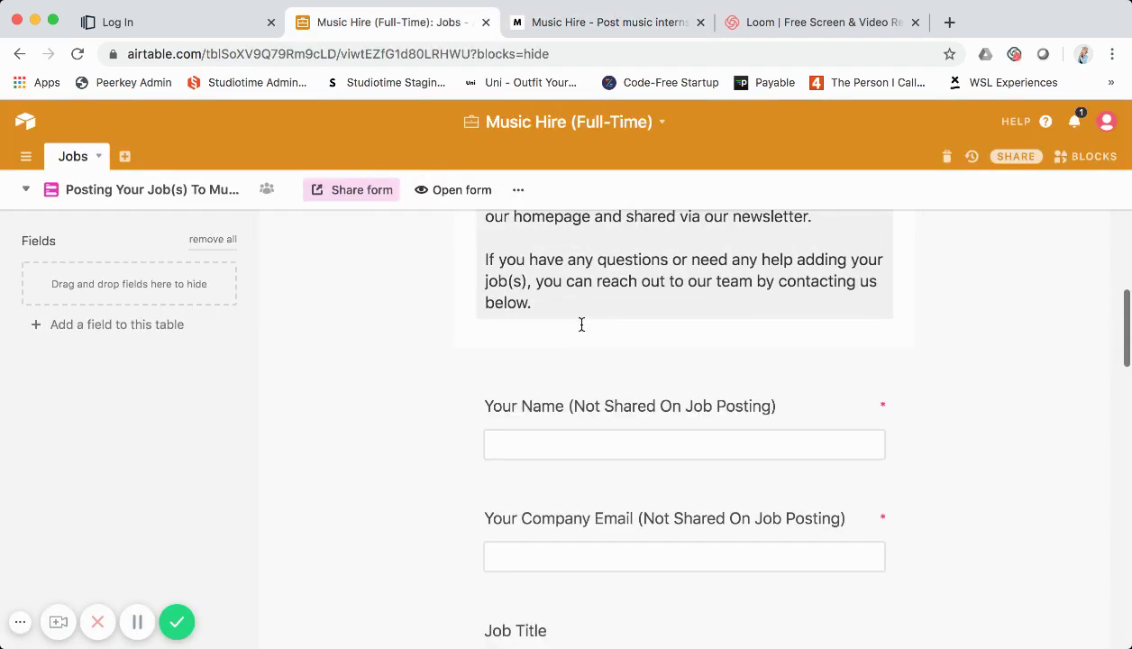
pyautogui.scroll(-3, 581, 325)
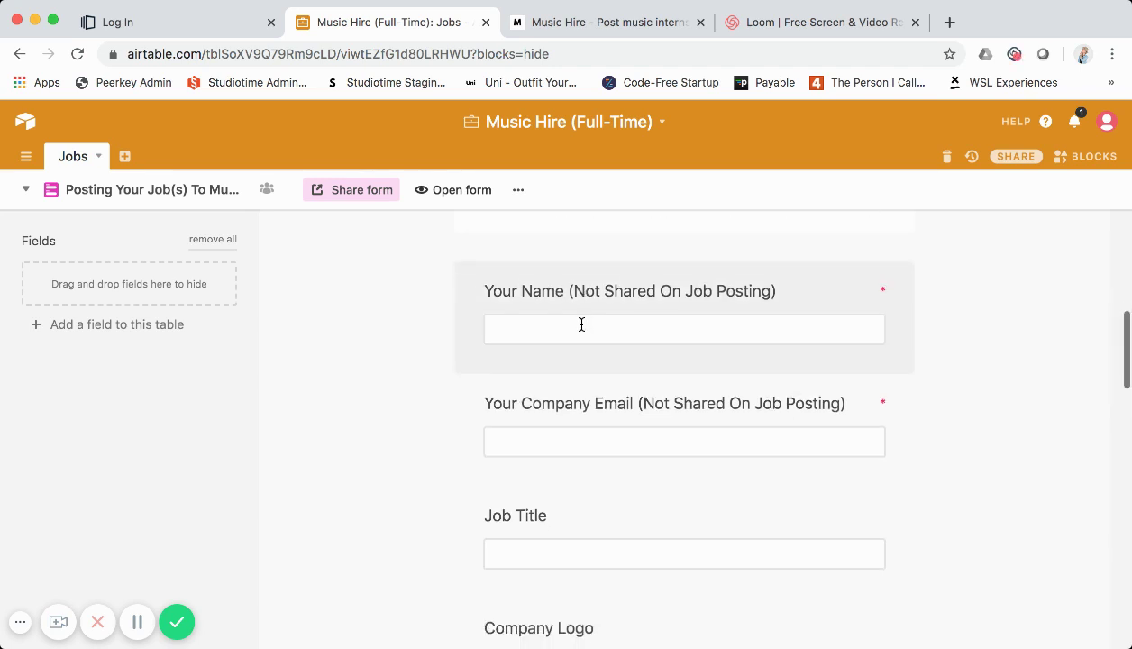
pyautogui.scroll(-1, 581, 325)
pyautogui.scroll(3, 598, 360)
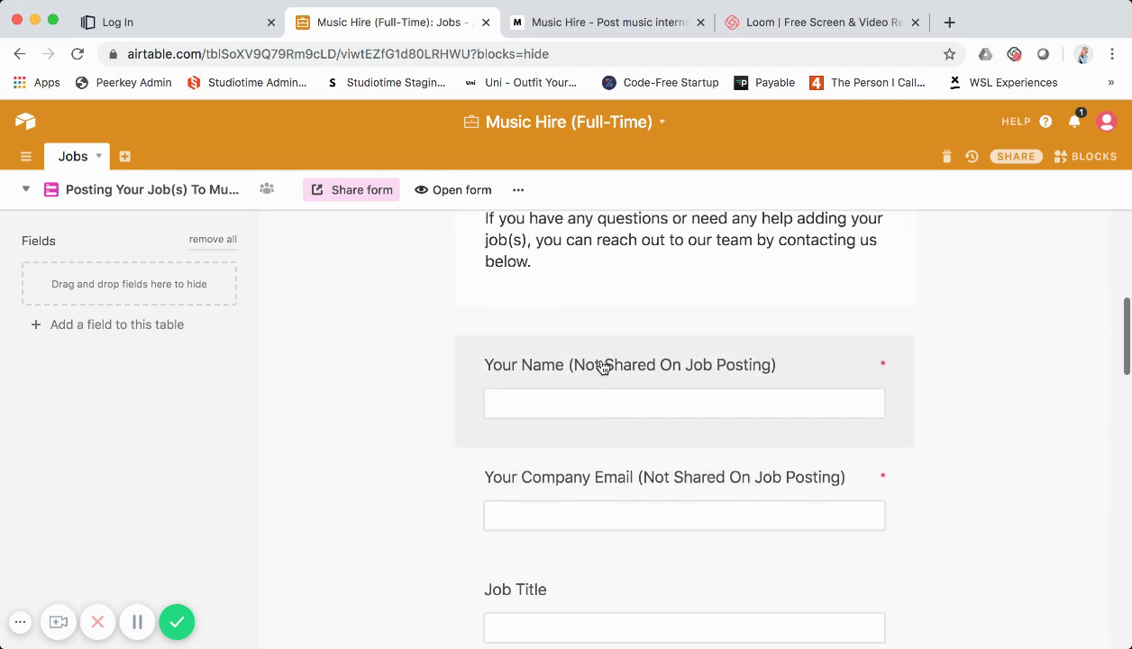
pyautogui.scroll(-10, 623, 410)
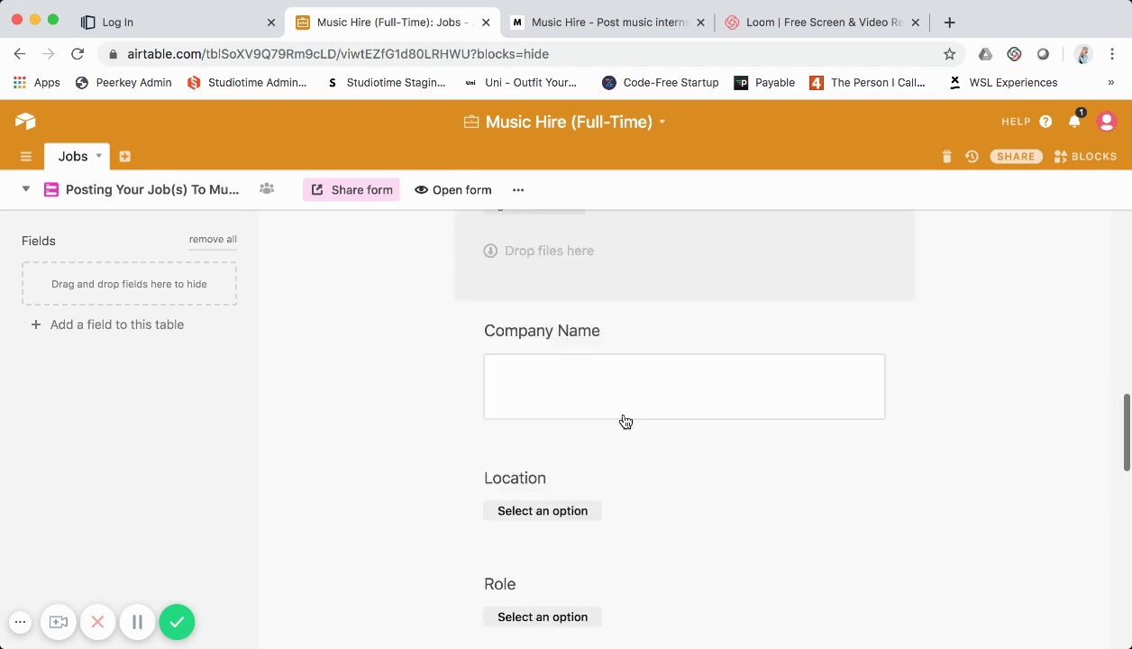
pyautogui.scroll(-5, 626, 421)
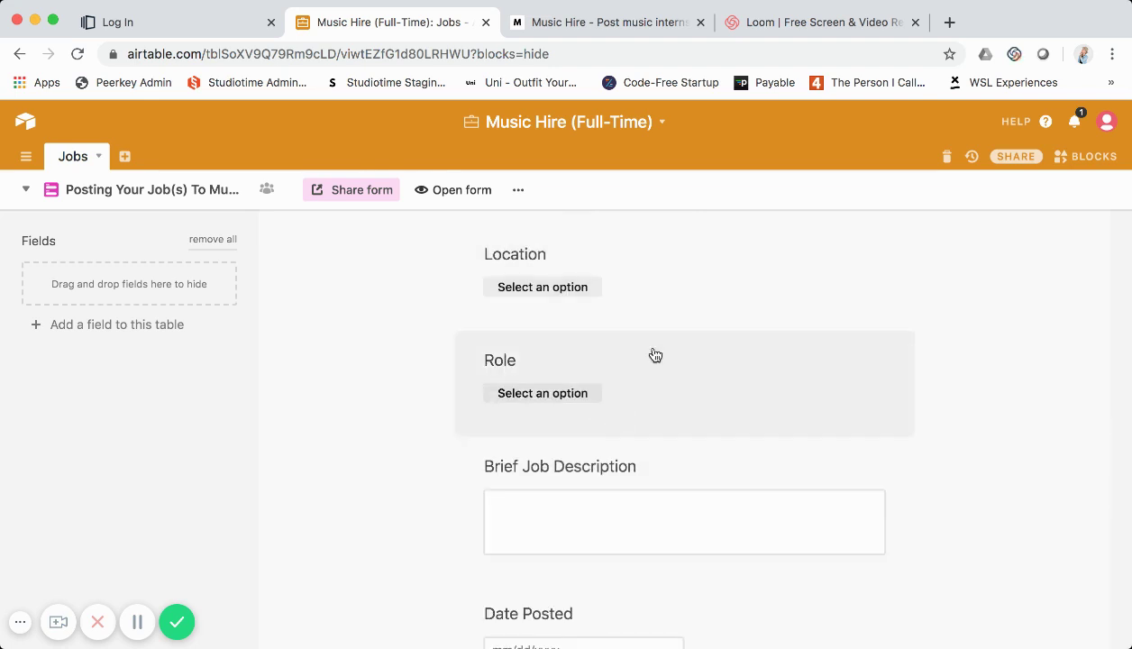
pyautogui.scroll(15, 624, 475)
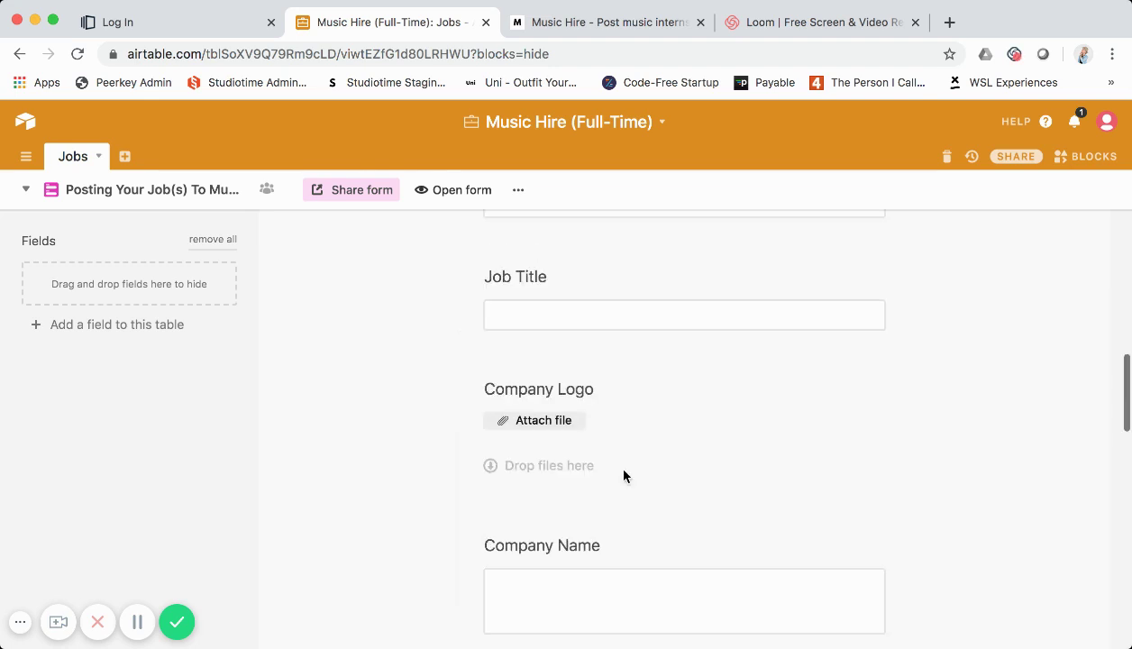
# - Open the embed page for the shared Posting Your Job(s) To Music Hire form and select its entire embed code
pyautogui.click(340, 197)
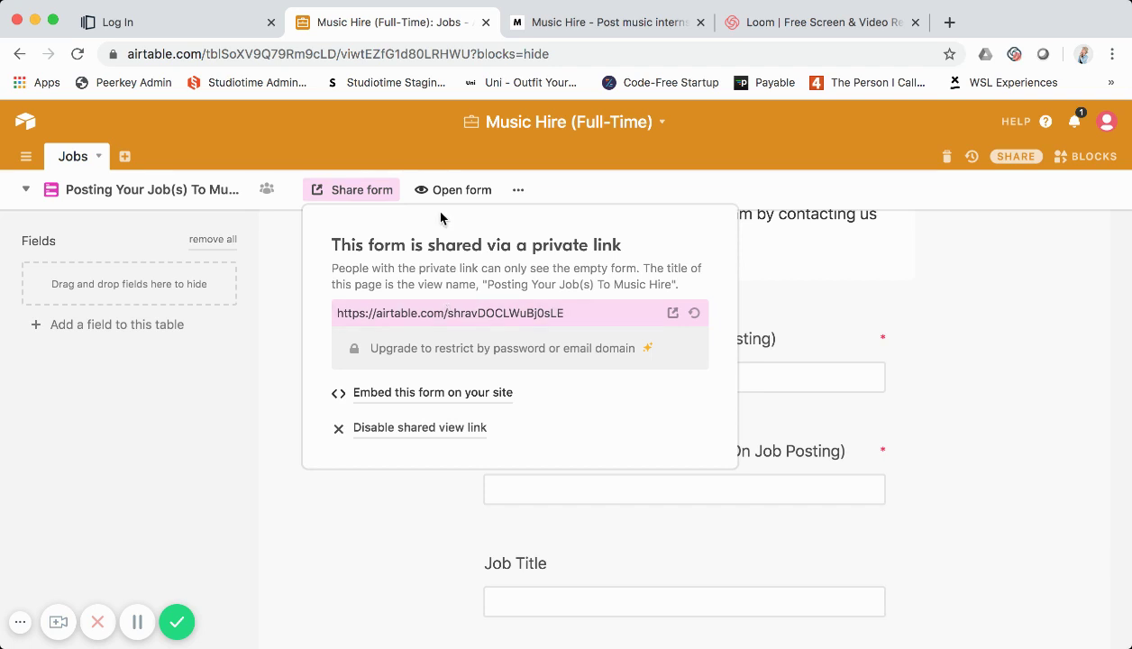
pyautogui.click(458, 394)
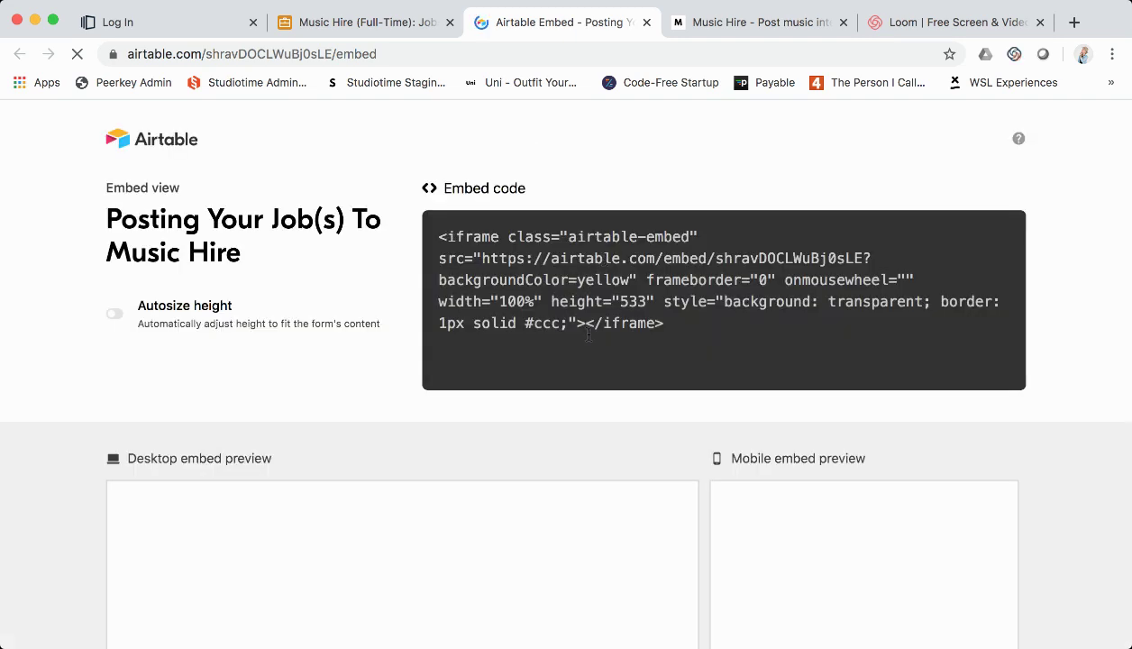
pyautogui.click(511, 249)
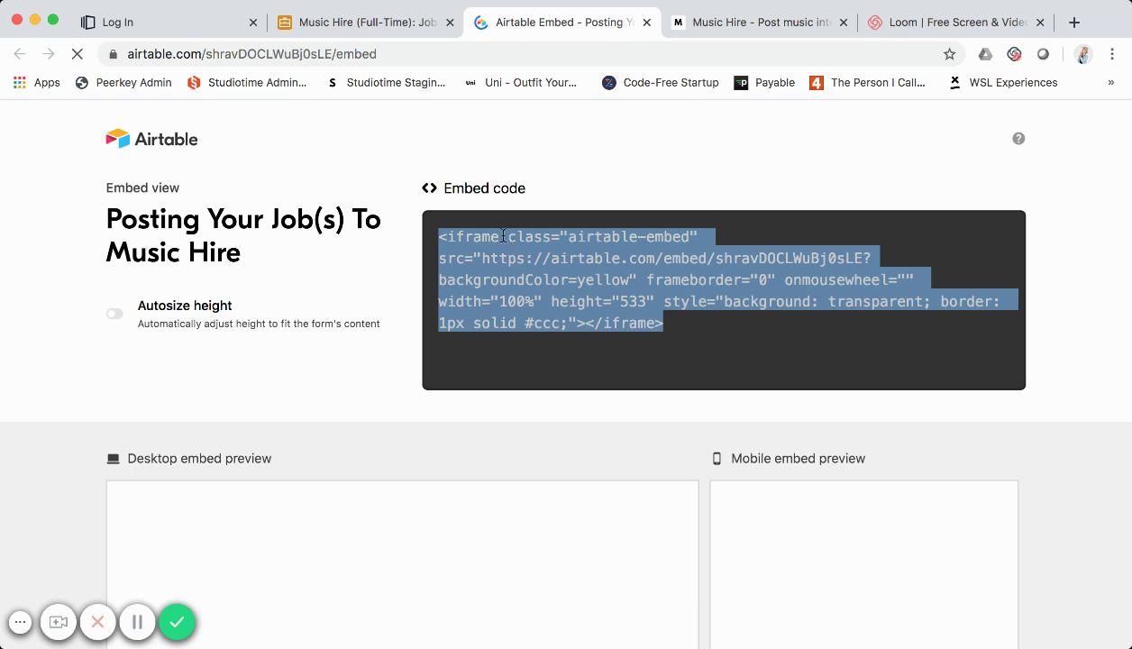
# - Examine the form's desktop and mobile embed previews below the embed code
pyautogui.scroll(-1, 525, 360)
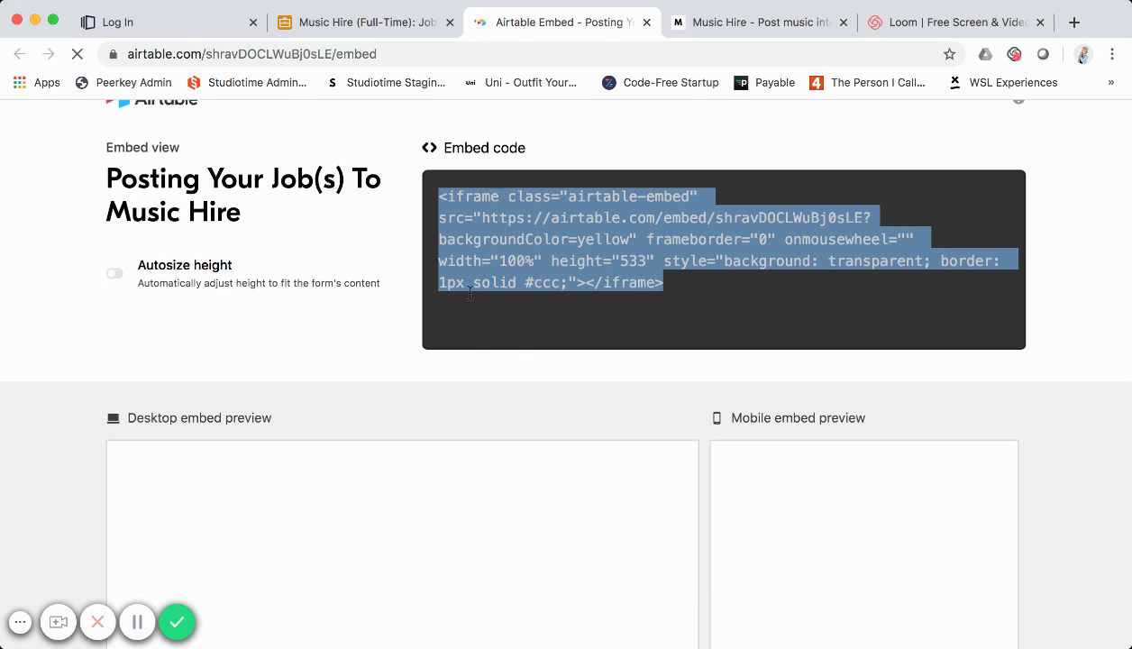
pyautogui.scroll(-3, 410, 341)
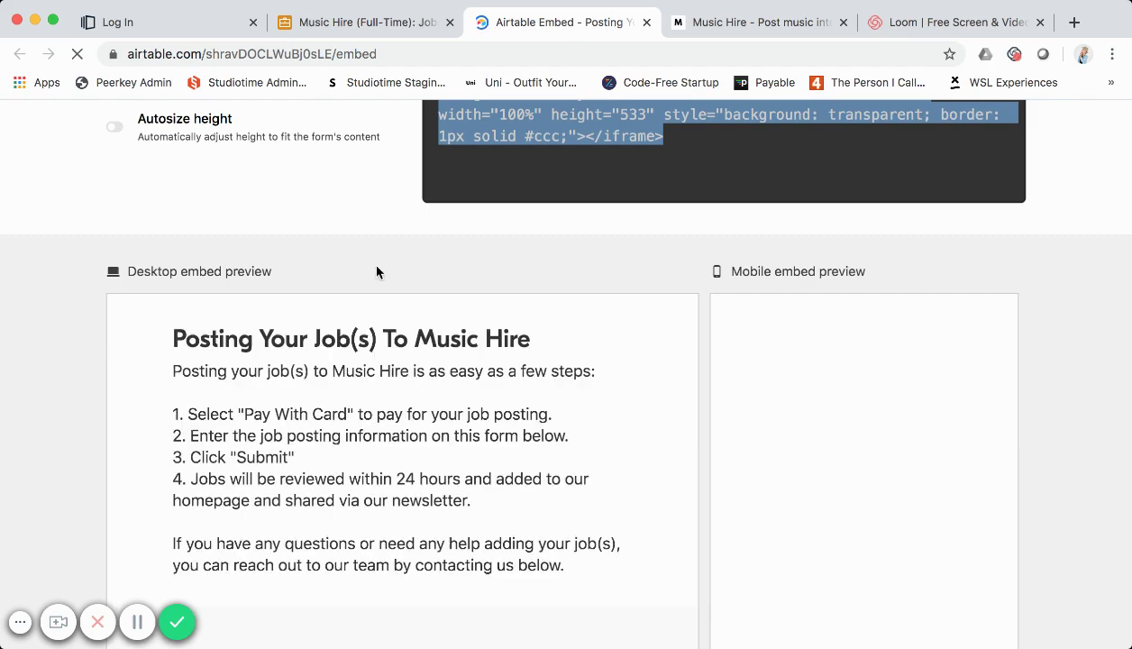
pyautogui.scroll(-3, 340, 295)
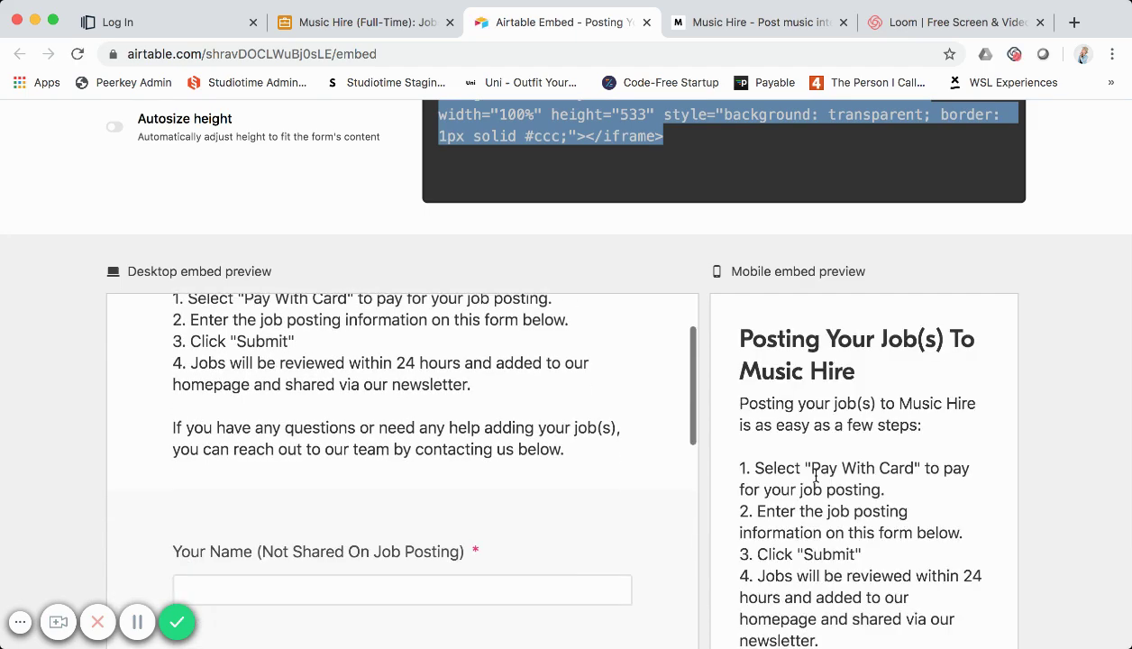
pyautogui.scroll(-3, 781, 441)
pyautogui.scroll(-4, 702, 373)
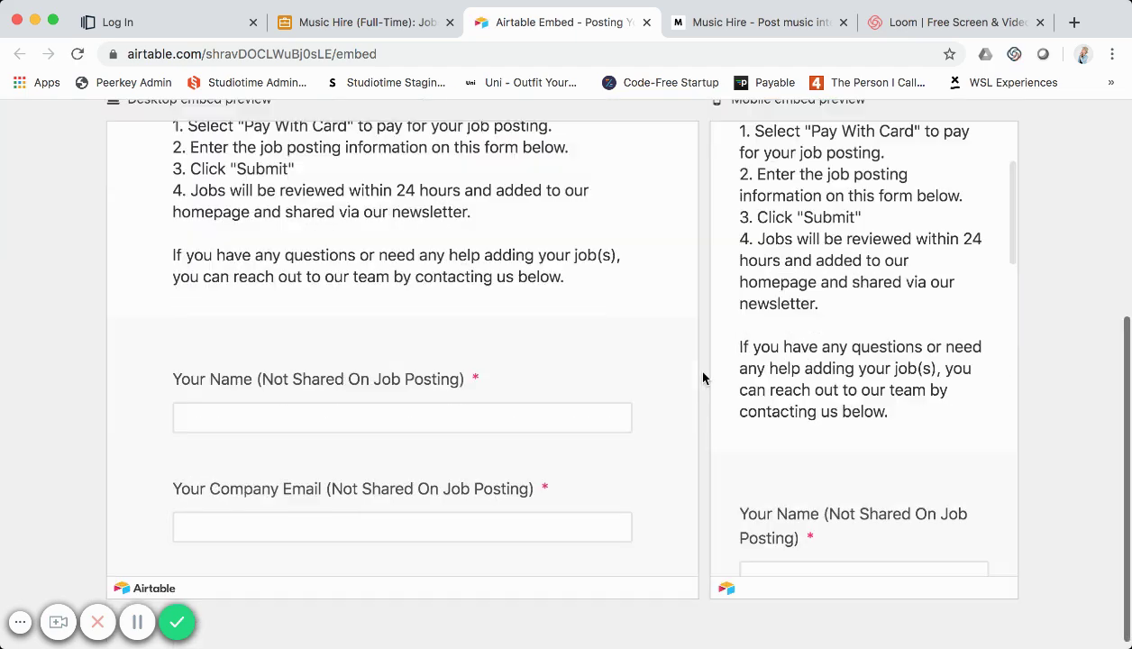
pyautogui.scroll(5, 704, 378)
pyautogui.scroll(2, 704, 378)
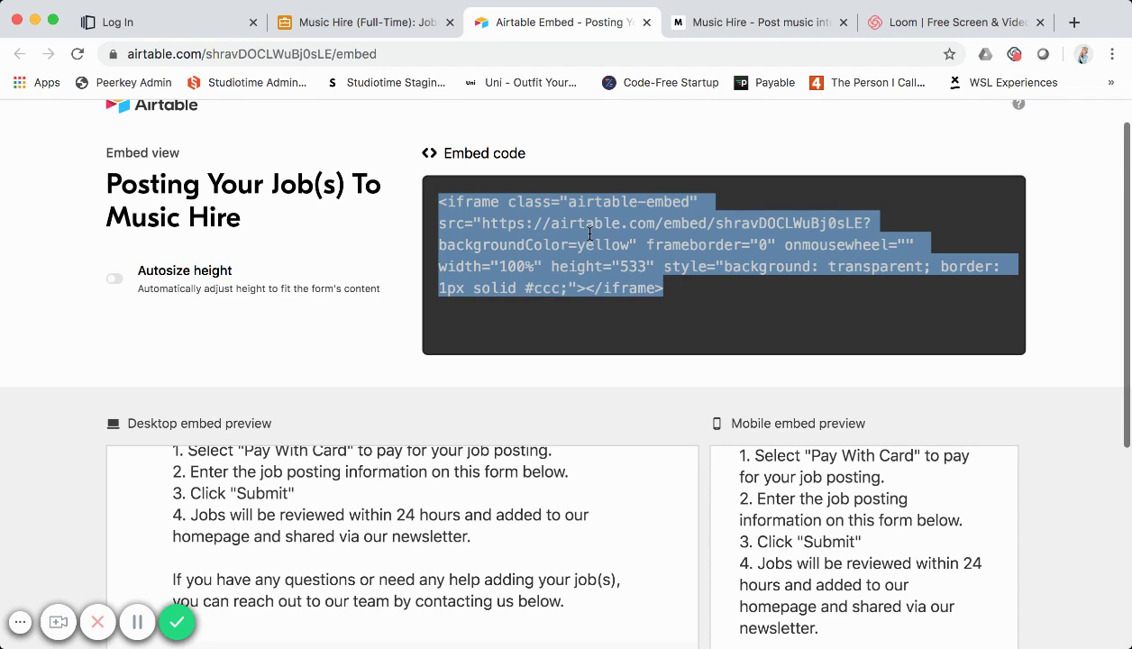
# - Switch to Instapage, log in with the prefilled account credentials, and close the Music Hire Homepage settings
pyautogui.click(342, 27)
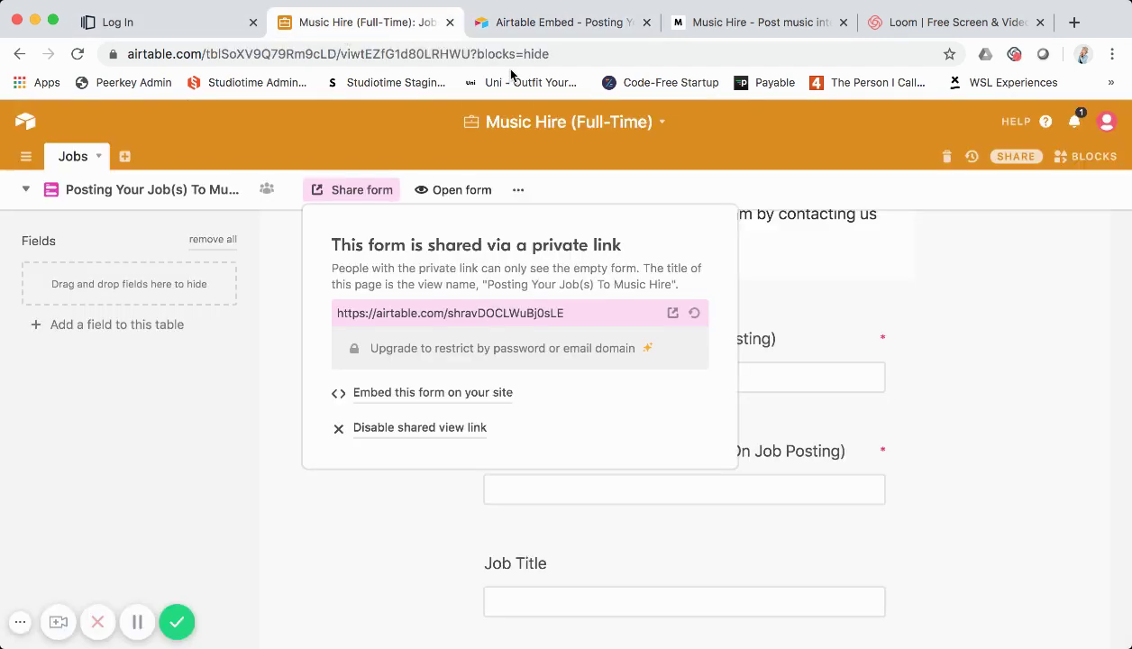
pyautogui.click(207, 28)
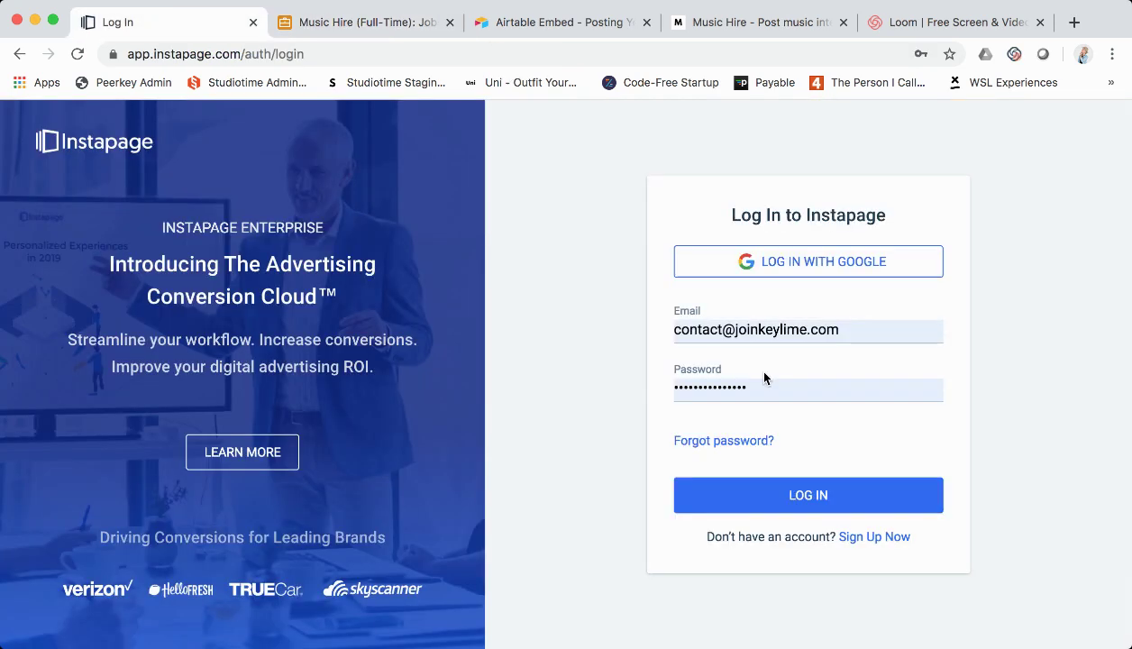
pyautogui.click(796, 505)
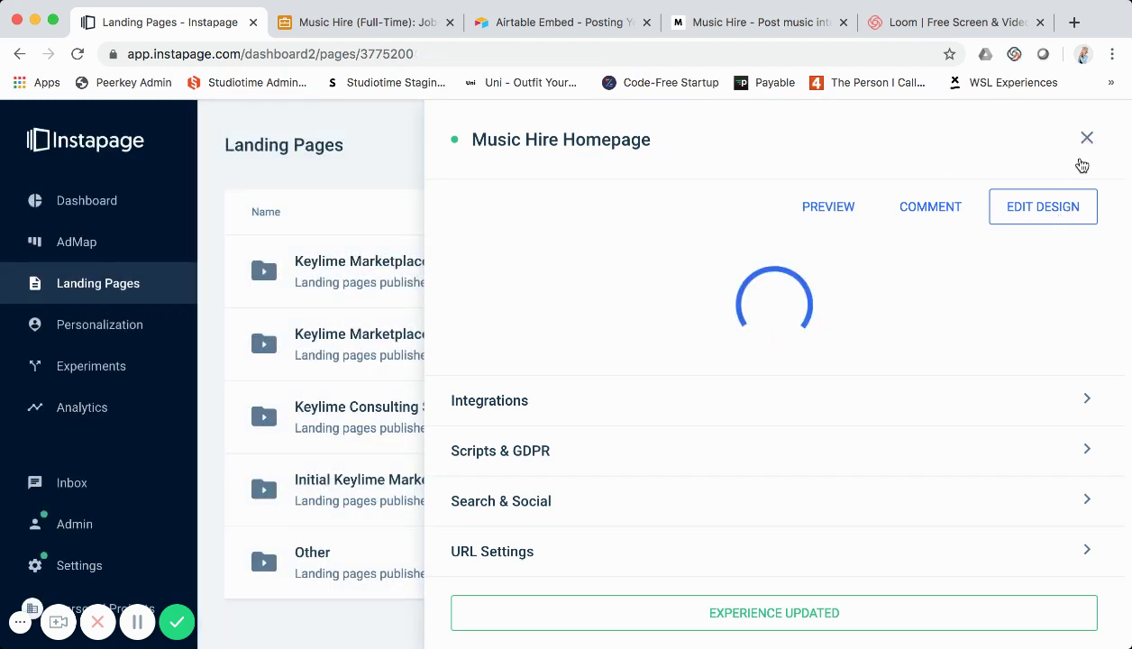
pyautogui.click(1087, 138)
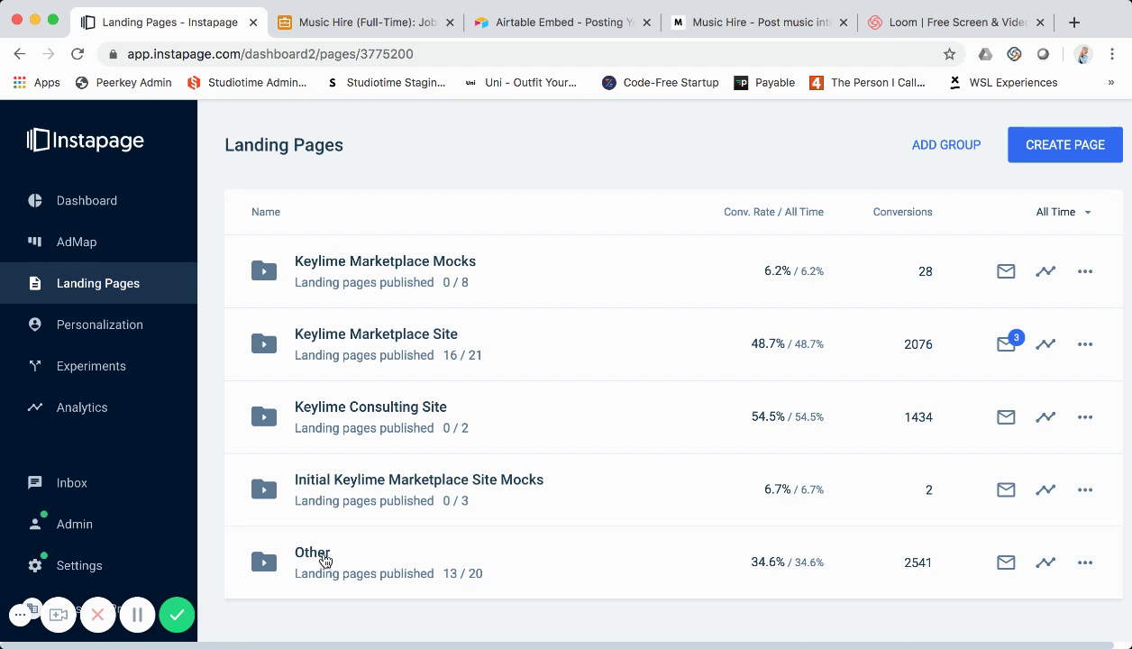
# - Expand the Other group of landing pages and open the Music Hire Add Job page for design editing
pyautogui.click(326, 560)
pyautogui.scroll(-2, 326, 560)
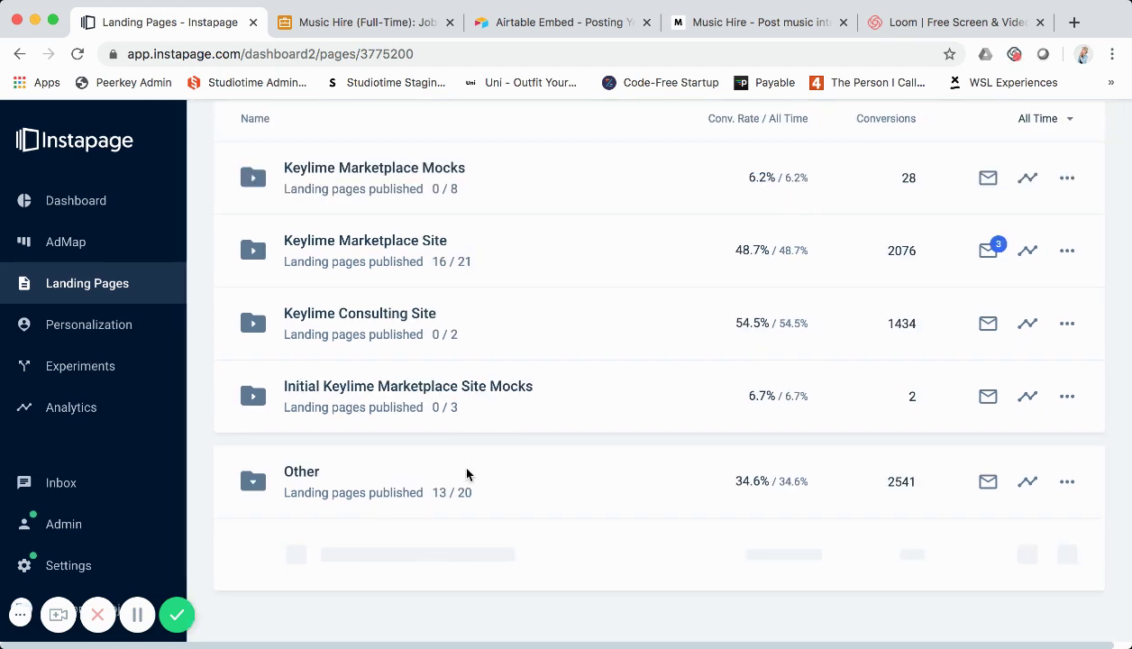
pyautogui.scroll(-5, 476, 445)
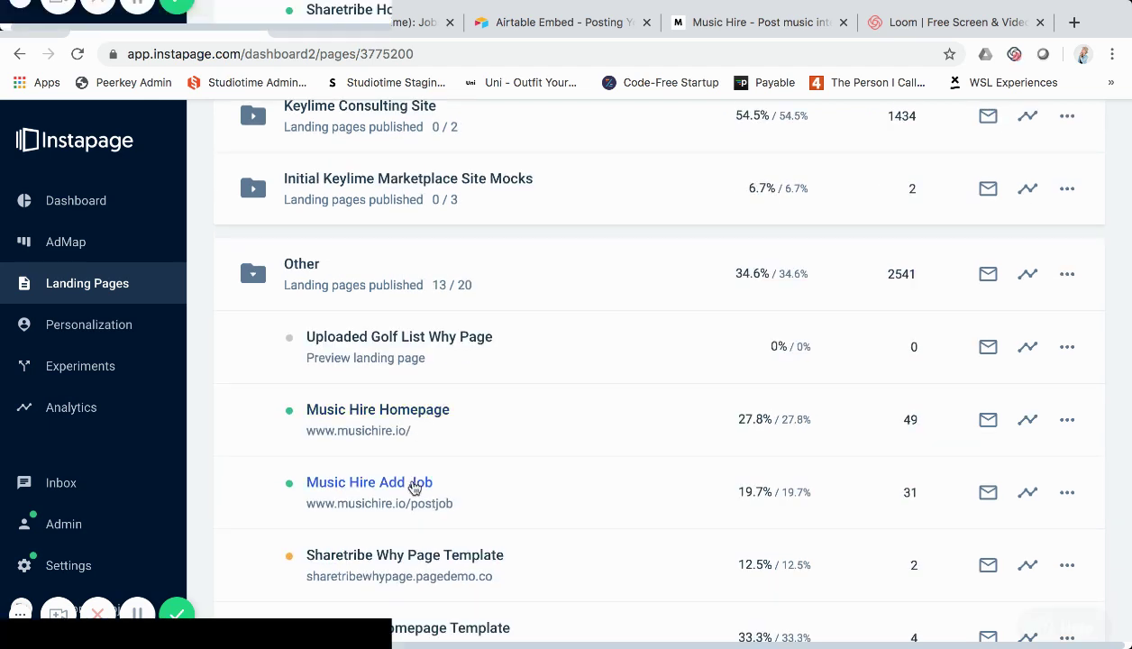
pyautogui.click(416, 488)
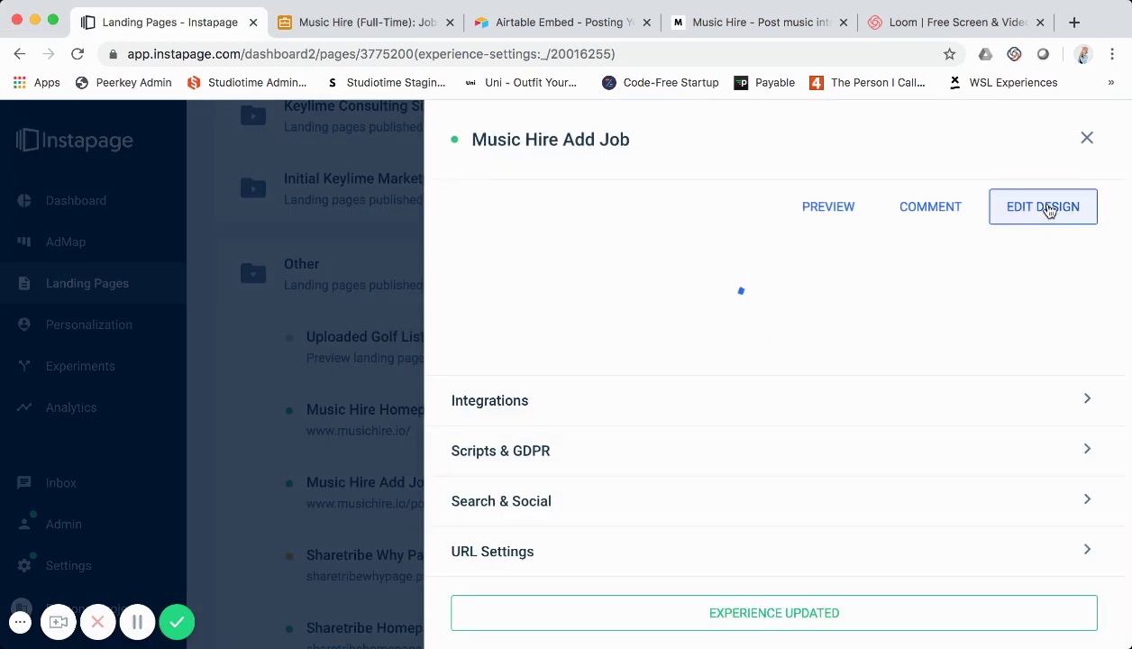
pyautogui.click(1048, 210)
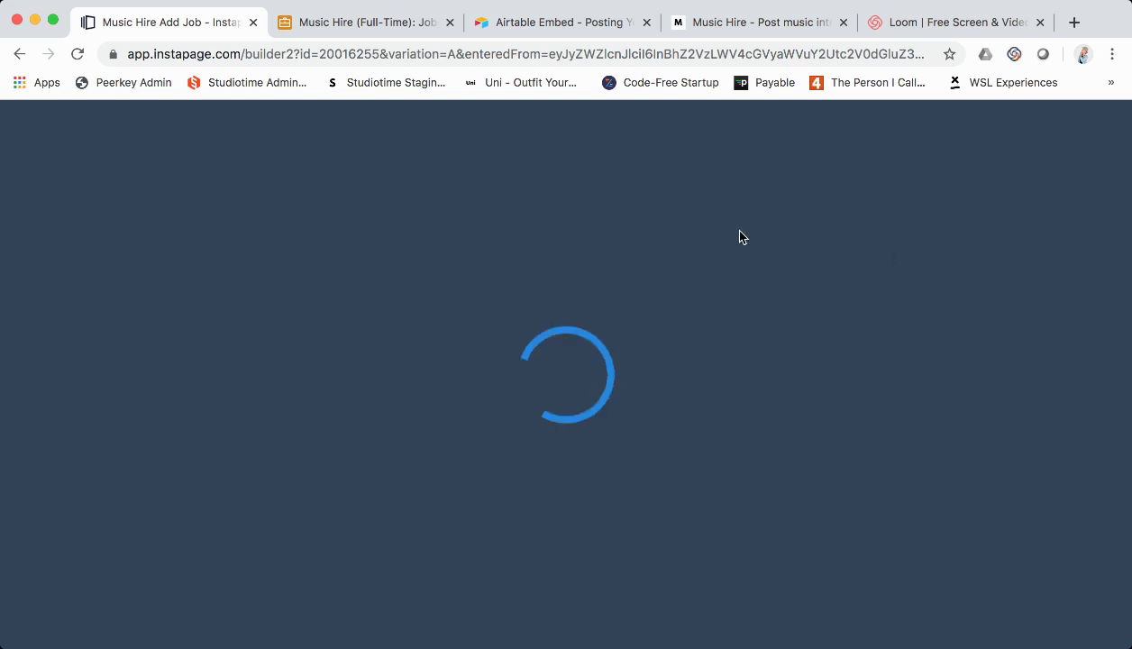
# - Switch to the Music Hire website and go from the job-posting page to the homepage to view its header and hero section
pyautogui.click(696, 30)
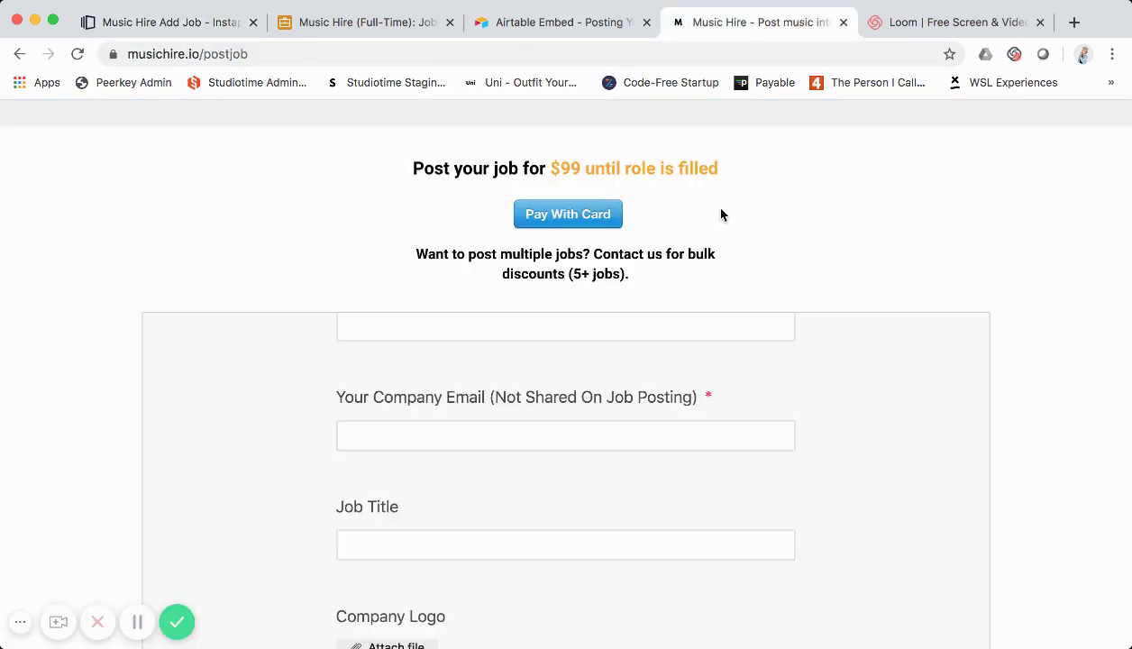
pyautogui.scroll(10, 721, 214)
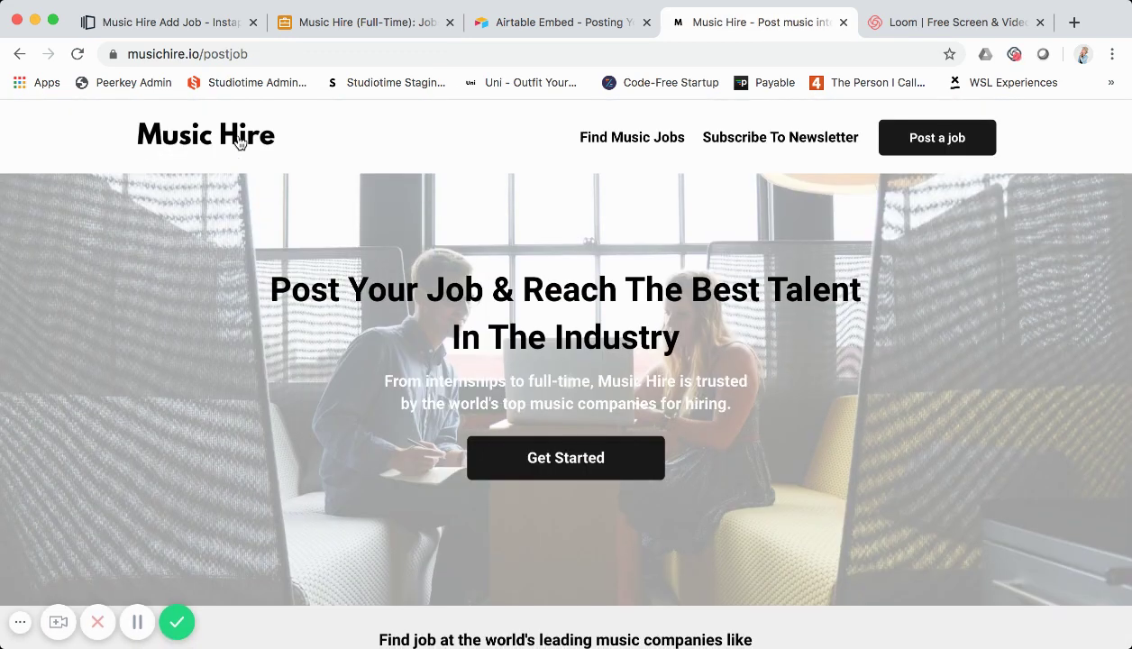
pyautogui.click(239, 143)
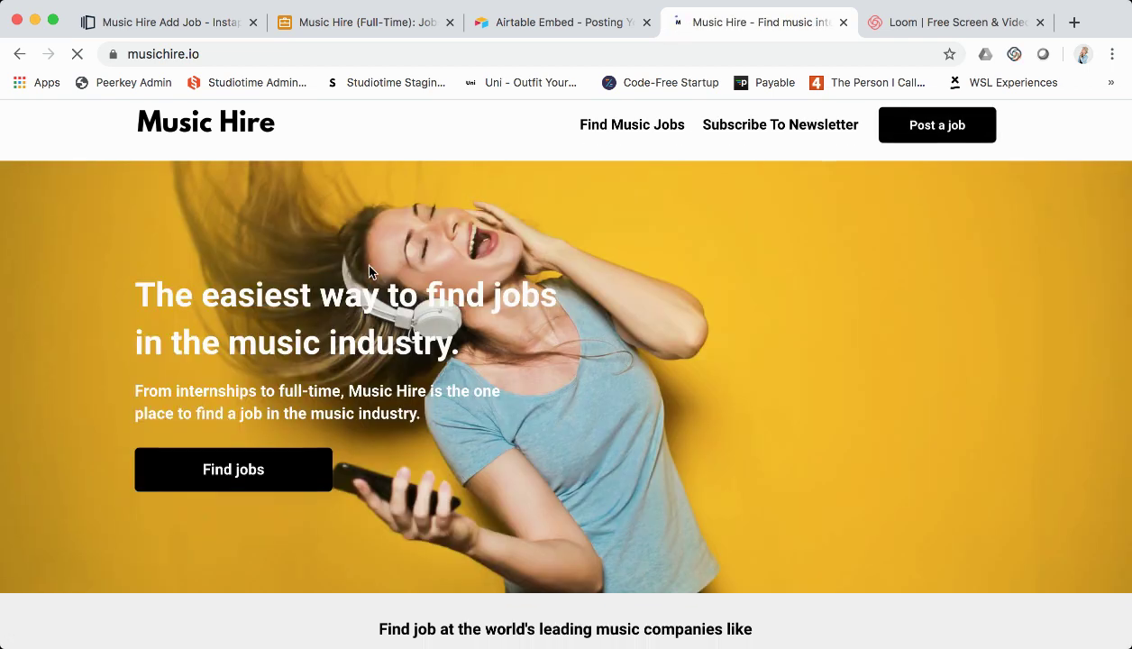
pyautogui.scroll(-2, 365, 261)
pyautogui.scroll(-2, 369, 264)
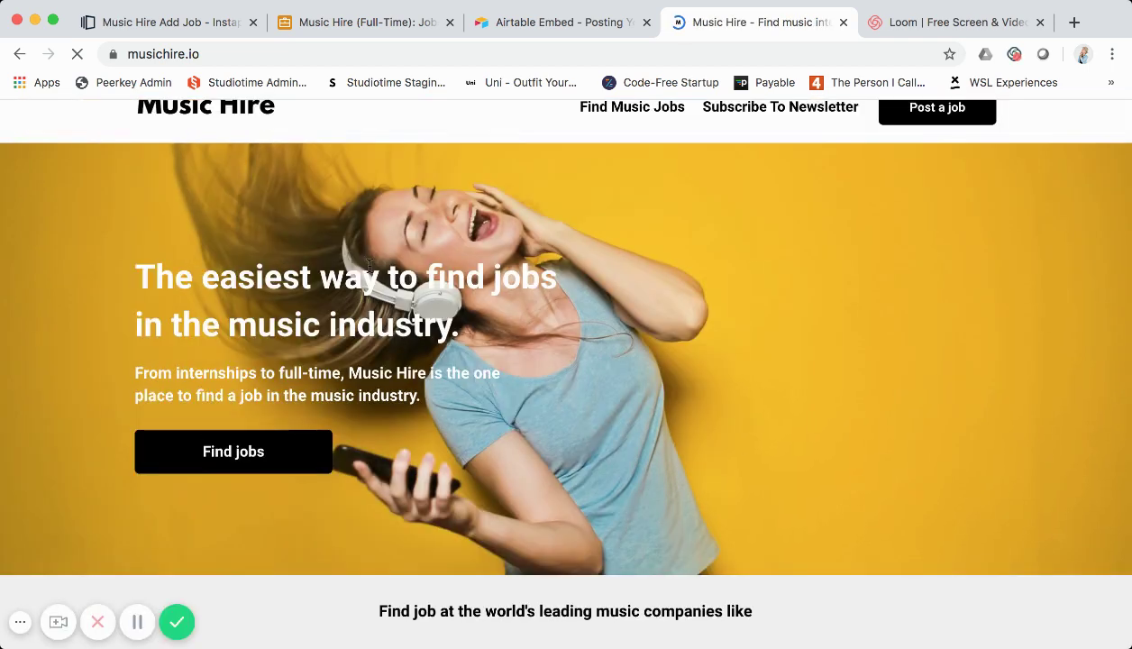
pyautogui.scroll(1, 363, 252)
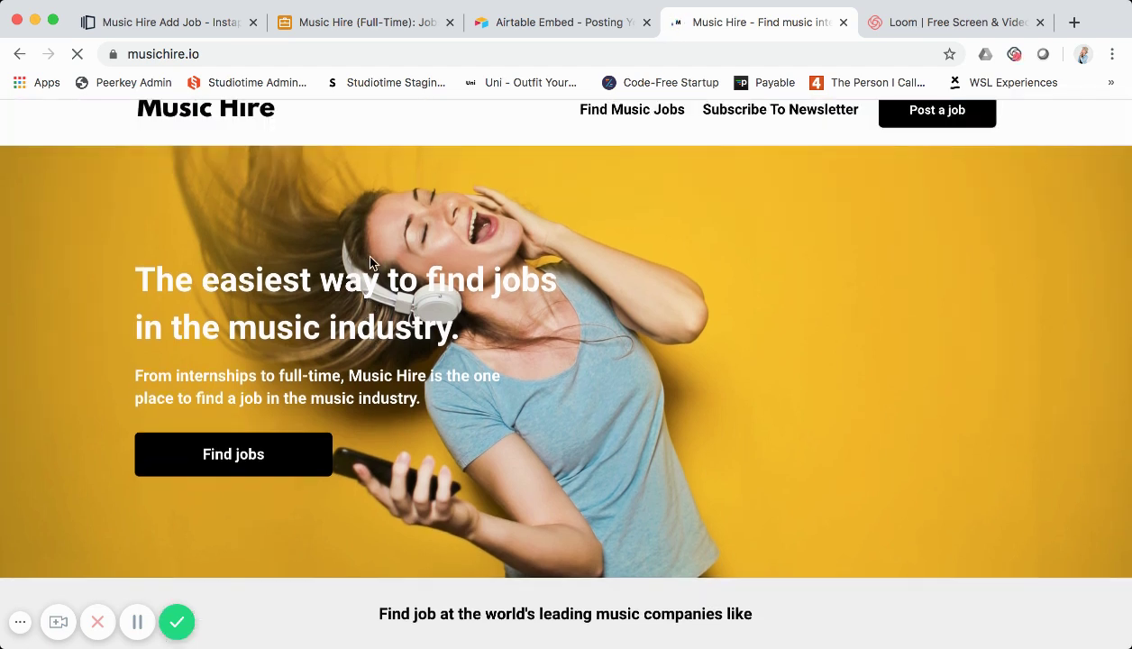
pyautogui.scroll(1, 367, 266)
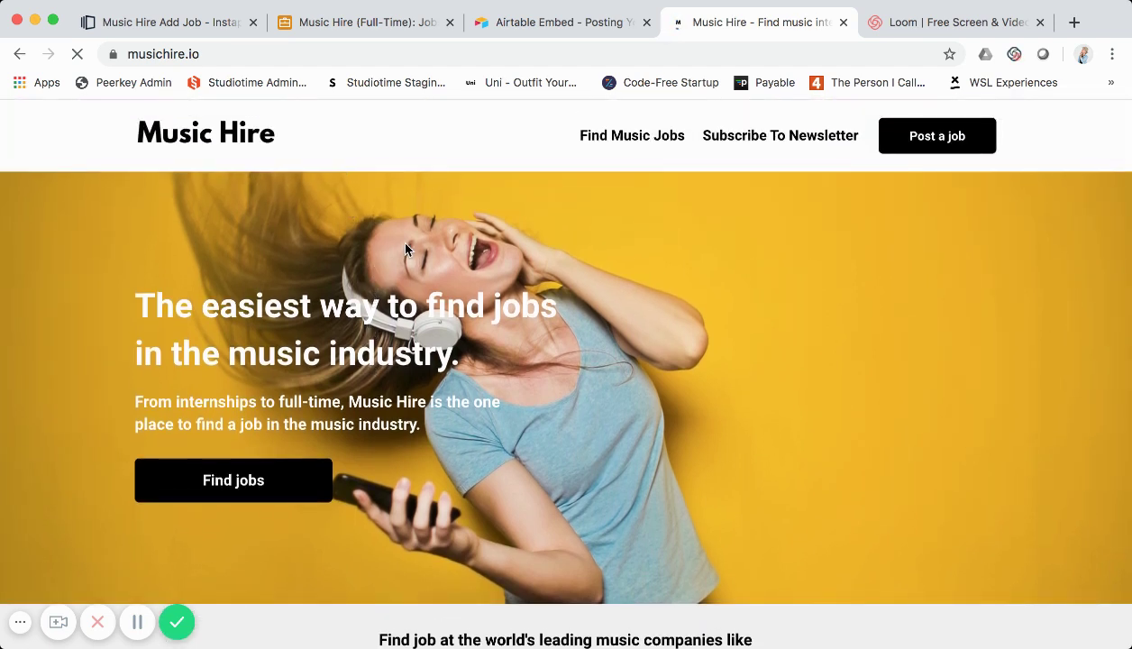
# - Review the homepage's company logos, embedded job lists and newsletter signup, and open the Post A Job page from the footer
pyautogui.scroll(-1, 398, 238)
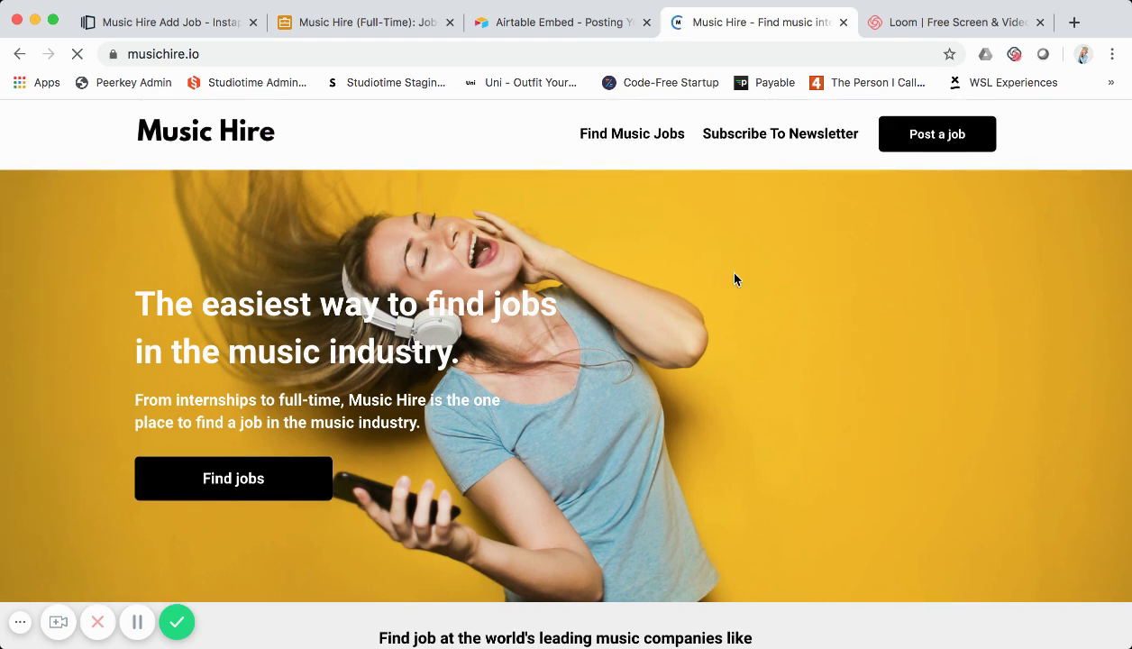
pyautogui.scroll(-2, 738, 280)
pyautogui.scroll(-5, 735, 280)
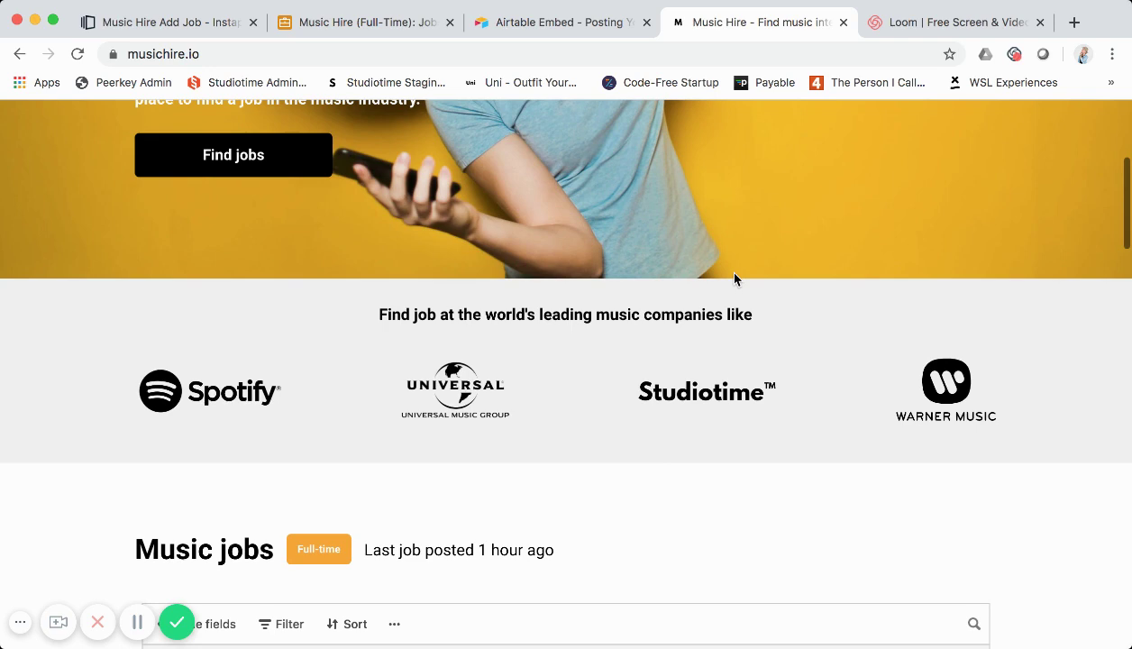
pyautogui.scroll(3, 735, 279)
pyautogui.scroll(-6, 735, 279)
pyautogui.scroll(-10, 735, 280)
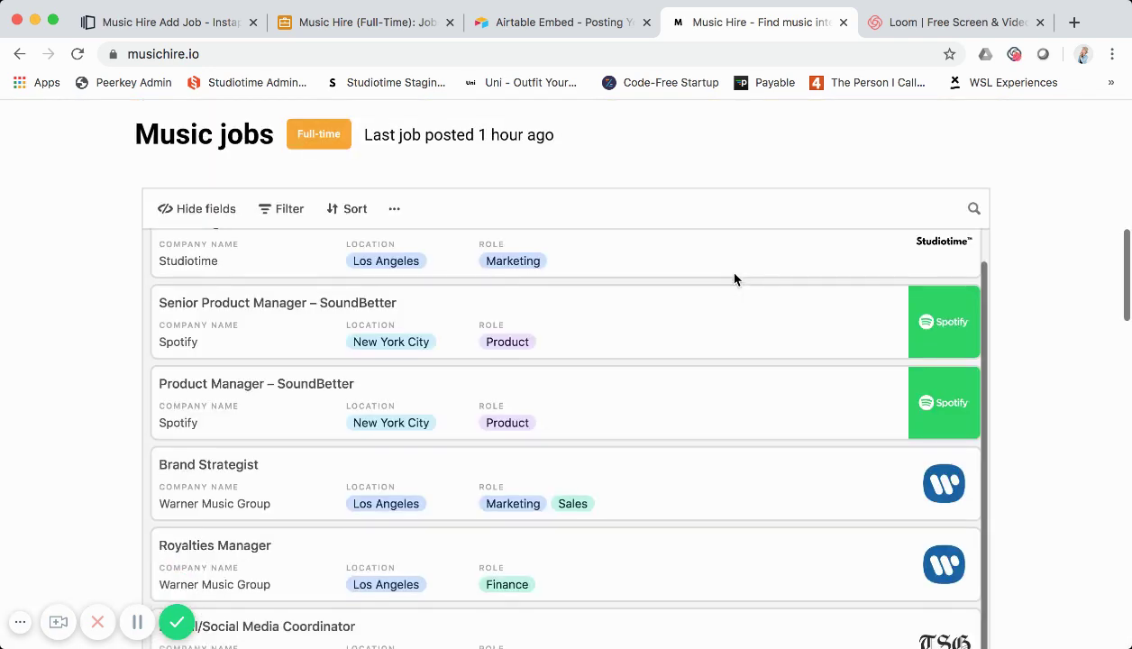
pyautogui.scroll(-10, 791, 372)
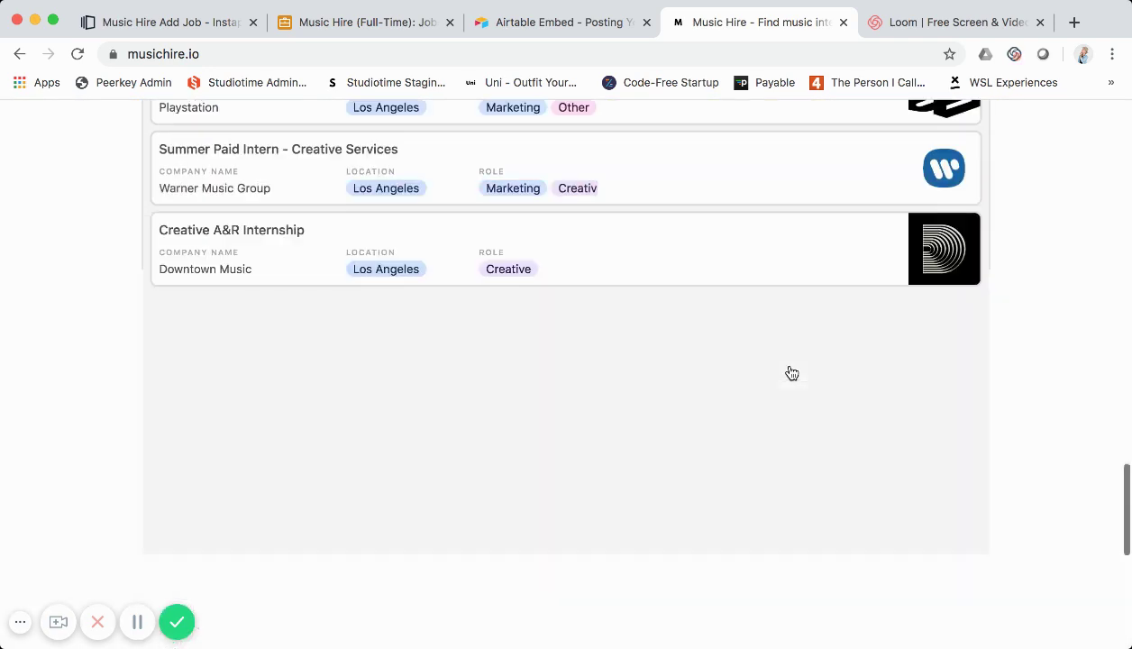
pyautogui.scroll(-3, 792, 373)
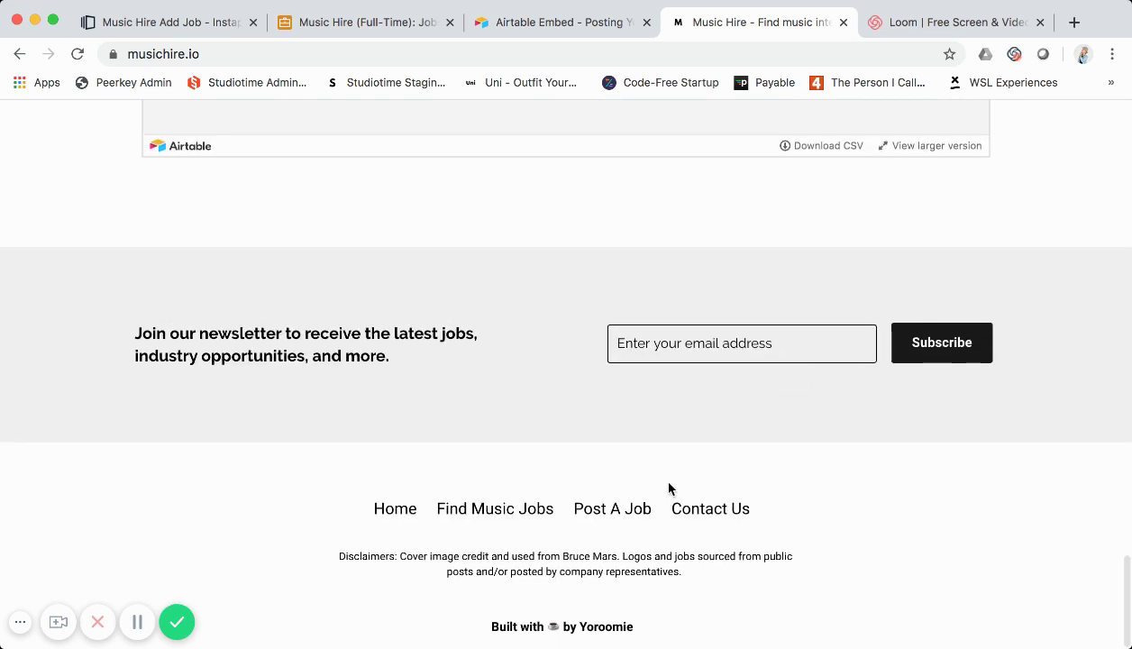
pyautogui.click(602, 509)
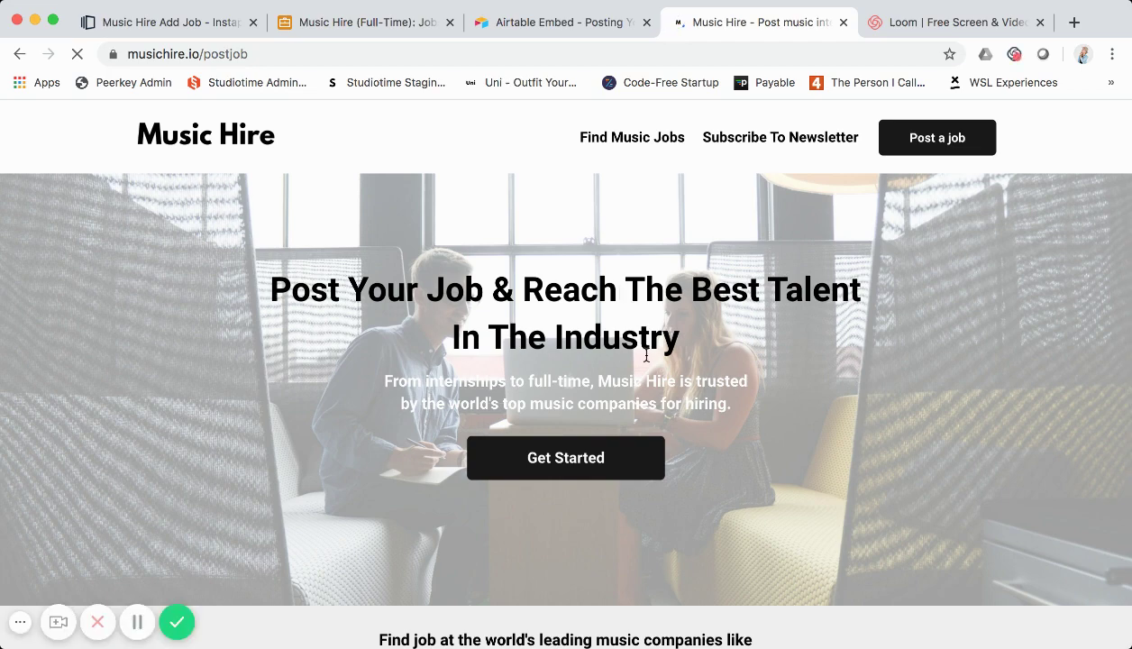
# - Look over the live Post A Job page from its hero section through the company logos to the $99 payment section
pyautogui.scroll(-2, 647, 360)
pyautogui.scroll(-5, 647, 361)
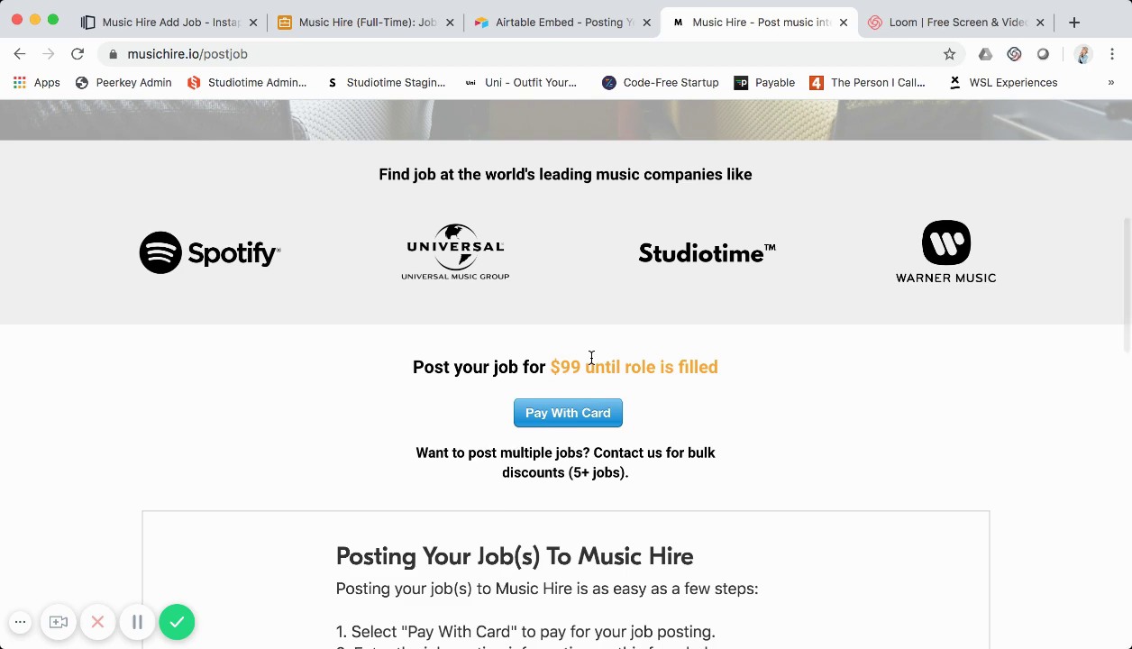
pyautogui.scroll(-2, 592, 361)
# - Switch to Instapage and examine the Music Hire Add Job design from the header to the HTML block under the $99 heading
pyautogui.click(185, 22)
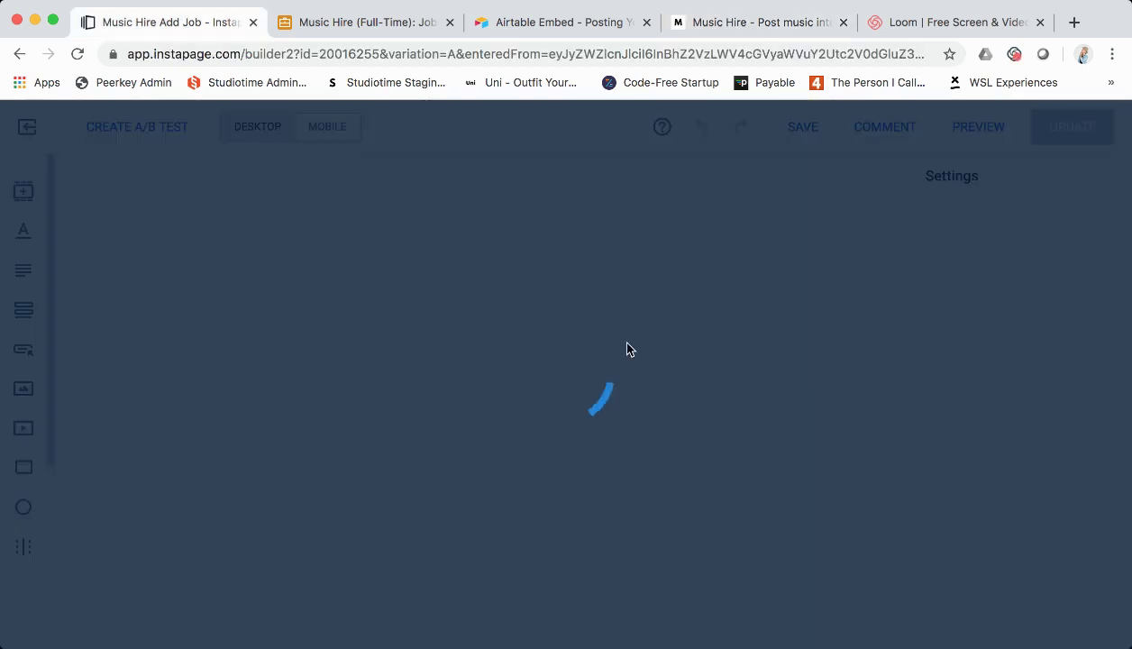
pyautogui.scroll(-1, 646, 388)
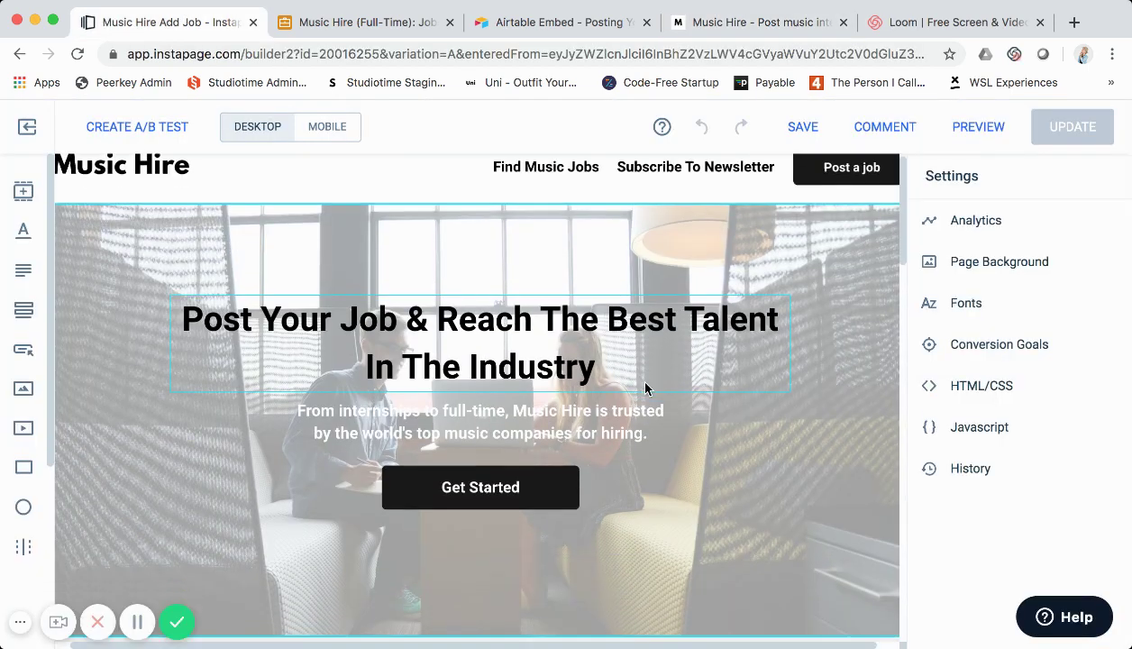
pyautogui.scroll(1, 646, 387)
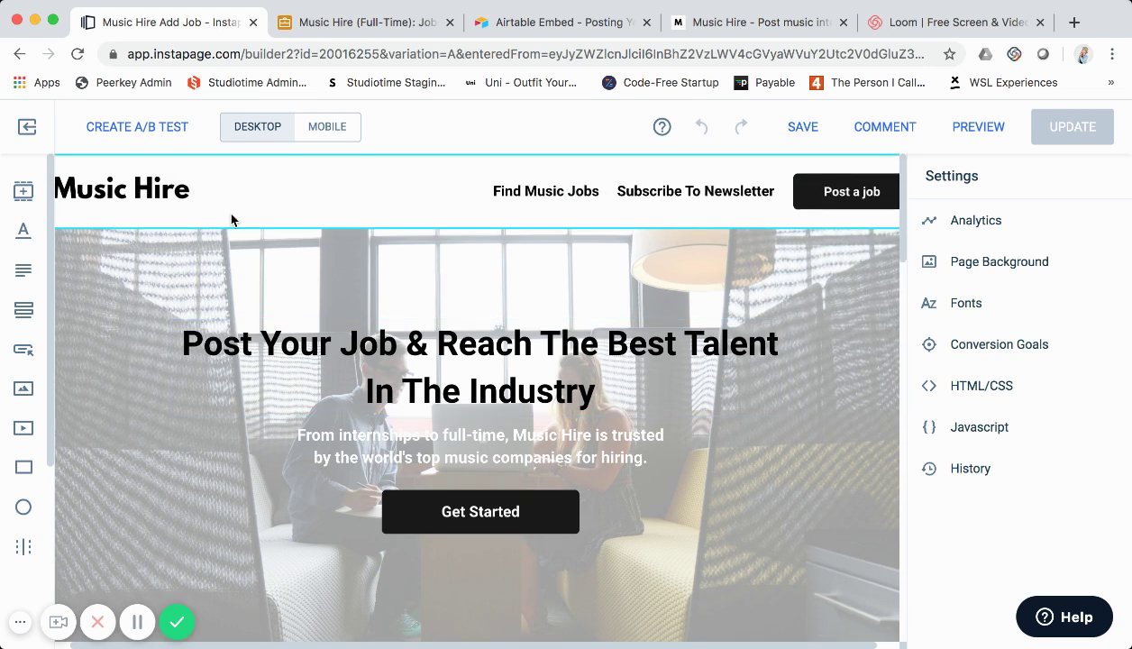
pyautogui.scroll(-1, 401, 348)
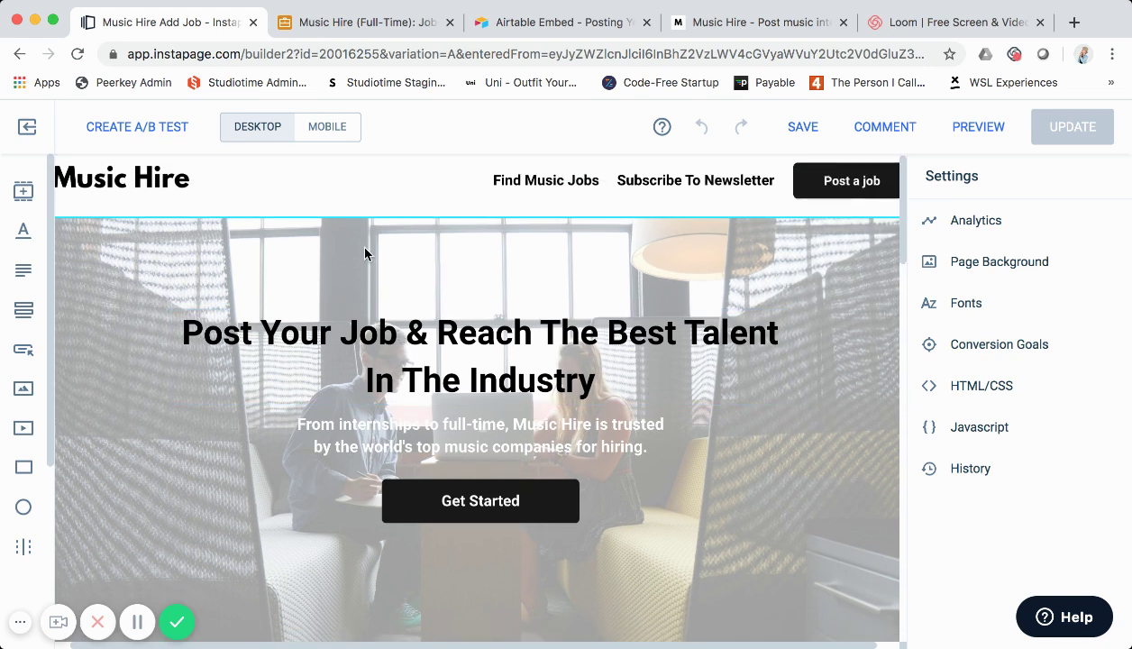
pyautogui.scroll(-2, 371, 261)
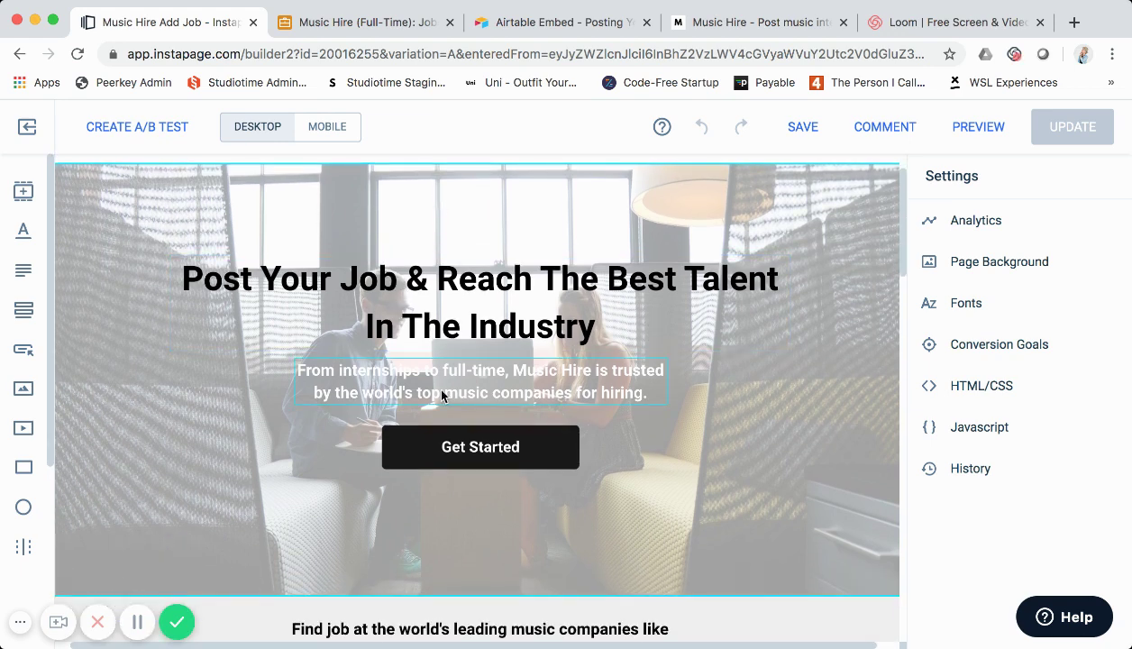
pyautogui.click(453, 439)
pyautogui.scroll(-1, 451, 437)
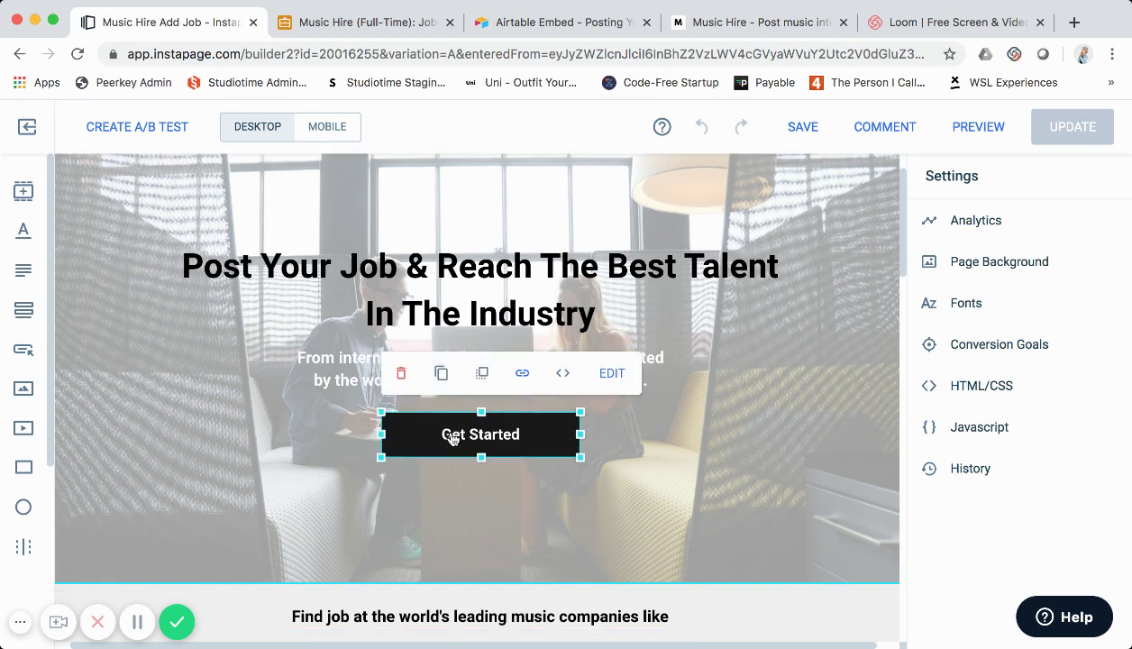
pyautogui.scroll(-15, 518, 396)
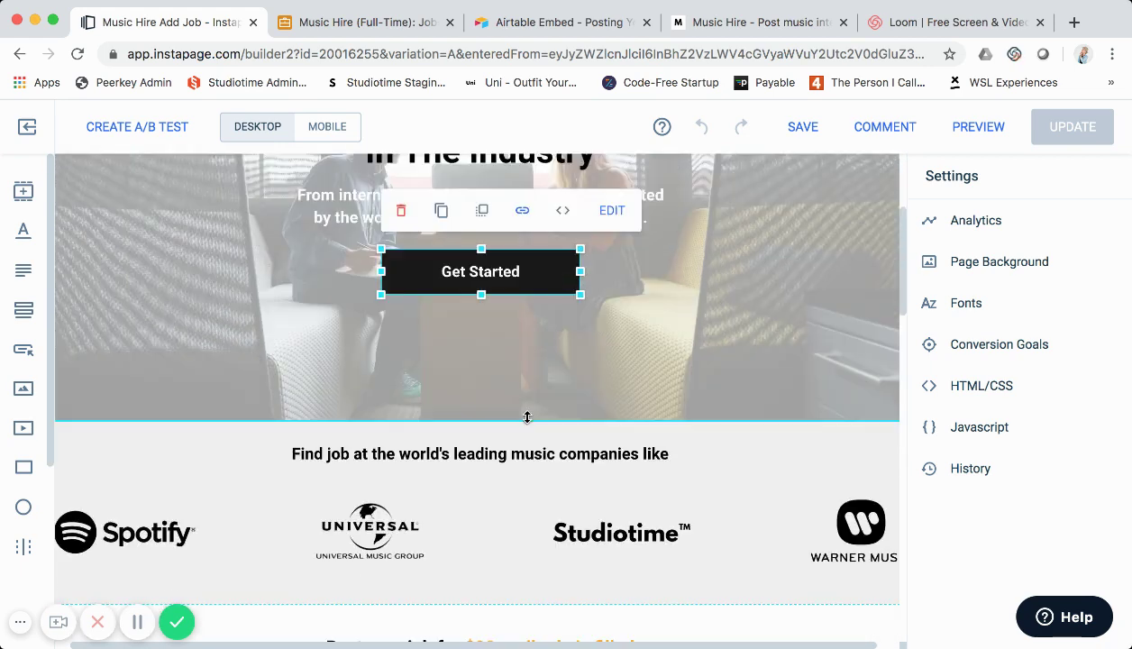
pyautogui.scroll(2, 539, 460)
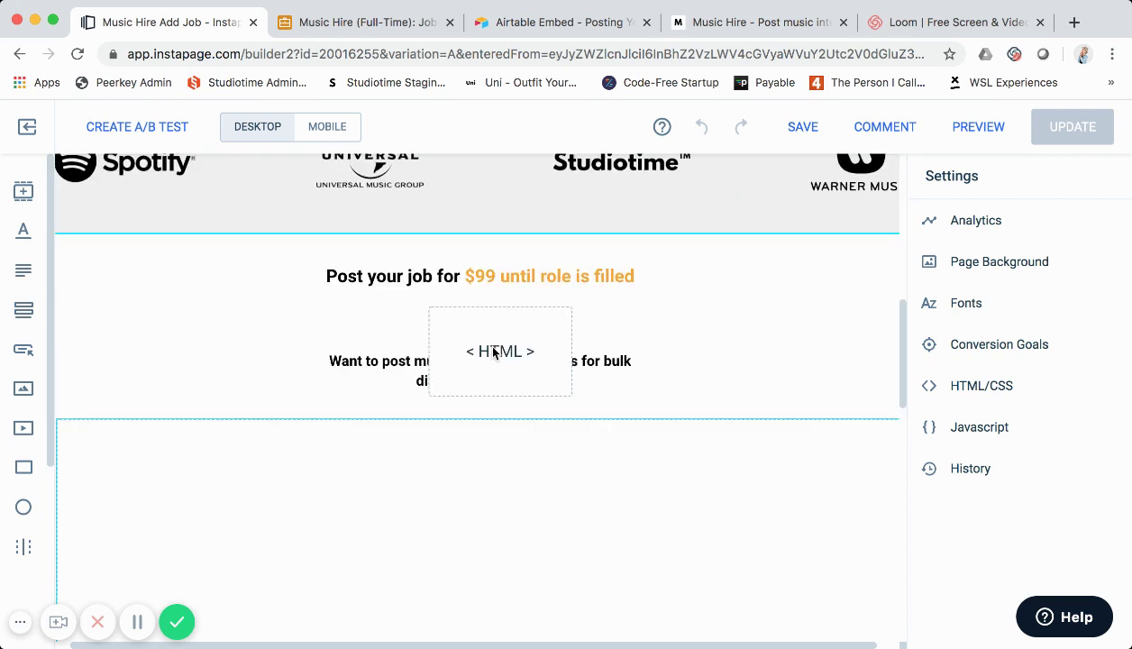
pyautogui.scroll(1, 488, 282)
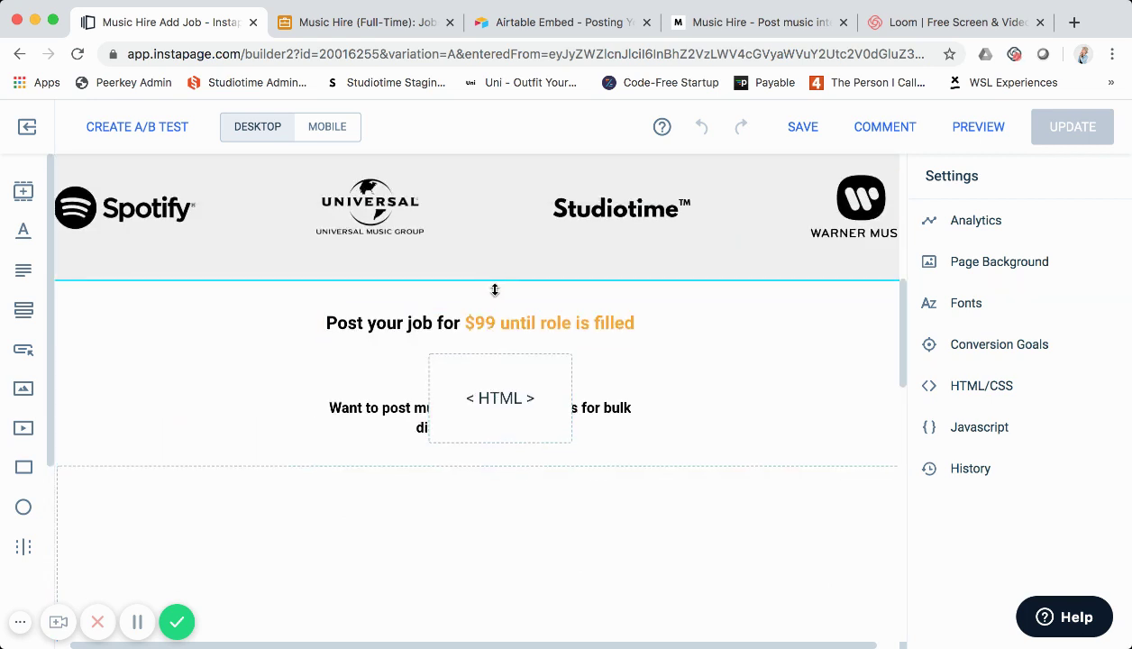
pyautogui.scroll(1, 480, 221)
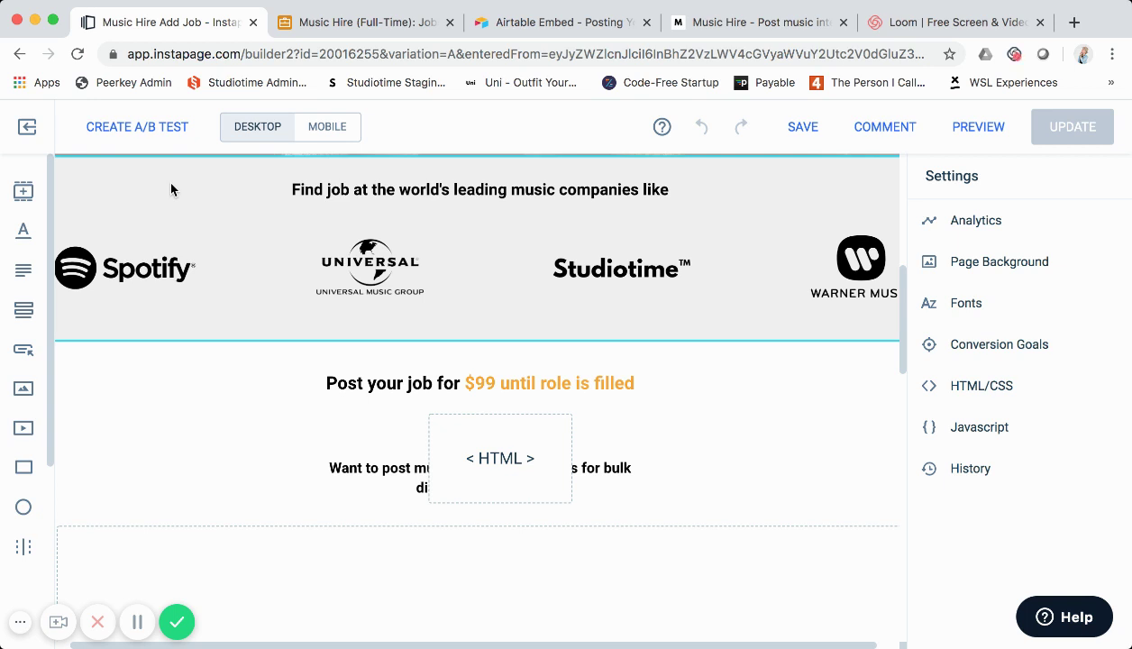
pyautogui.scroll(-1, 327, 347)
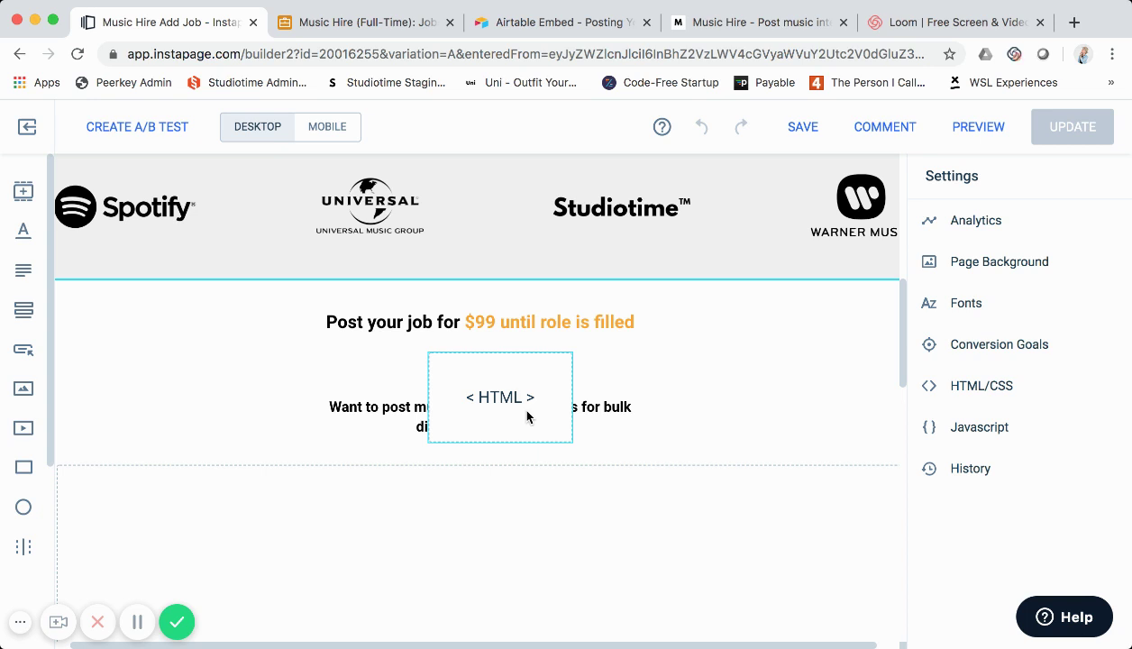
# - Switch to the live Post A Job page, open the Pay With Card checkout form for viewing, and close it
pyautogui.click(710, 36)
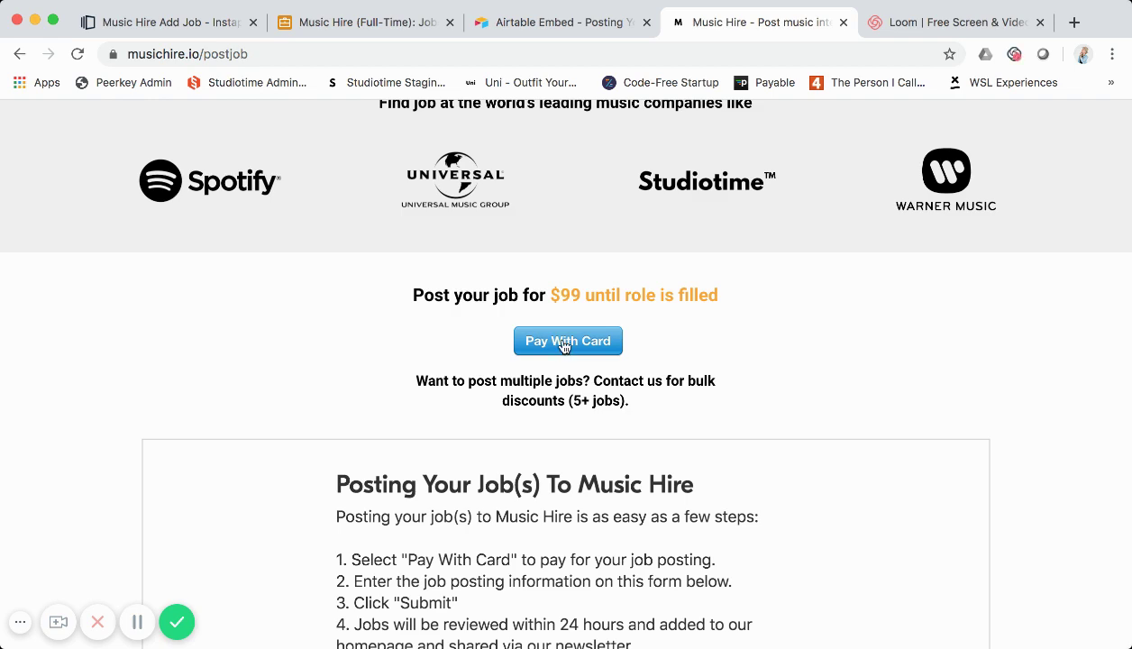
pyautogui.scroll(1, 563, 348)
pyautogui.scroll(-1, 572, 387)
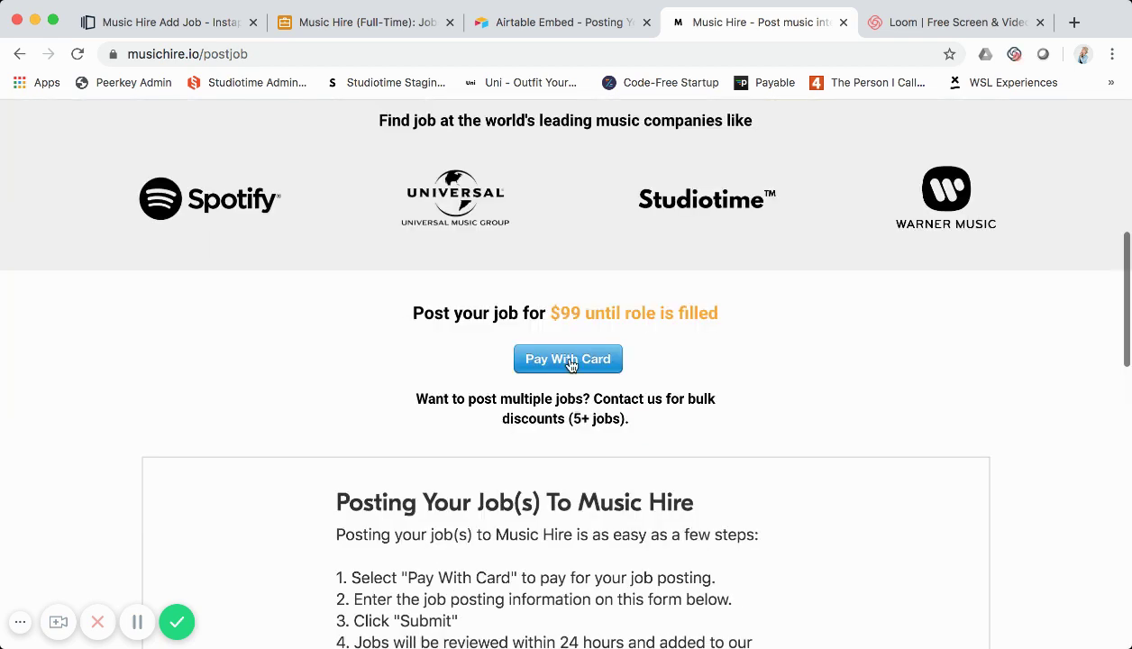
pyautogui.scroll(6, 570, 363)
pyautogui.scroll(-7, 570, 363)
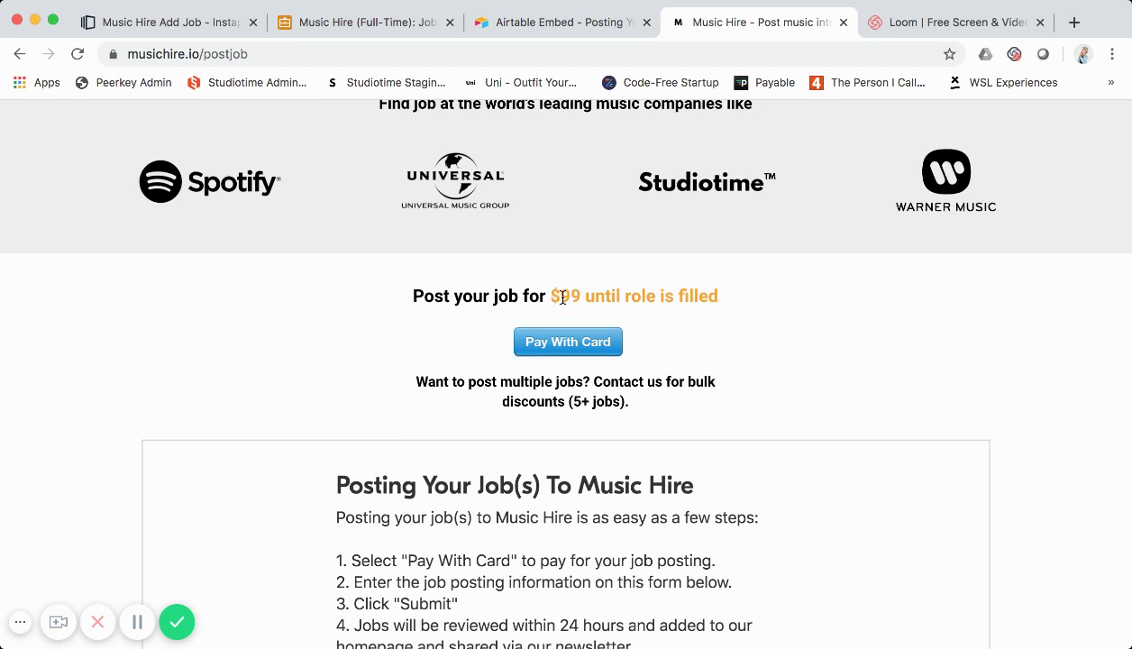
pyautogui.click(574, 343)
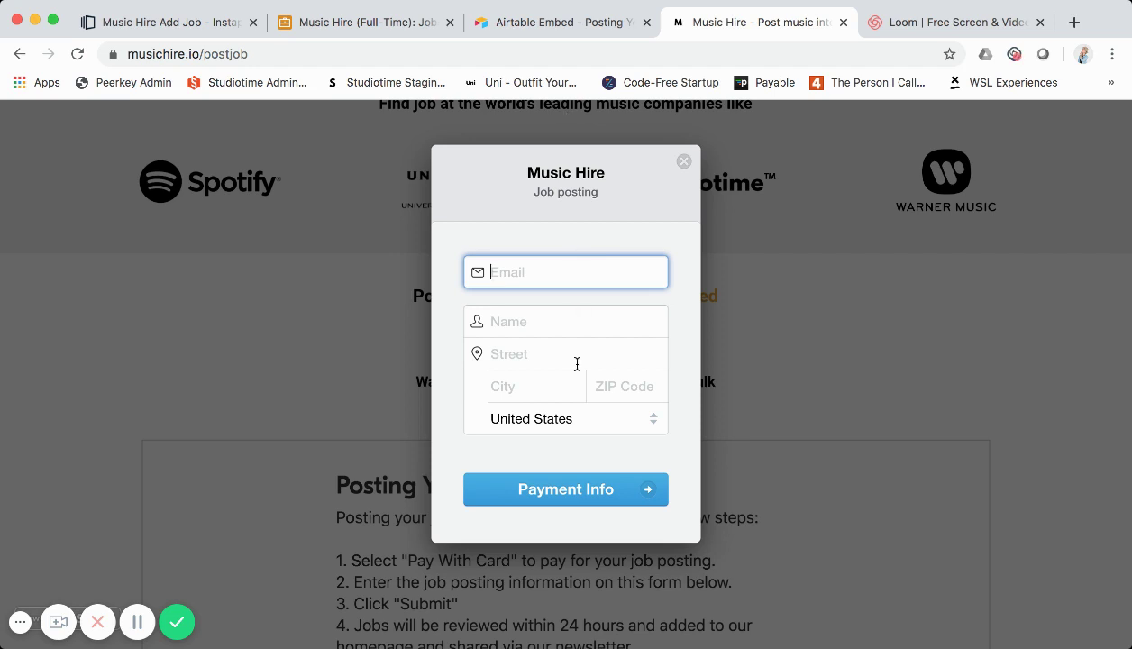
pyautogui.scroll(-1, 614, 413)
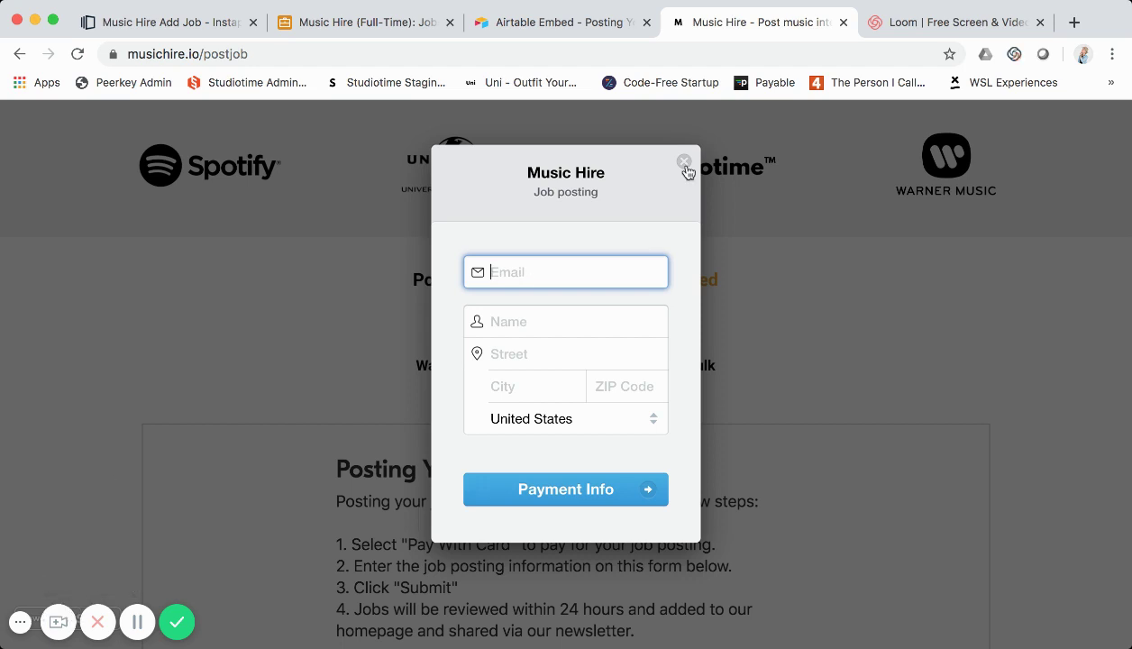
pyautogui.click(690, 350)
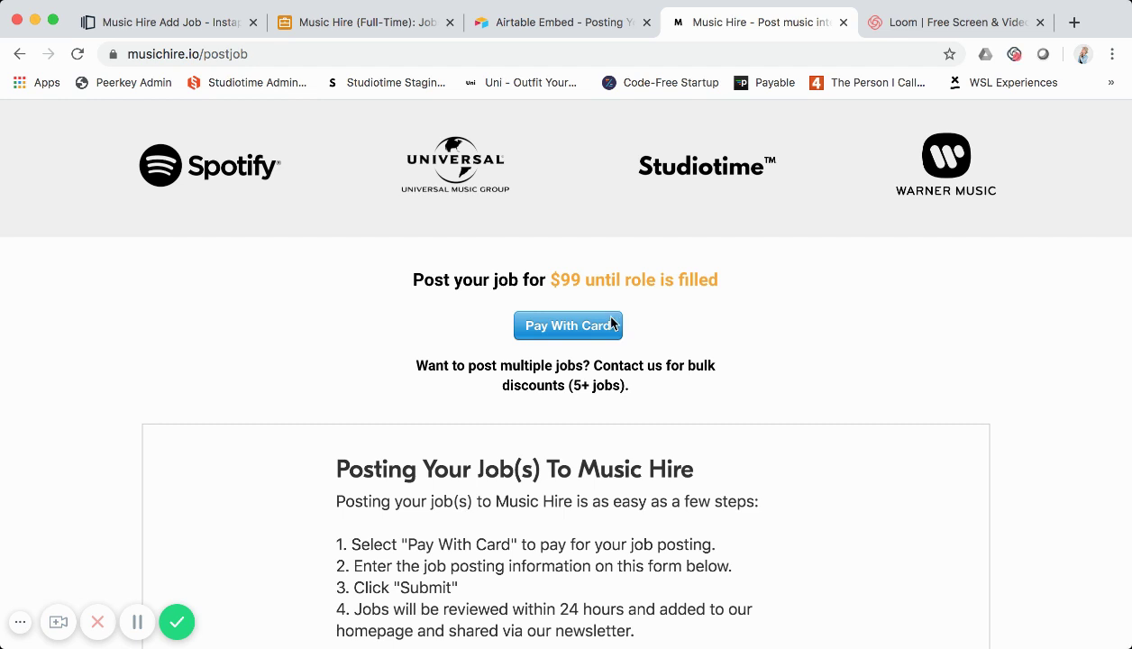
pyautogui.scroll(-1, 614, 324)
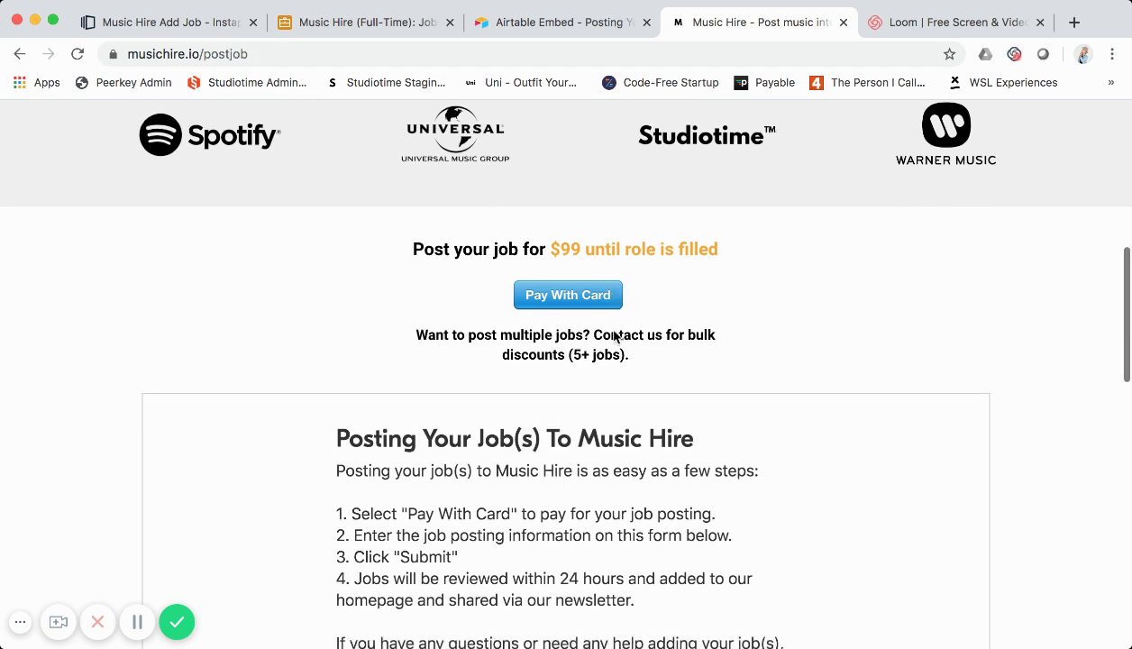
pyautogui.scroll(2, 615, 337)
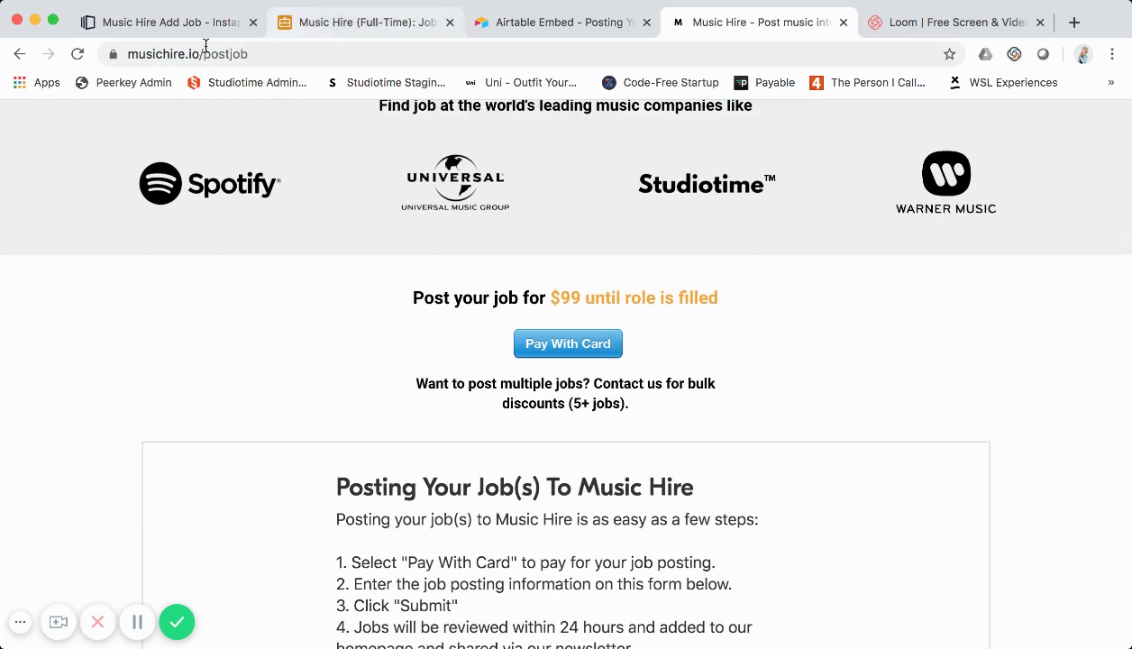
# - Switch to Instapage, open the code of the HTML block under the $99 heading, read the whole payment script, and leave editing
pyautogui.click(172, 23)
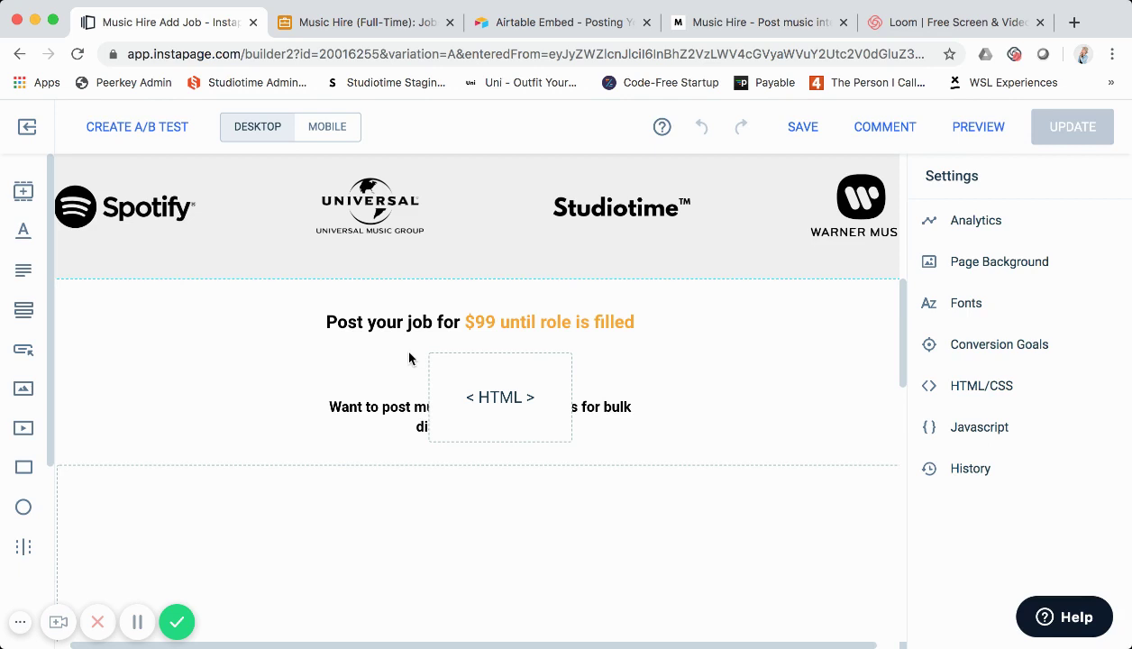
pyautogui.click(478, 396)
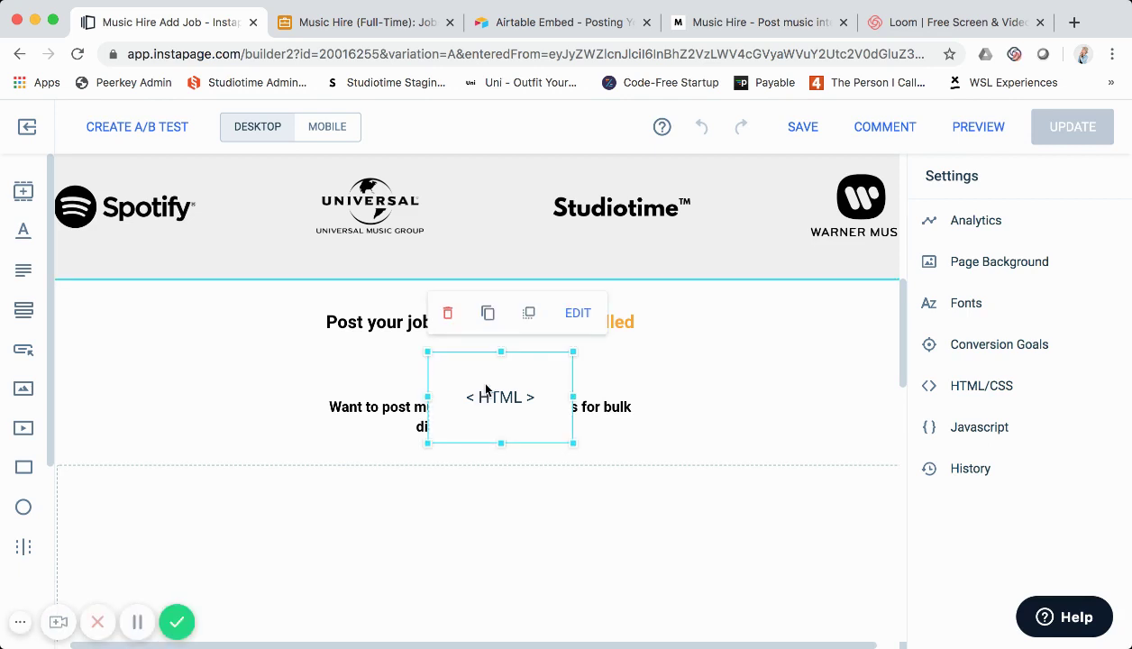
pyautogui.click(567, 315)
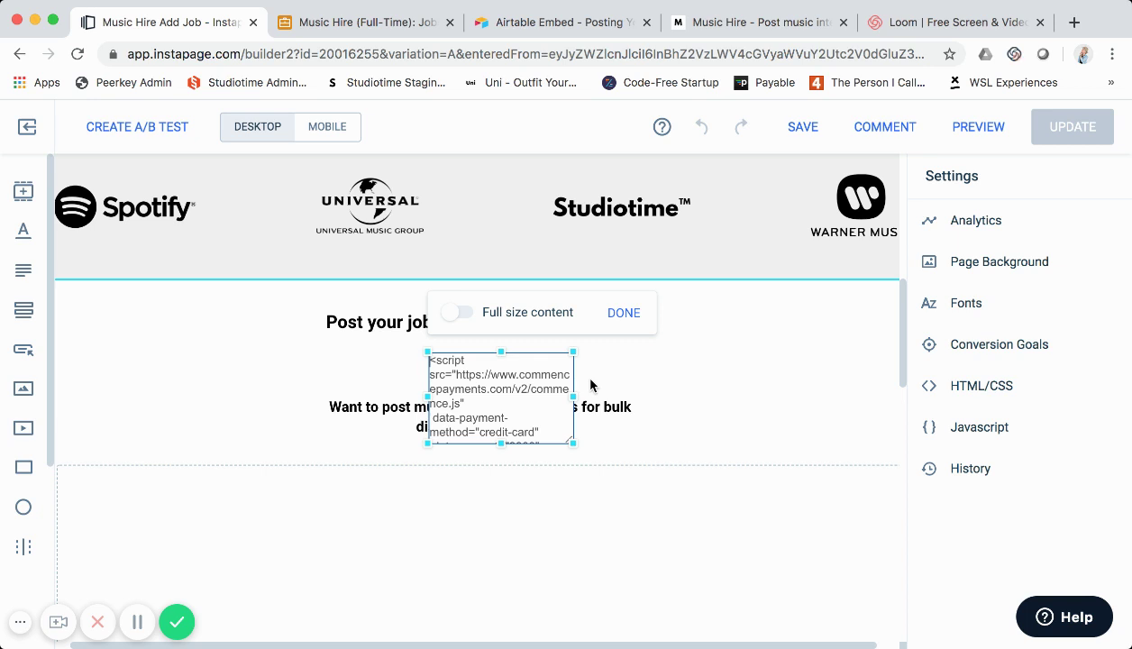
pyautogui.scroll(-2, 517, 402)
pyautogui.scroll(-5, 516, 402)
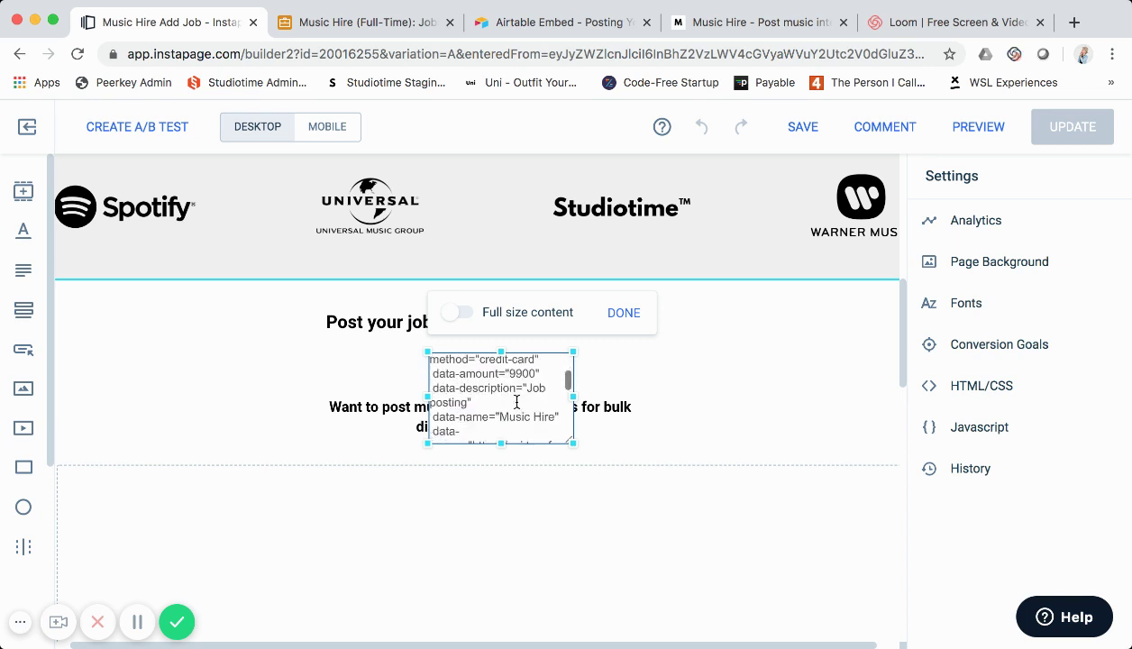
pyautogui.scroll(-5, 517, 391)
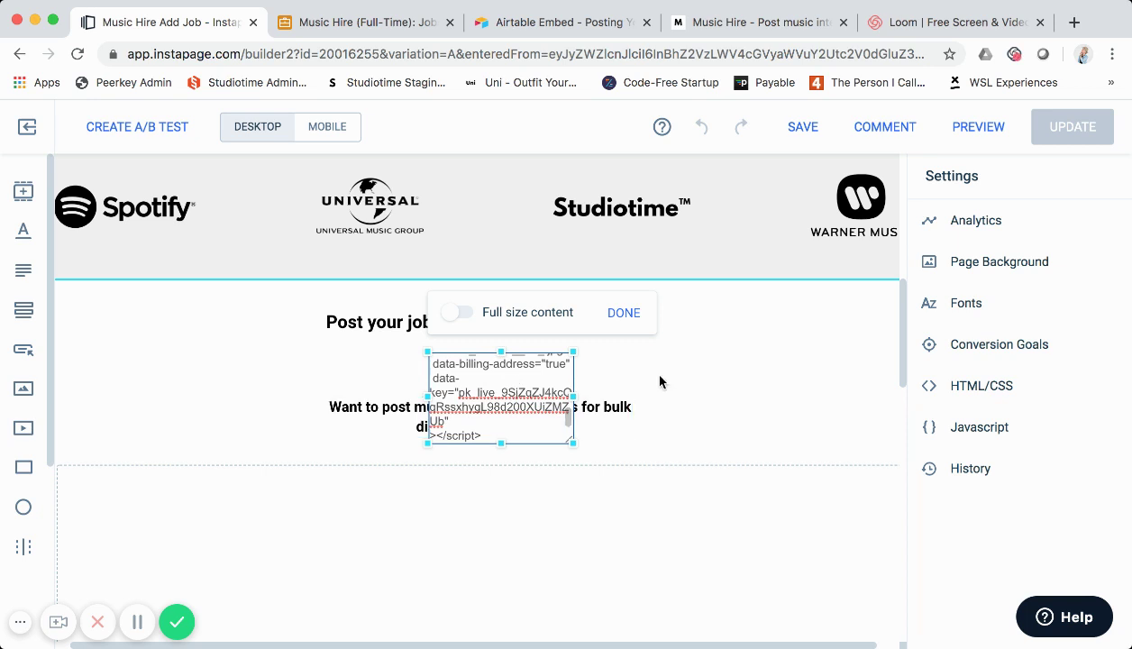
pyautogui.click(580, 368)
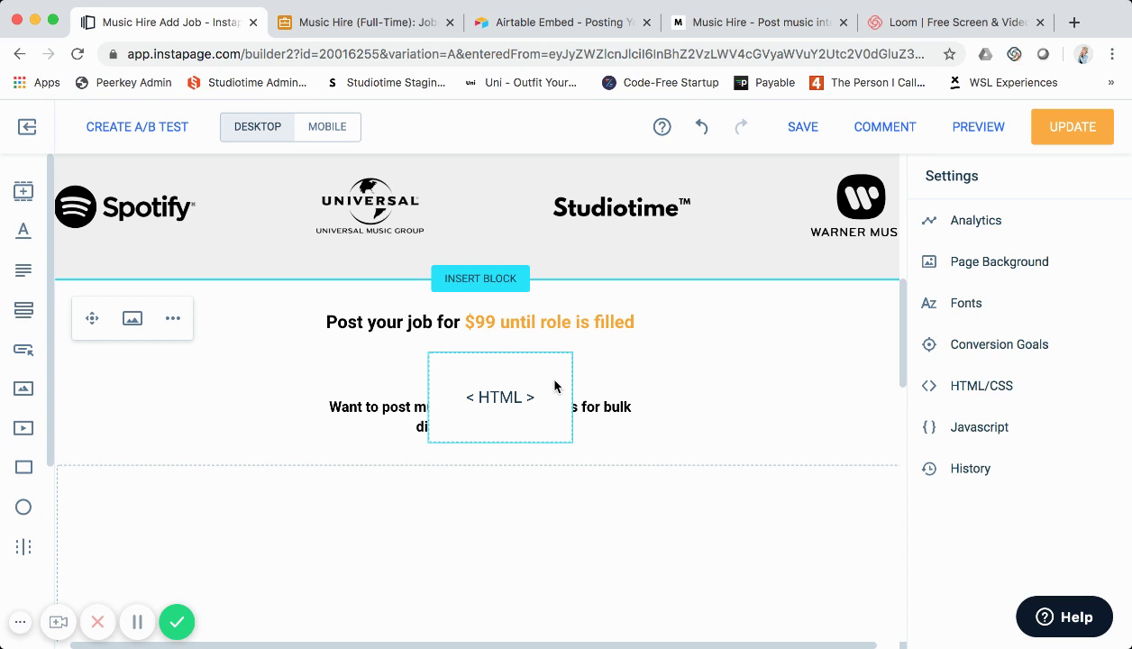
# - Switch to the live Post A Job page and review the payment section together with the embedded form's posting instructions and first fields
pyautogui.click(727, 22)
pyautogui.scroll(-1, 638, 338)
pyautogui.scroll(3, 638, 338)
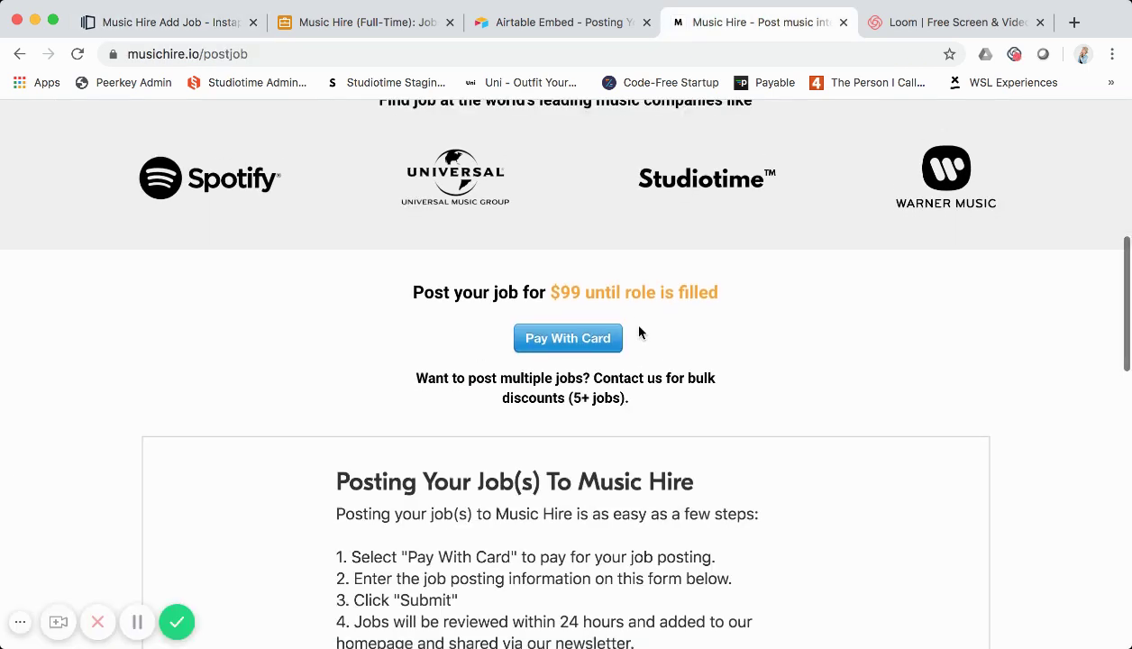
pyautogui.scroll(-5, 649, 352)
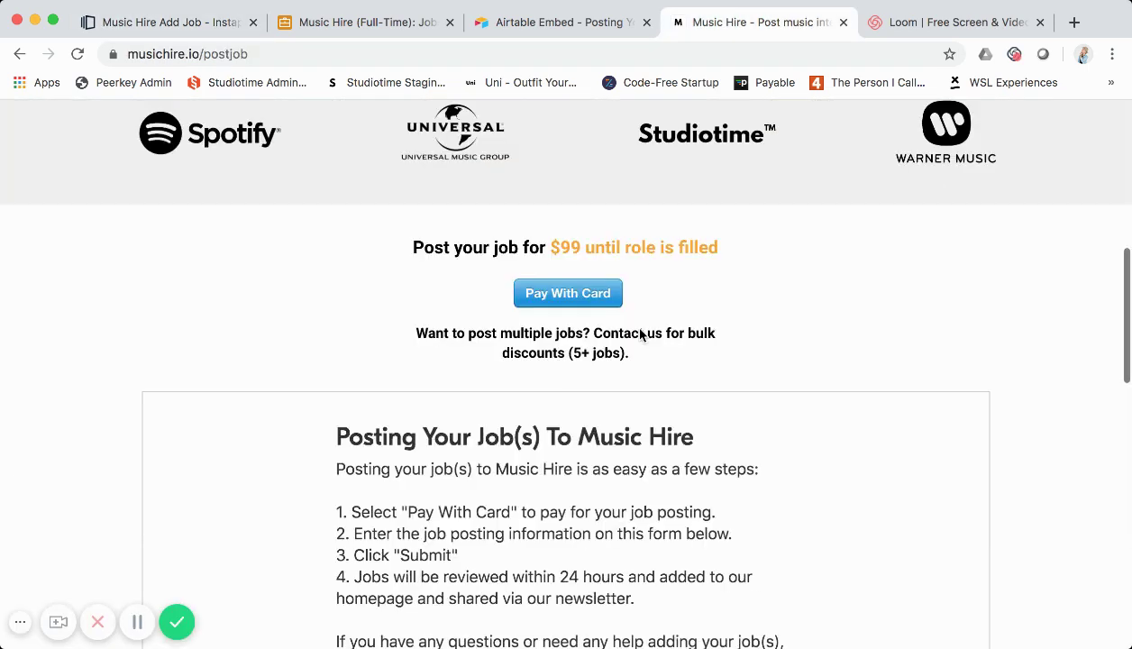
pyautogui.scroll(-4, 730, 360)
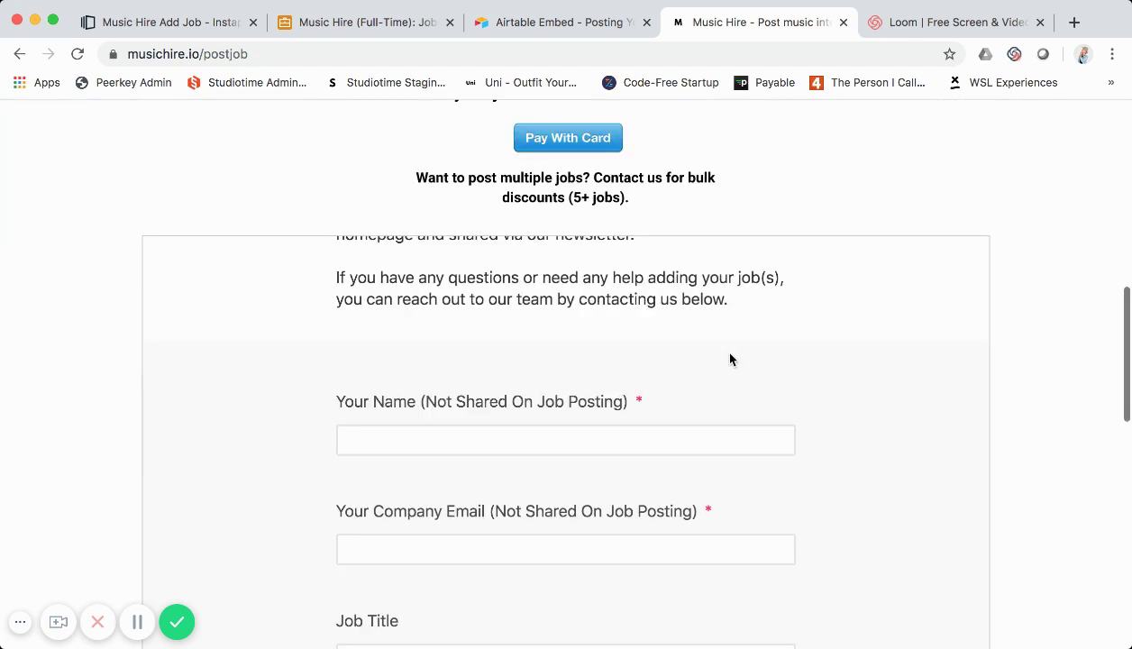
pyautogui.scroll(2, 714, 341)
pyautogui.scroll(2, 712, 287)
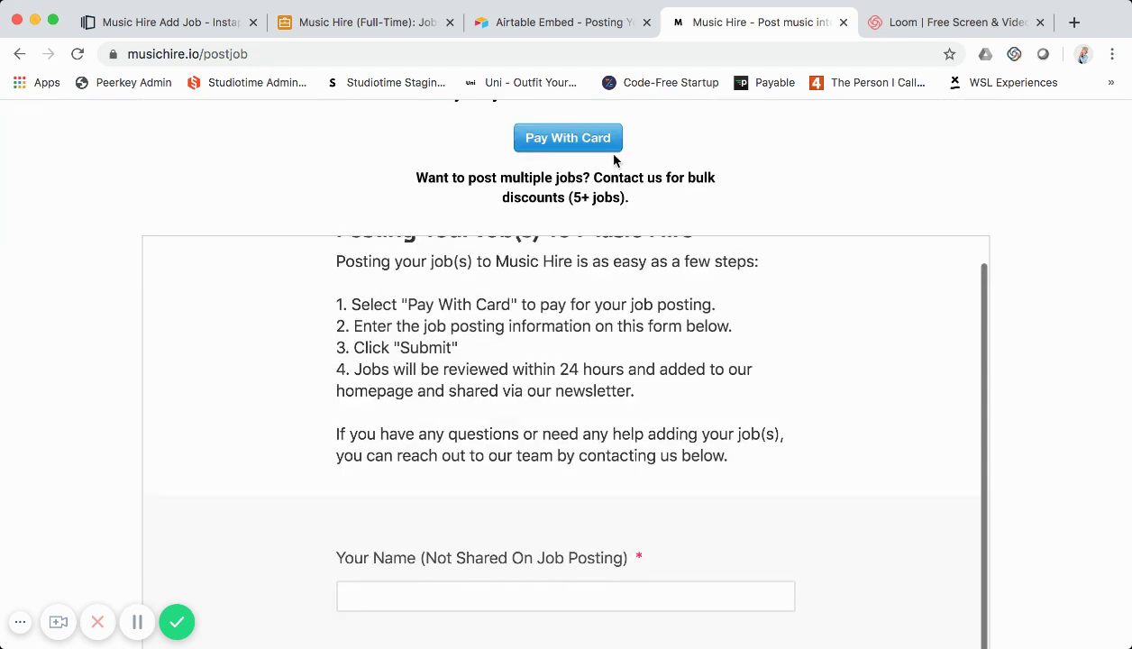
pyautogui.scroll(2, 614, 207)
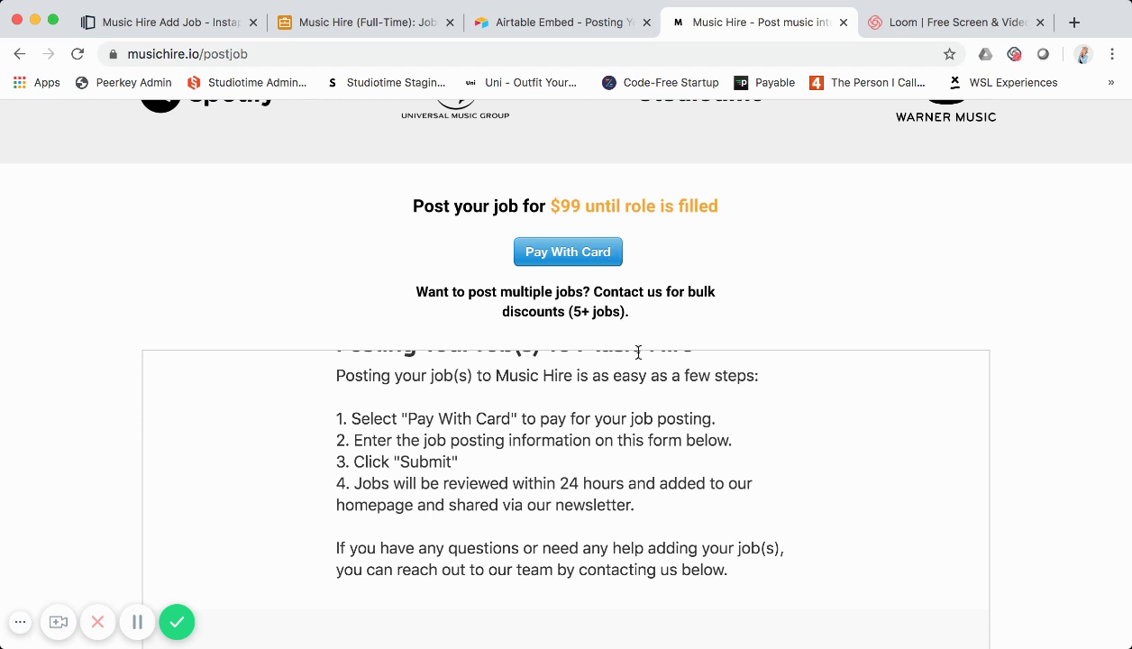
pyautogui.scroll(-1, 637, 356)
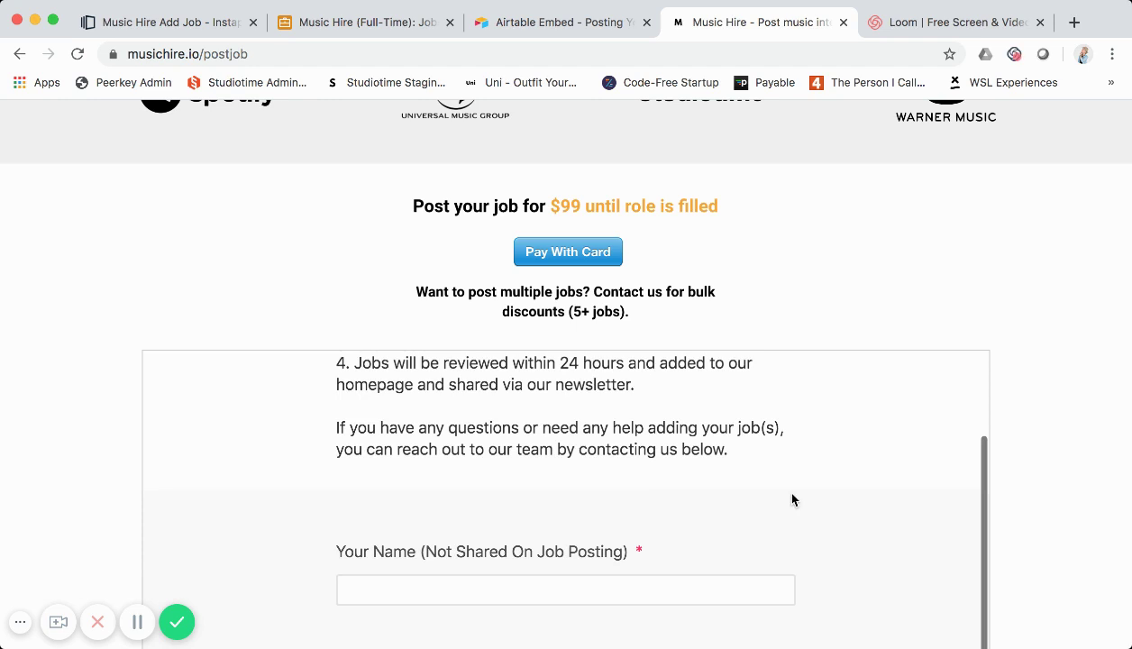
pyautogui.scroll(-2, 791, 497)
pyautogui.scroll(1, 742, 397)
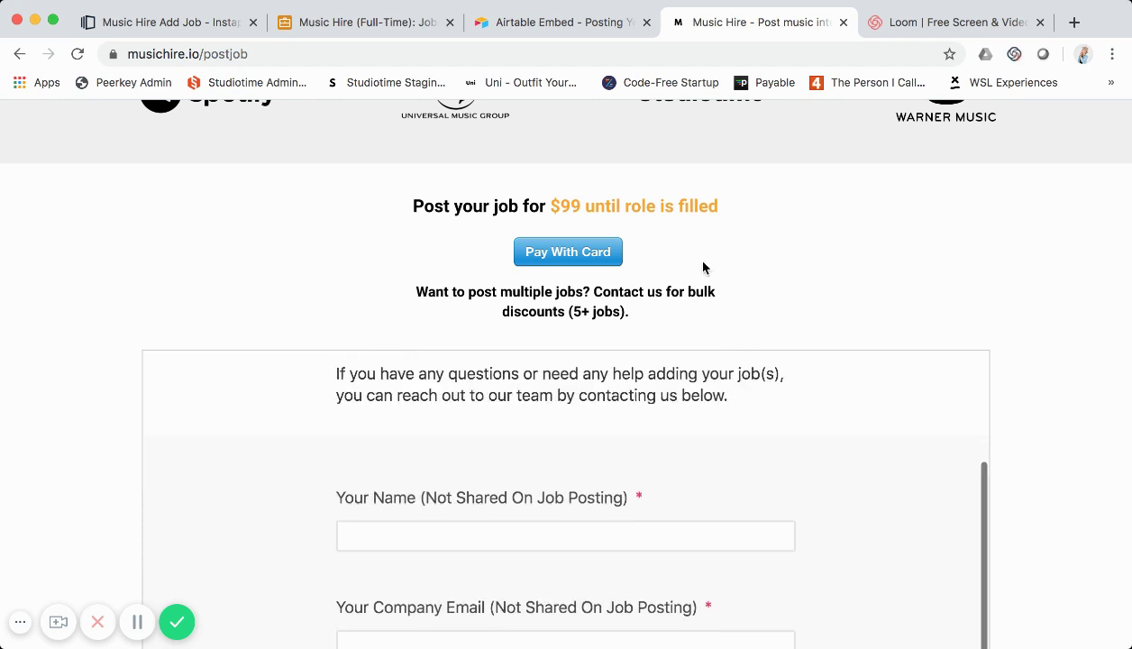
pyautogui.scroll(-2, 586, 468)
pyautogui.scroll(-1, 568, 461)
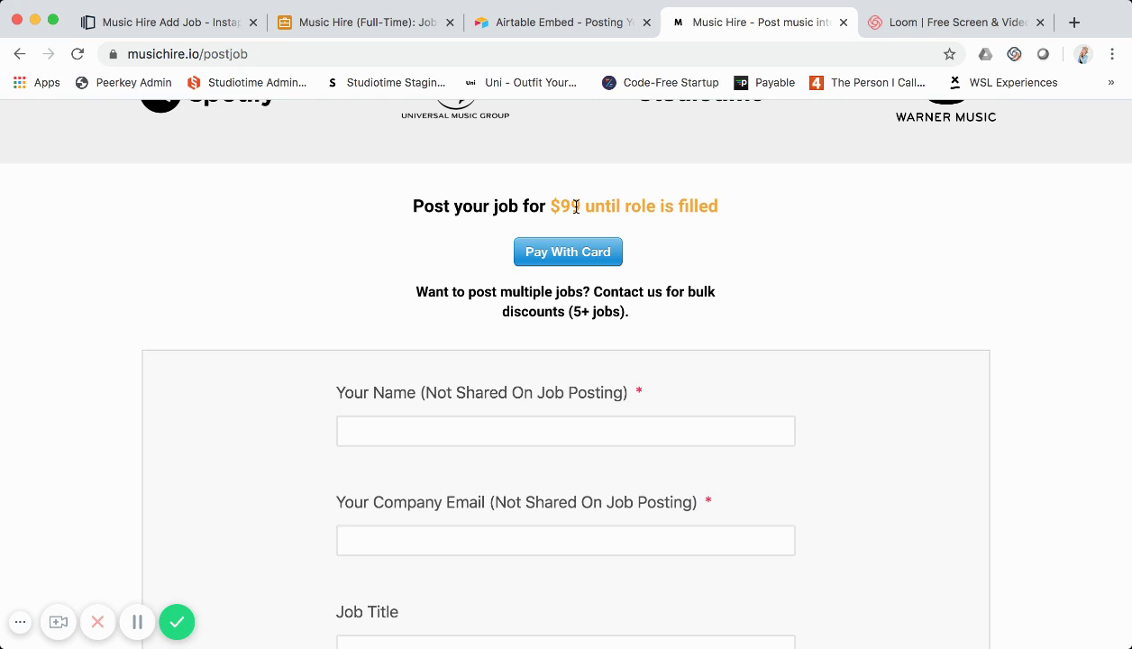
pyautogui.scroll(5, 577, 212)
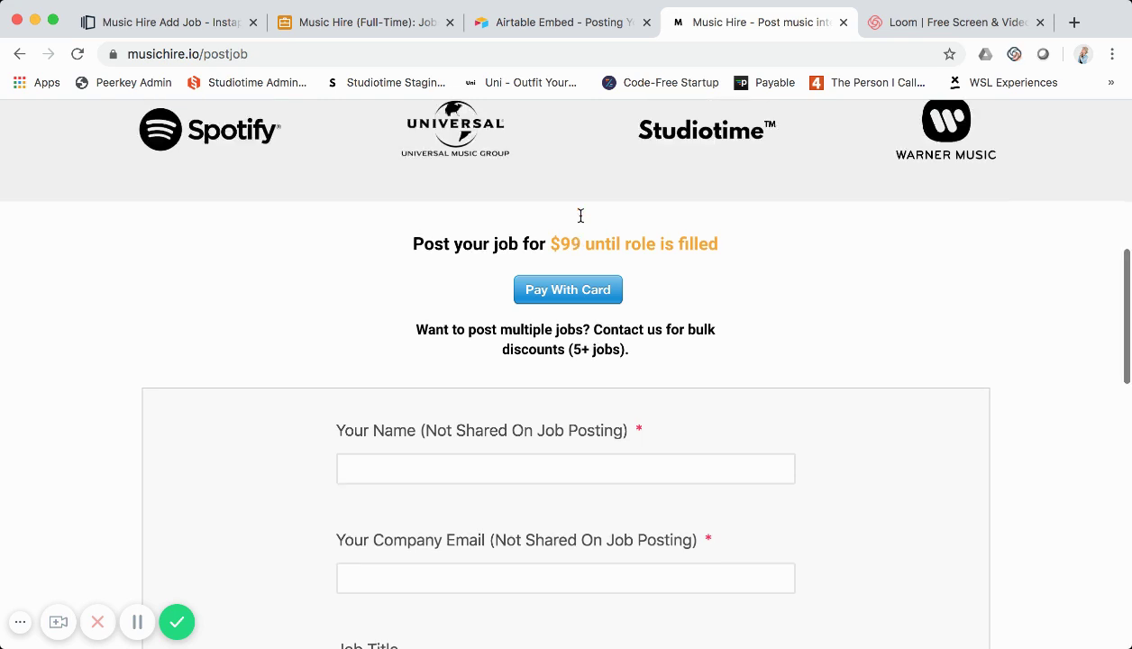
# - Review the whole live Post A Job page, from the hero banner and $99 payment section to the newsletter and footer
pyautogui.scroll(-1, 581, 221)
pyautogui.scroll(2, 580, 216)
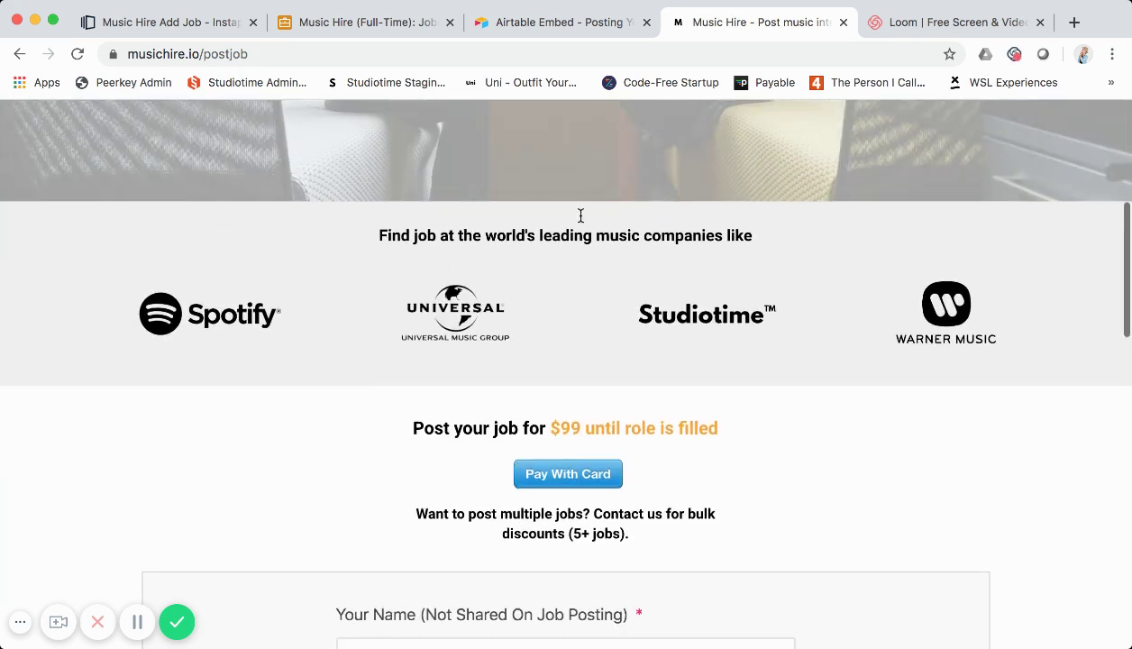
pyautogui.scroll(-1, 581, 222)
pyautogui.scroll(-2, 582, 324)
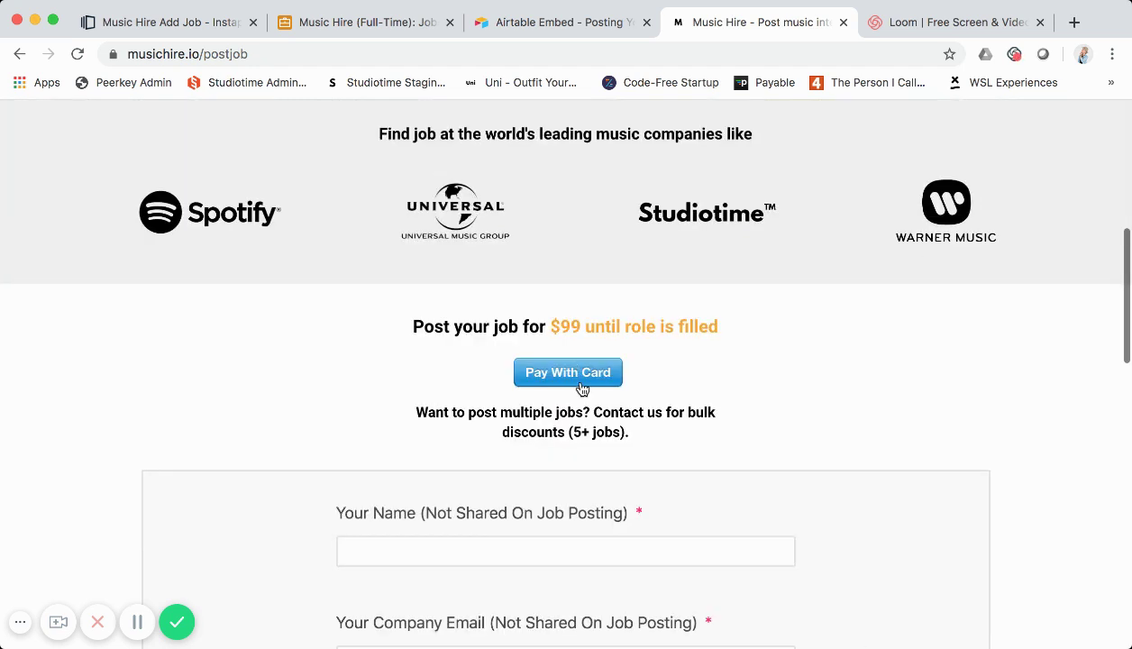
pyautogui.scroll(-1, 578, 375)
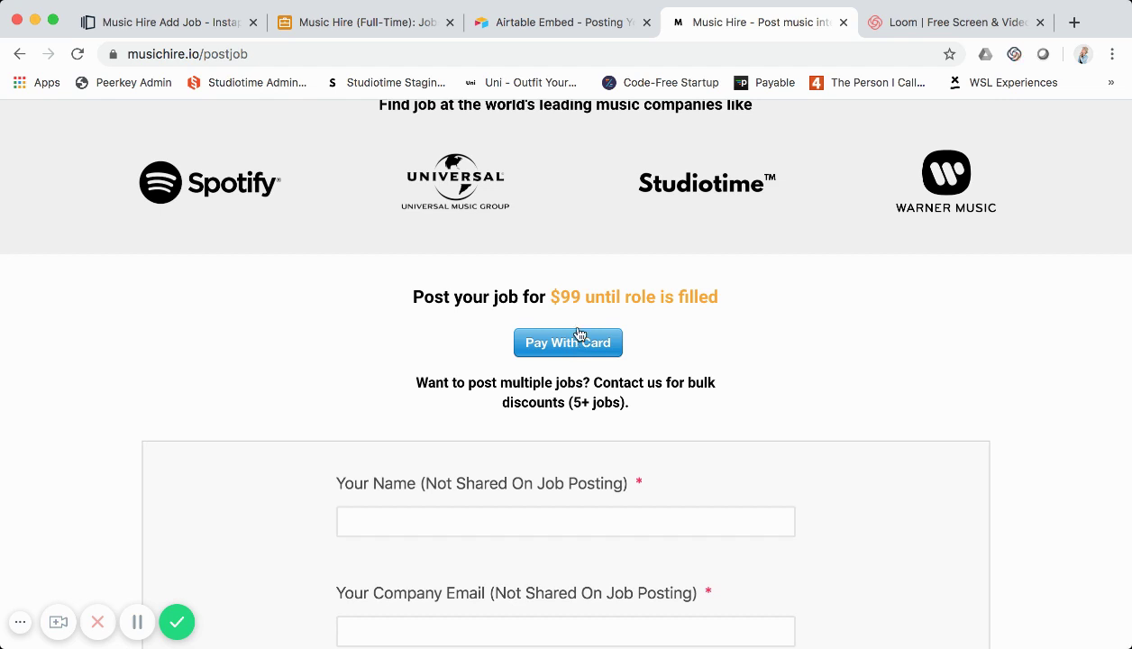
pyautogui.scroll(4, 581, 319)
pyautogui.scroll(10, 580, 318)
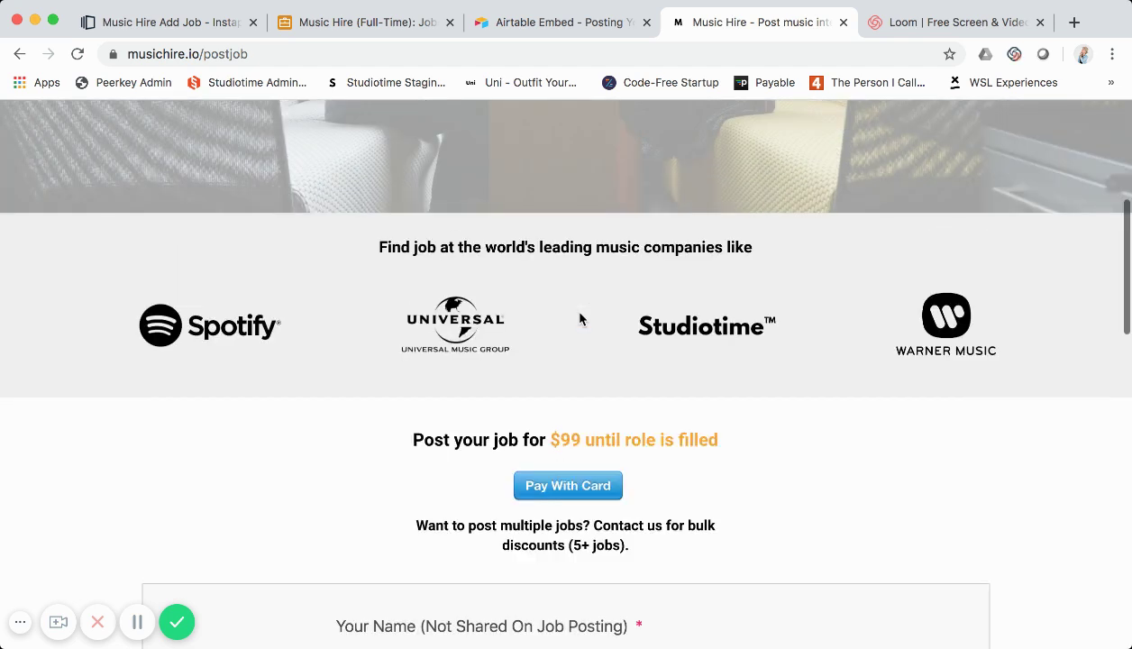
pyautogui.scroll(-1, 580, 313)
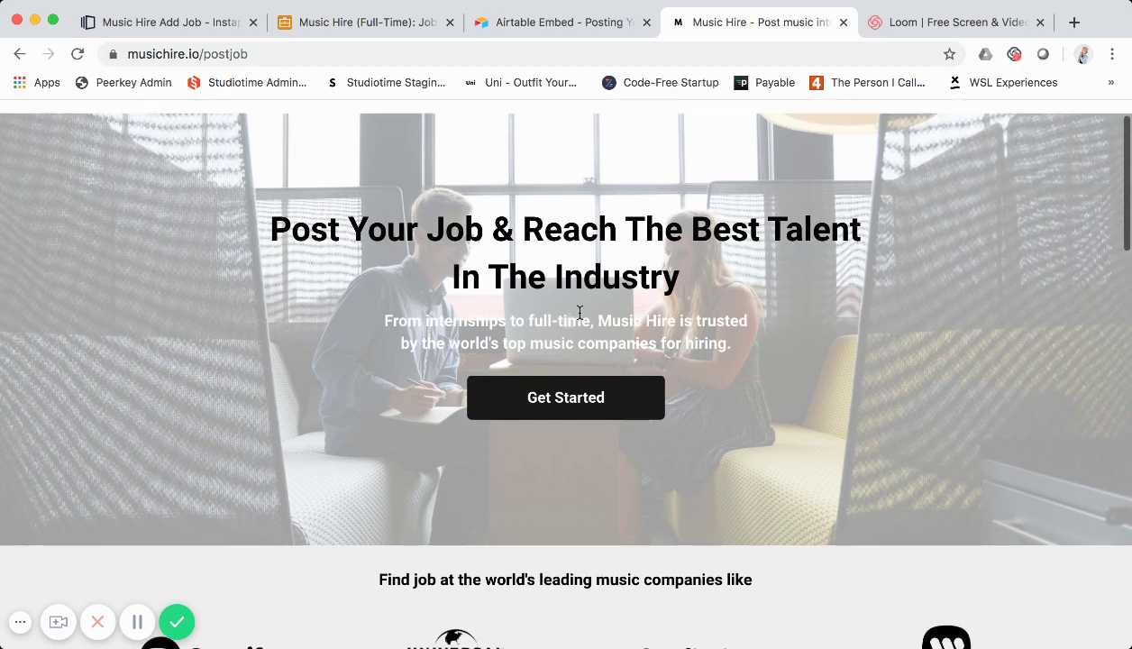
pyautogui.scroll(2, 580, 312)
pyautogui.scroll(-5, 580, 311)
pyautogui.scroll(-18, 580, 312)
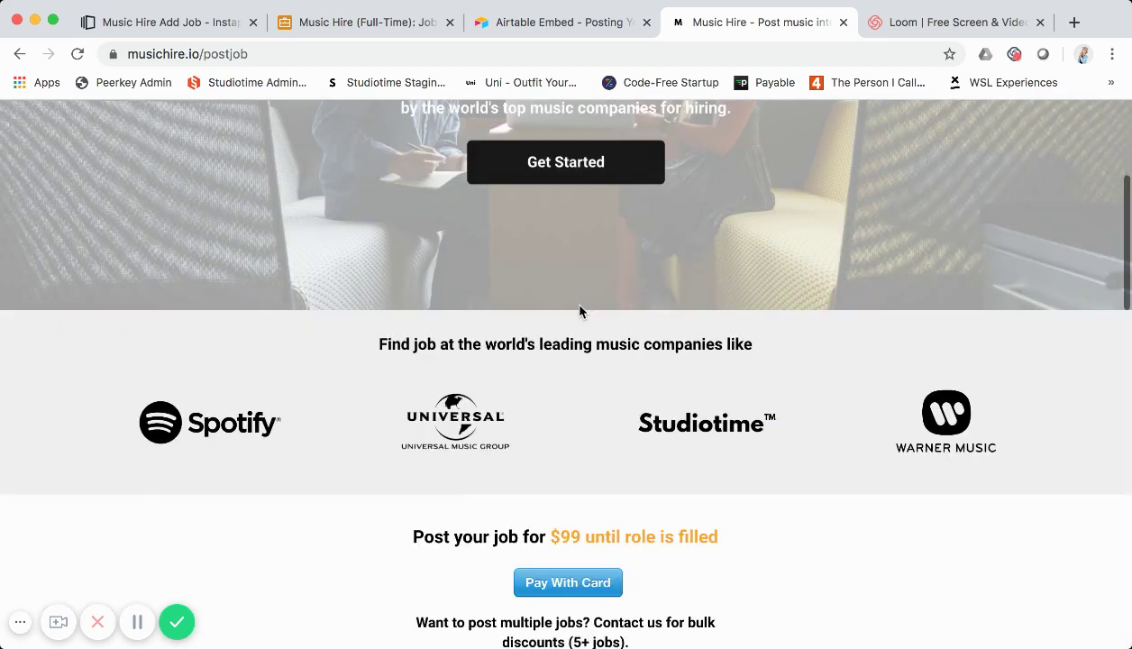
pyautogui.scroll(-14, 580, 312)
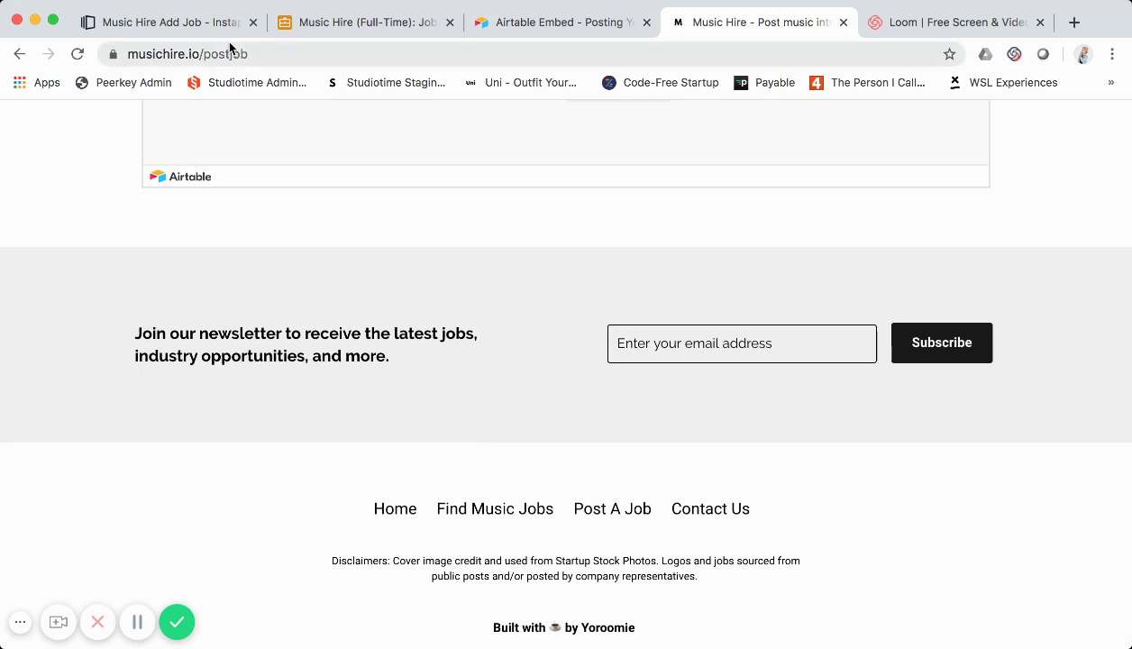
# - Switch to Instapage and examine the Music Hire Add Job design's form HTML block, newsletter block, footer links and hero section
pyautogui.click(184, 22)
pyautogui.scroll(-10, 613, 352)
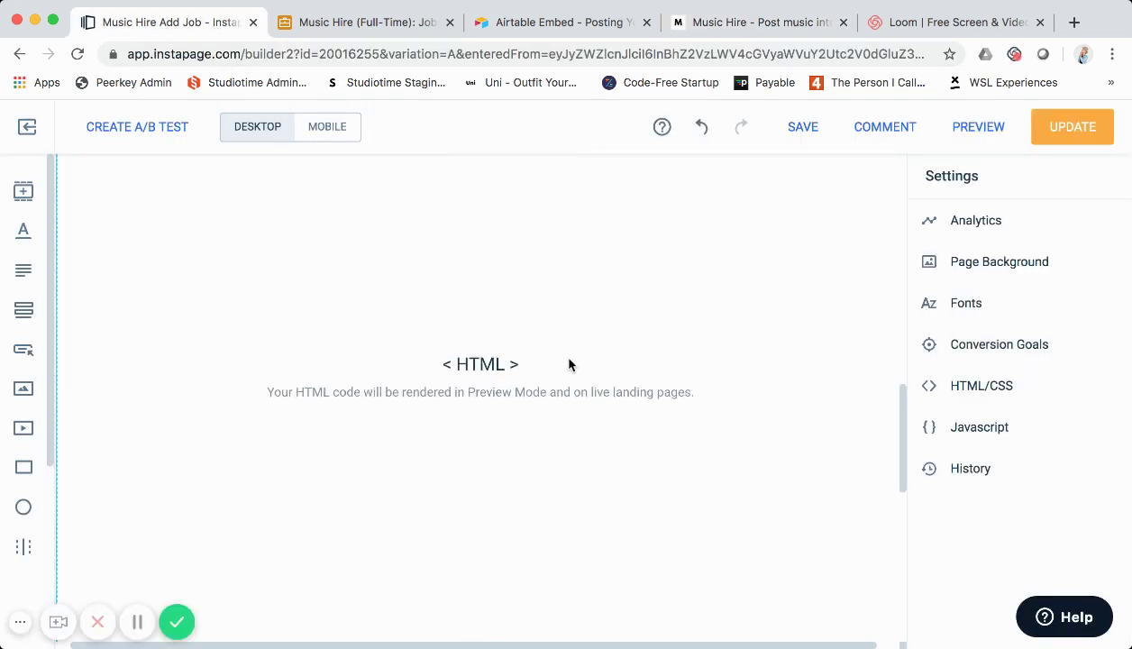
pyautogui.scroll(1, 529, 332)
pyautogui.scroll(-6, 530, 334)
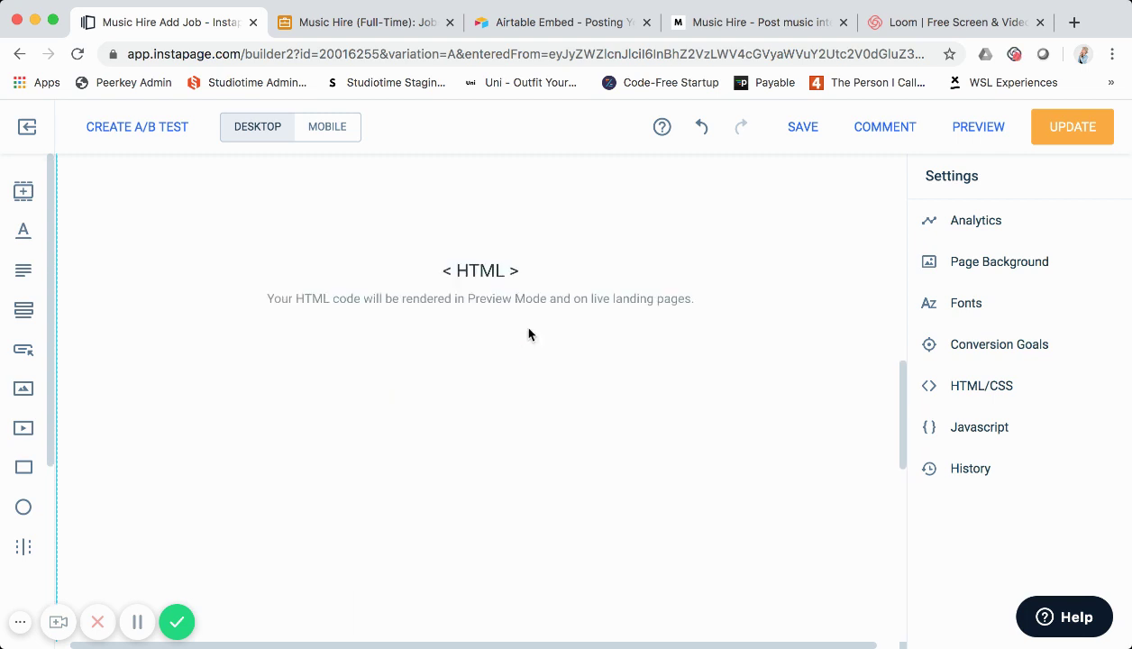
pyautogui.scroll(-3, 536, 388)
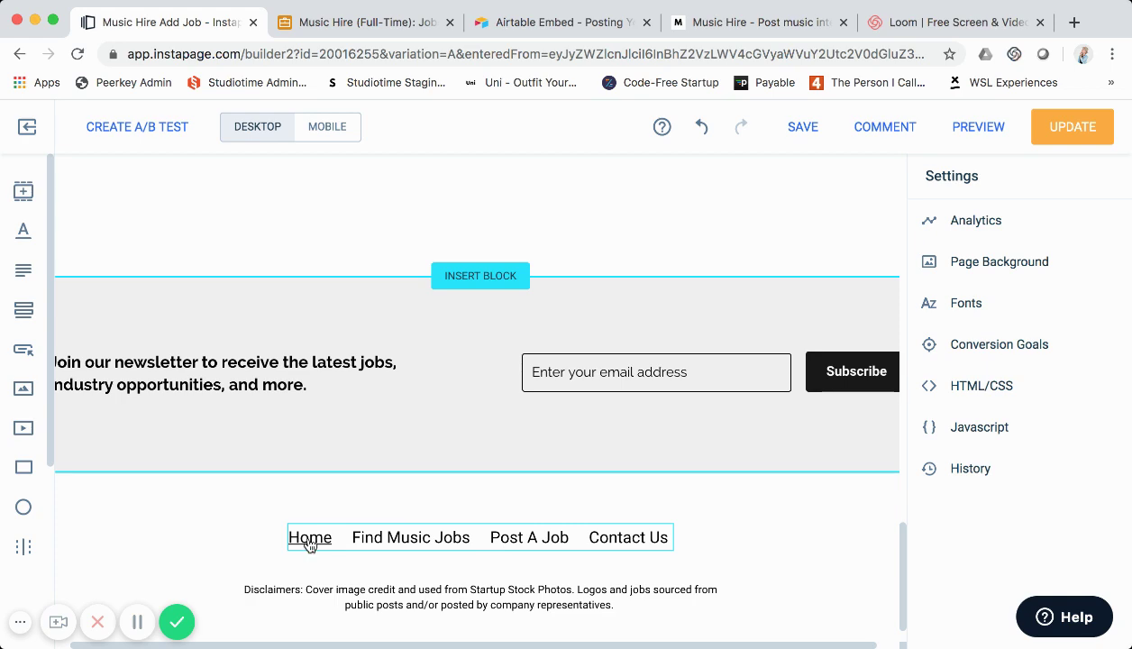
pyautogui.scroll(10, 373, 486)
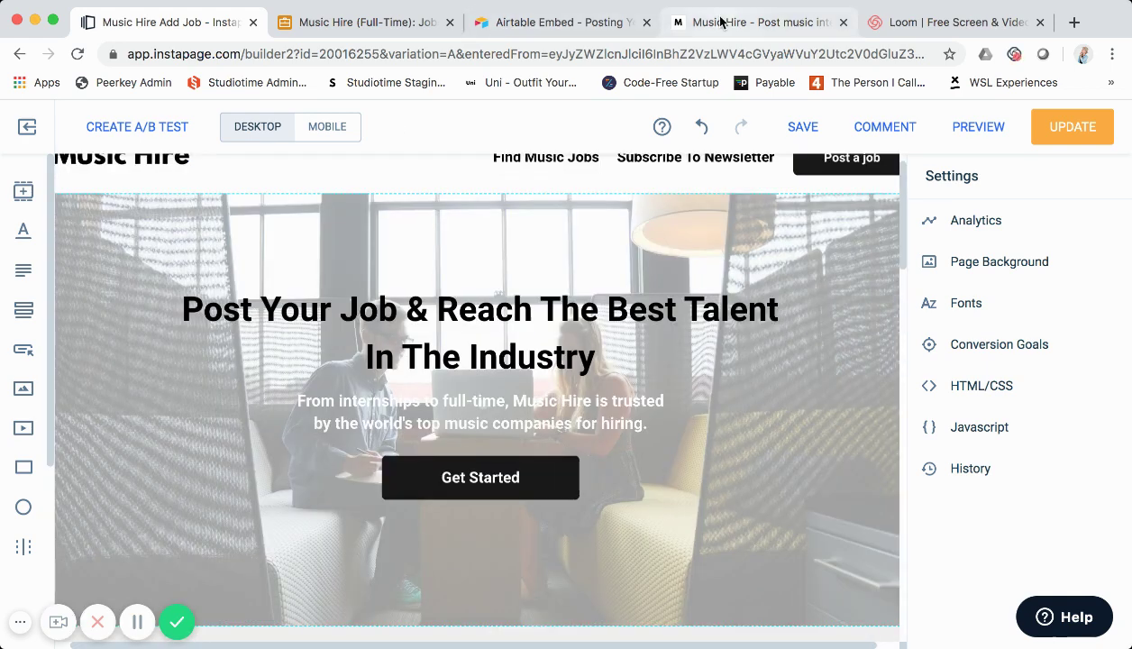
# - Switch to the live Post A Job page, reload it, and go to the Music jobs section of the Music Hire homepage
pyautogui.click(716, 22)
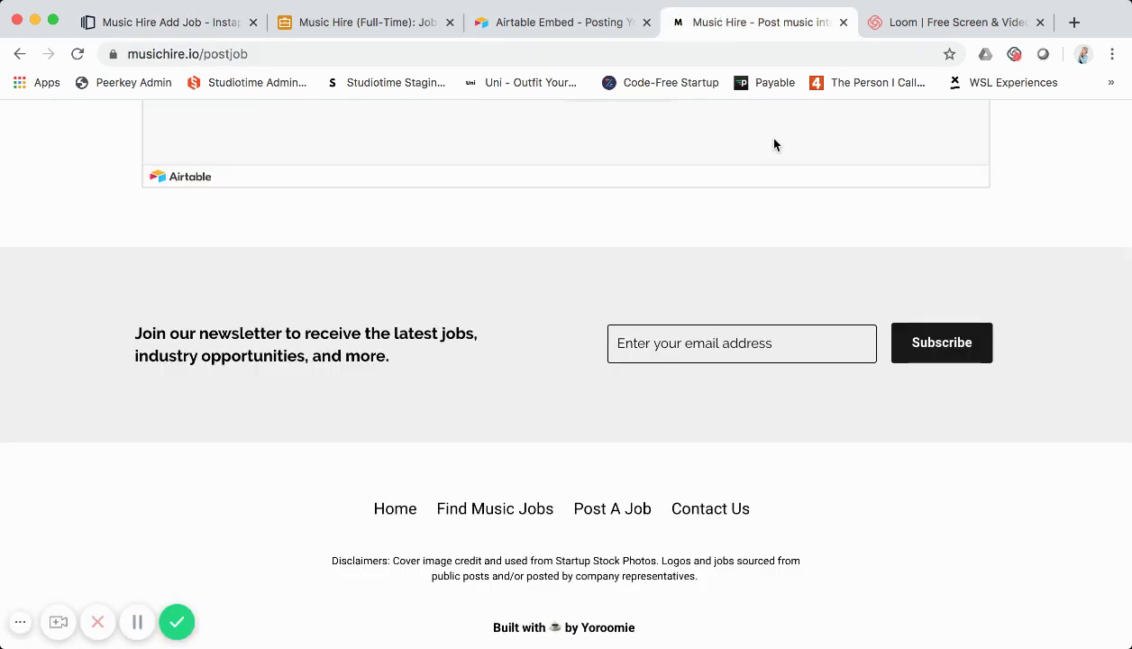
pyautogui.press('super+r')
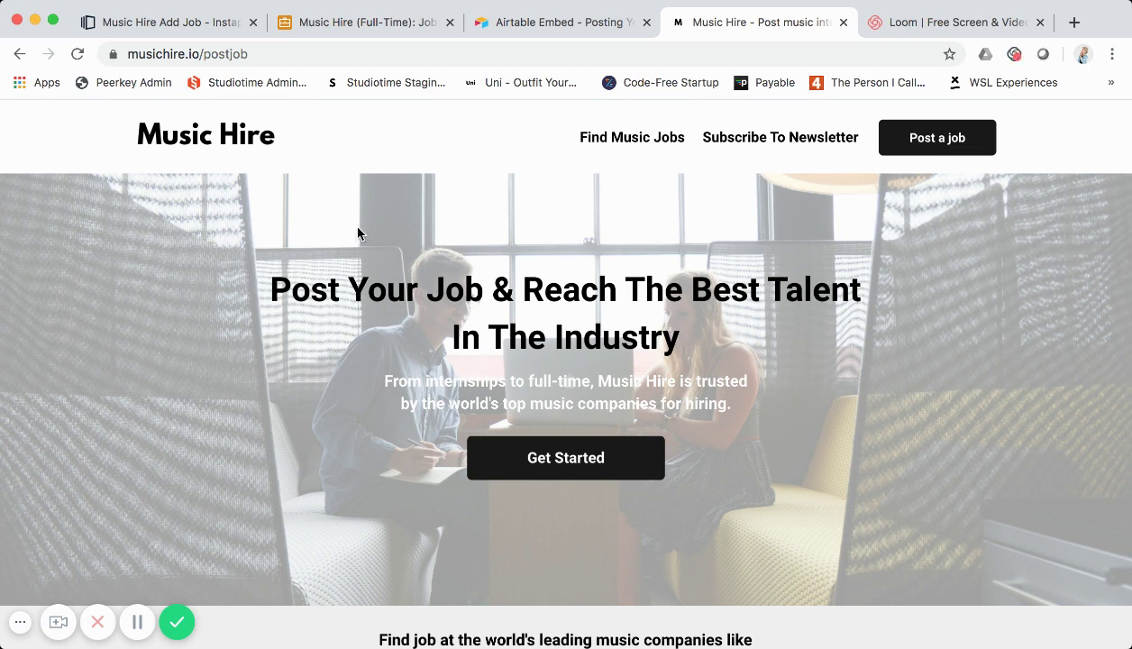
pyautogui.click(266, 138)
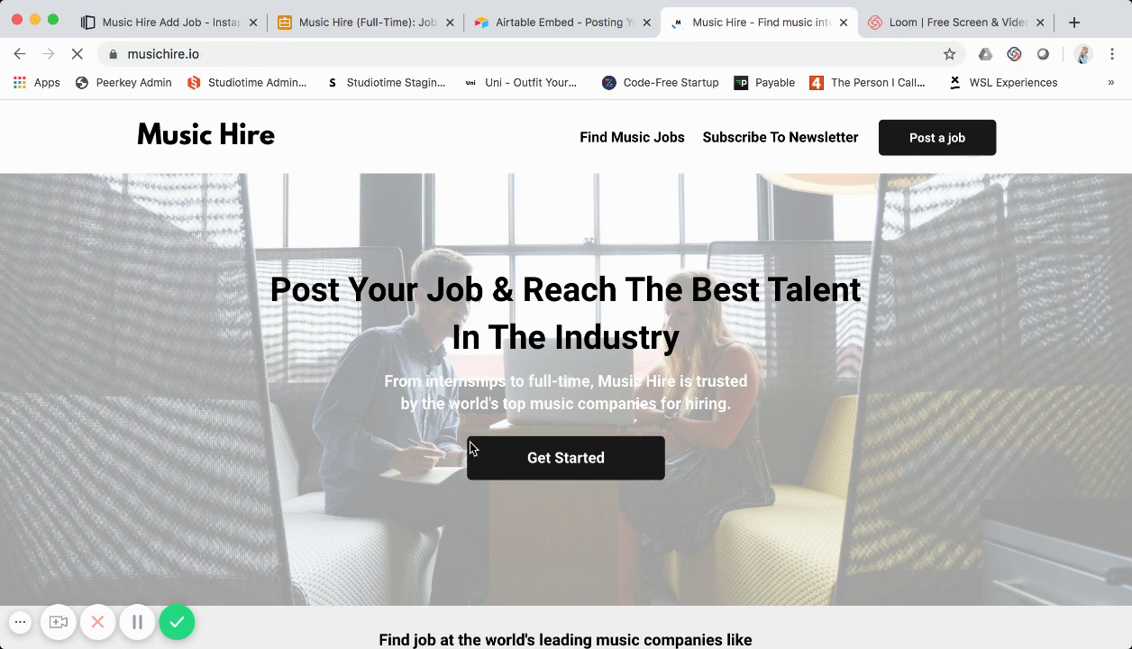
pyautogui.scroll(-5, 493, 470)
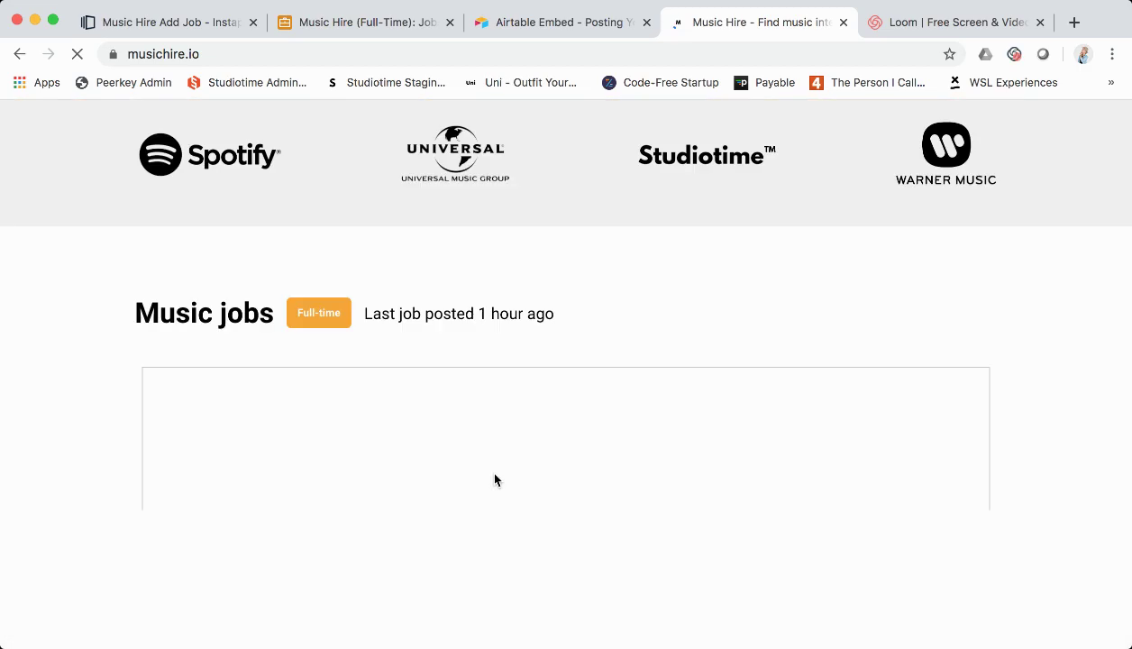
pyautogui.scroll(-2, 495, 480)
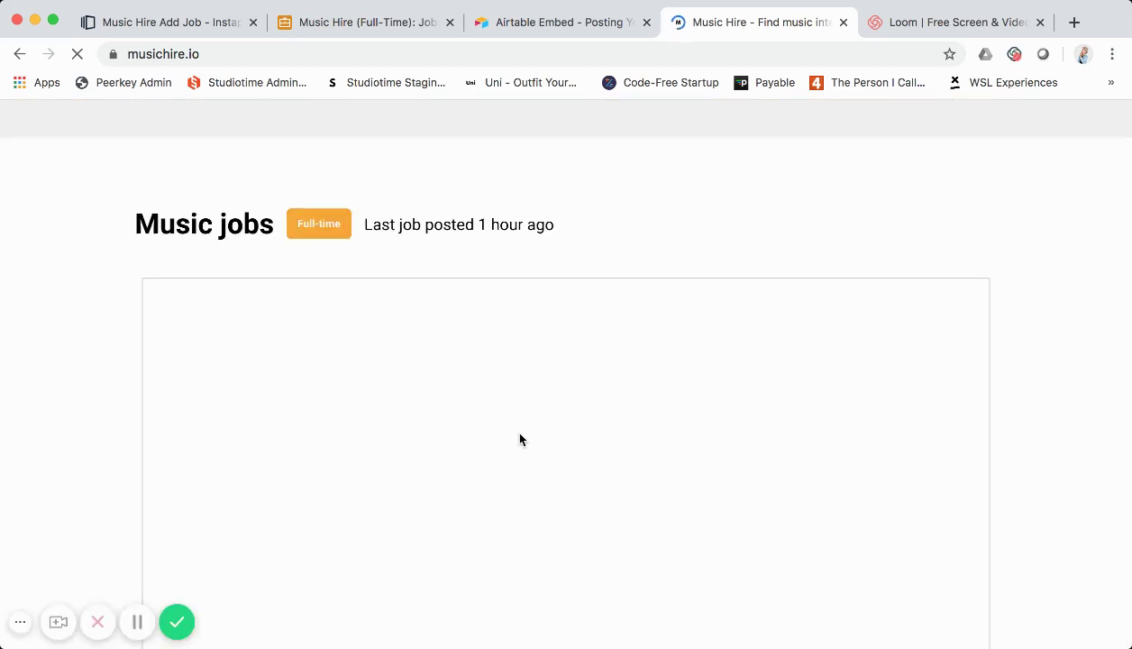
pyautogui.scroll(-1, 530, 224)
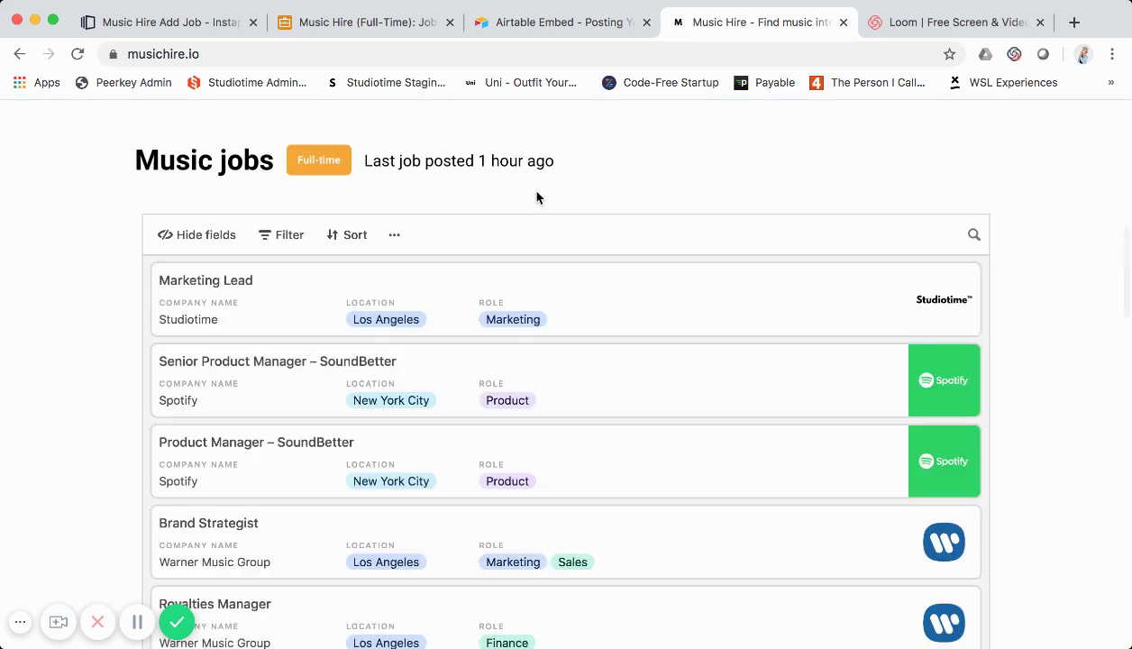
# - Review the embedded full-time Music jobs list on the homepage from its heading to the last listing
pyautogui.scroll(2, 571, 290)
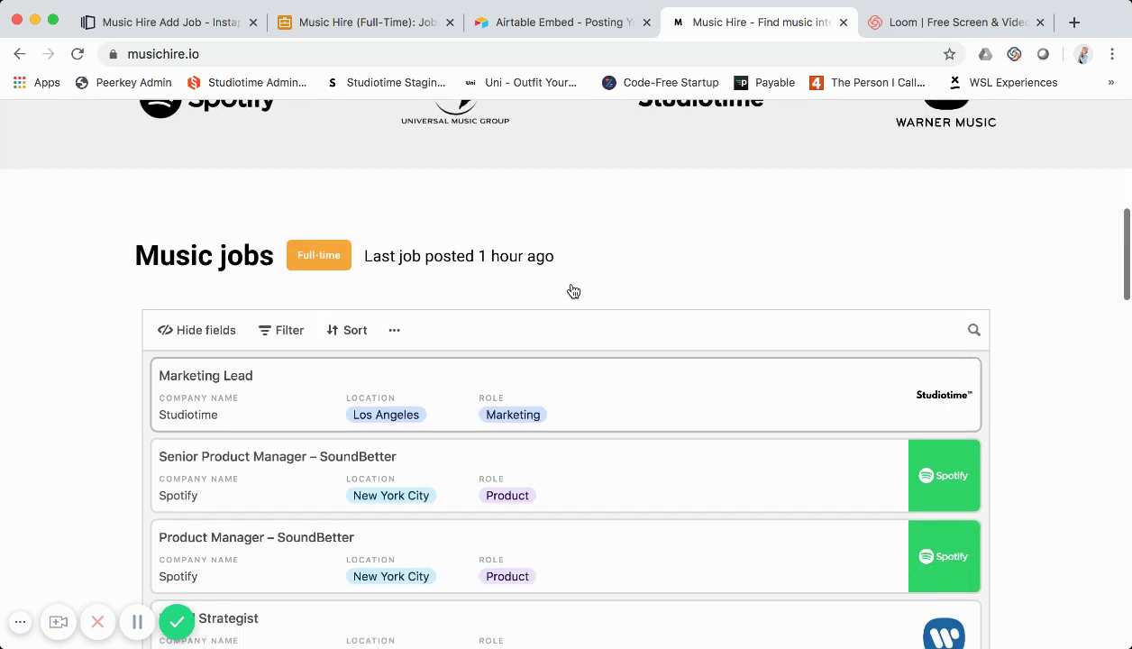
pyautogui.scroll(1, 573, 290)
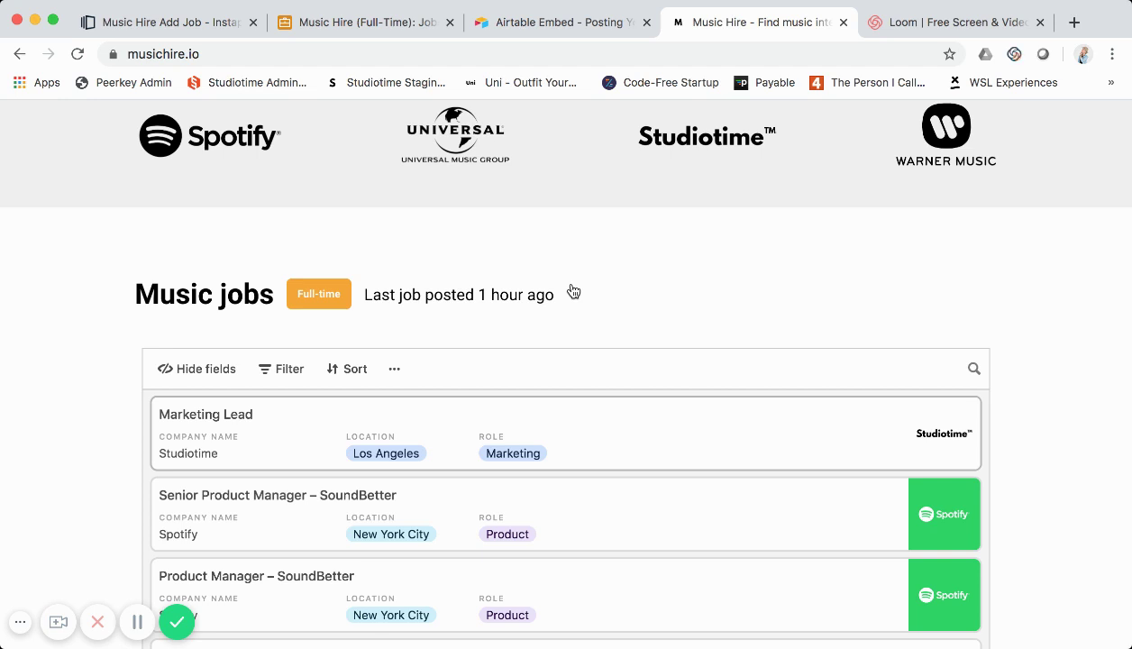
pyautogui.scroll(-5, 611, 391)
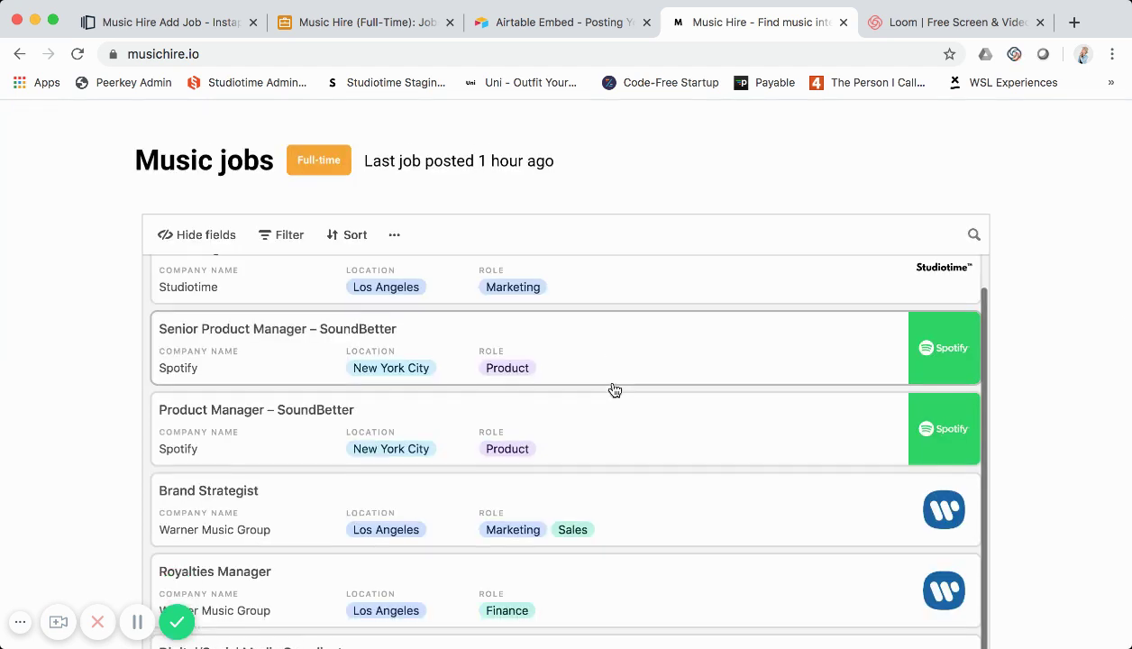
pyautogui.scroll(-10, 614, 389)
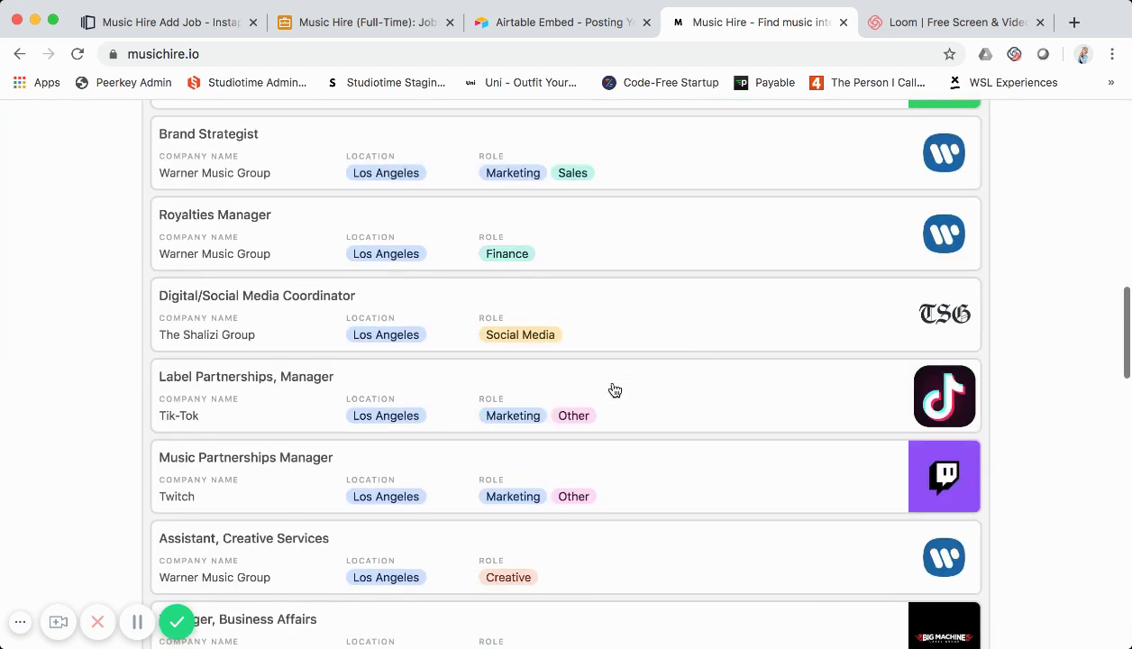
pyautogui.scroll(-3, 614, 390)
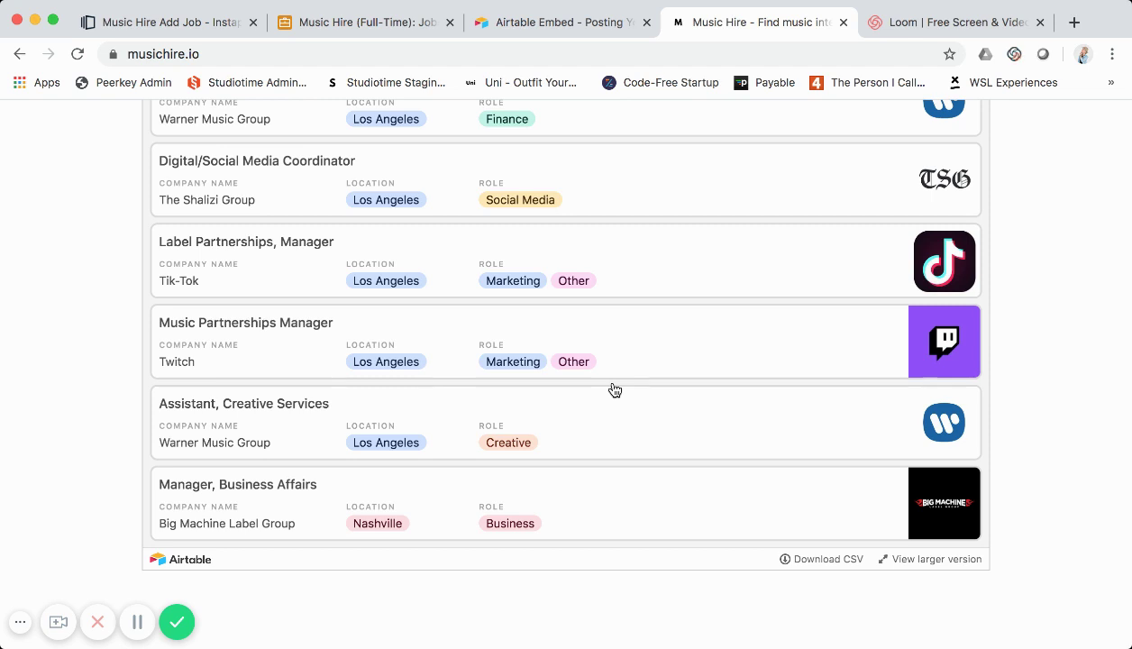
# - Review the live homepage from the header through the full-time listings to the start of the Music intern jobs section
pyautogui.scroll(15, 614, 390)
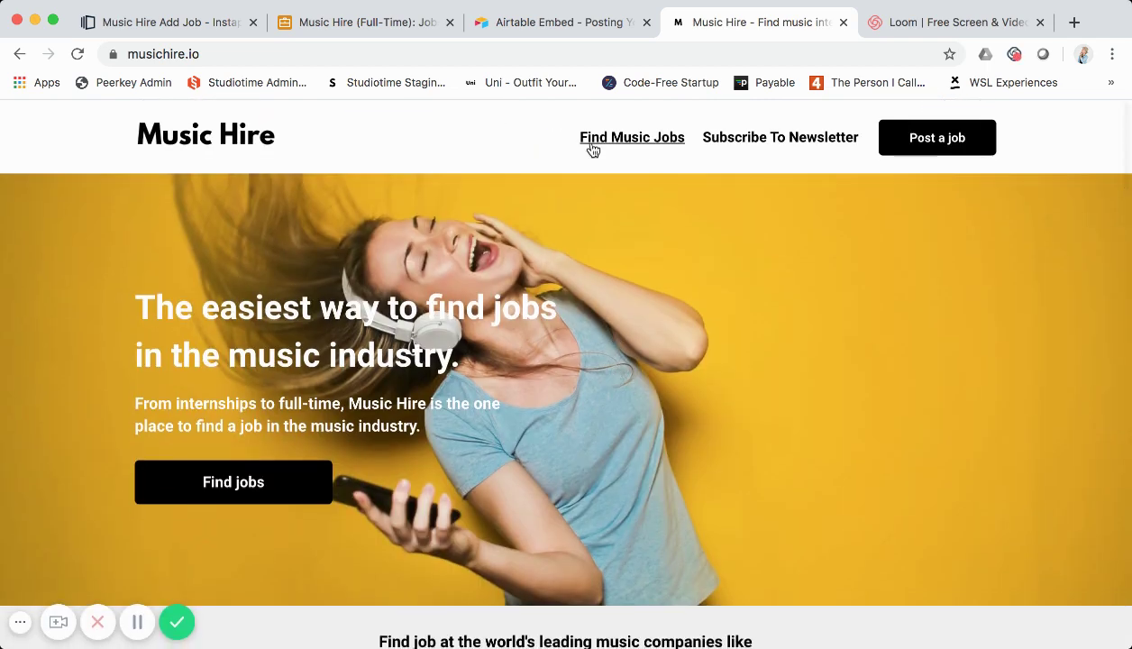
pyautogui.scroll(-5, 599, 365)
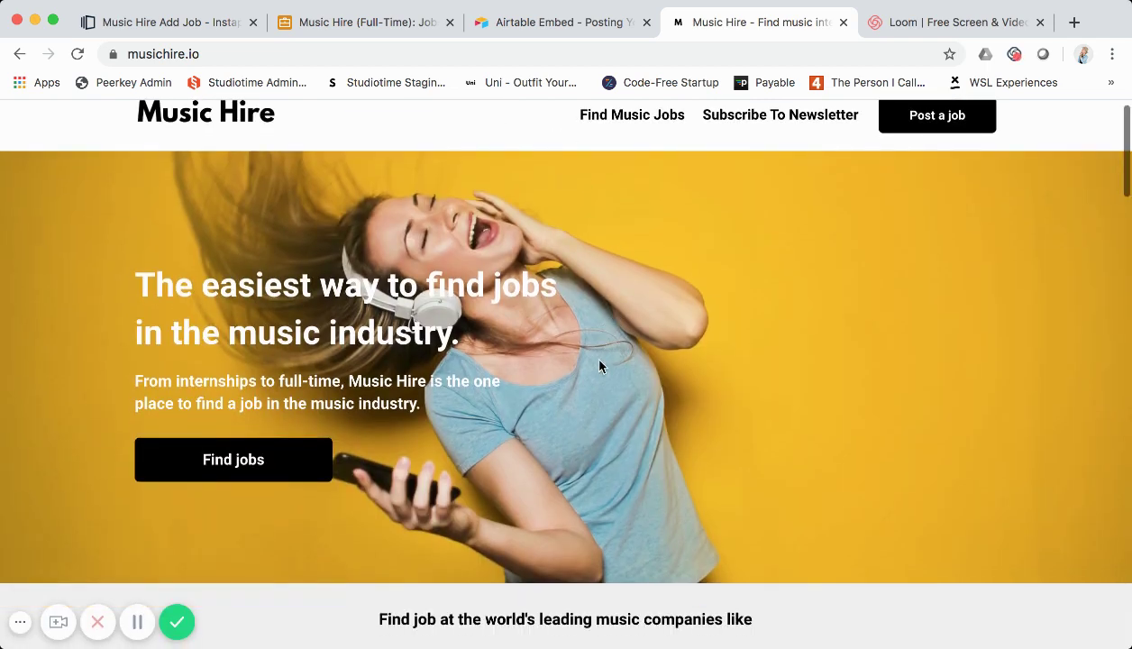
pyautogui.scroll(-5, 601, 370)
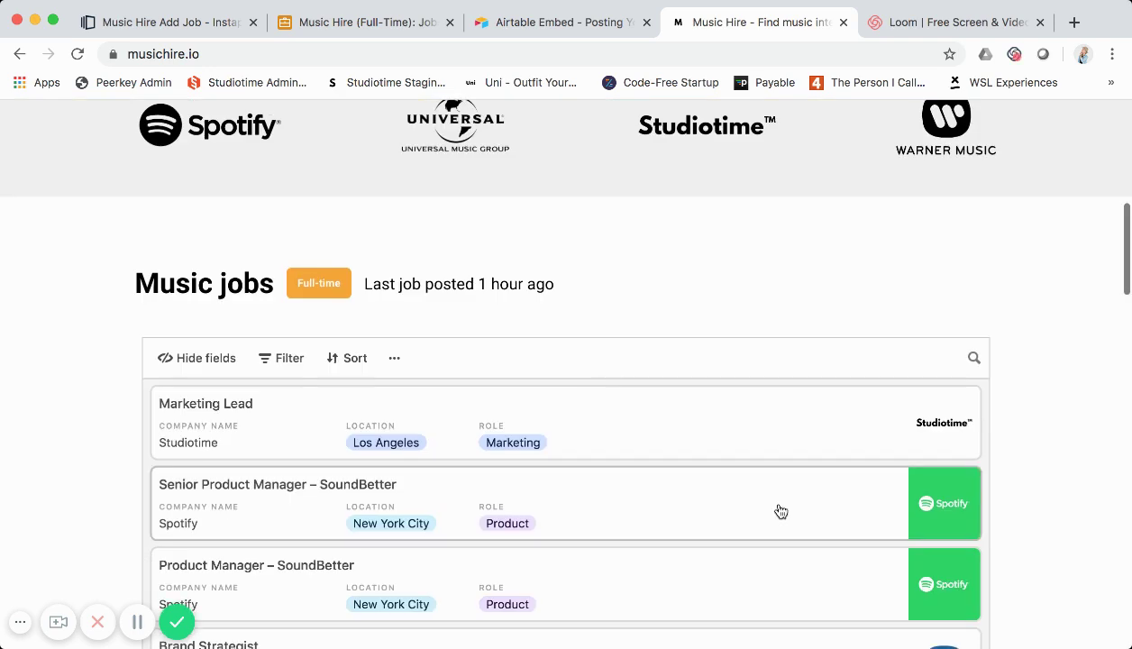
pyautogui.scroll(-2, 964, 437)
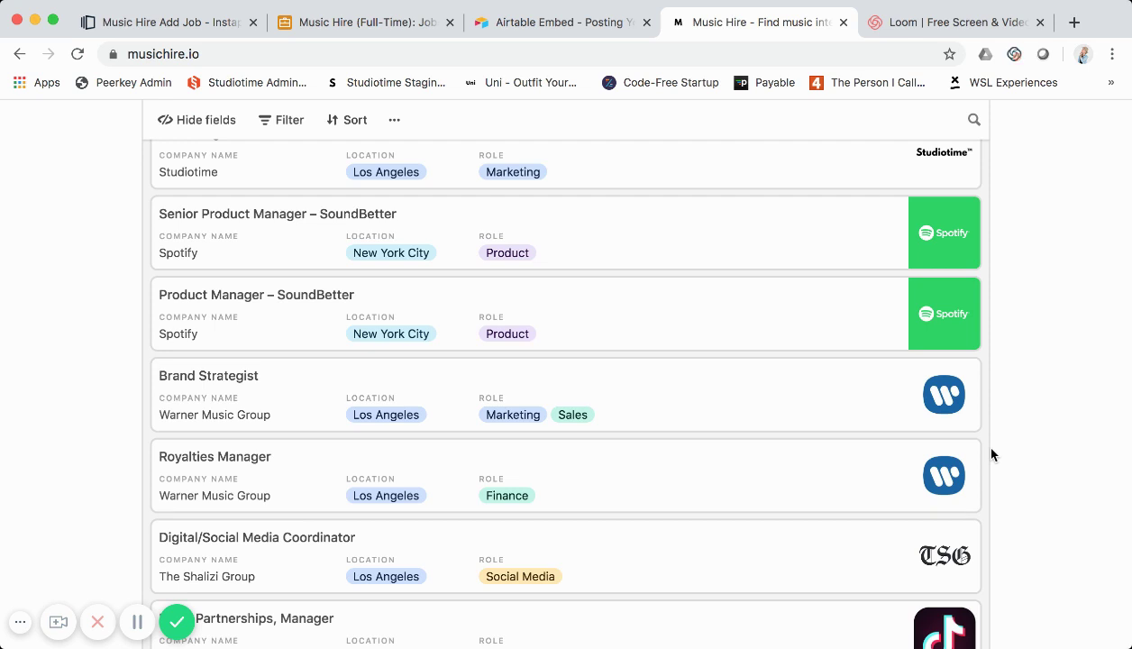
pyautogui.scroll(-3, 992, 450)
pyautogui.scroll(-4, 992, 453)
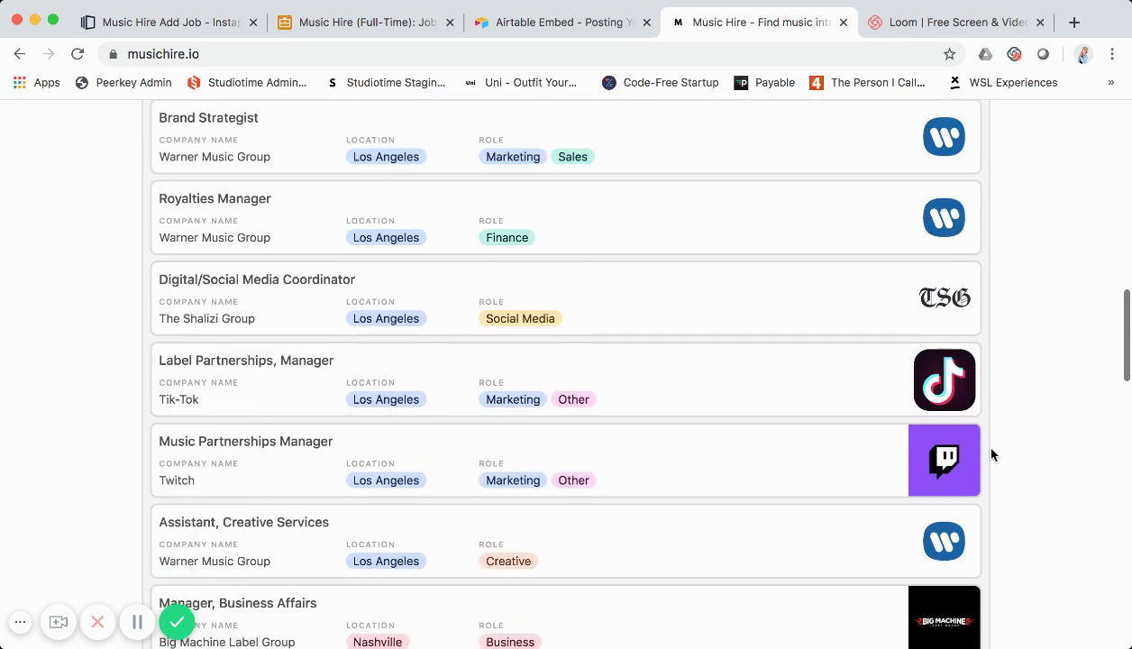
pyautogui.scroll(-3, 992, 455)
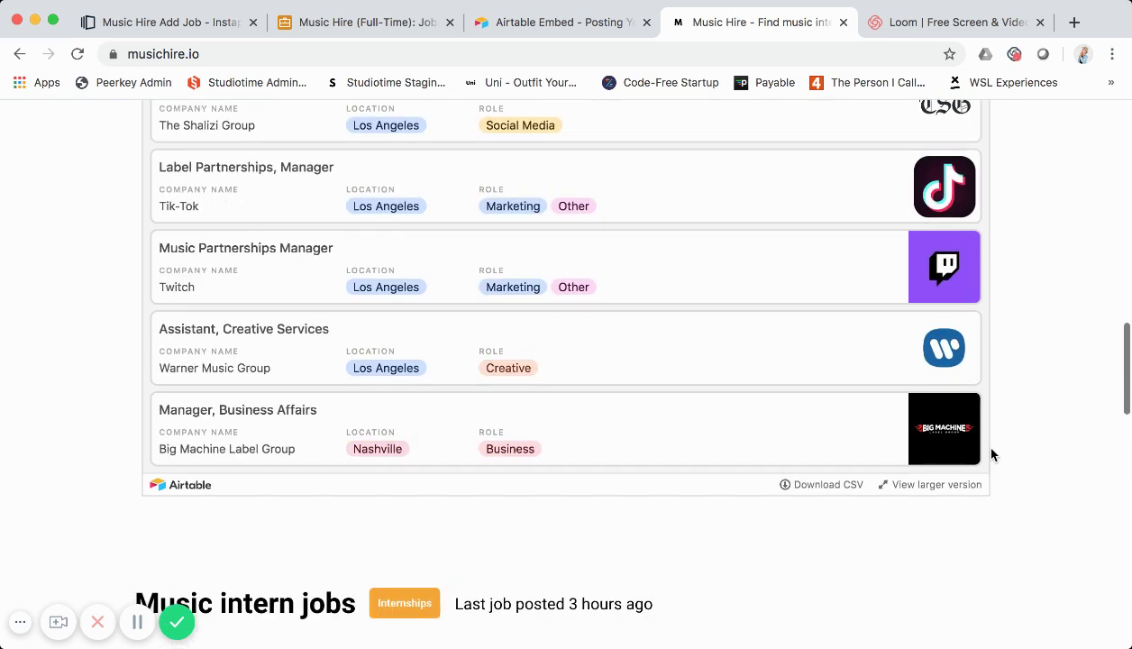
pyautogui.scroll(-1, 992, 425)
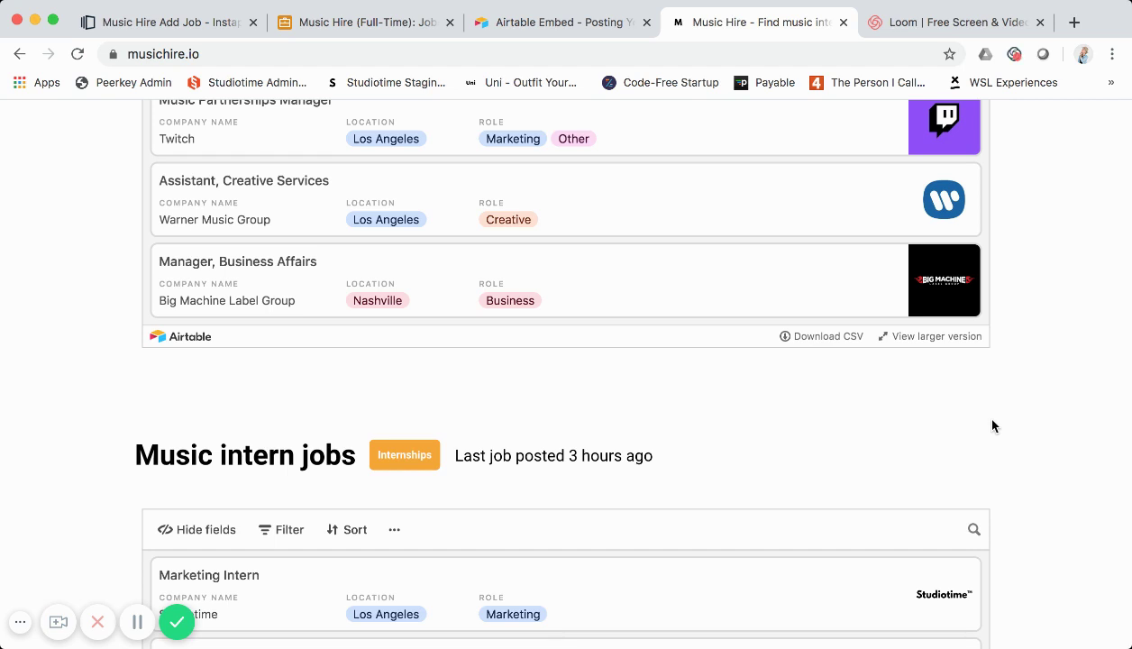
pyautogui.scroll(1, 992, 426)
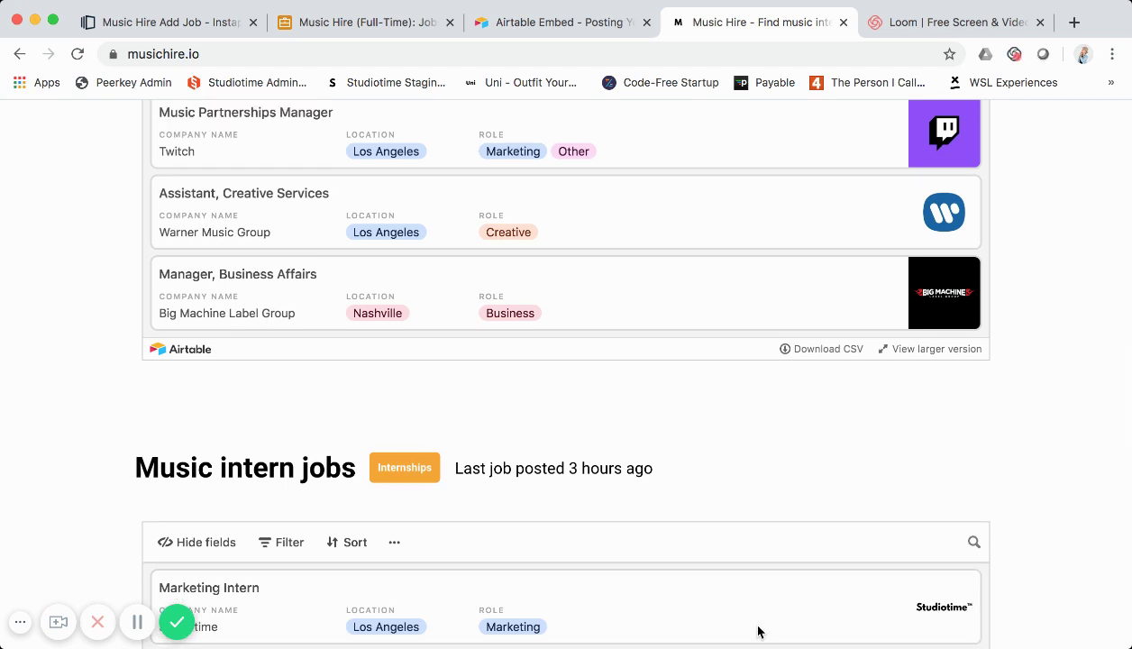